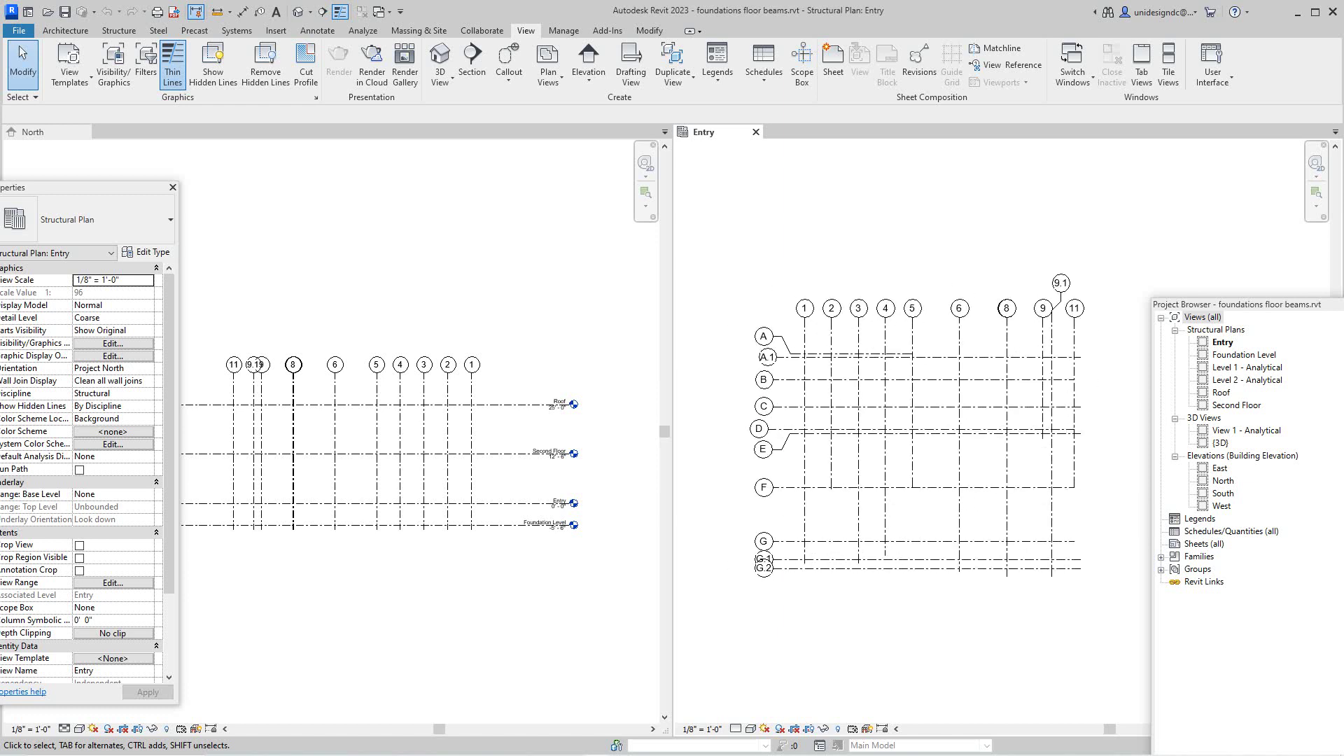
scroll(562, 500, "up", 5)
scroll(413, 476, "down", 8)
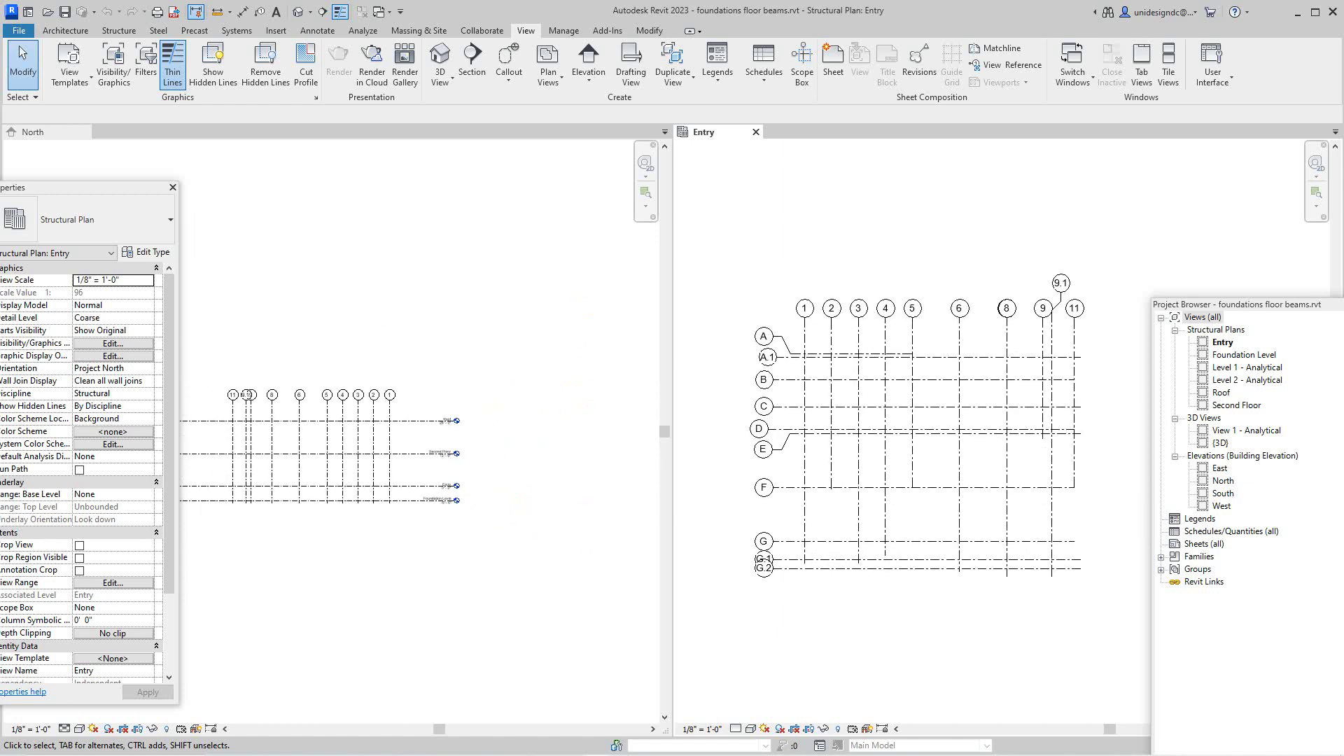
scroll(234, 348, "up", 3)
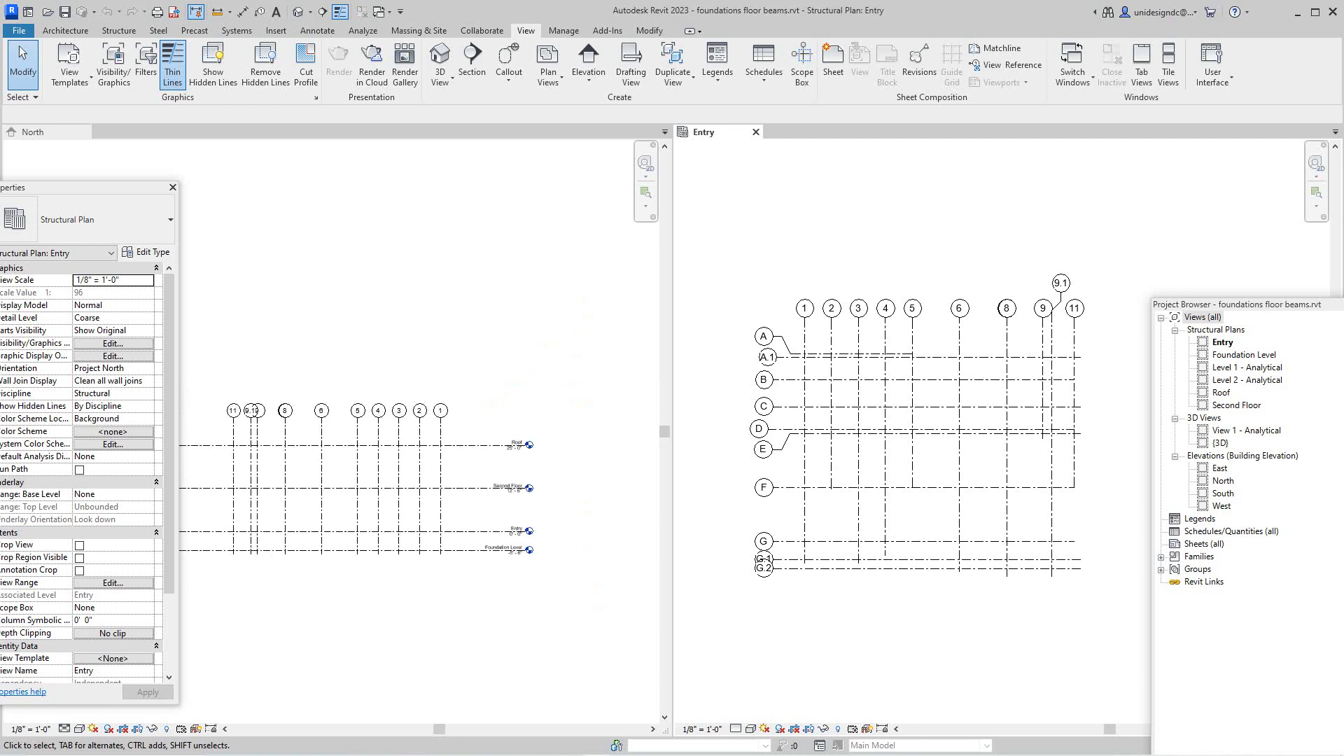
scroll(724, 150, "down", 2)
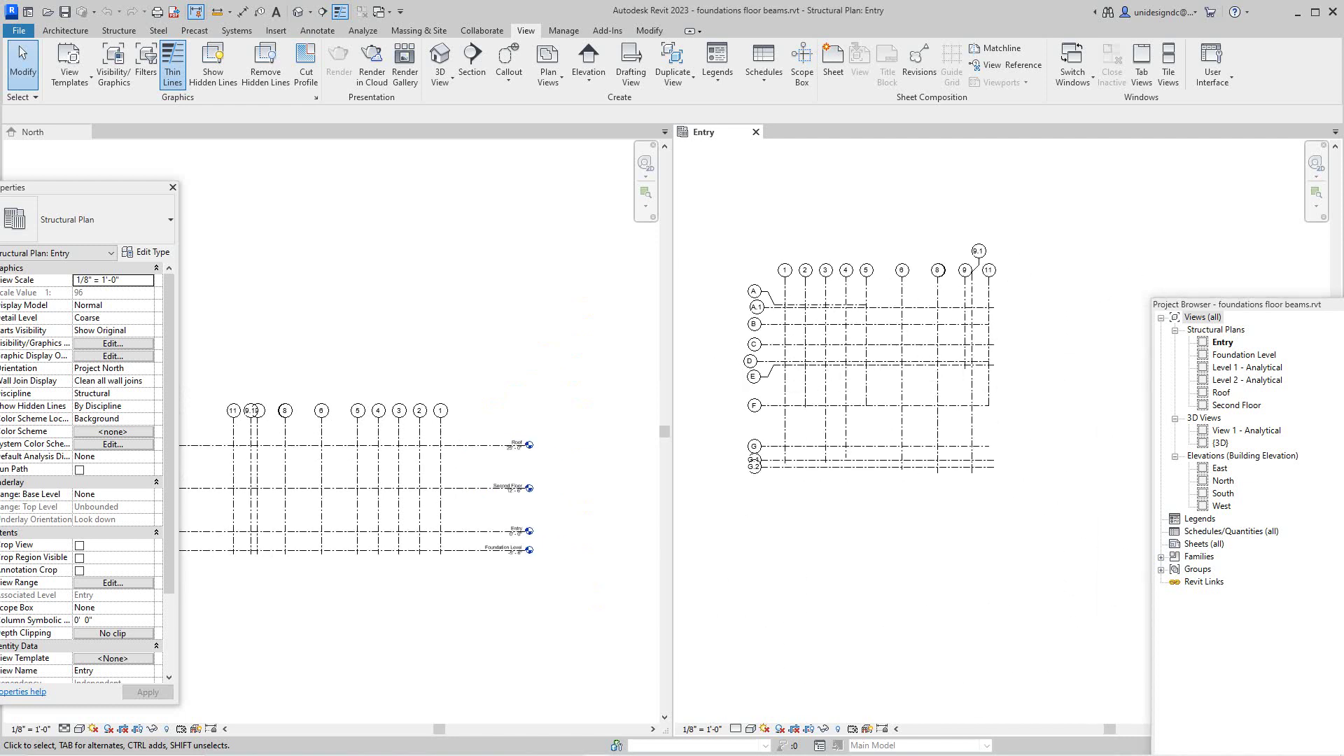
scroll(791, 228, "up", 2)
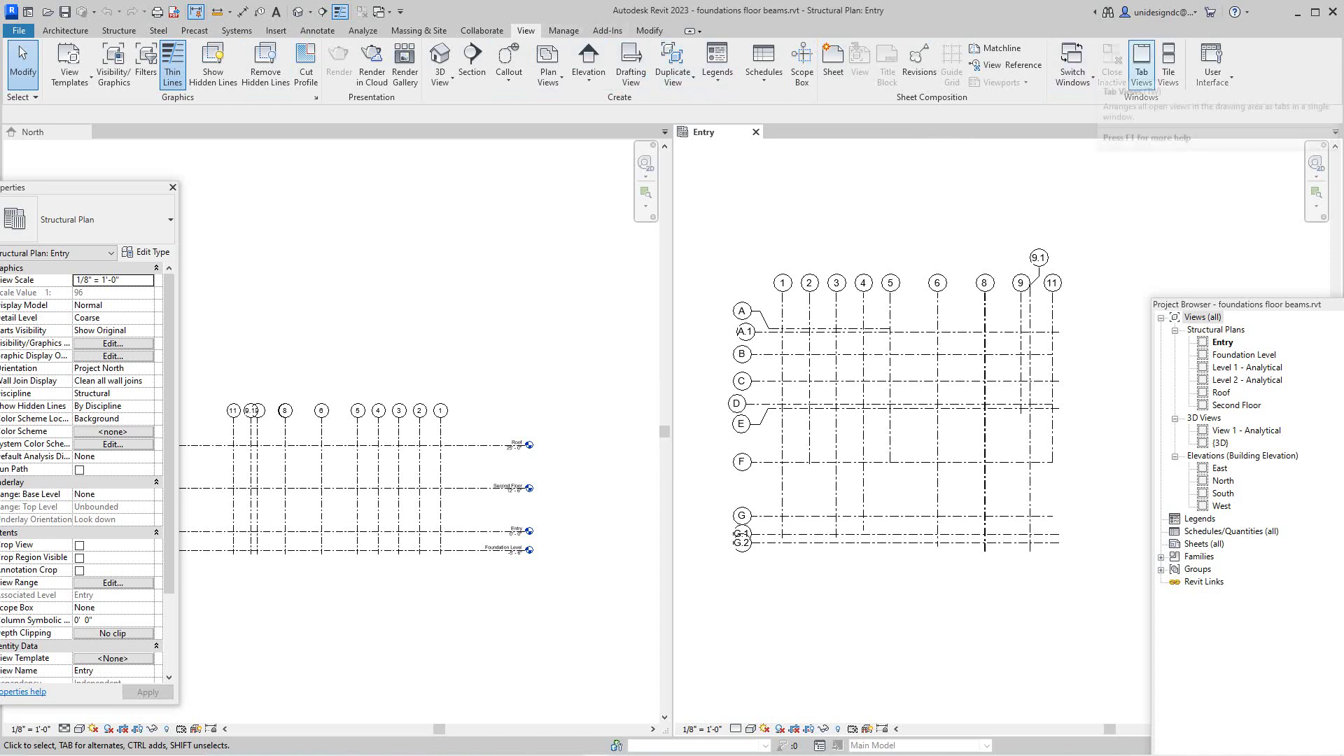
Arrange the open views as tabs in a single window and fit the Entry structural plan to it
left_click(1140, 67)
scroll(848, 349, "down", 3)
middle_click(848, 349)
middle_click(848, 349)
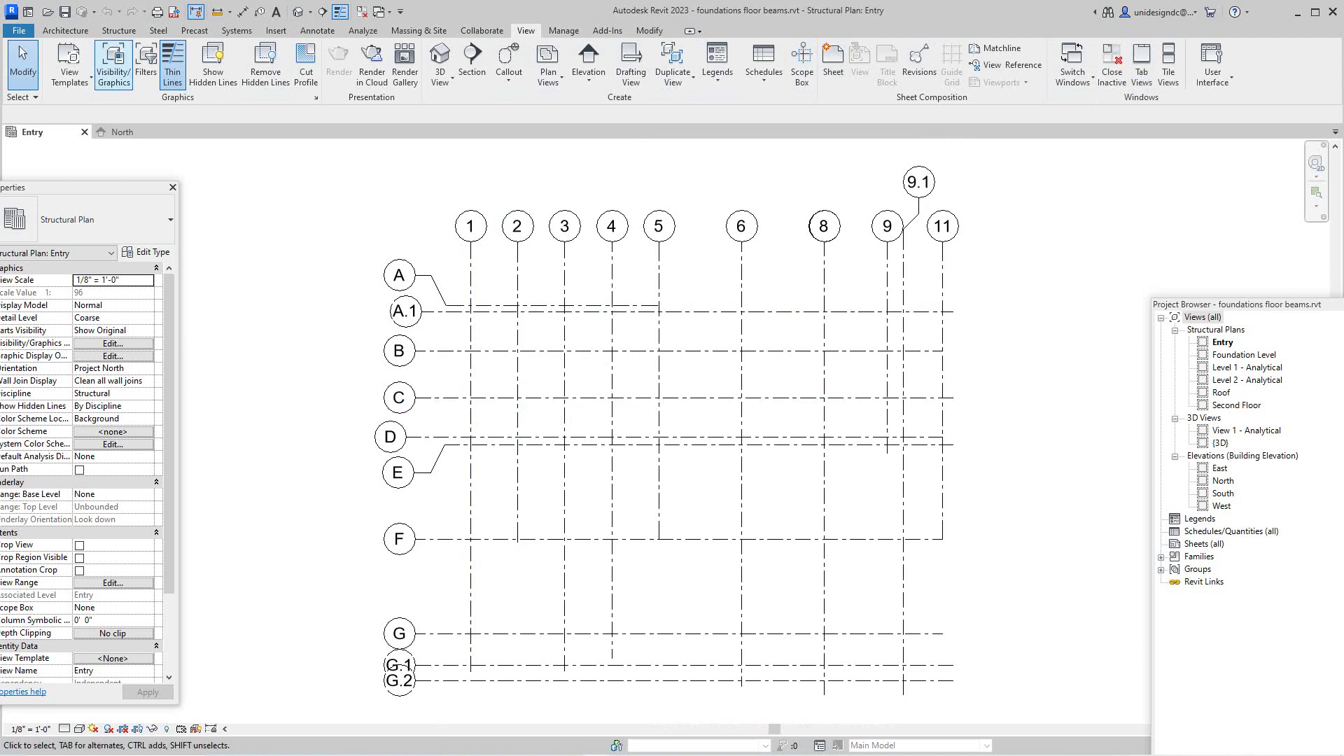
Place vertical Concrete-Rectangular-Column 18 x 24 structural columns where grid A.1 meets grids 1 and 2
left_click(119, 30)
left_click(120, 61)
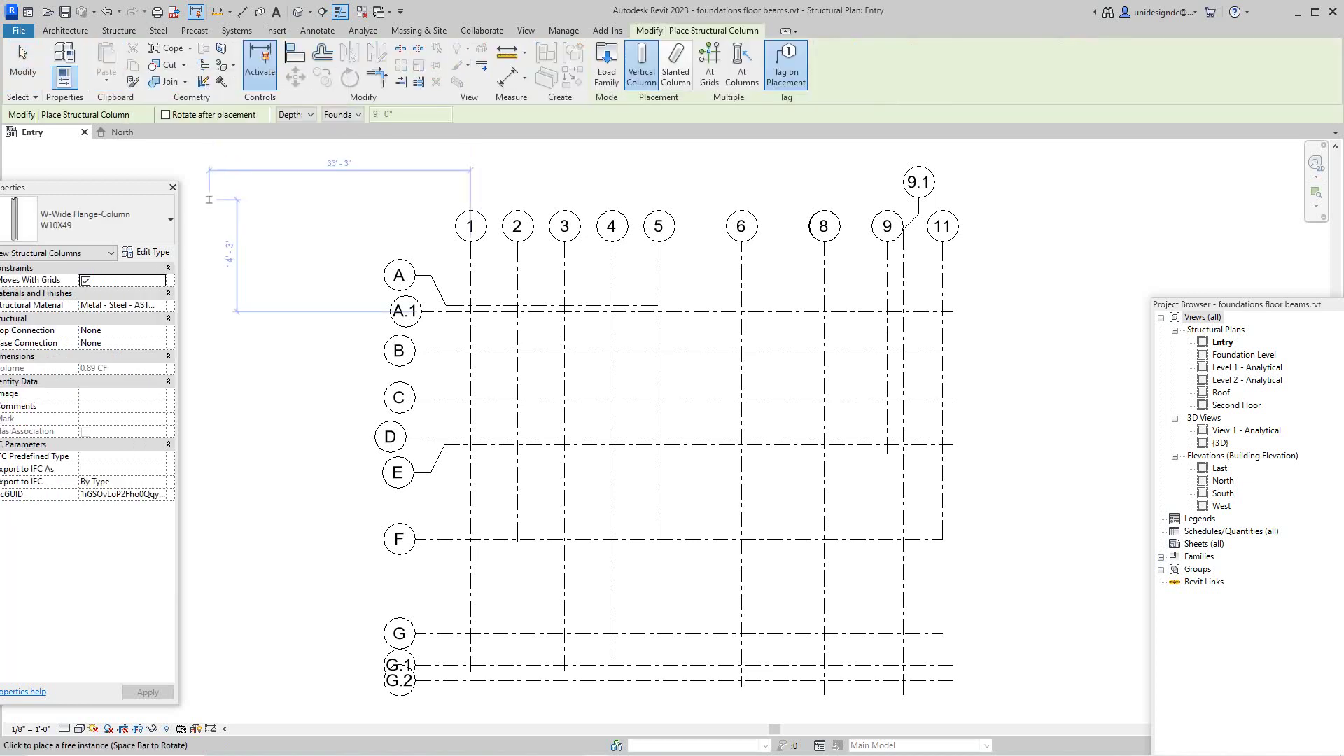
left_click(105, 220)
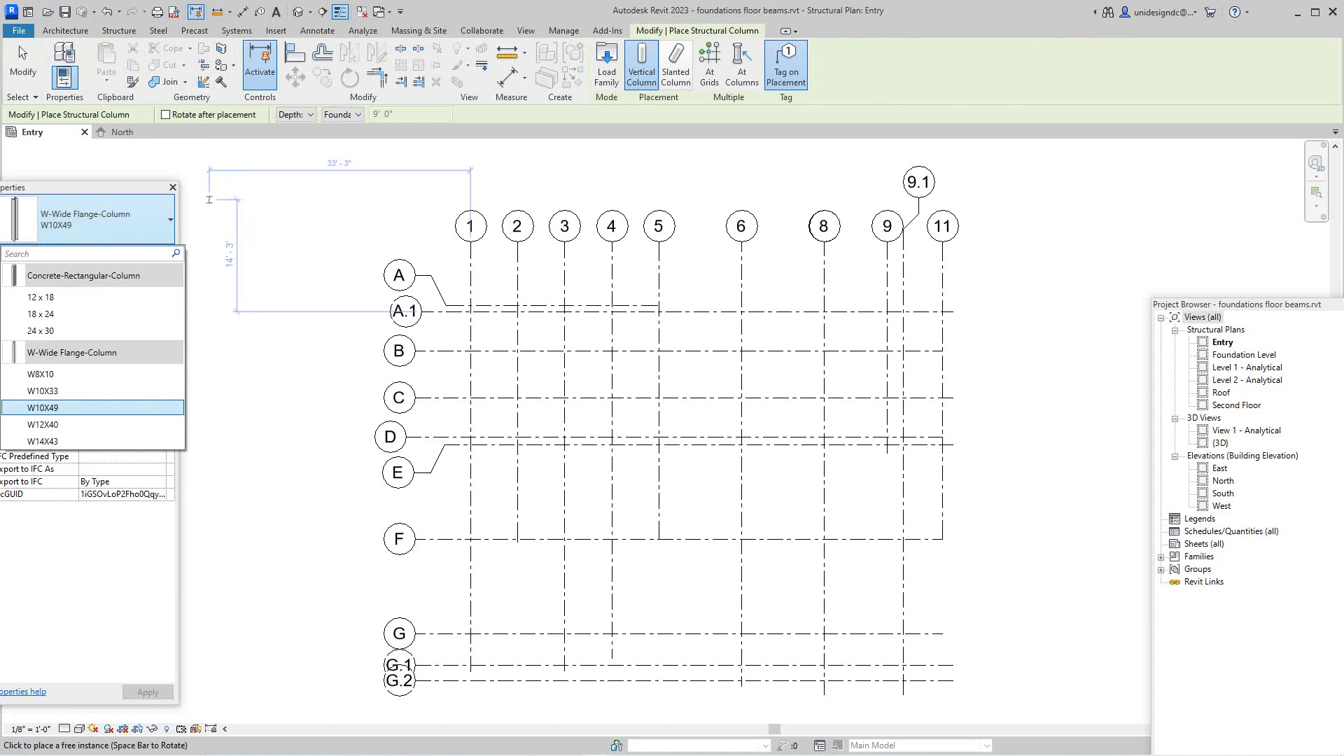
left_click(42, 314)
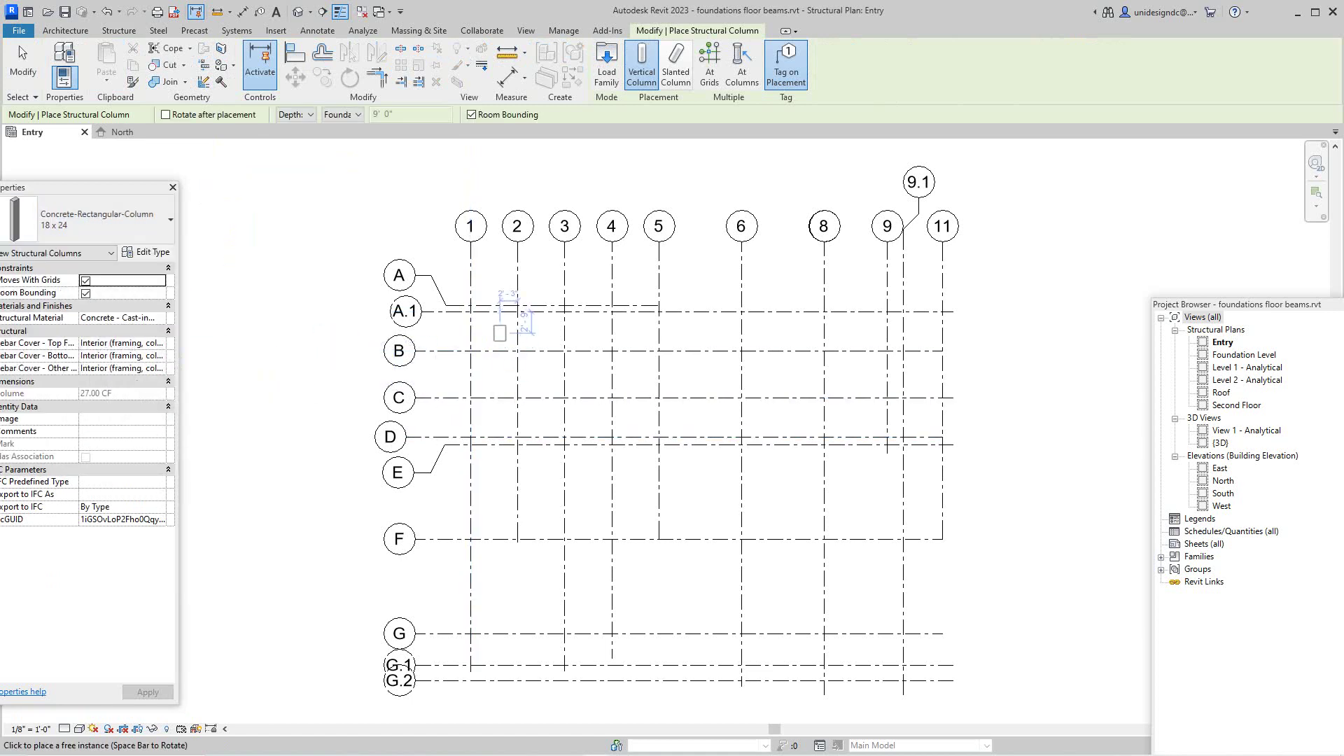
scroll(471, 312, "up", 5)
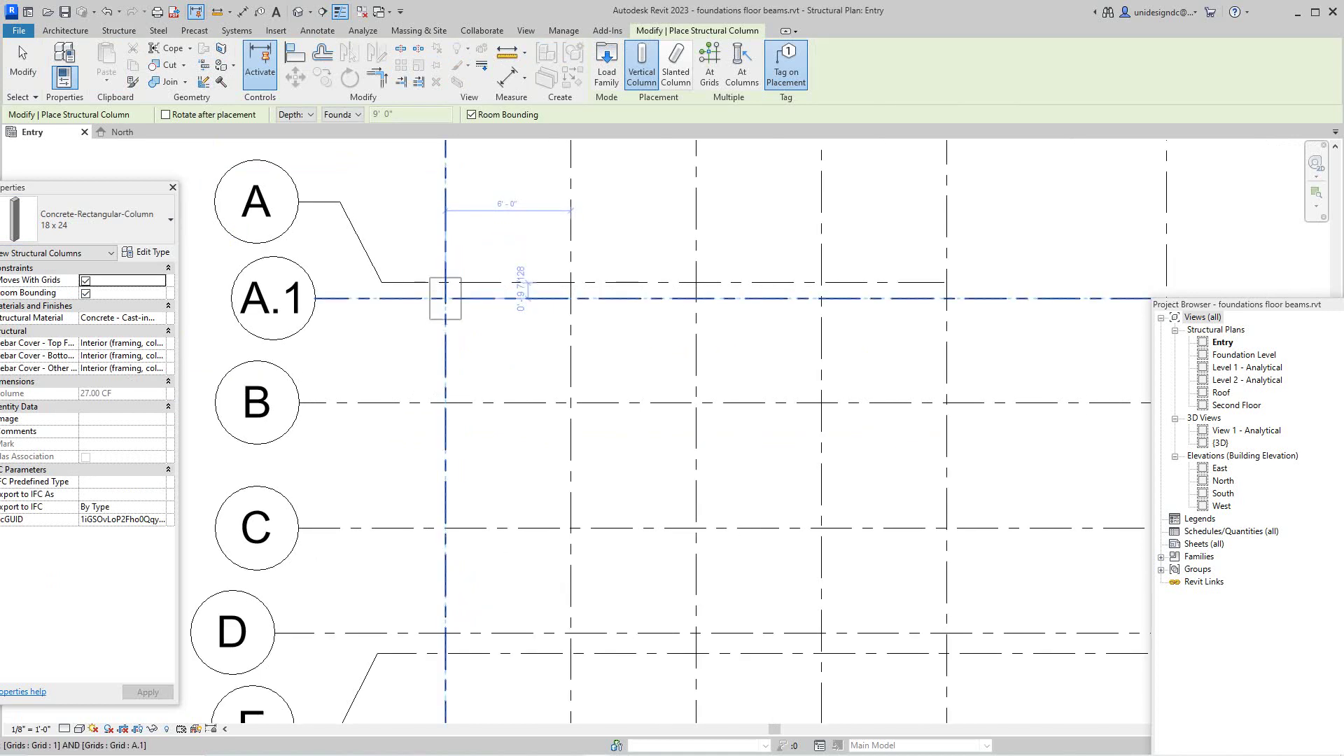
scroll(446, 299, "up", 2)
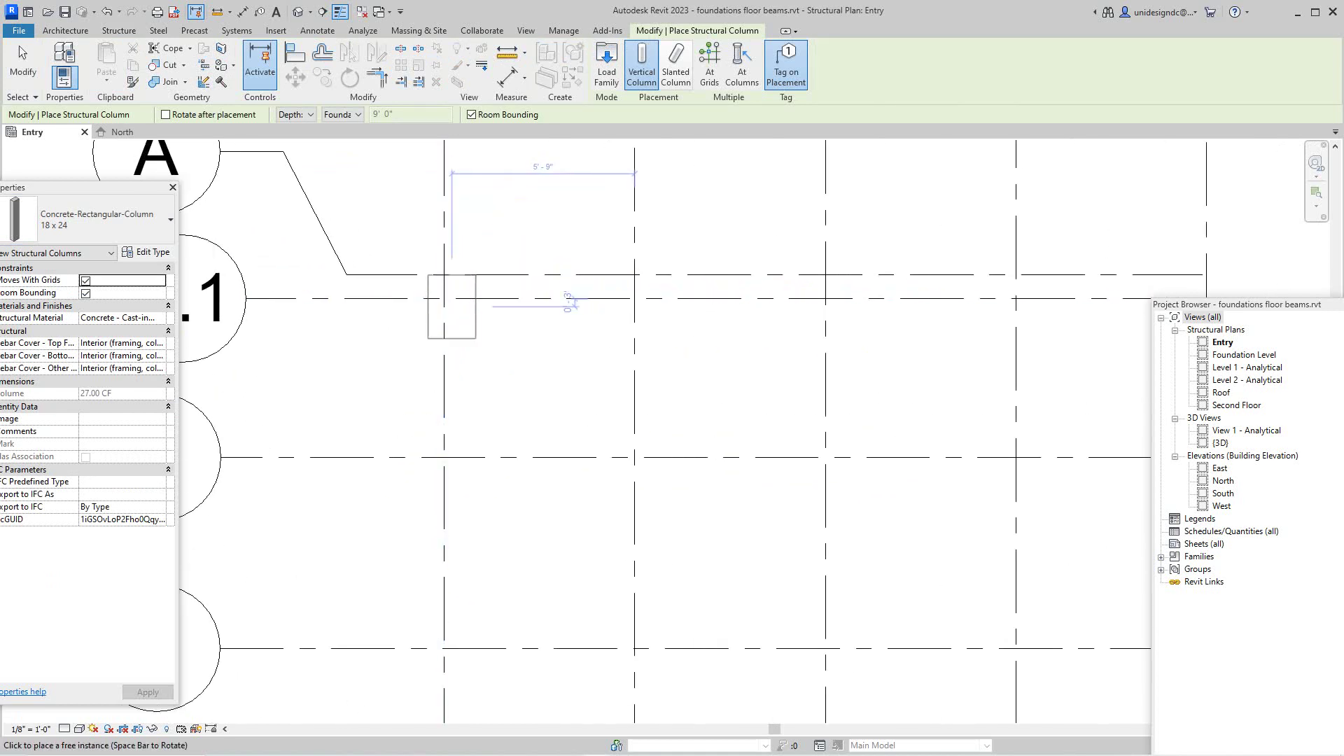
left_click(443, 299)
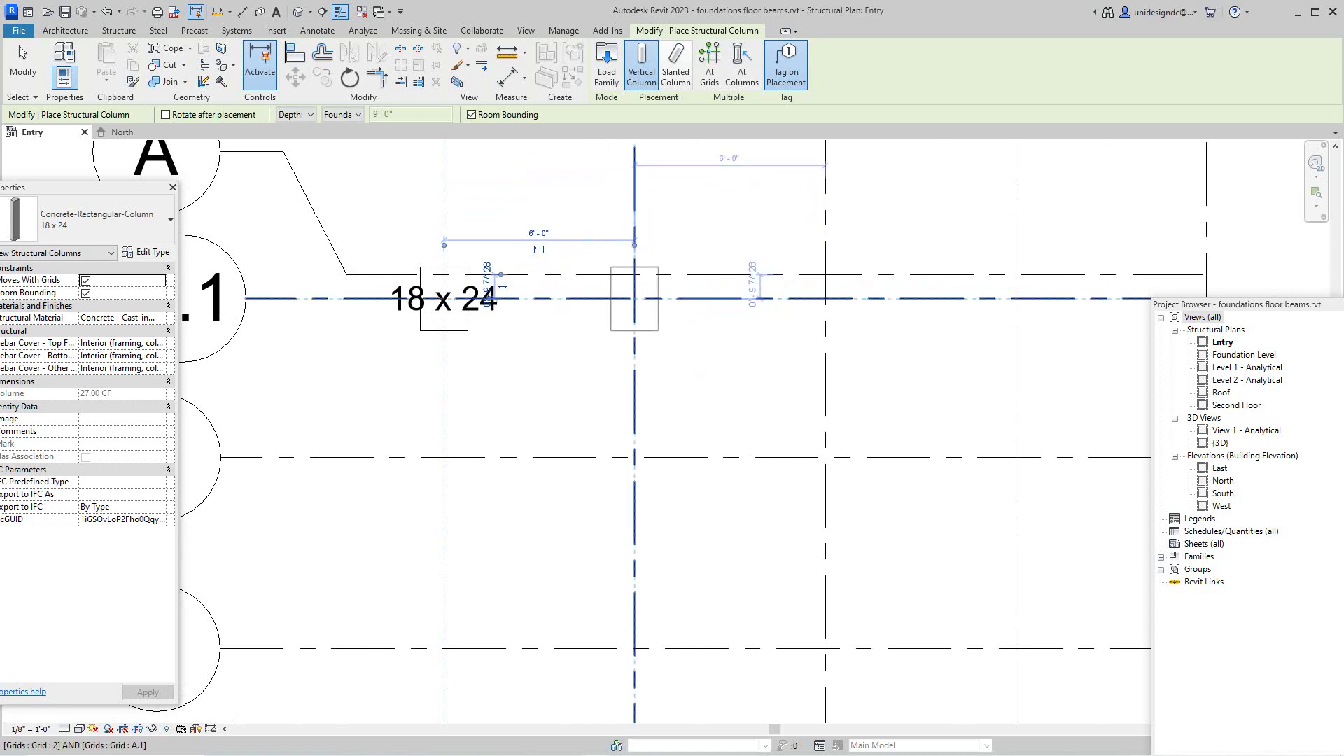
left_click(634, 299)
Place more 18 x 24 concrete columns along grid A.1 at its intersections with grids 4, 5 and 6
scroll(698, 404, "down", 1)
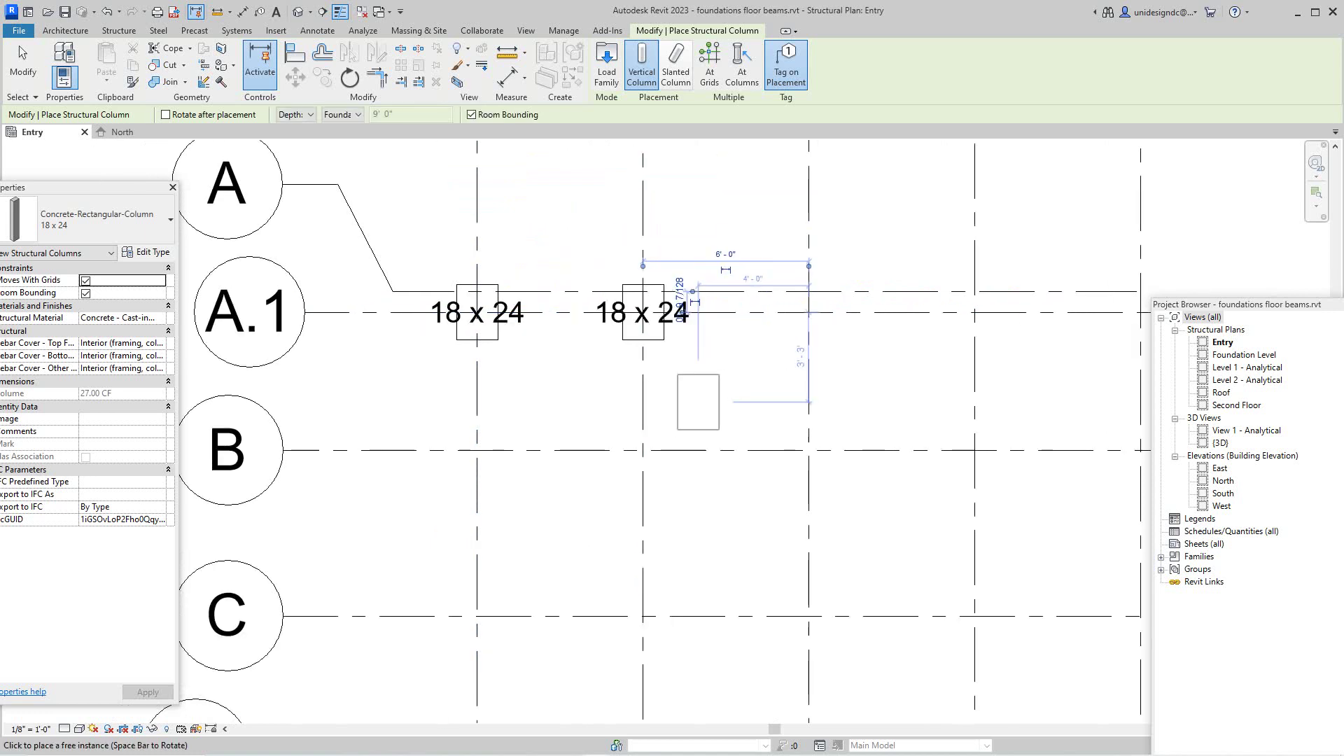
scroll(698, 401, "down", 3)
scroll(943, 371, "down", 4)
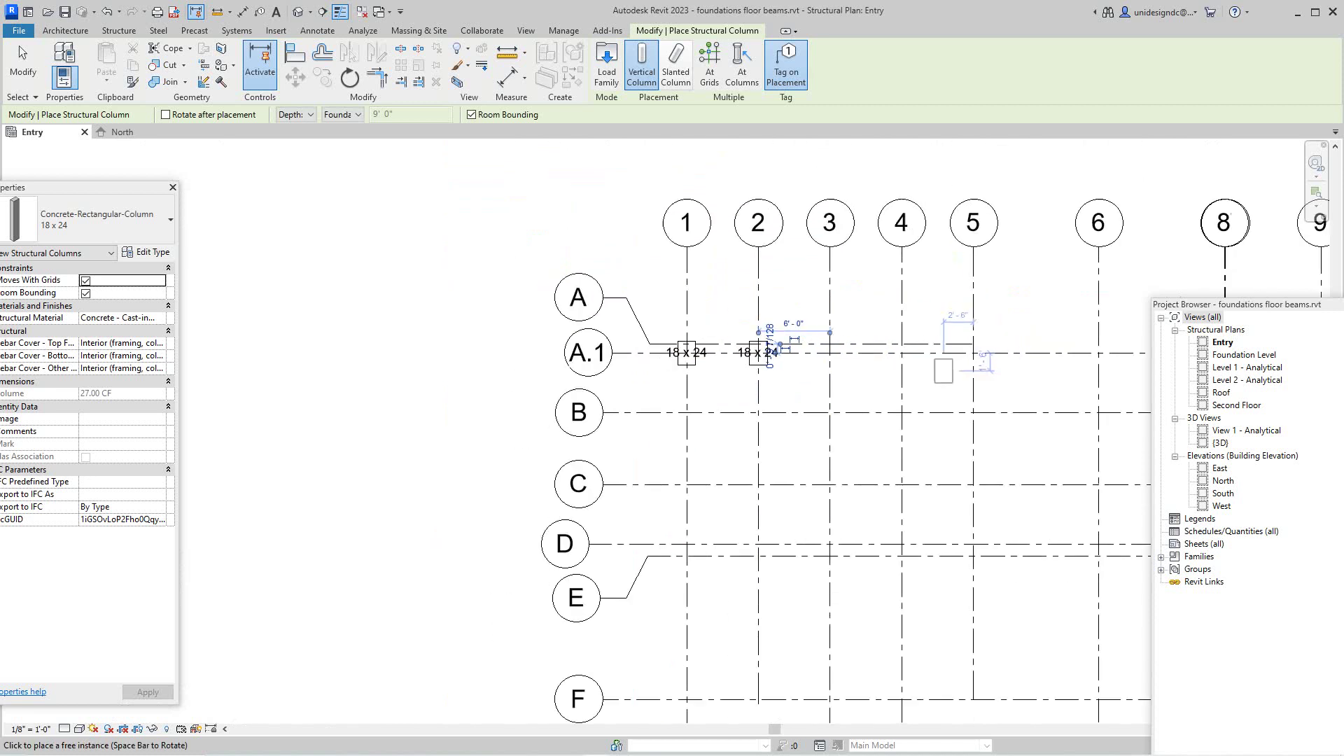
middle_click_drag(942, 372, 726, 381)
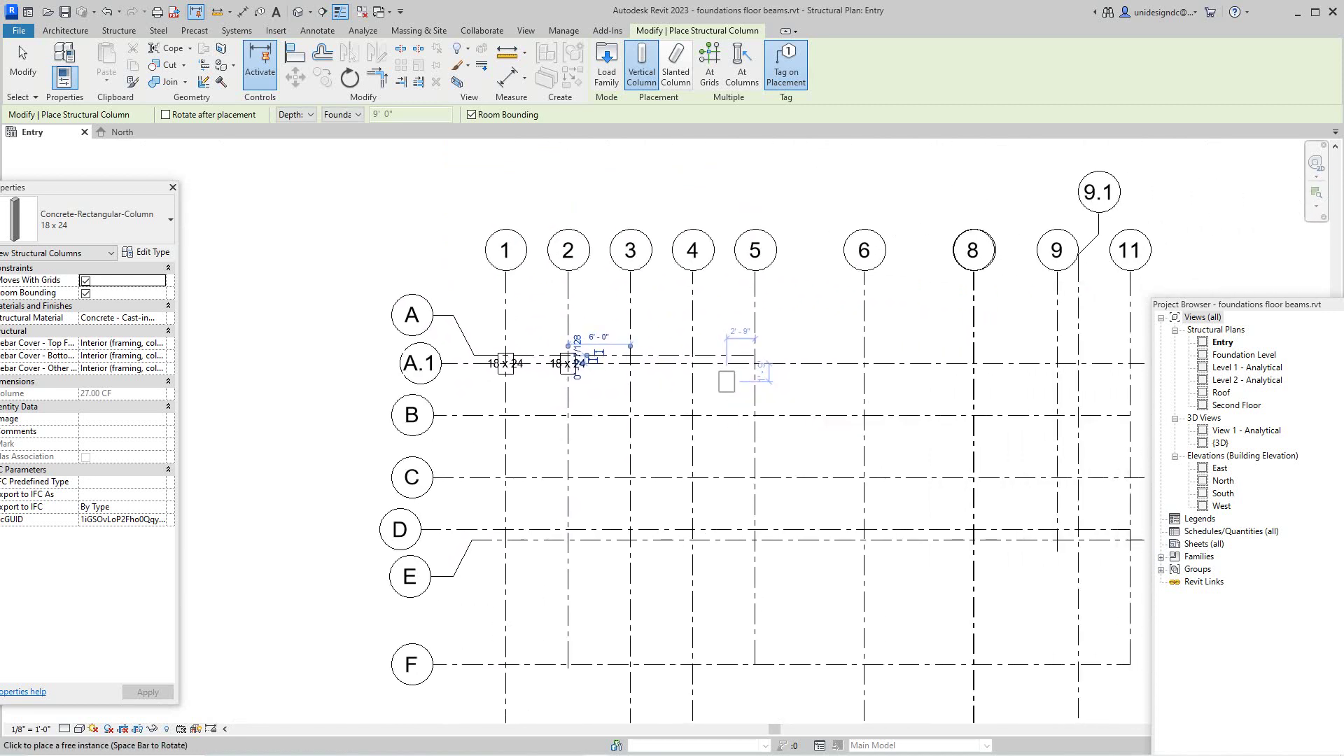
scroll(690, 360, "up", 2)
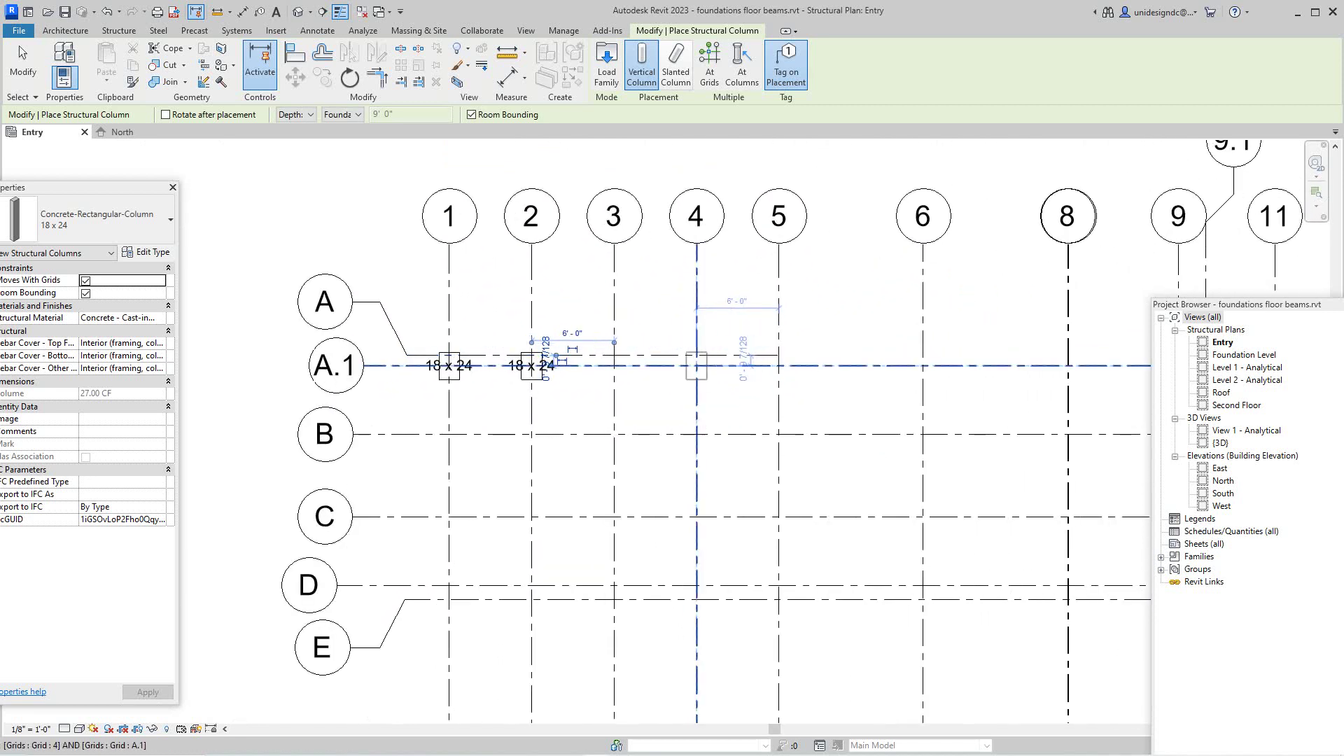
left_click(696, 366)
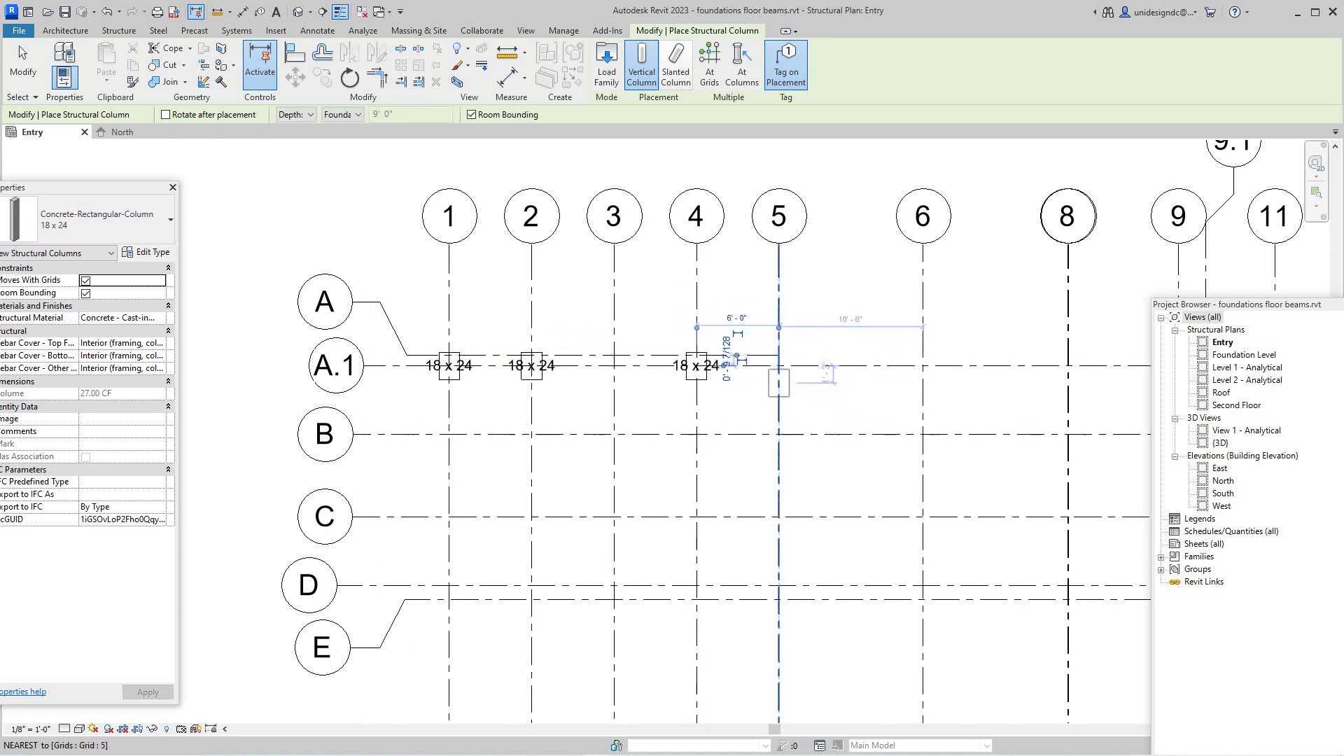
left_click(778, 366)
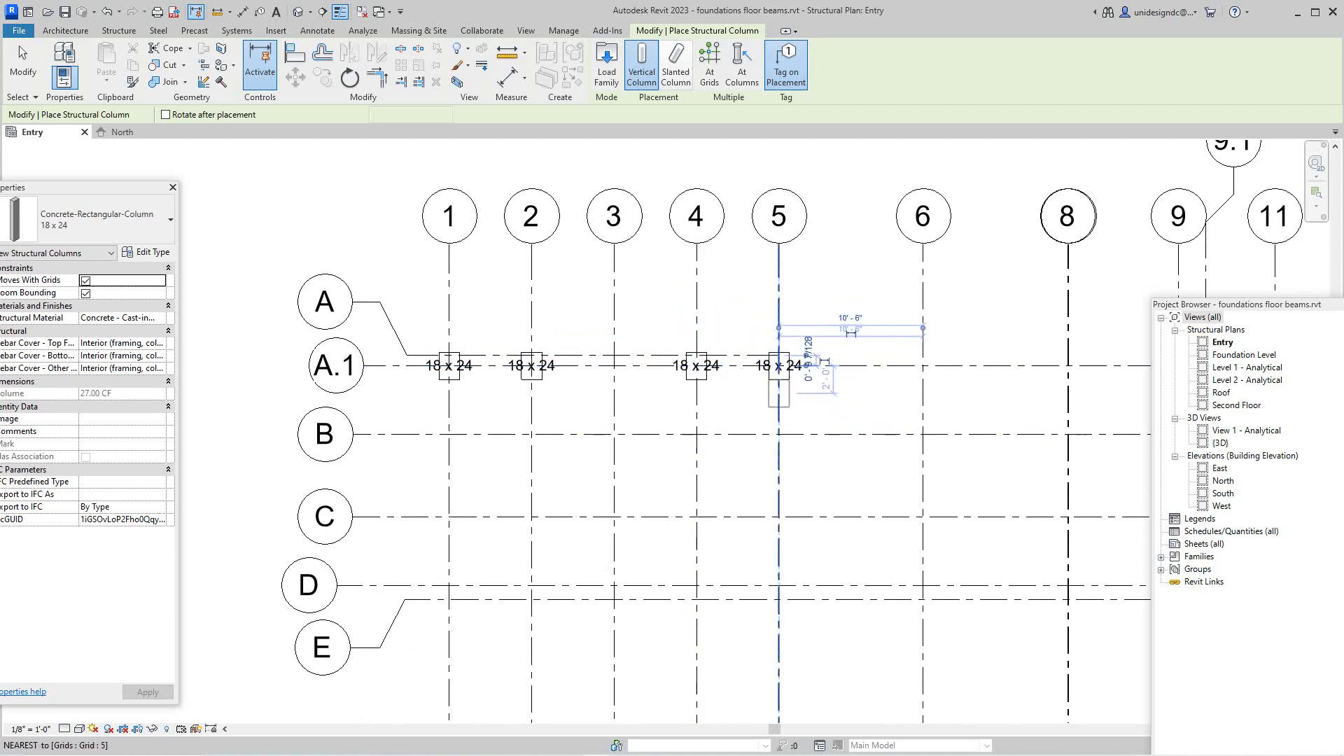
scroll(780, 366, "down", 2)
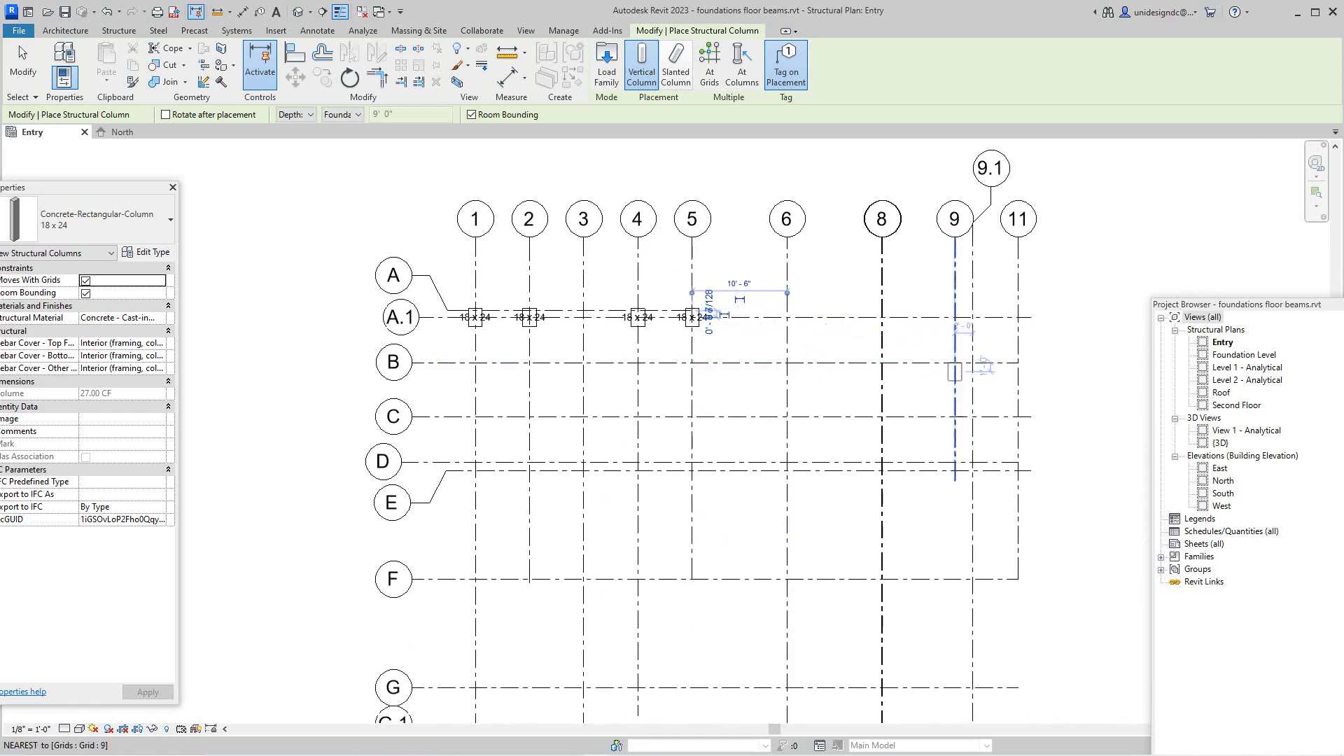
scroll(787, 317, "up", 2)
left_click(765, 313)
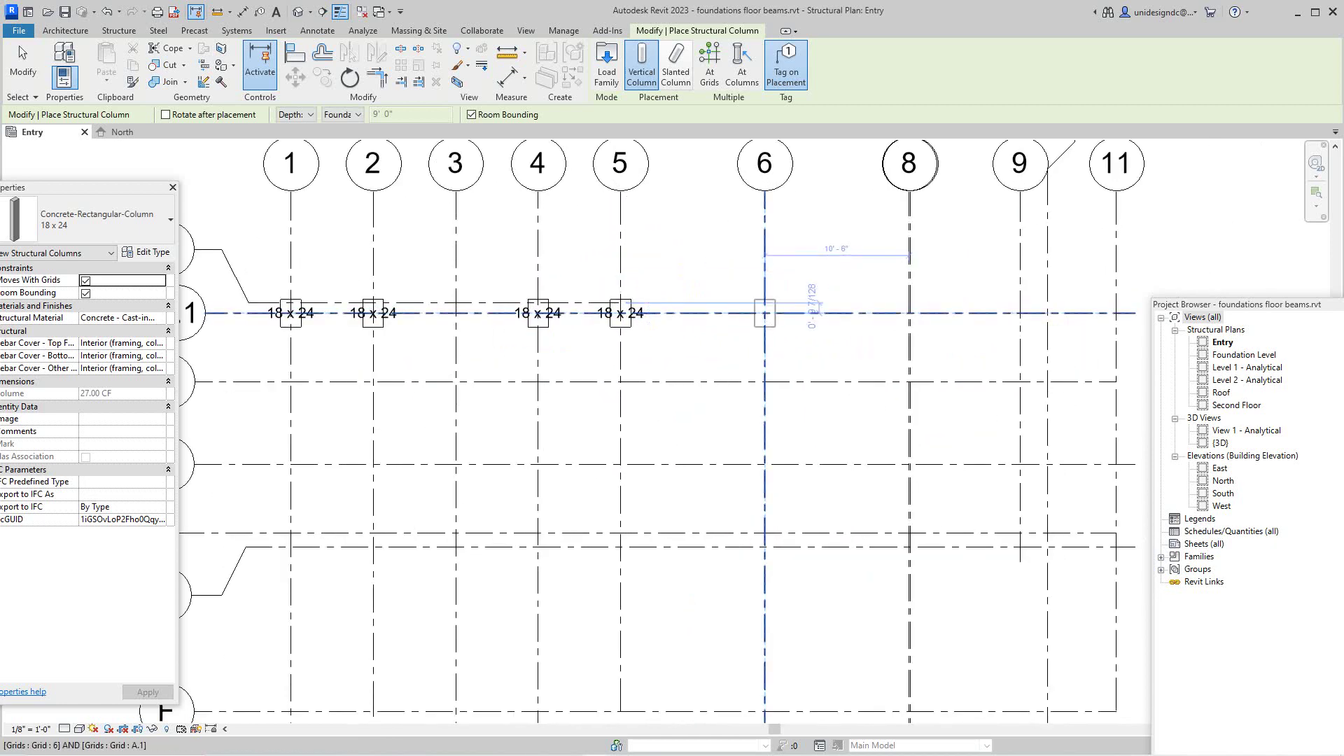
Place an 18 x 24 concrete column at the intersection of grids 1 and D
scroll(796, 343, "down", 2)
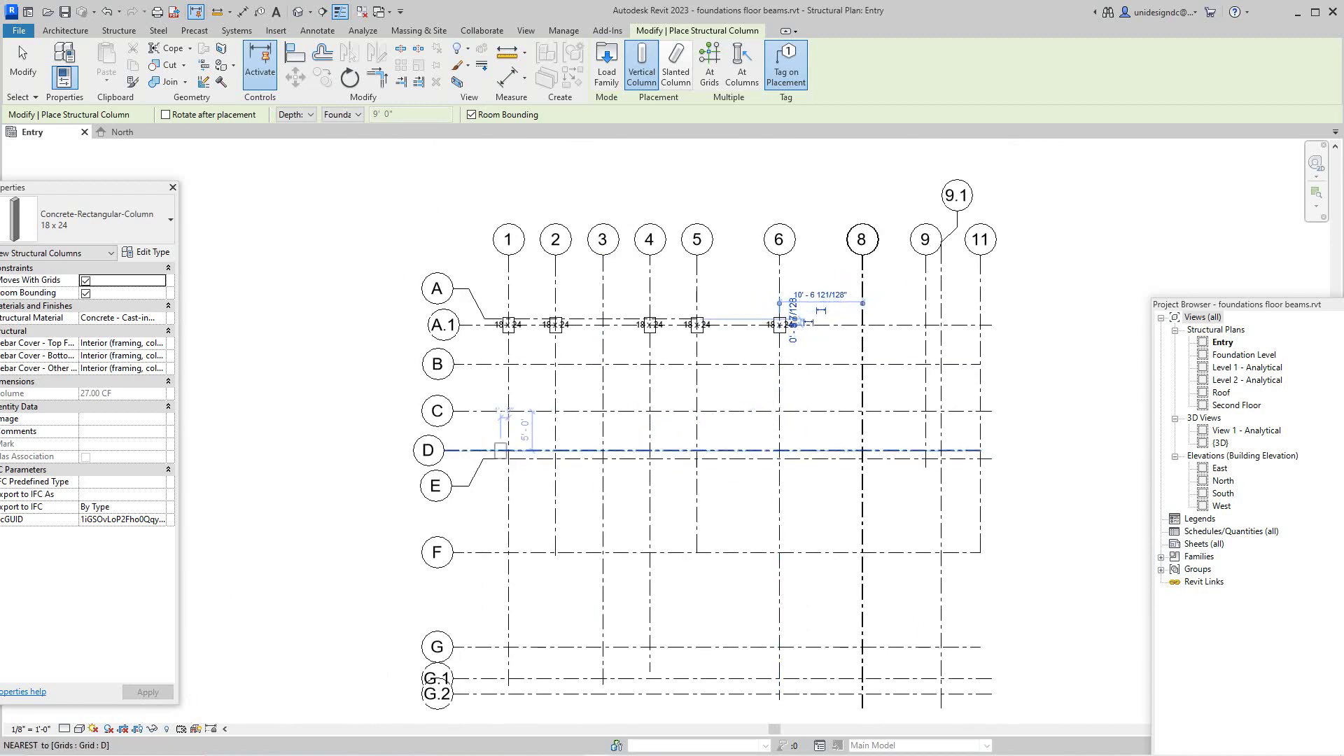
scroll(508, 449, "up", 2)
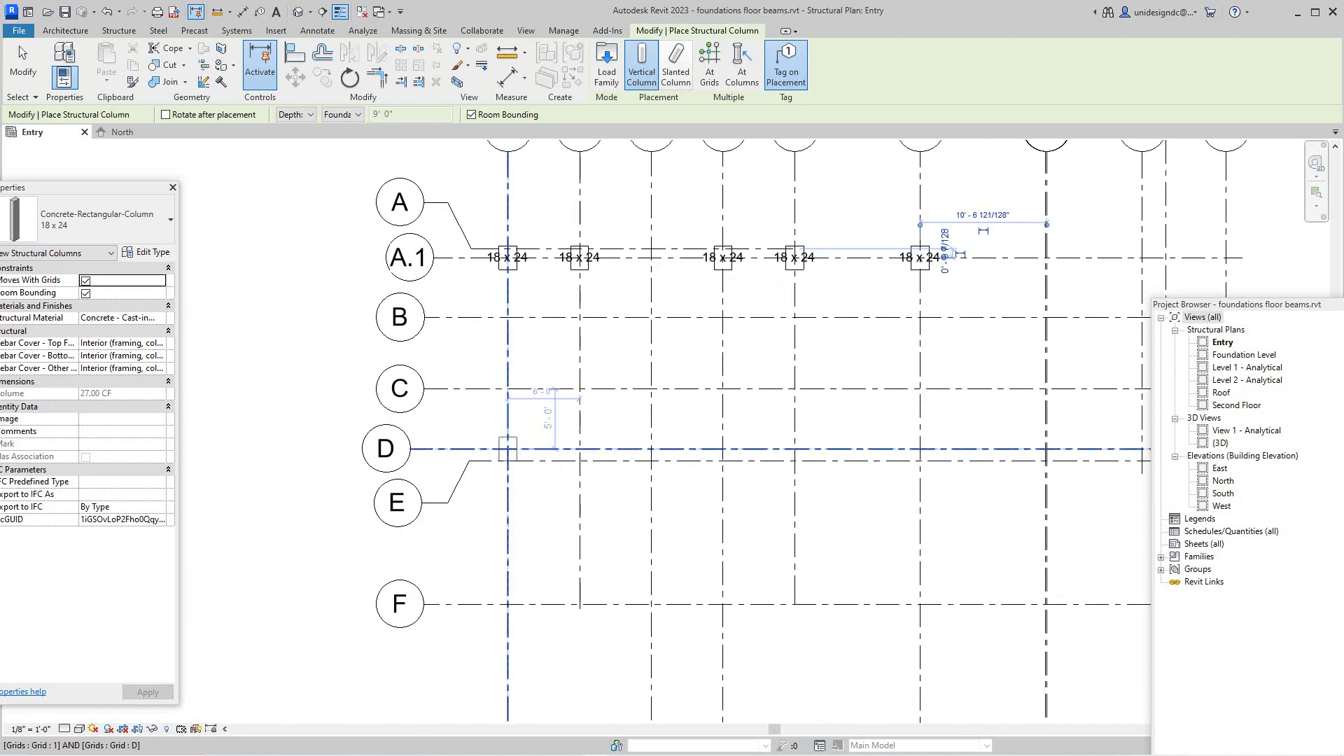
left_click(508, 449)
Place 18 x 24 concrete columns along grid G at its intersections with grids 1, 3 and 4
scroll(568, 482, "down", 1)
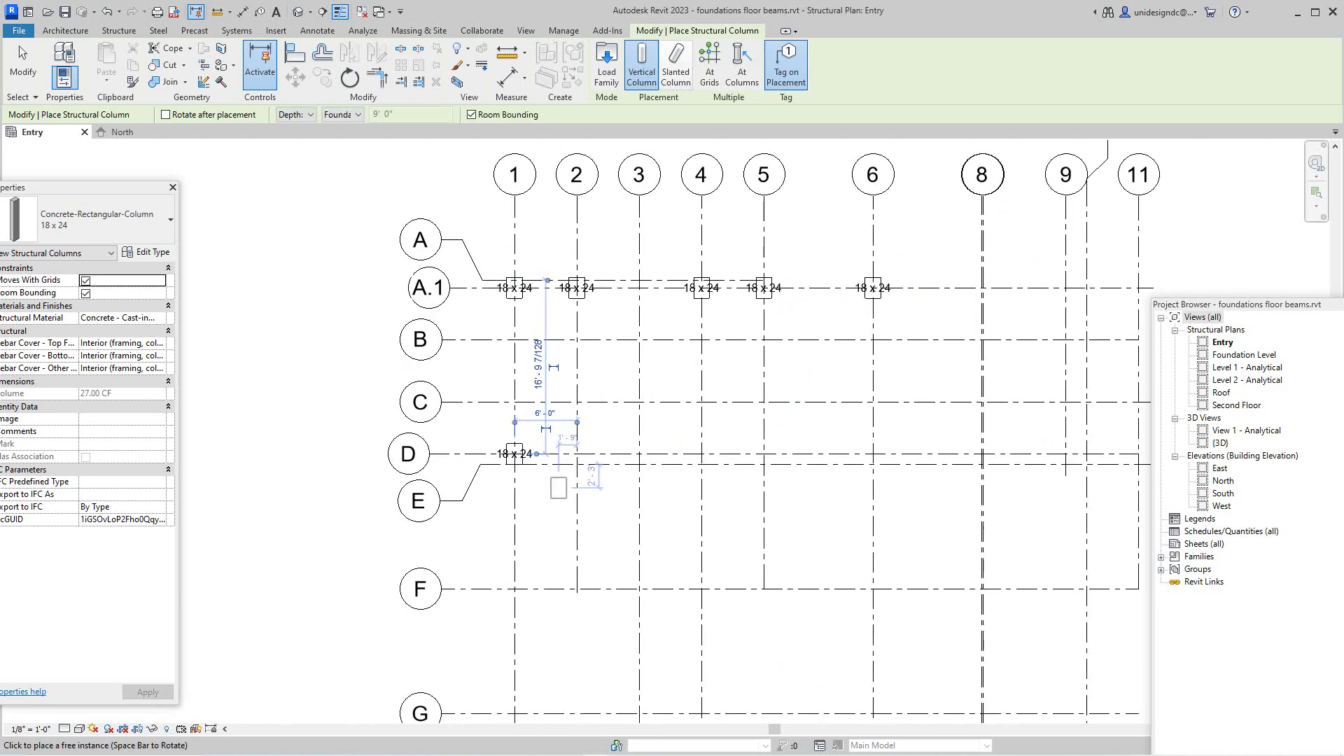
middle_click_drag(560, 487, 593, 275)
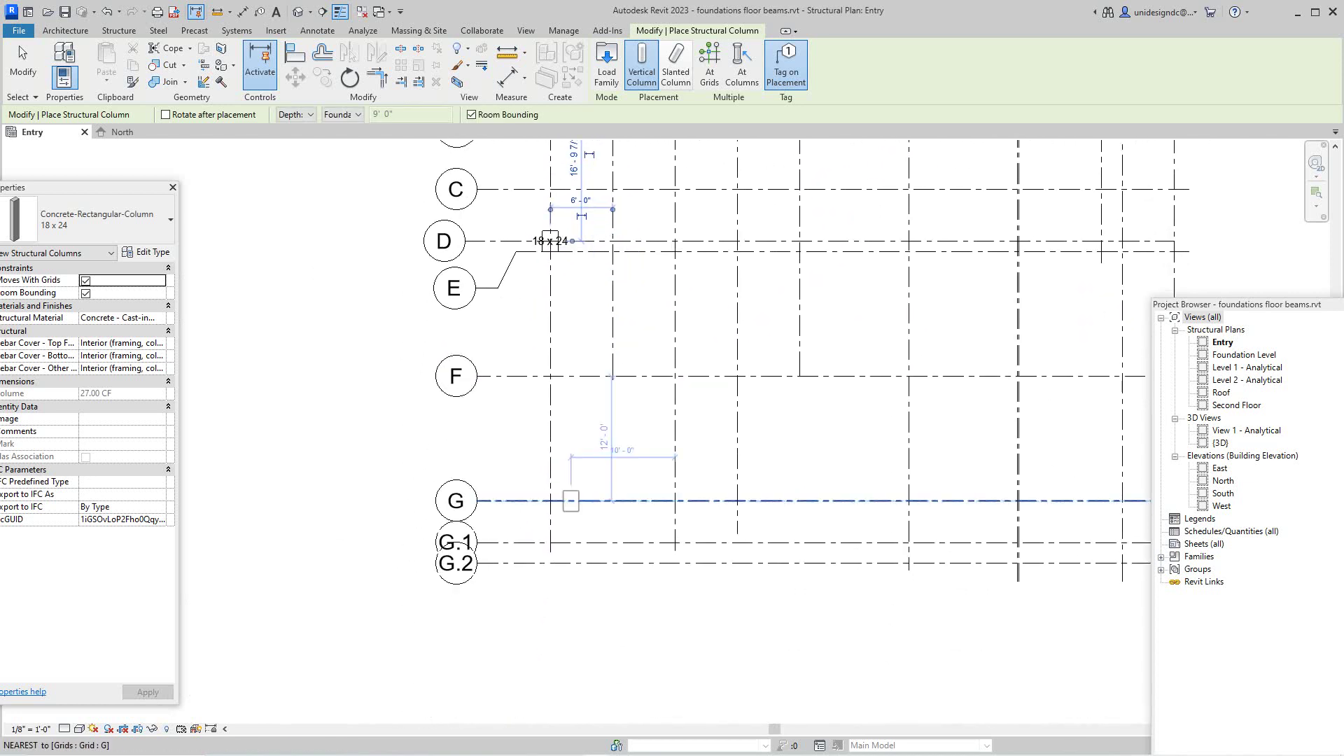
scroll(570, 501, "up", 1)
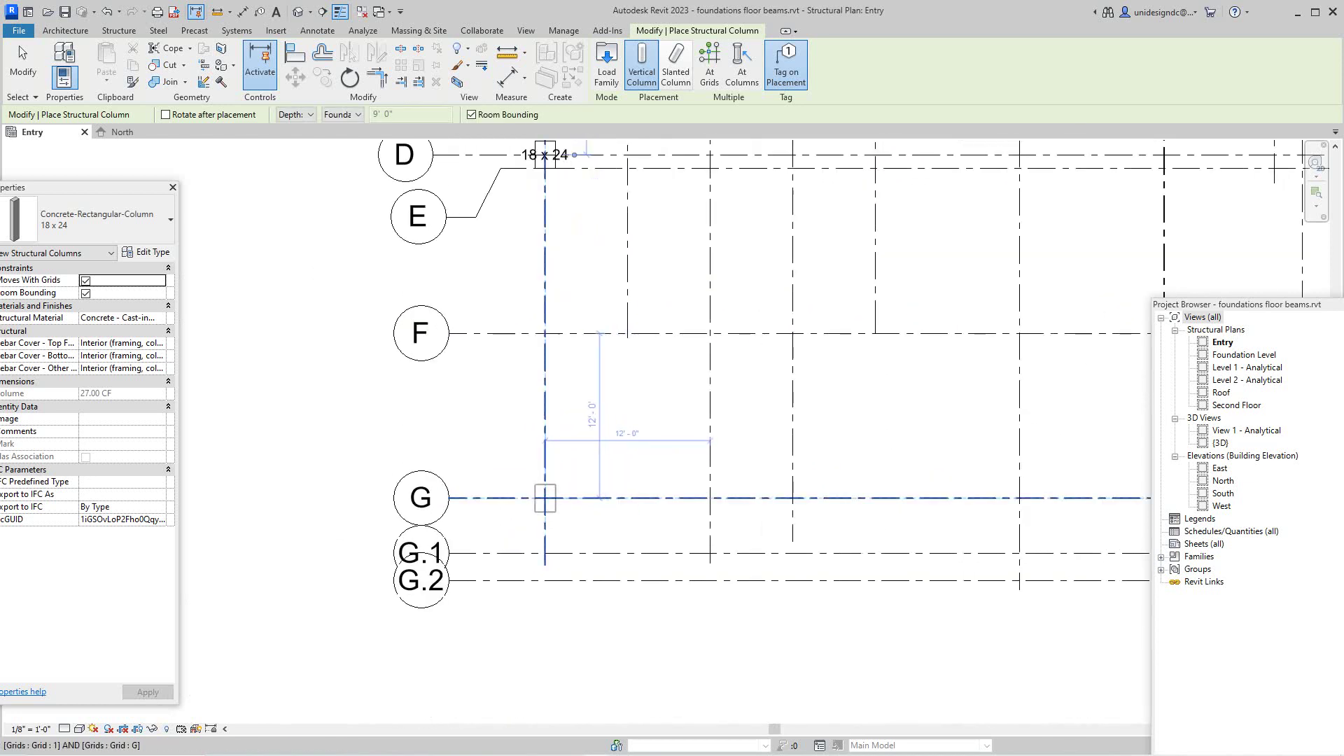
left_click(544, 497)
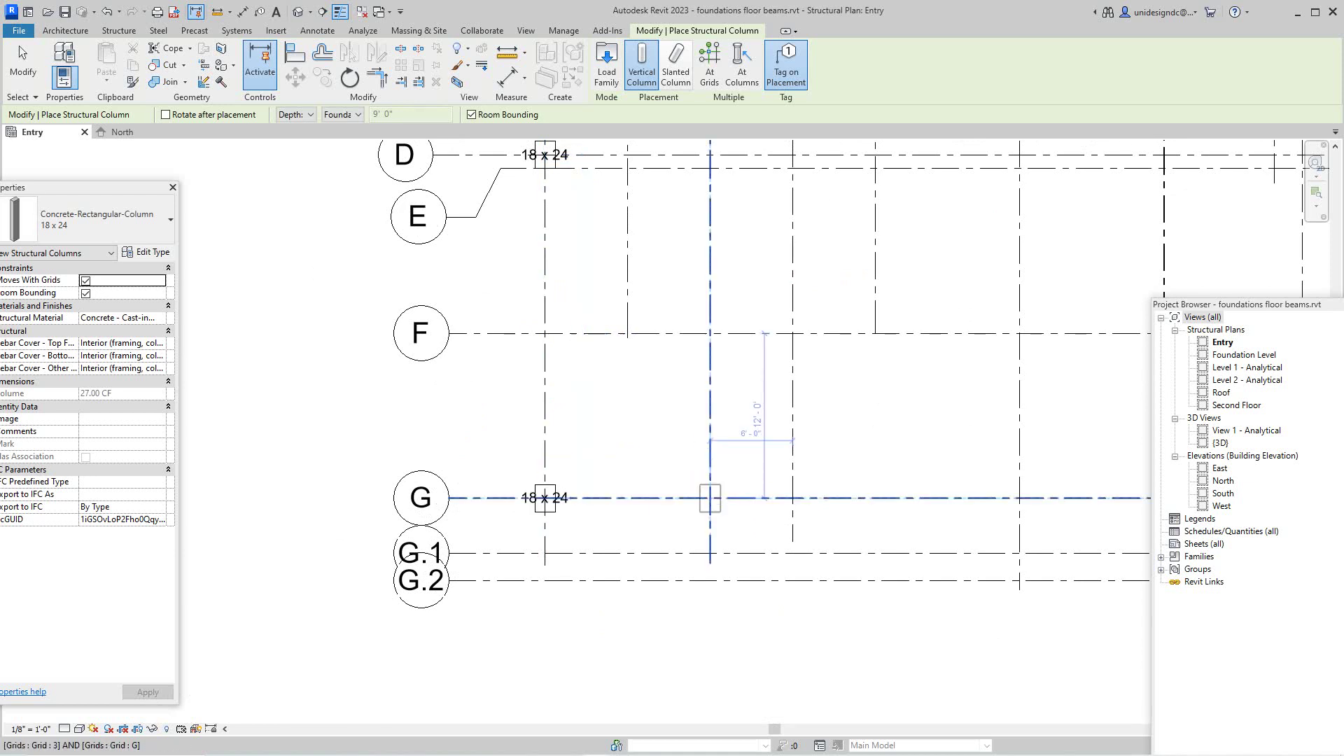
left_click(710, 497)
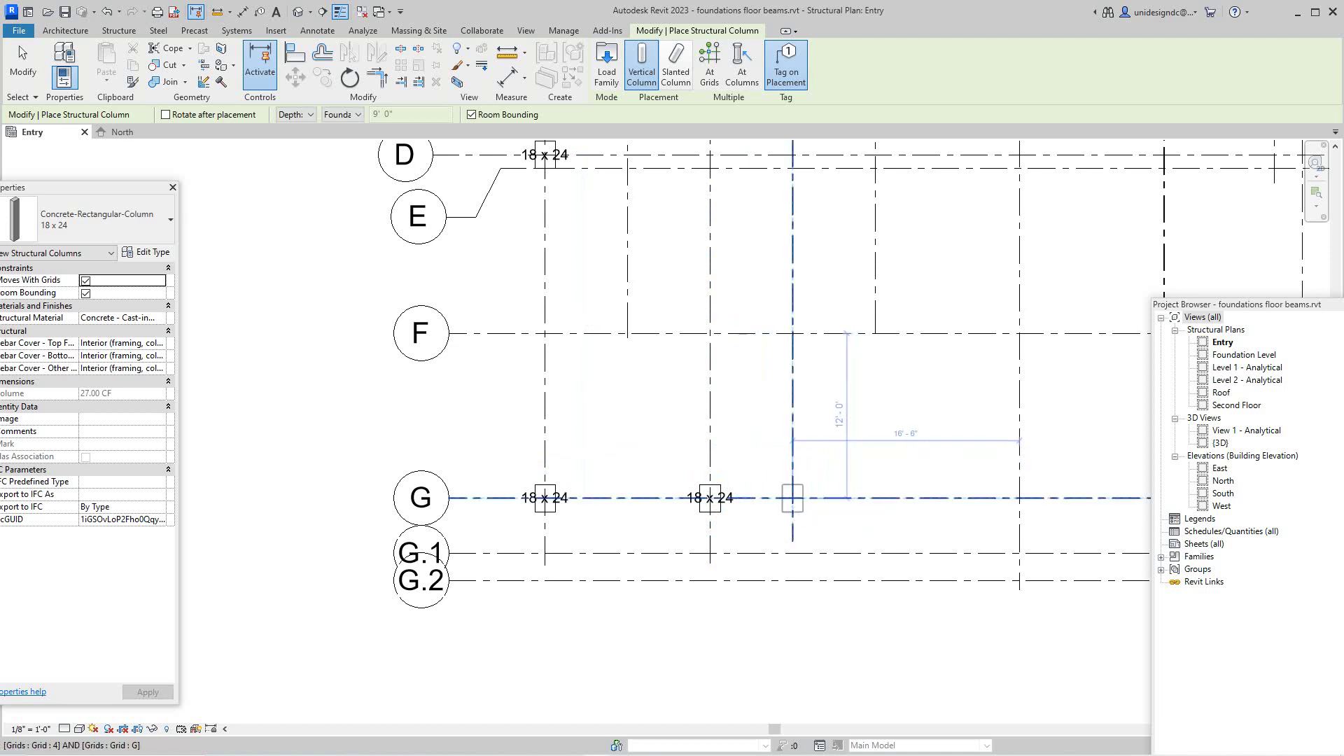
left_click(792, 498)
Place 18 x 24 concrete columns on grid 6 where it meets grids G and F
scroll(794, 499, "down", 5)
middle_click_drag(817, 497, 661, 537)
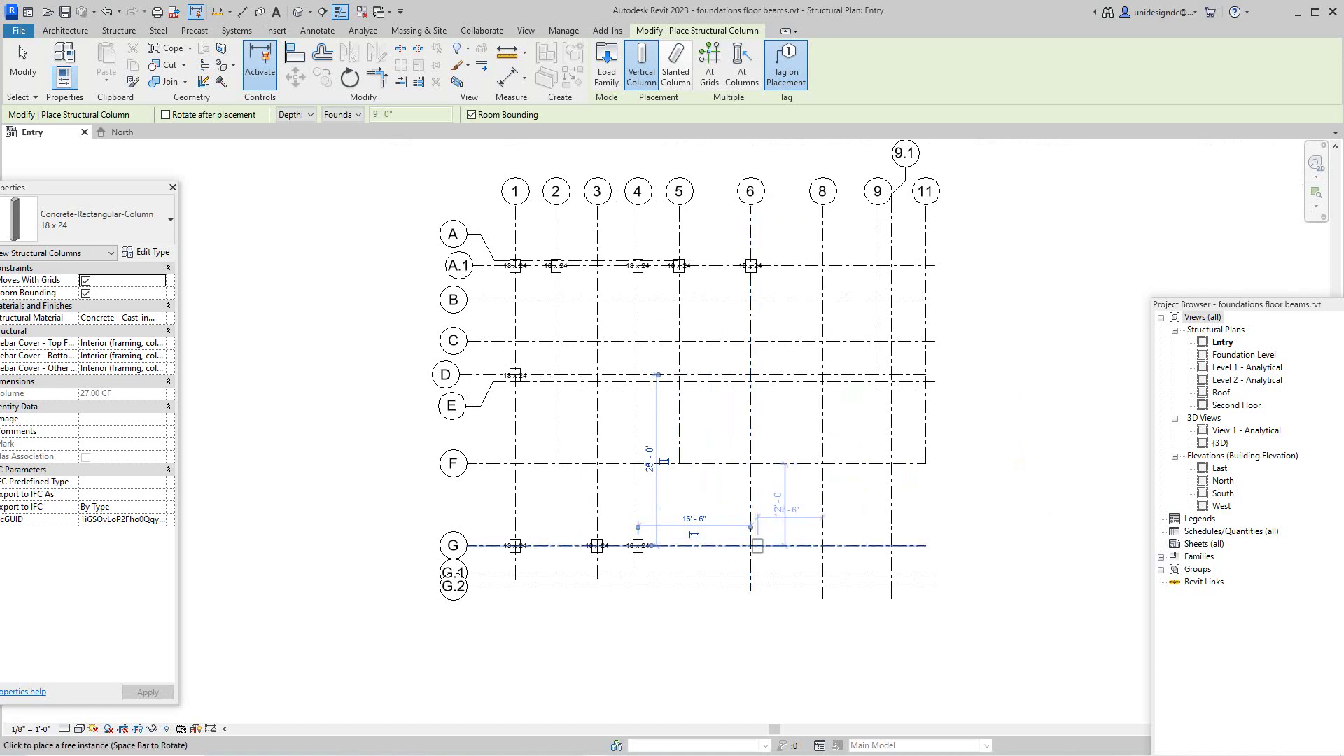
scroll(762, 541, "up", 2)
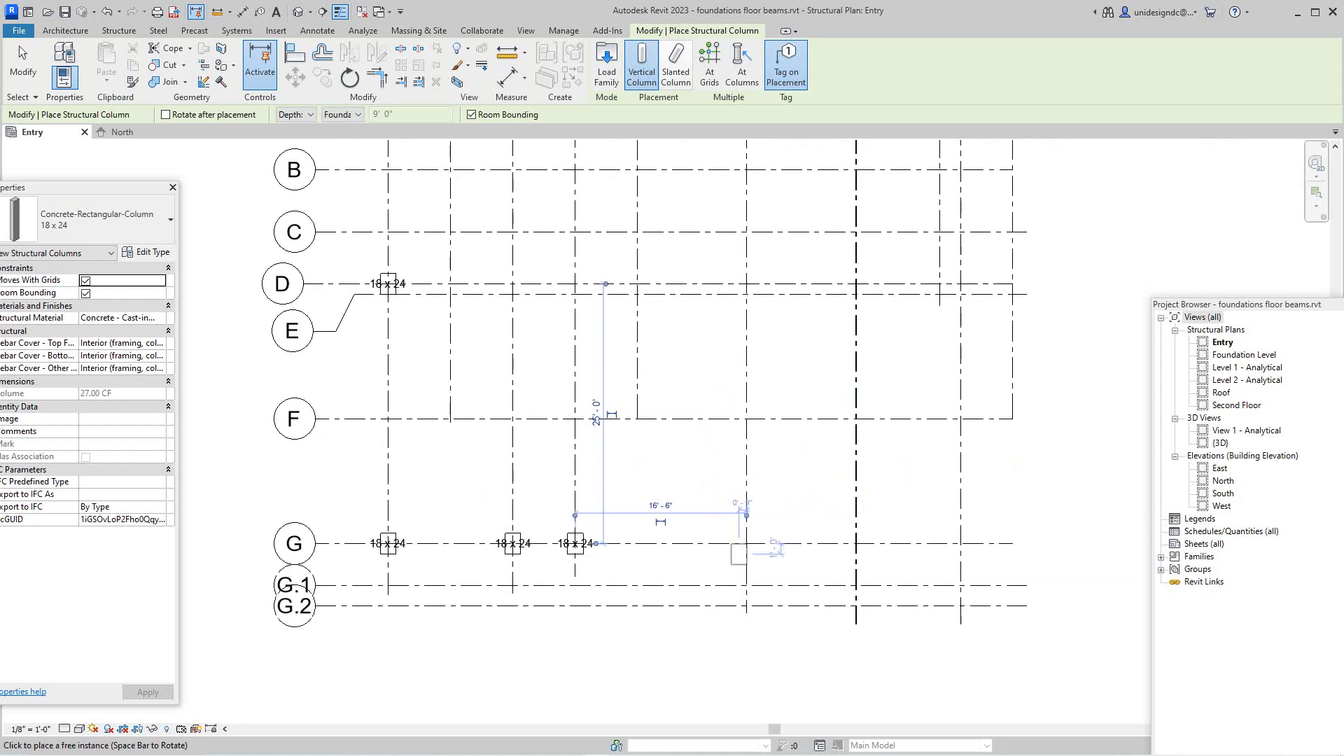
left_click(746, 544)
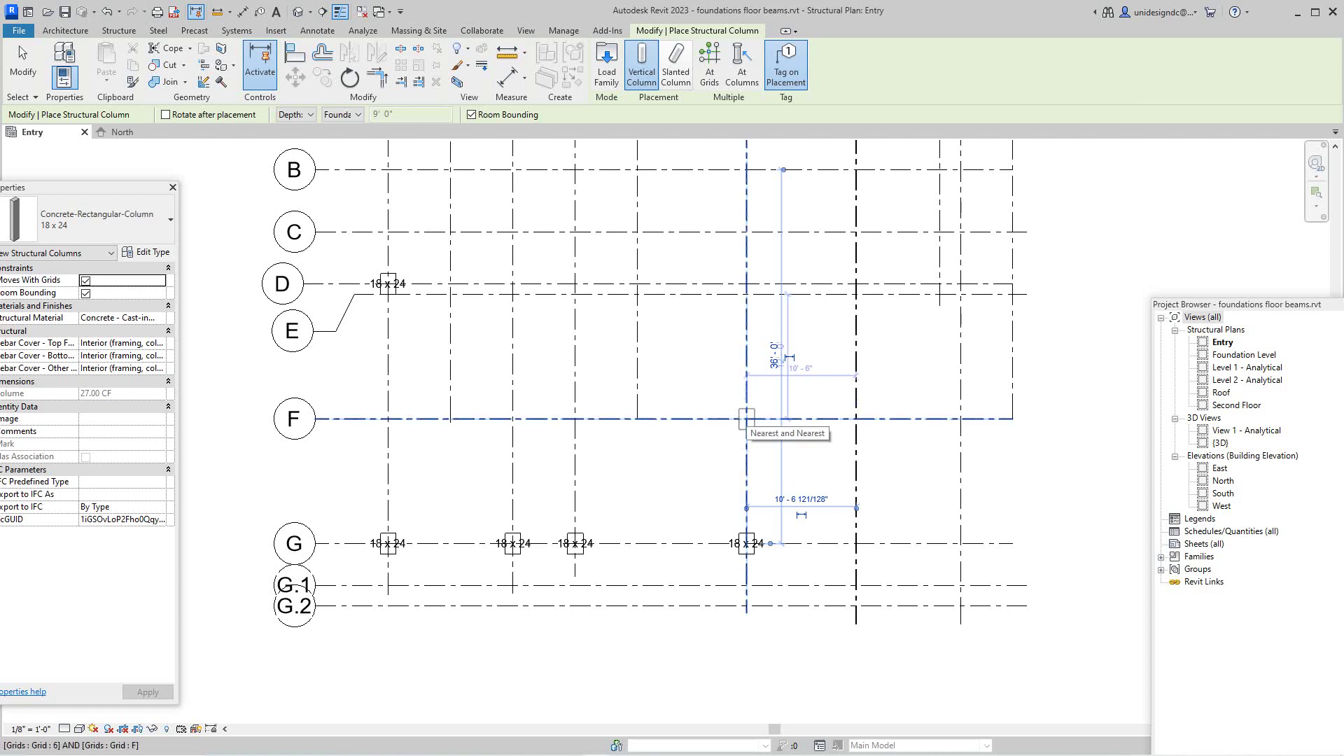
left_click(746, 418)
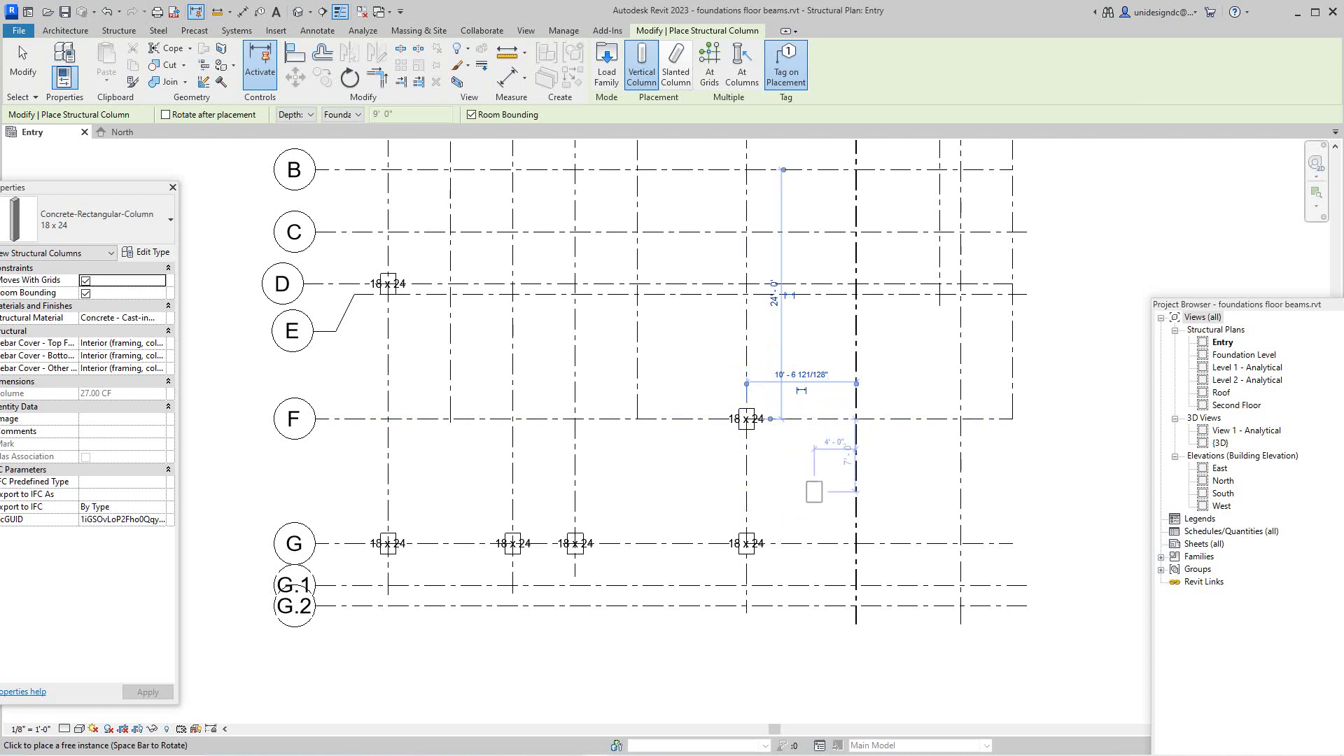
Place an 18 x 24 concrete column at the intersection of grids 7 and C
scroll(811, 492, "down", 2)
middle_click_drag(793, 413, 719, 509)
scroll(719, 509, "down", 1)
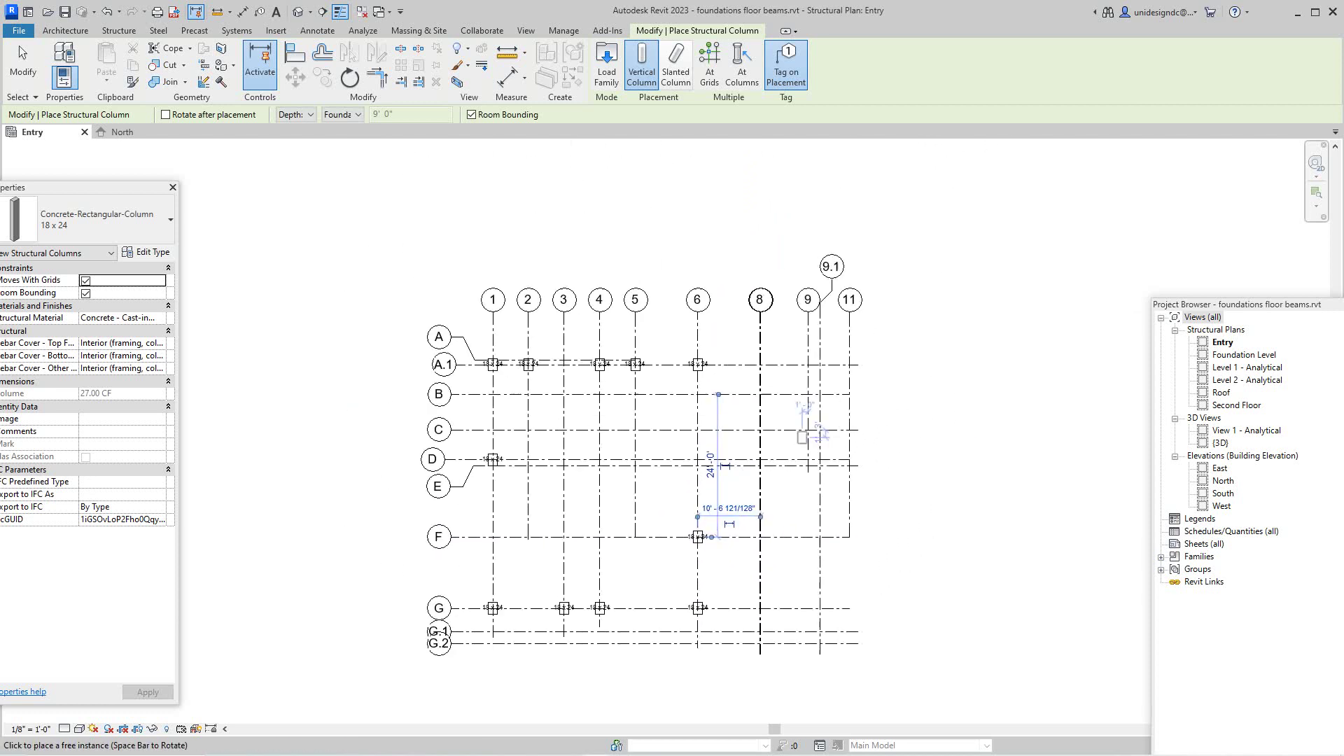
scroll(851, 430, "up", 2)
scroll(834, 430, "up", 1)
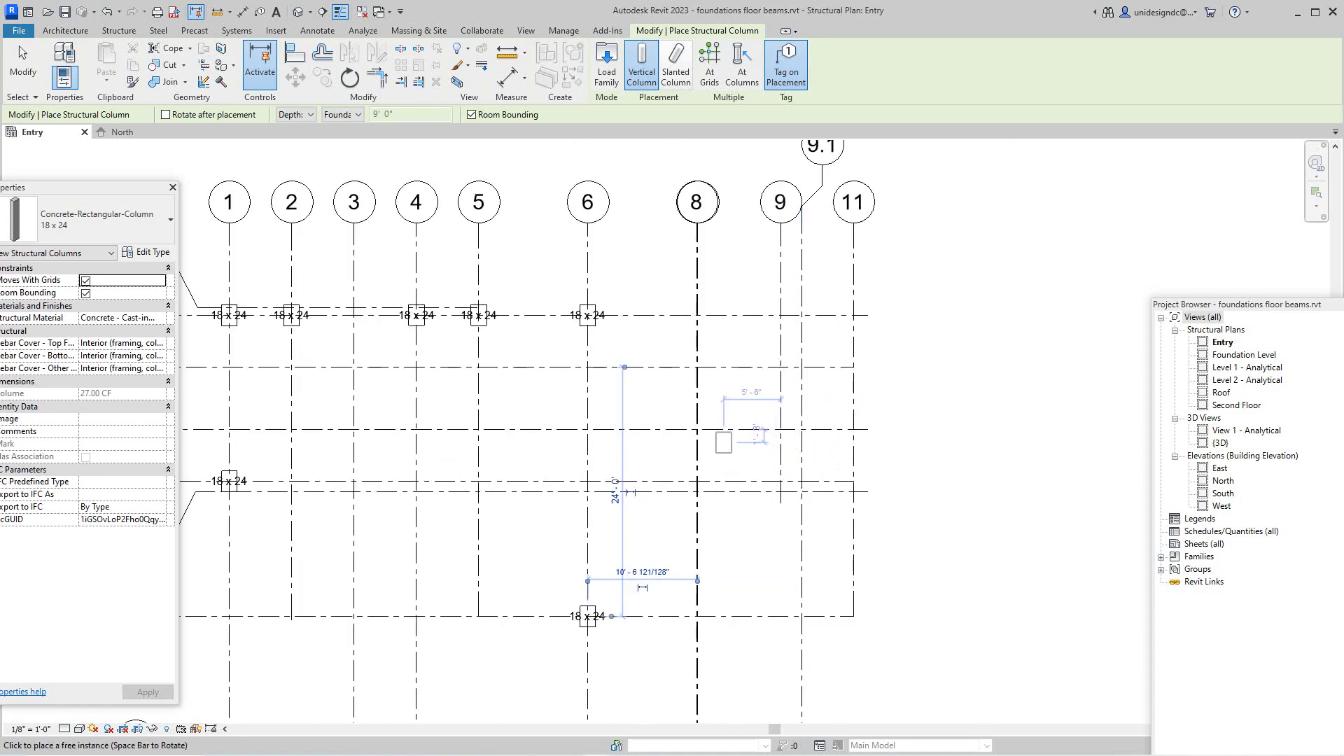
scroll(724, 442, "up", 5)
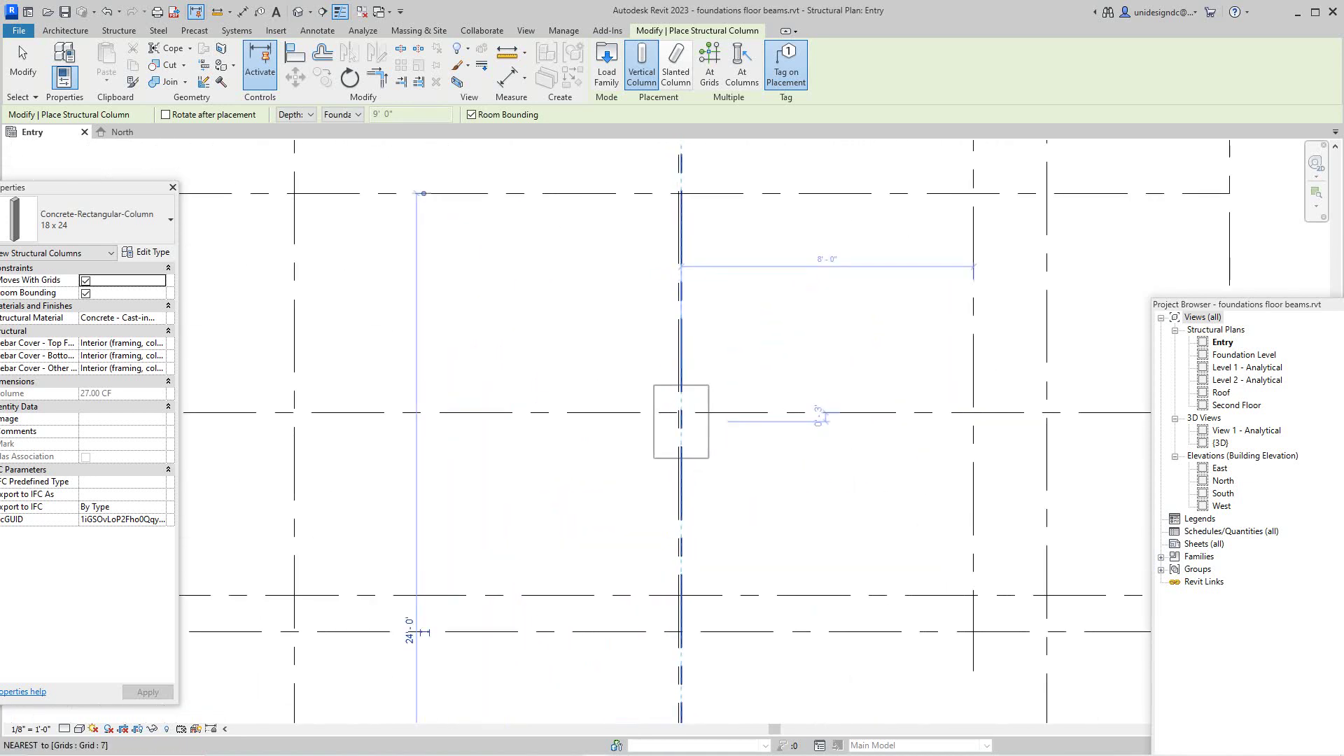
scroll(680, 414, "up", 2)
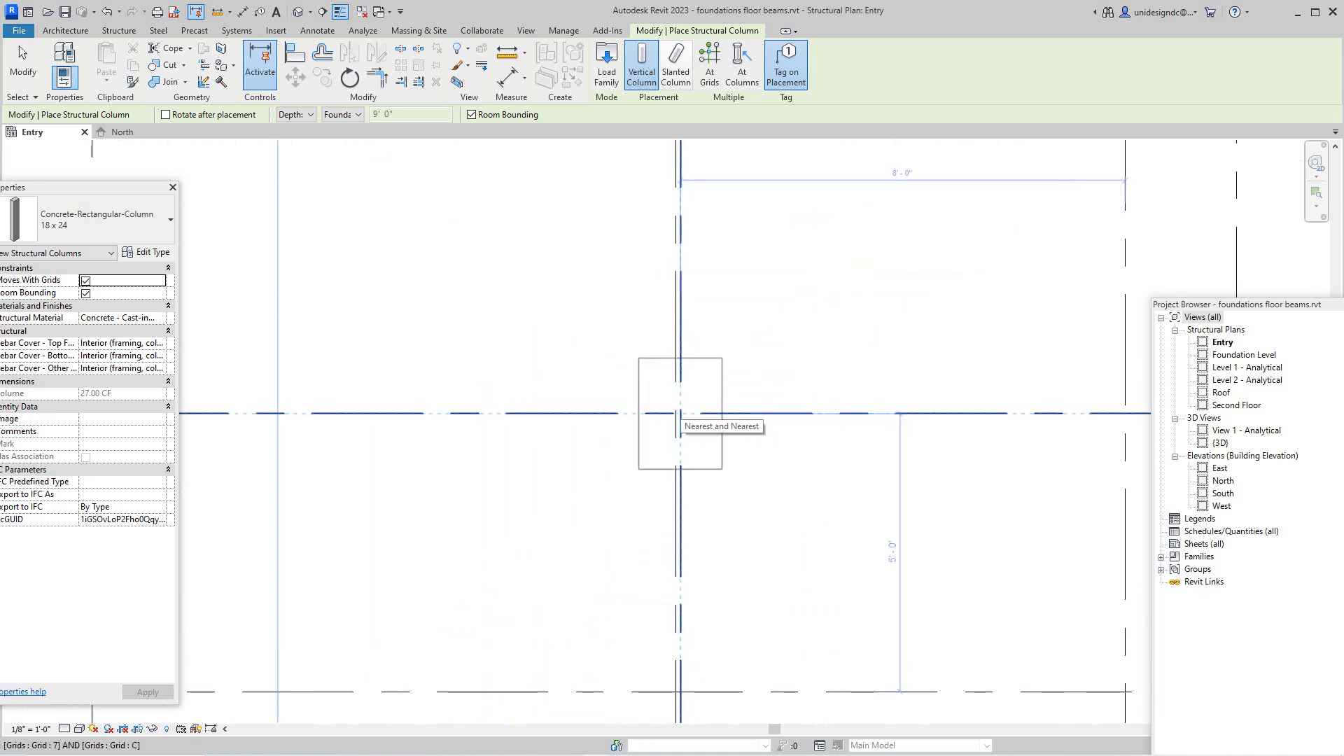
left_click(680, 414)
scroll(675, 447, "down", 4)
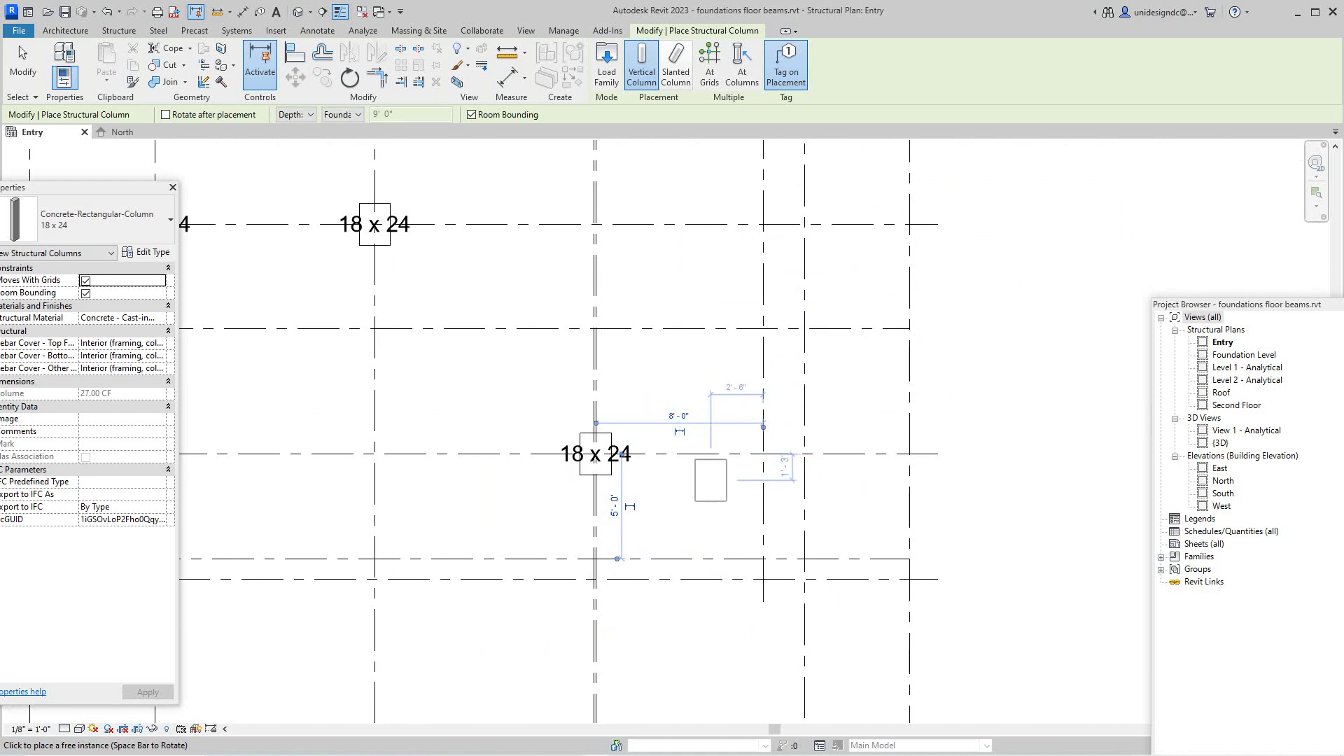
Place an 18 x 24 concrete column at the intersection of grids 9 and C
scroll(679, 482, "down", 3)
scroll(732, 472, "up", 4)
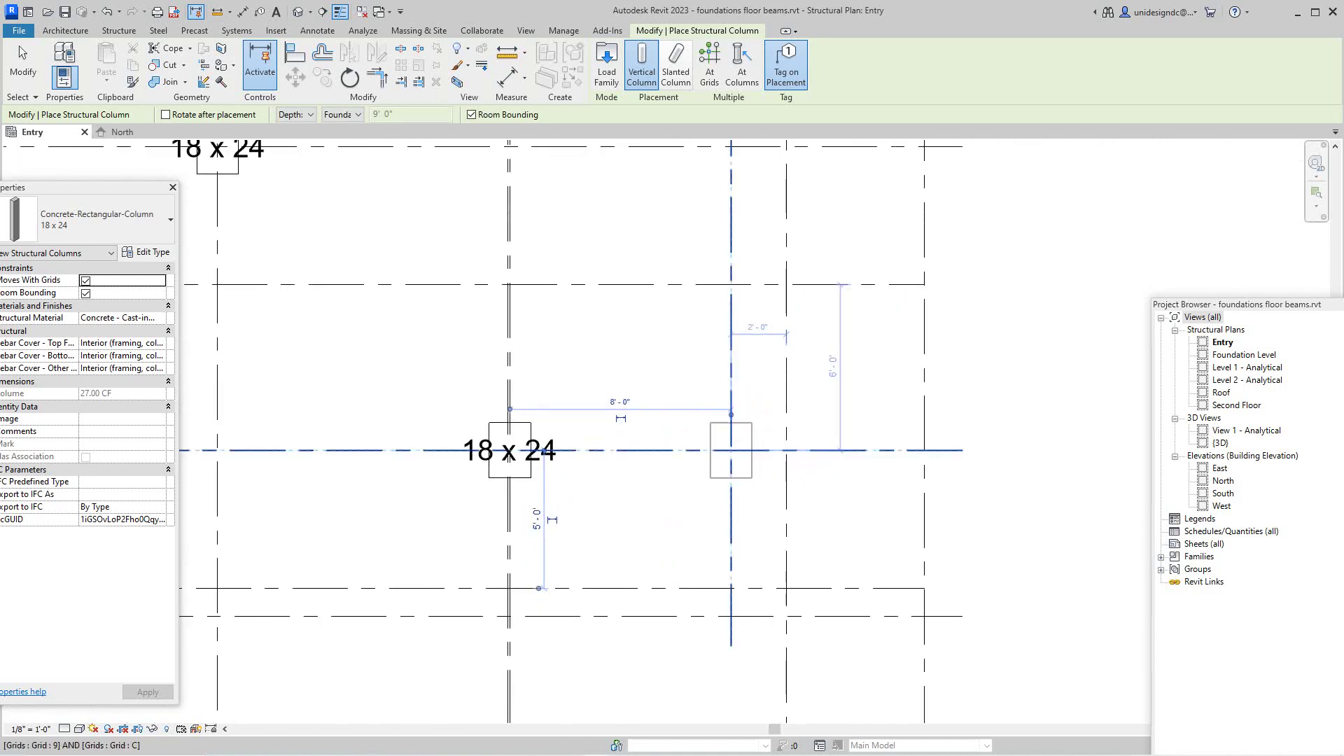
left_click(730, 450)
scroll(732, 454, "down", 2)
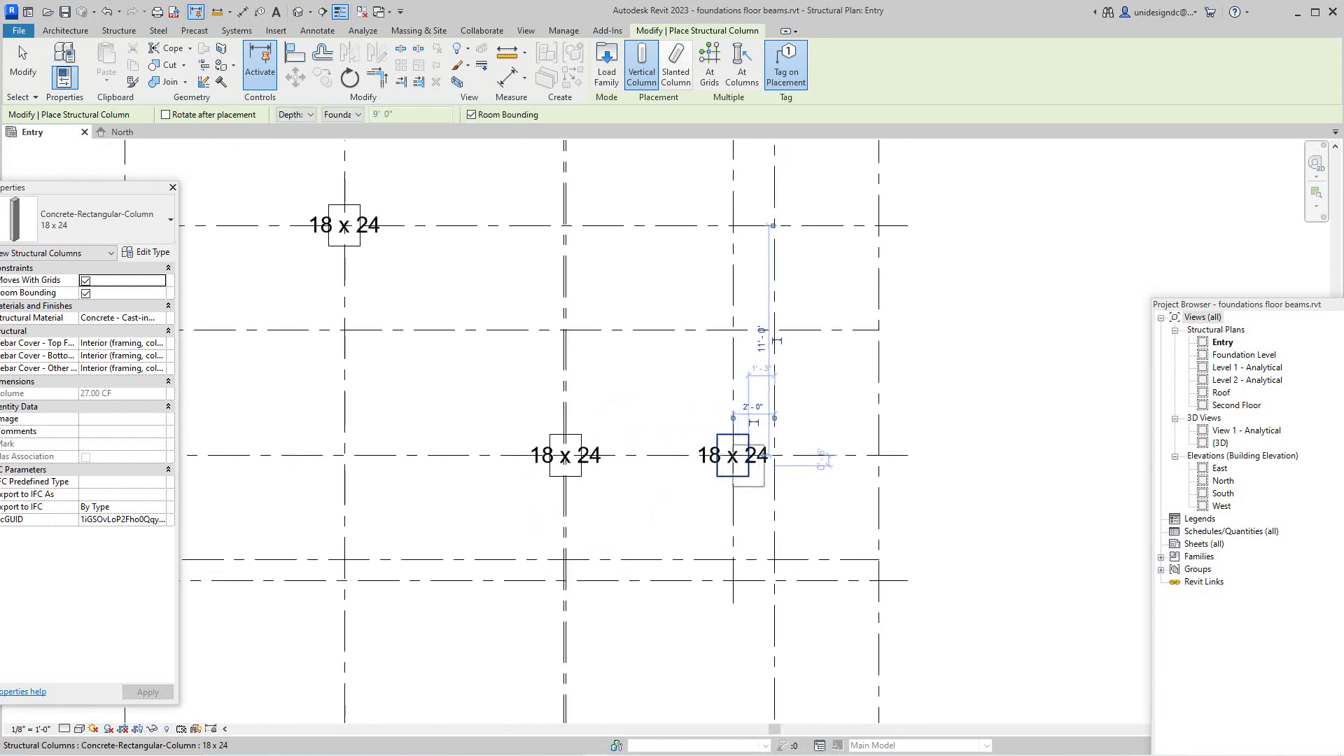
Place 18 x 24 concrete columns along grid F at its intersections with grids 7 and 9.1
scroll(732, 455, "down", 3)
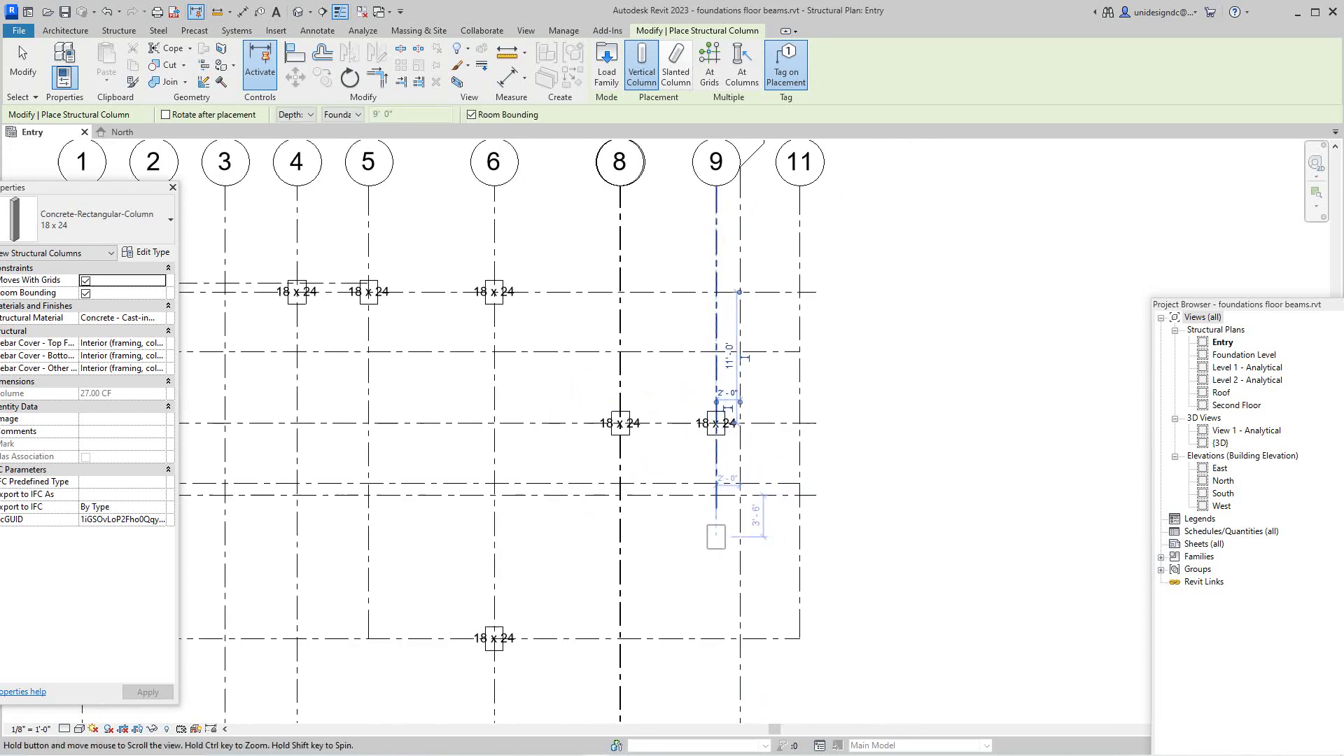
scroll(695, 471, "up", 2)
scroll(644, 511, "up", 2)
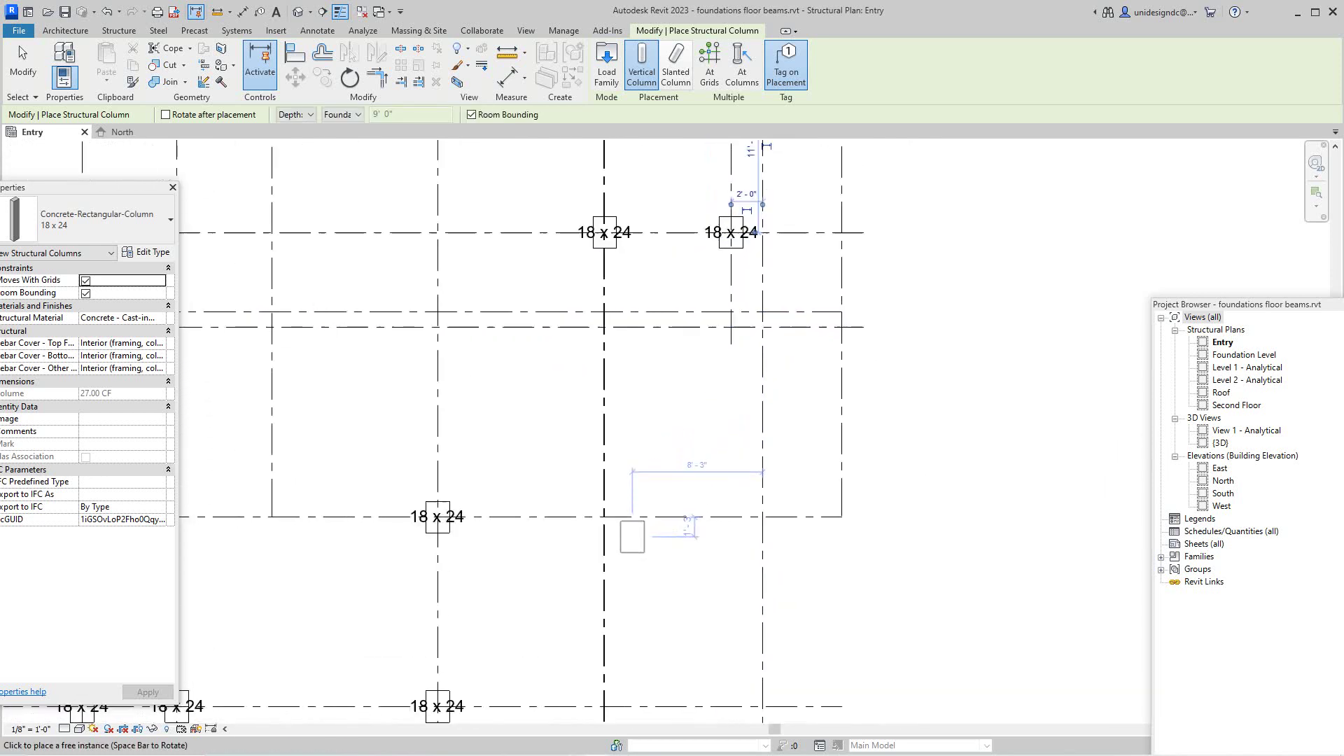
scroll(600, 514, "up", 3)
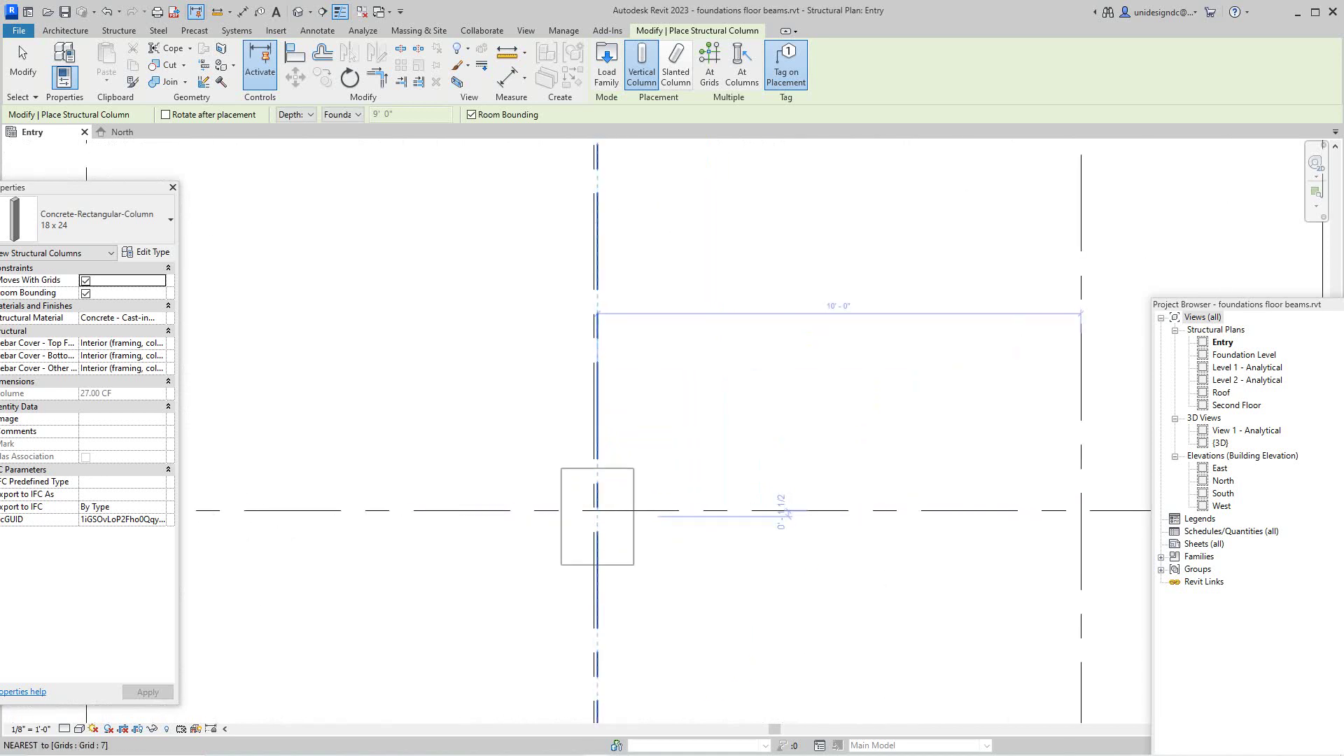
left_click(597, 510)
scroll(597, 510, "down", 4)
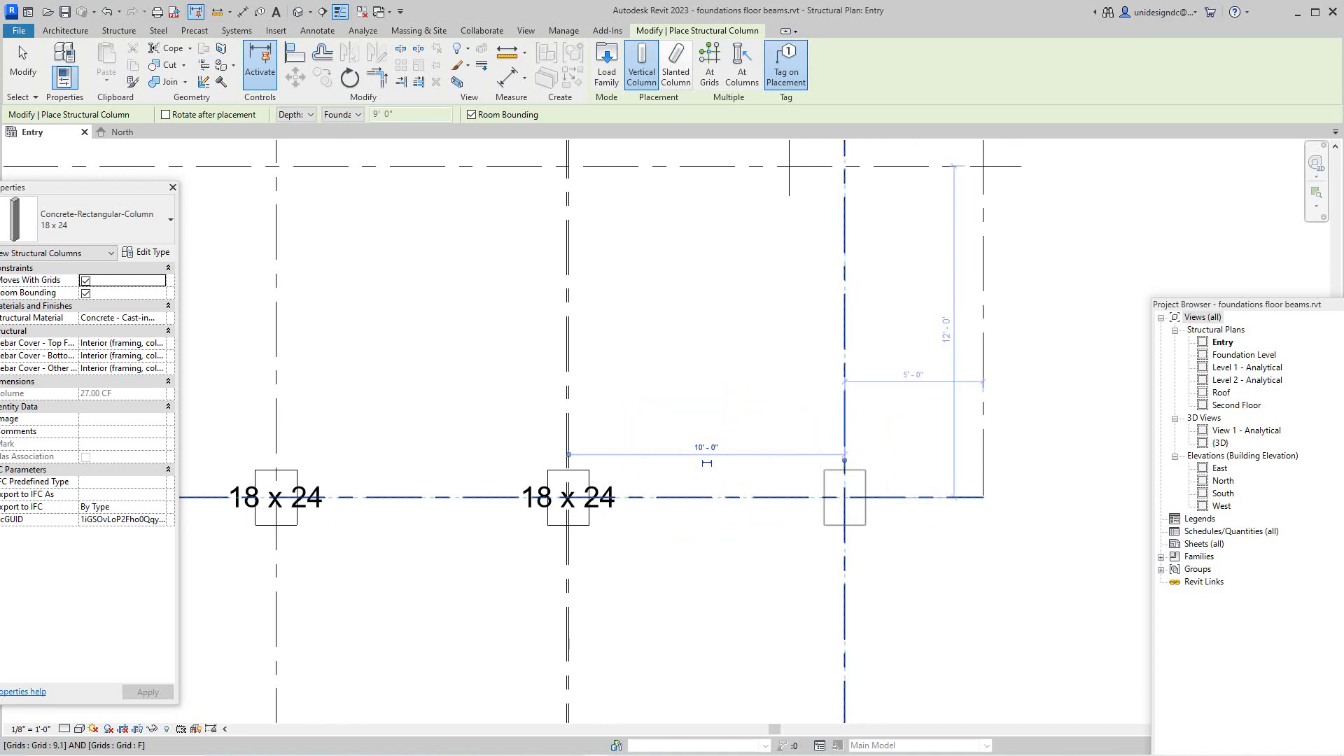
left_click(844, 497)
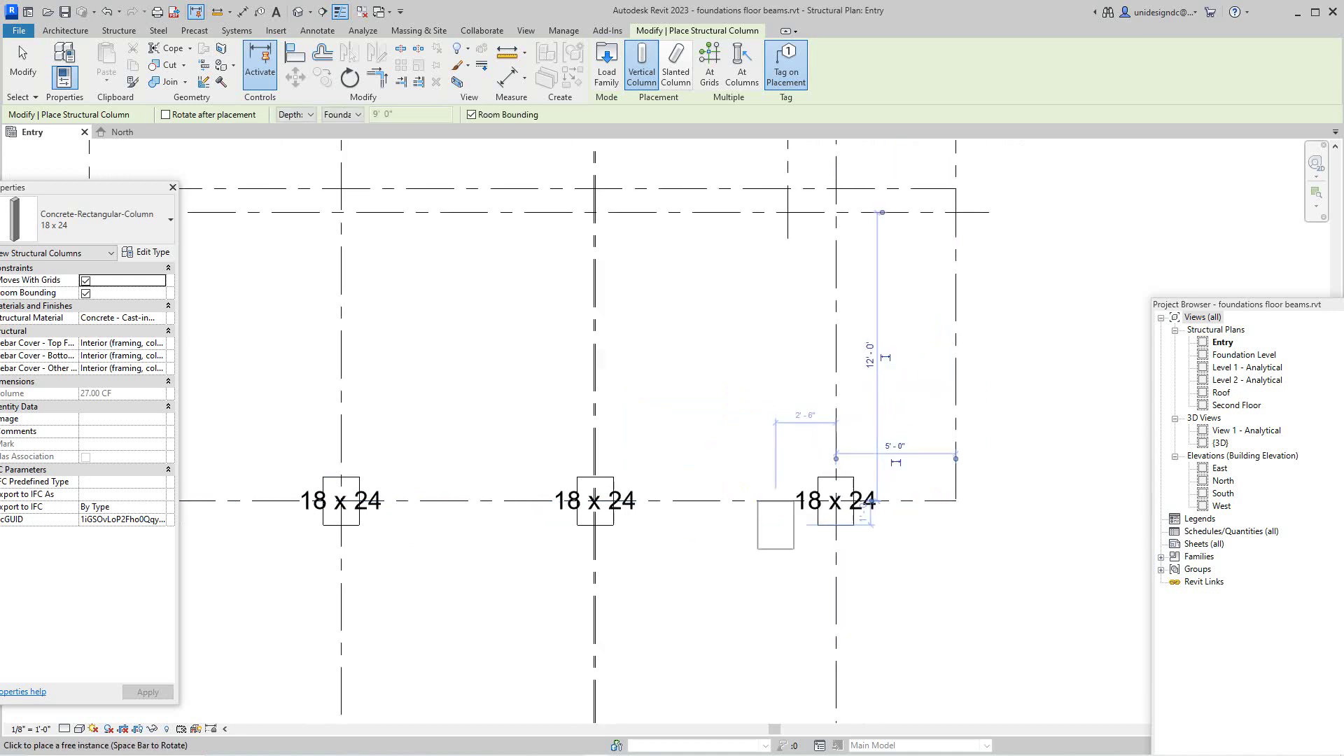
Place an 18 x 24 concrete column at the intersection of grids 7 and G.1
scroll(777, 448, "down", 2)
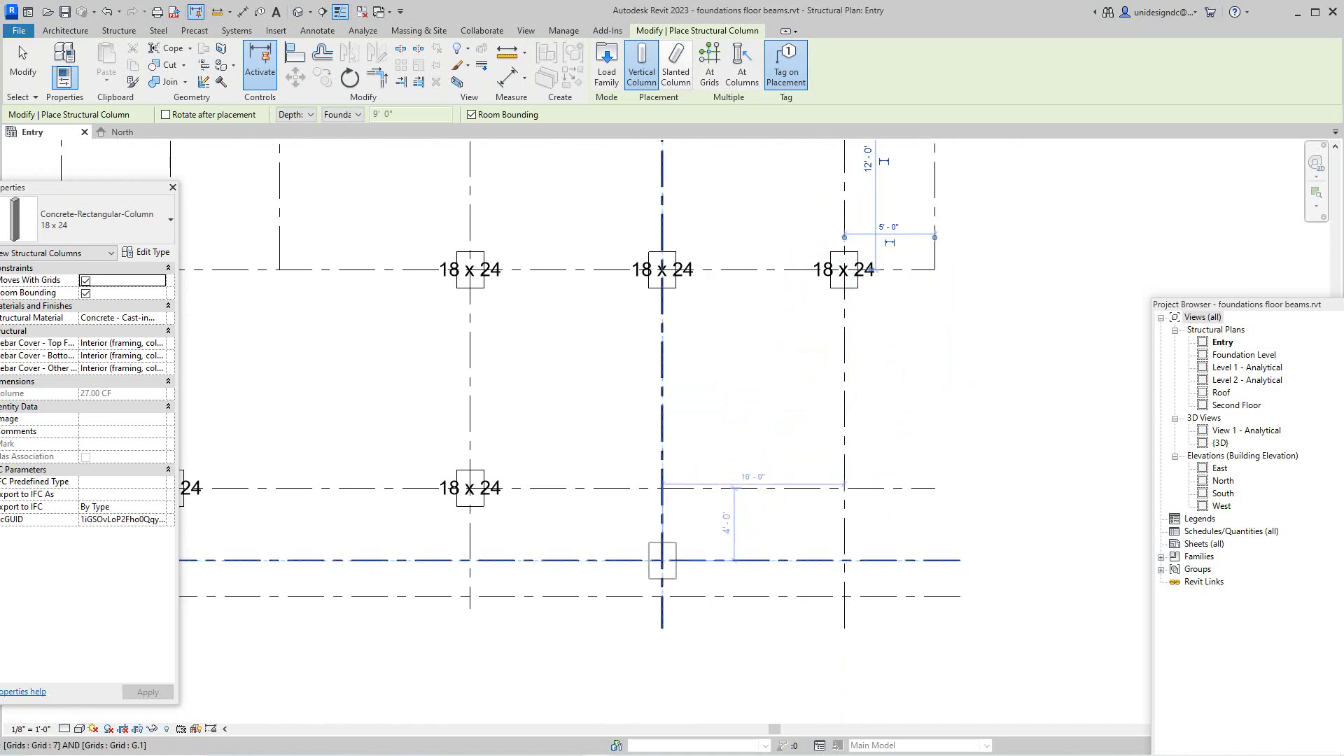
scroll(623, 589, "down", 2)
scroll(623, 588, "down", 3)
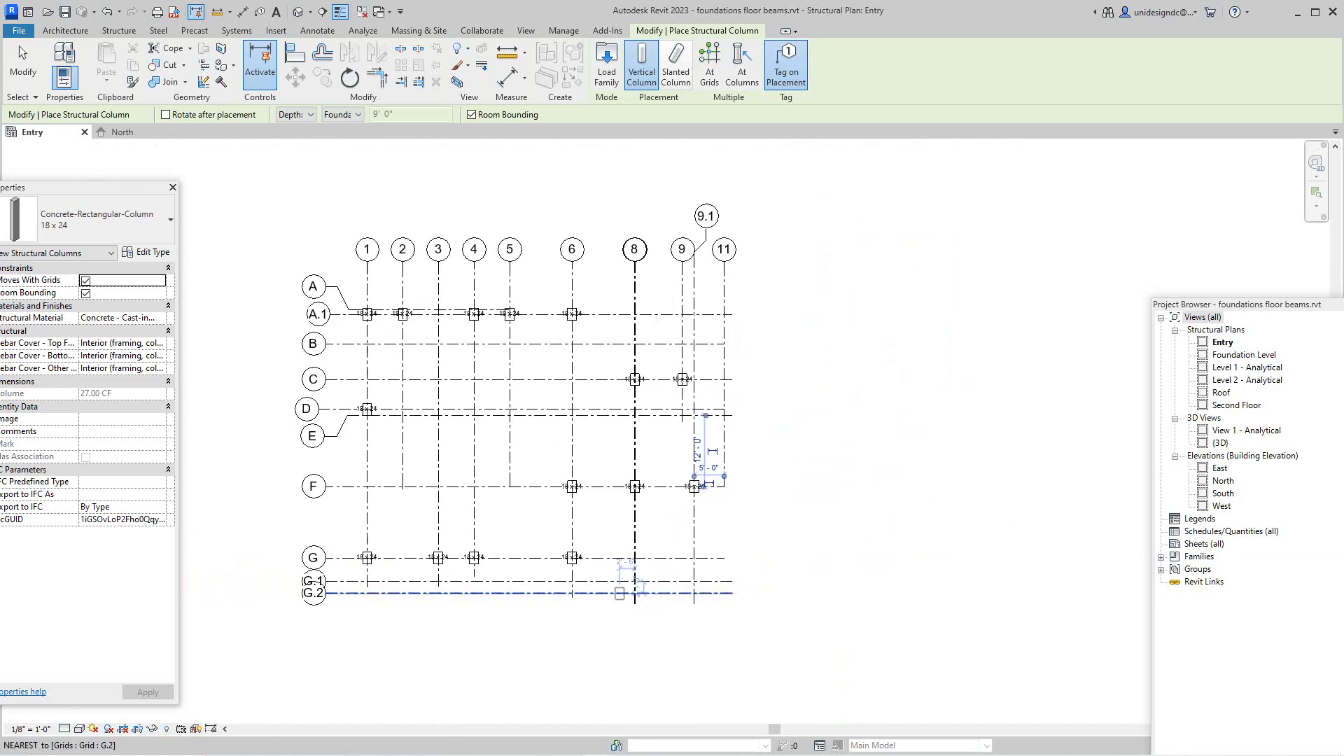
scroll(581, 595, "up", 3)
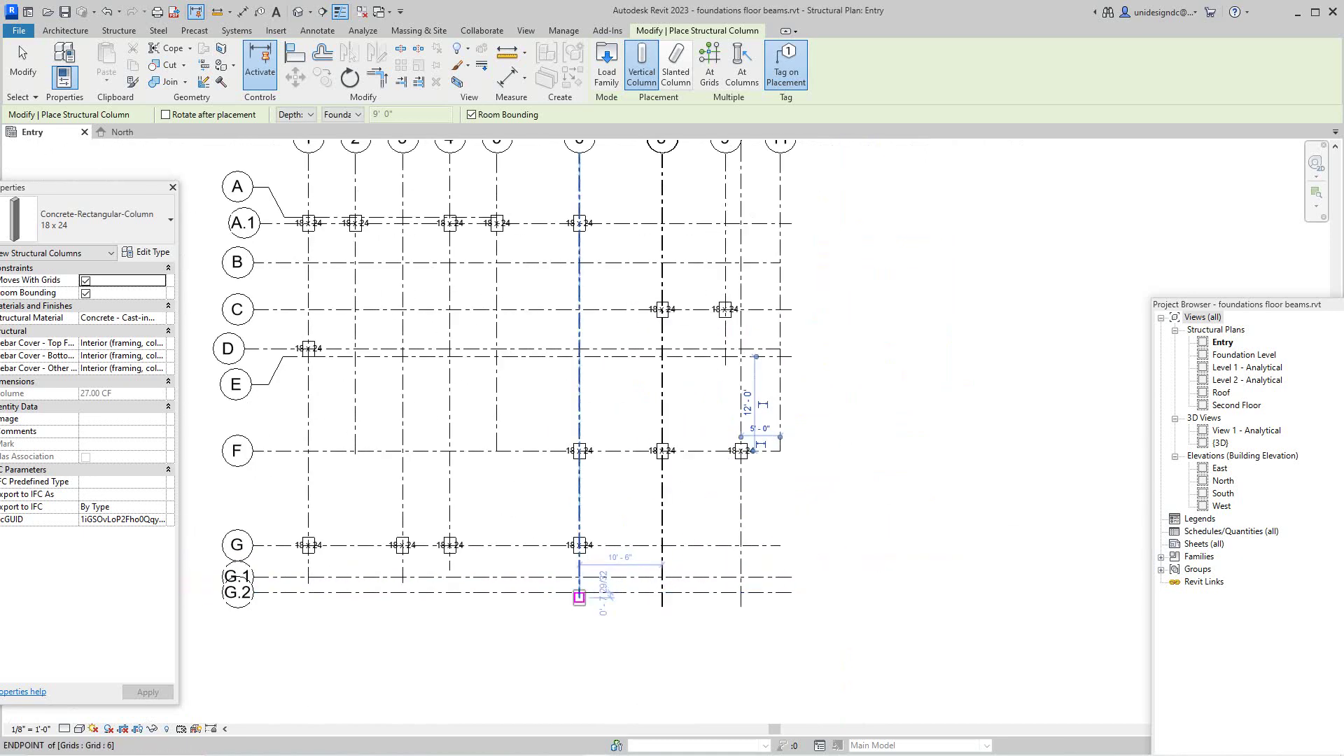
scroll(579, 597, "up", 2)
scroll(667, 589, "up", 5)
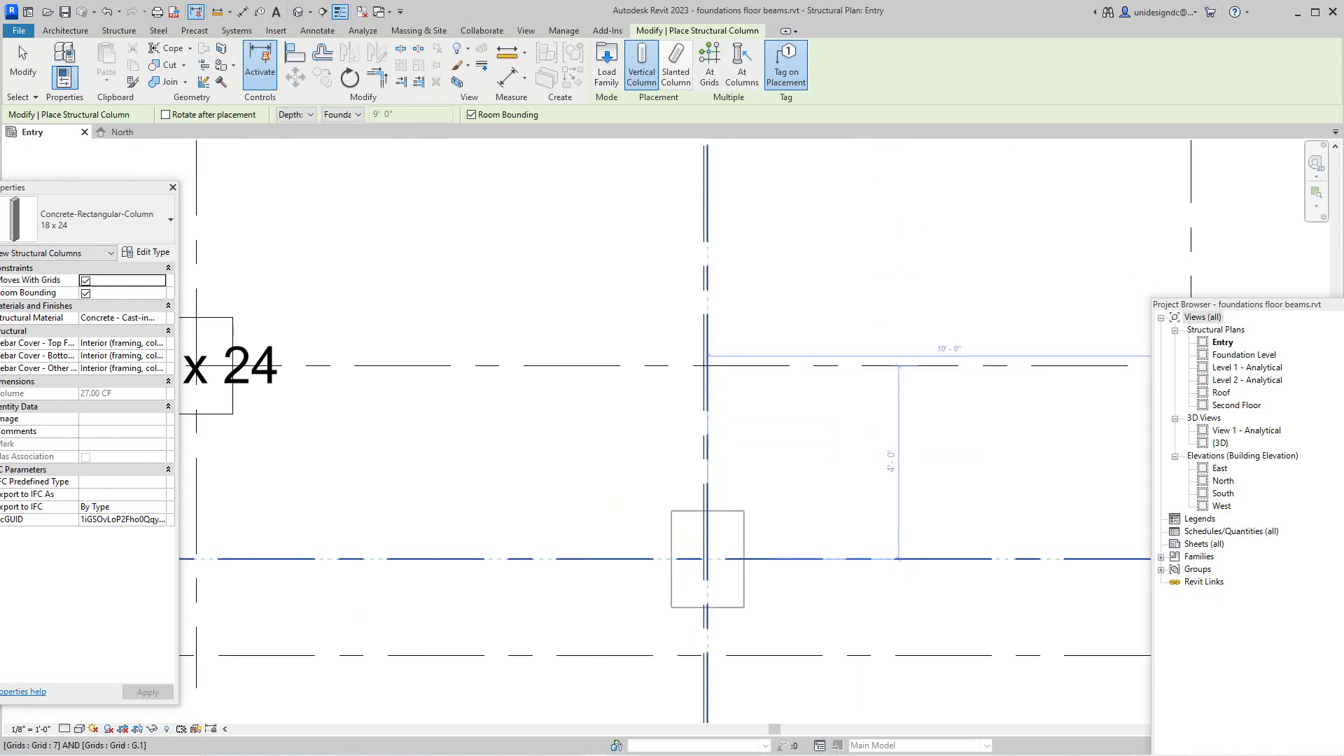
left_click(706, 558)
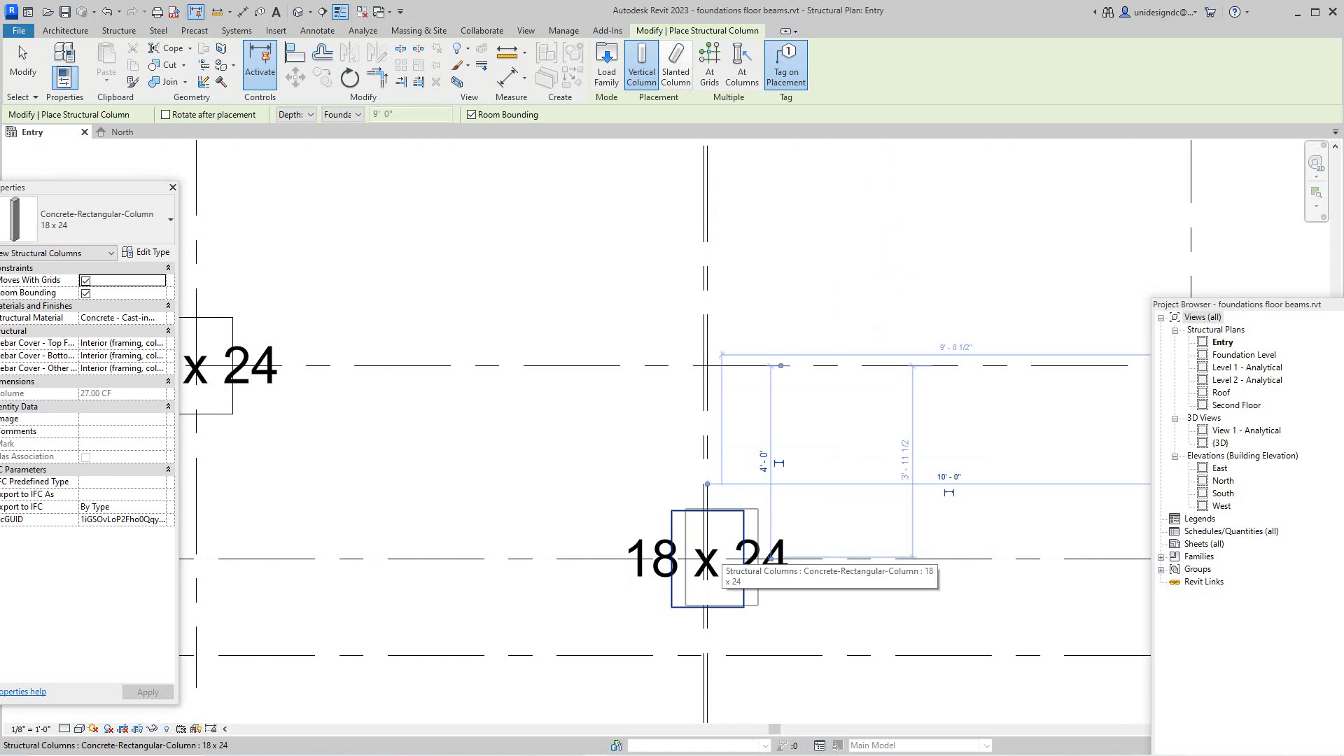
Place an 18 x 24 concrete column where grid 6 meets grid G.2
scroll(721, 557, "down", 2)
scroll(714, 558, "down", 1)
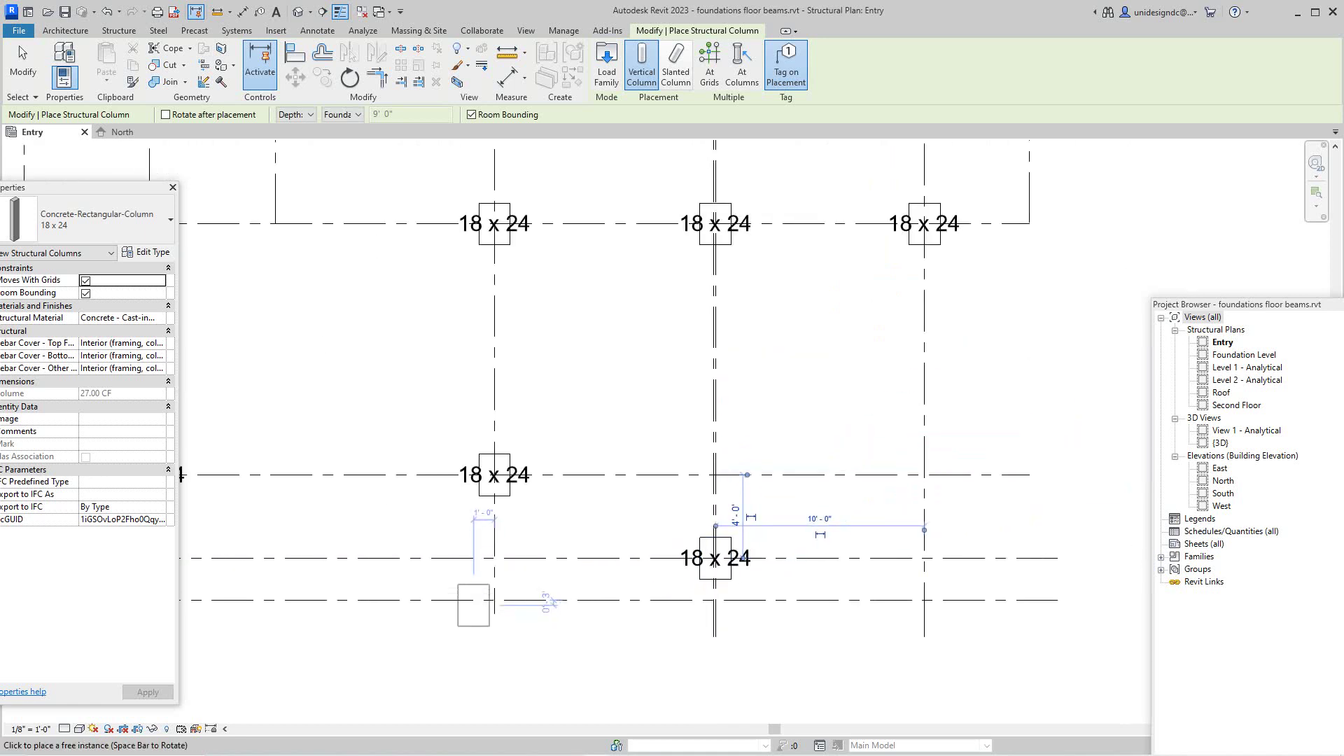
left_click(494, 600)
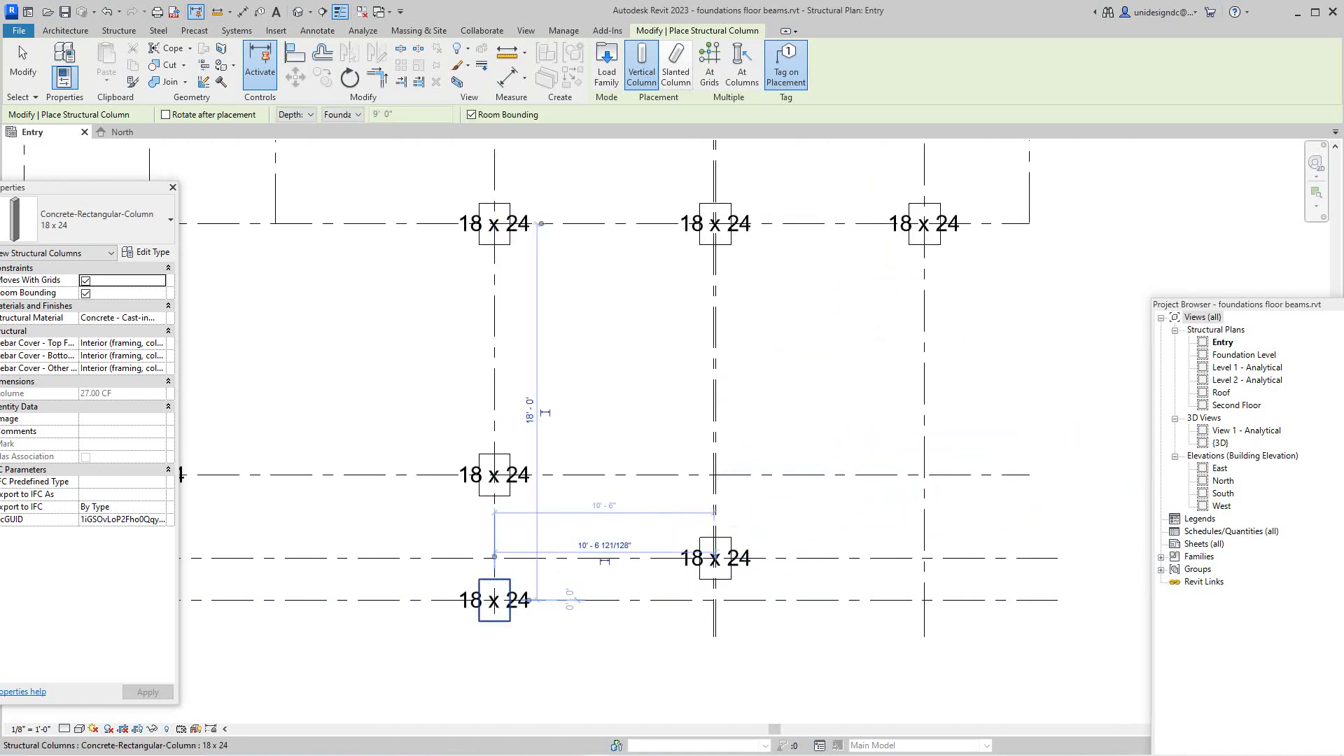
Place an 18 x 24 concrete column at the intersection of grids 4 and F
scroll(837, 667, "down", 1)
middle_click_drag(837, 667, 657, 666)
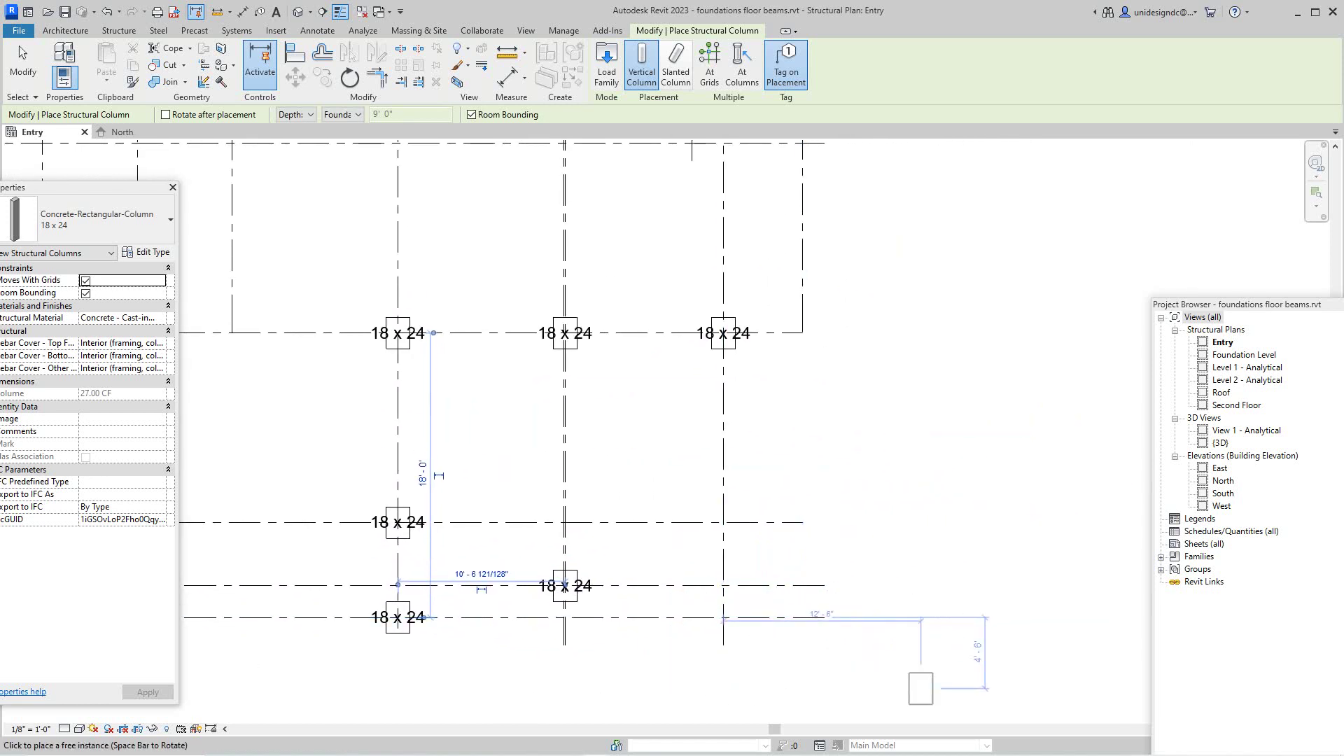
scroll(921, 687, "down", 2)
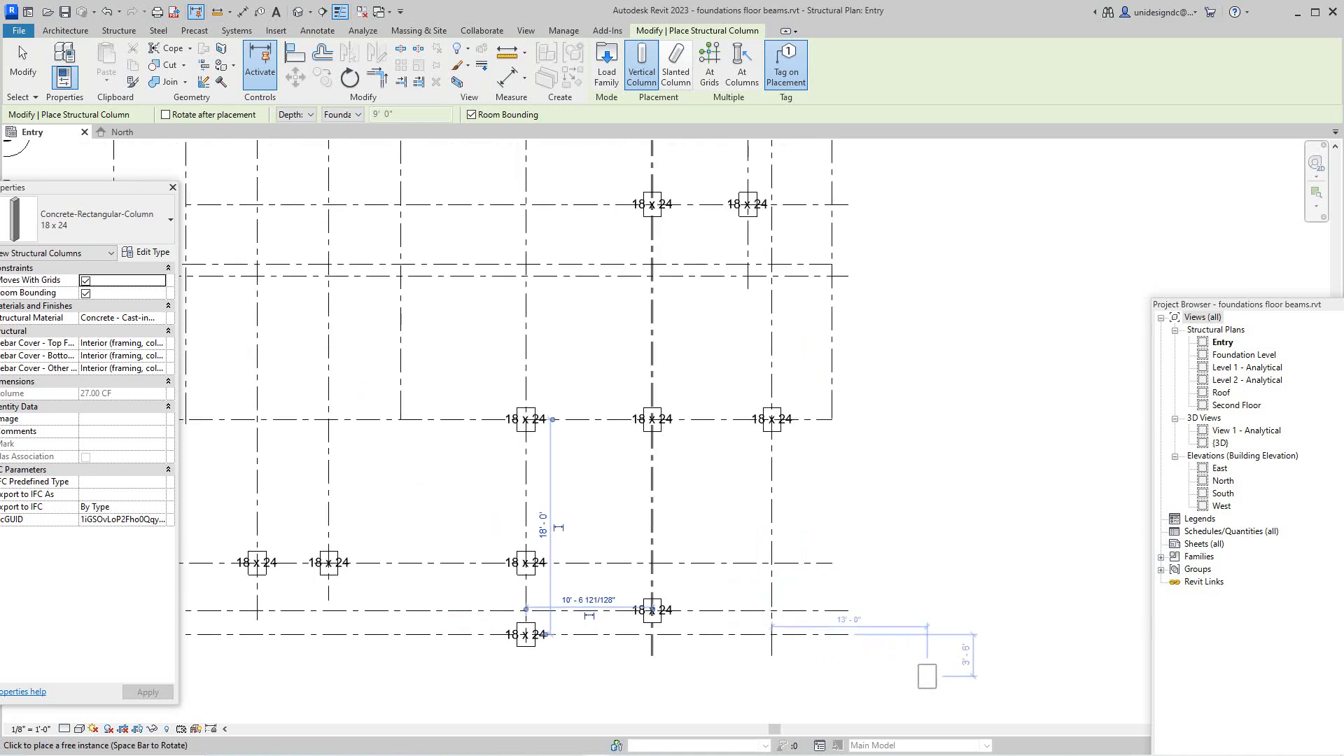
scroll(805, 634, "down", 3)
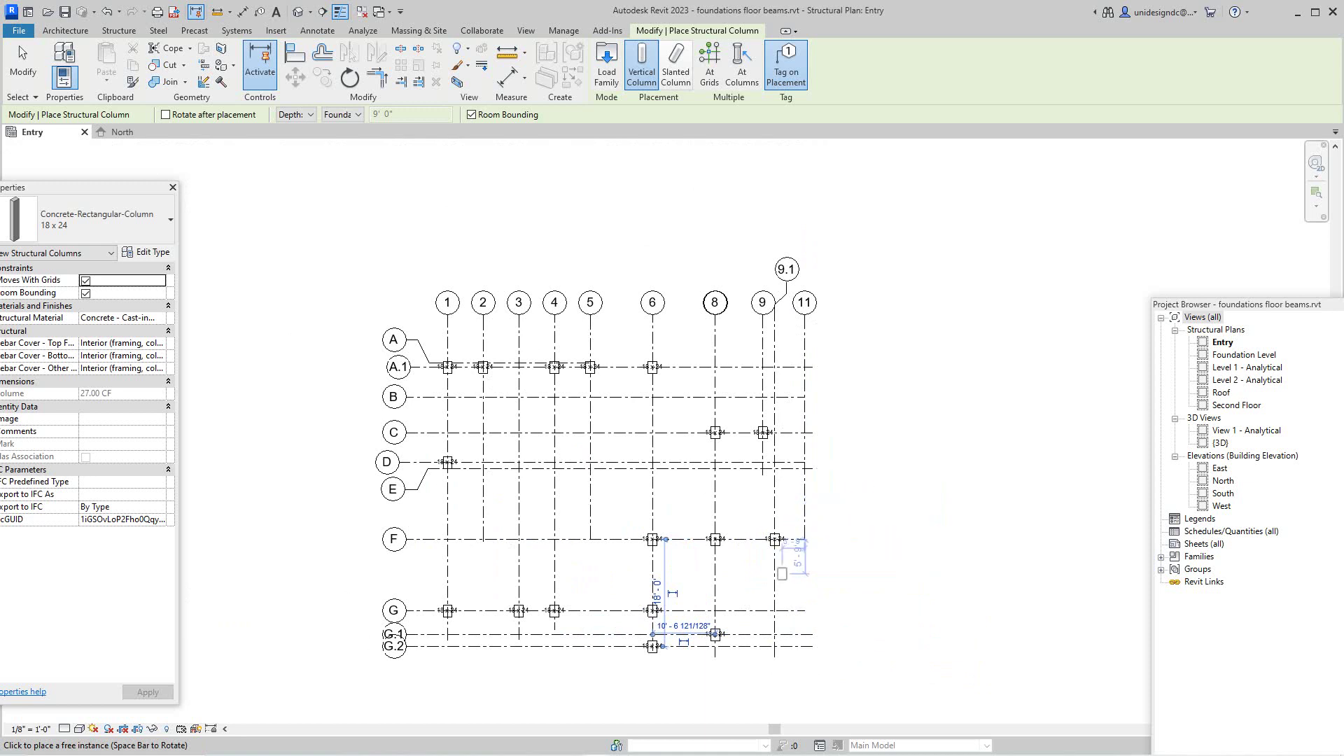
scroll(573, 538, "up", 2)
scroll(573, 538, "up", 1)
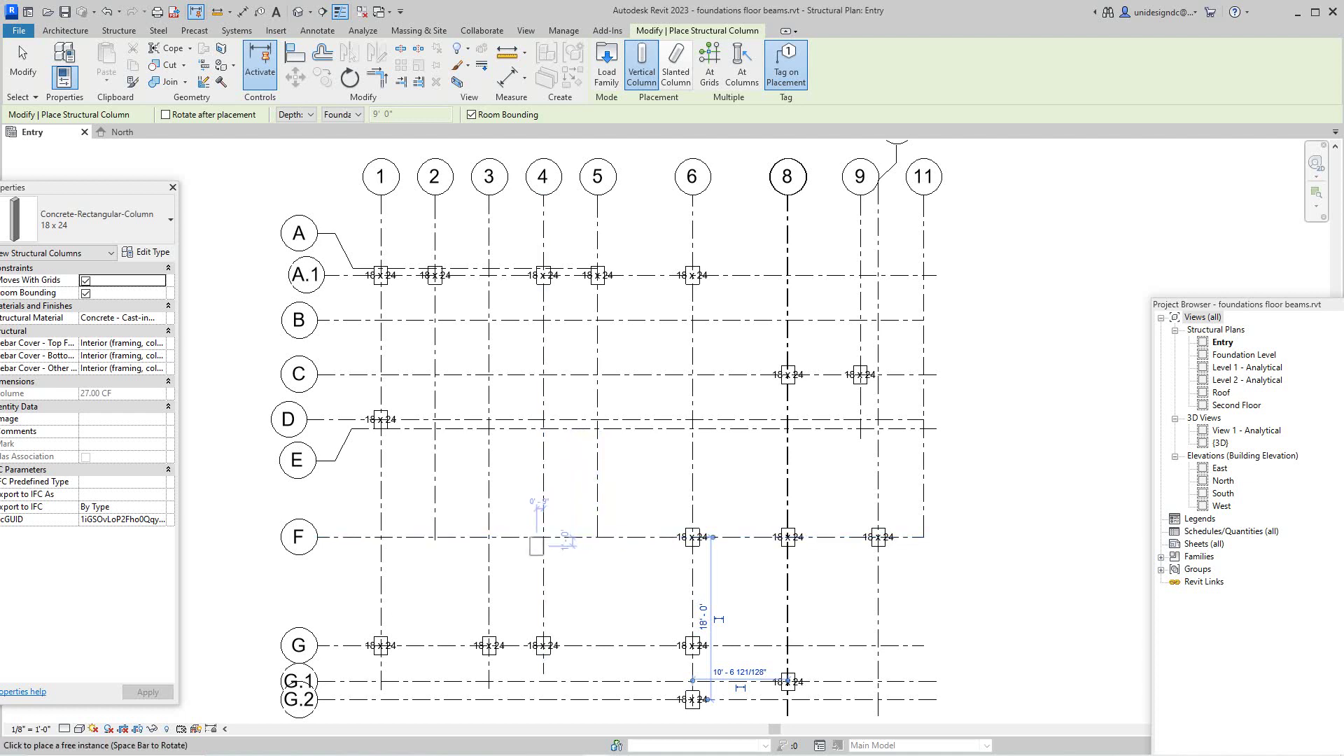
left_click(543, 537)
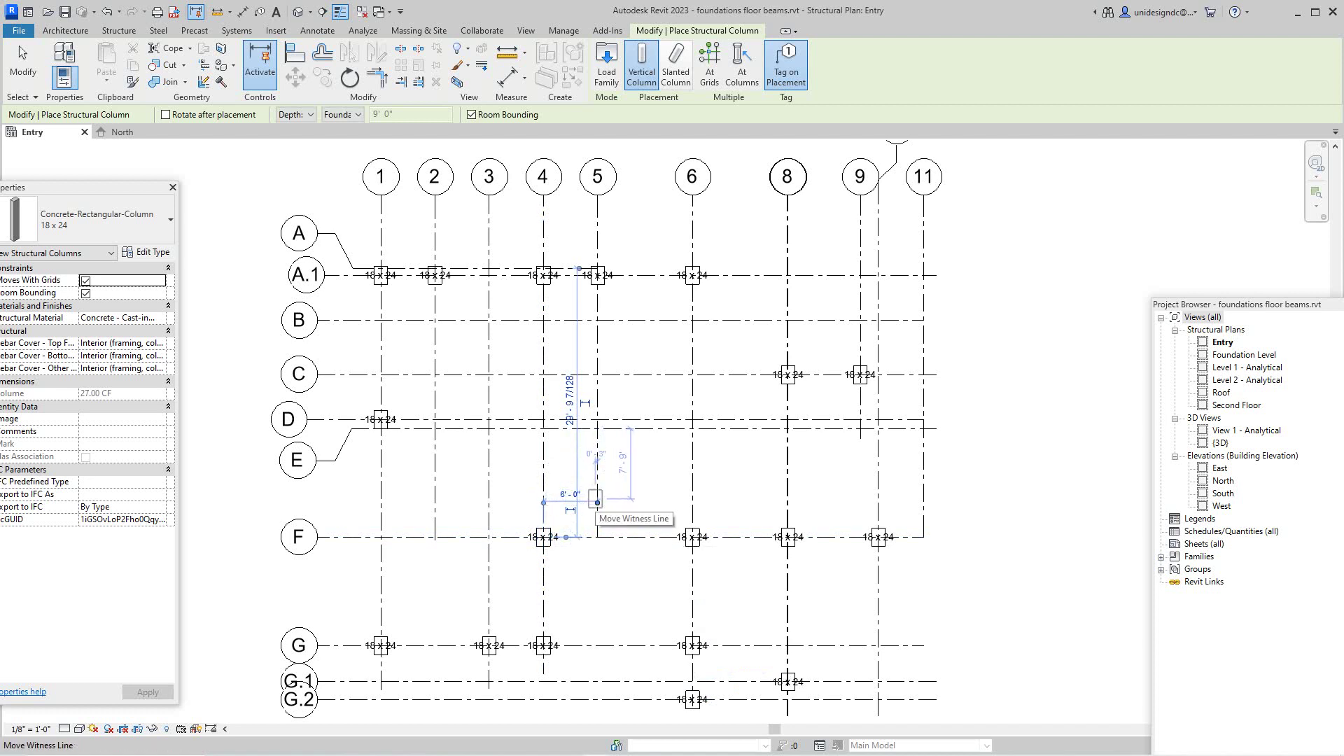
Place an 18 x 24 concrete column at the intersection of grids 4 and D
scroll(594, 498, "down", 1)
scroll(567, 476, "up", 4)
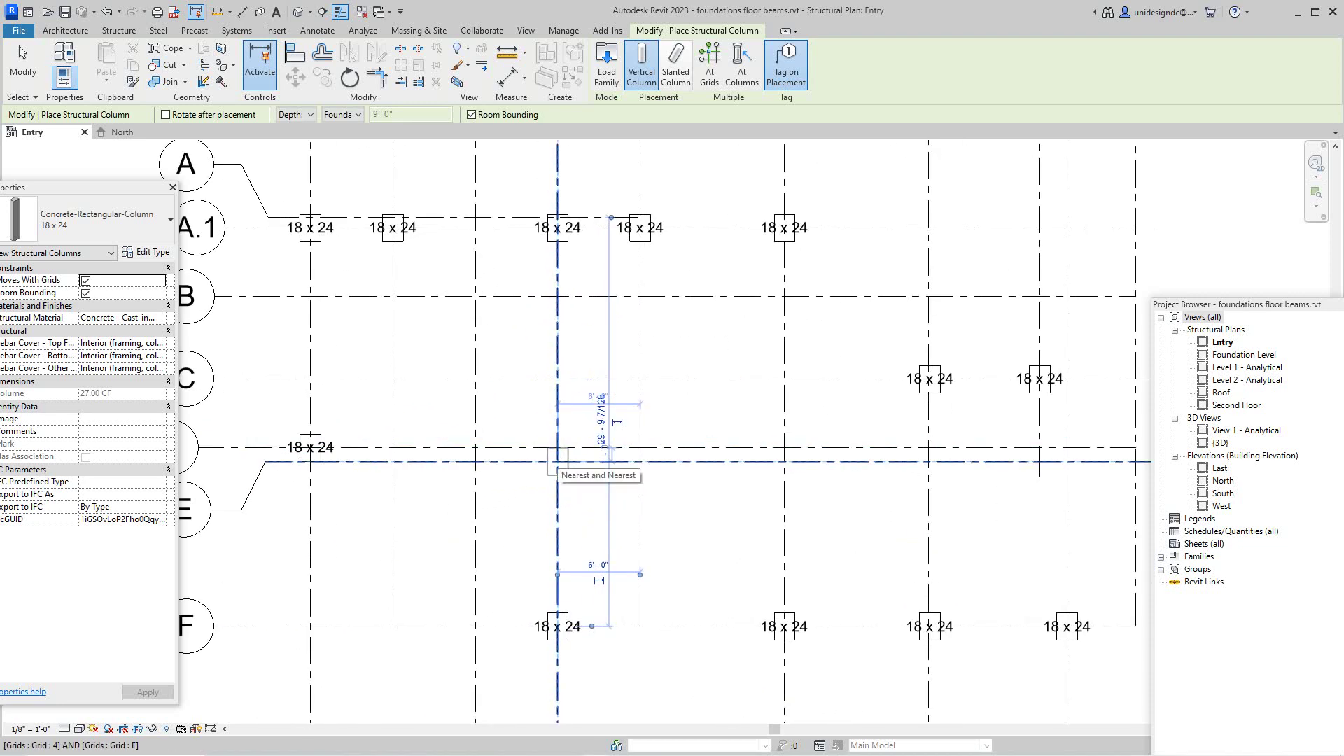
scroll(558, 462, "down", 3)
scroll(557, 455, "up", 4)
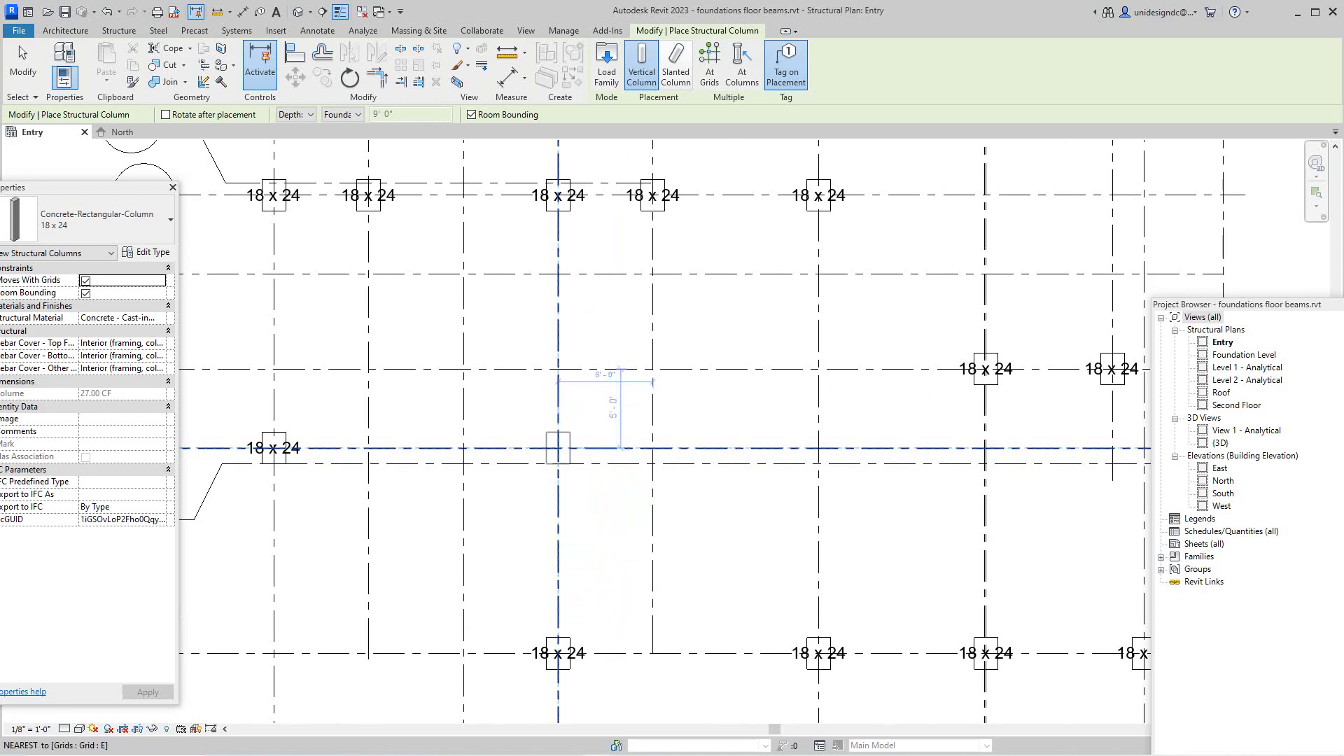
left_click(558, 448)
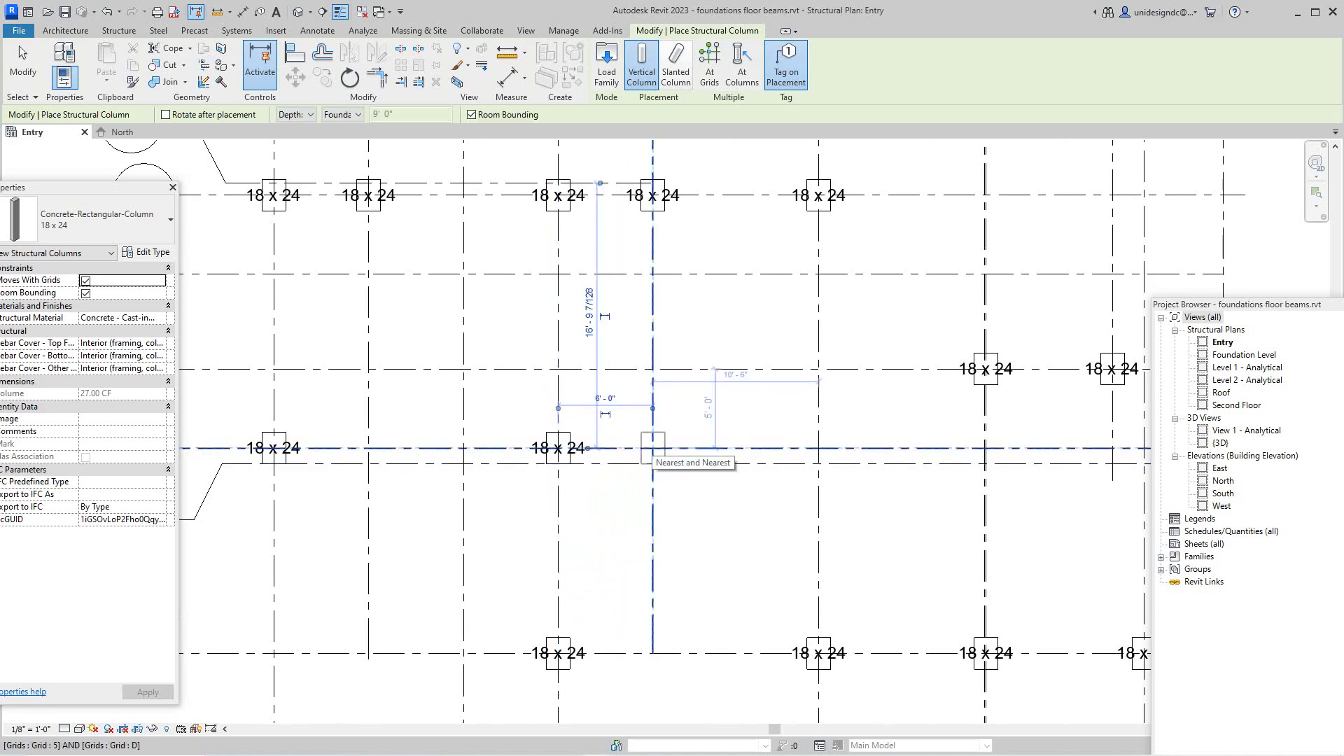
Place 18 x 24 concrete columns along grid D at its intersections with grids 5 and 6
scroll(652, 448, "down", 3)
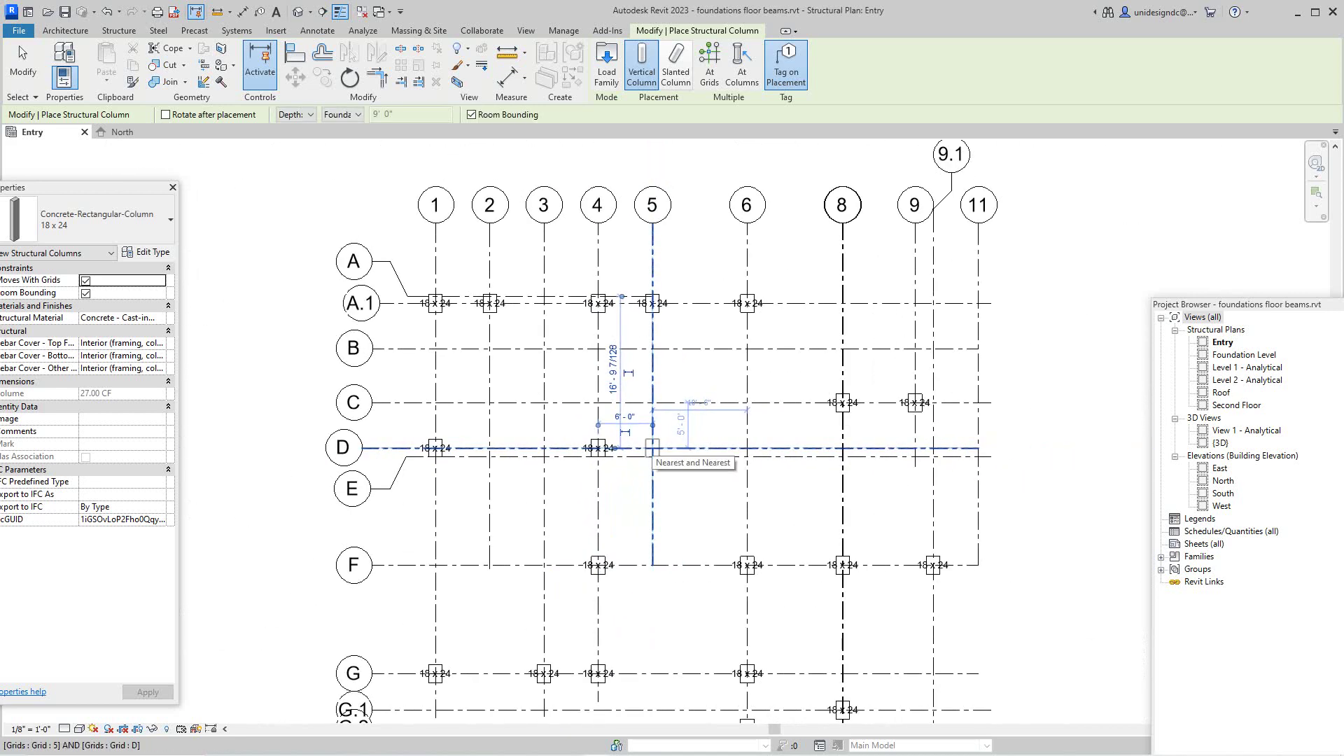
scroll(652, 448, "up", 4)
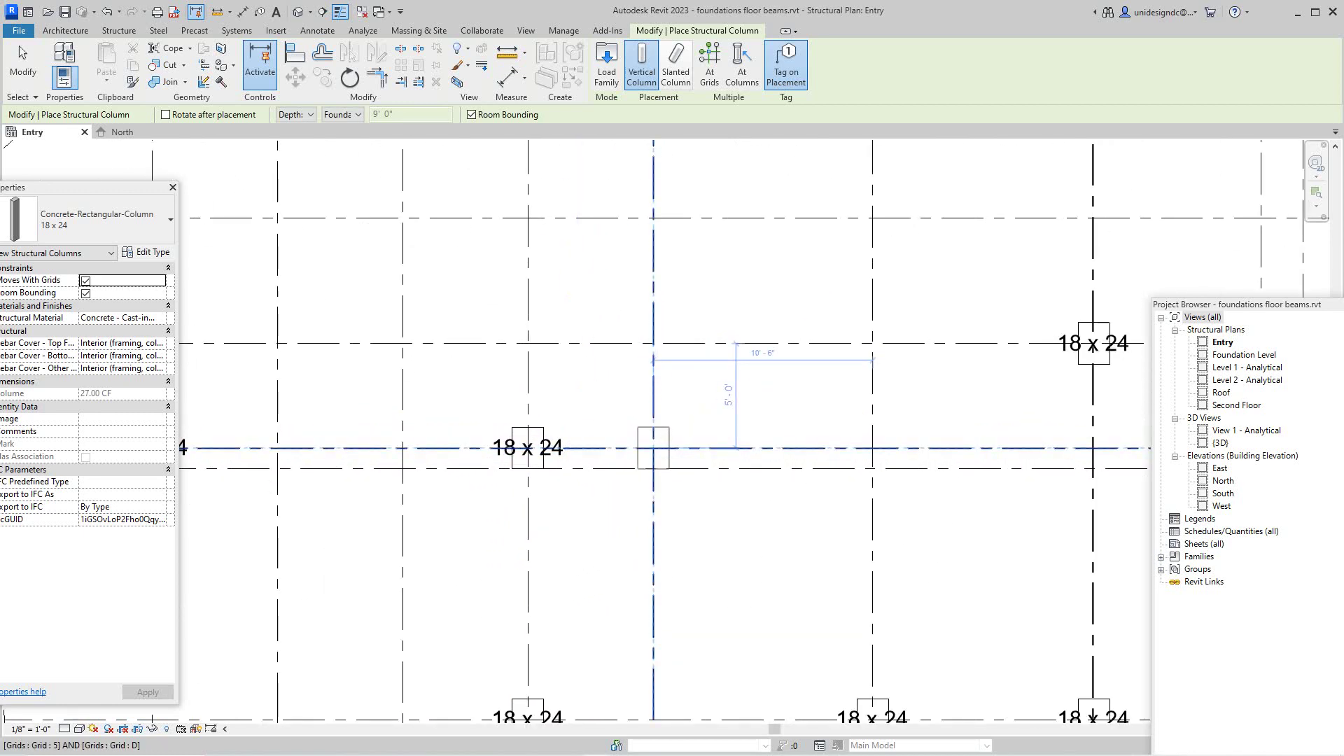
left_click(653, 447)
scroll(671, 476, "down", 3)
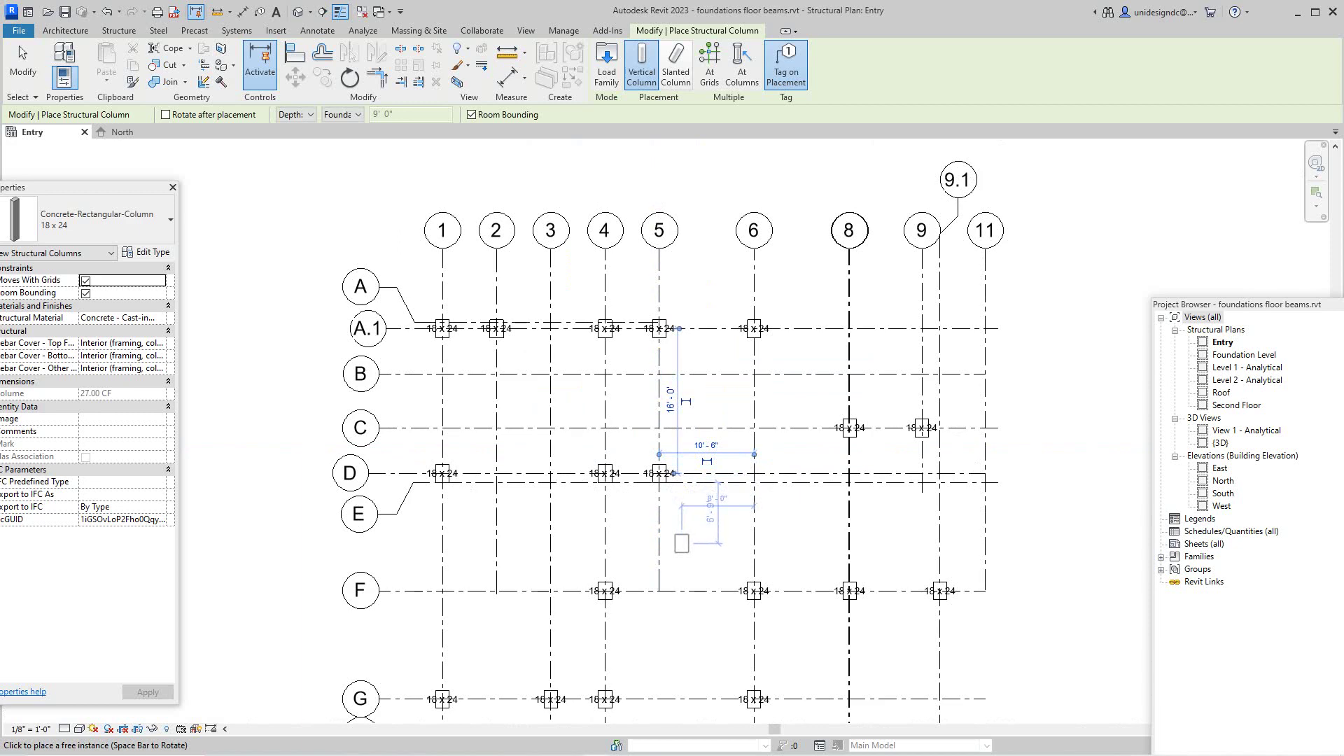
scroll(727, 508, "up", 3)
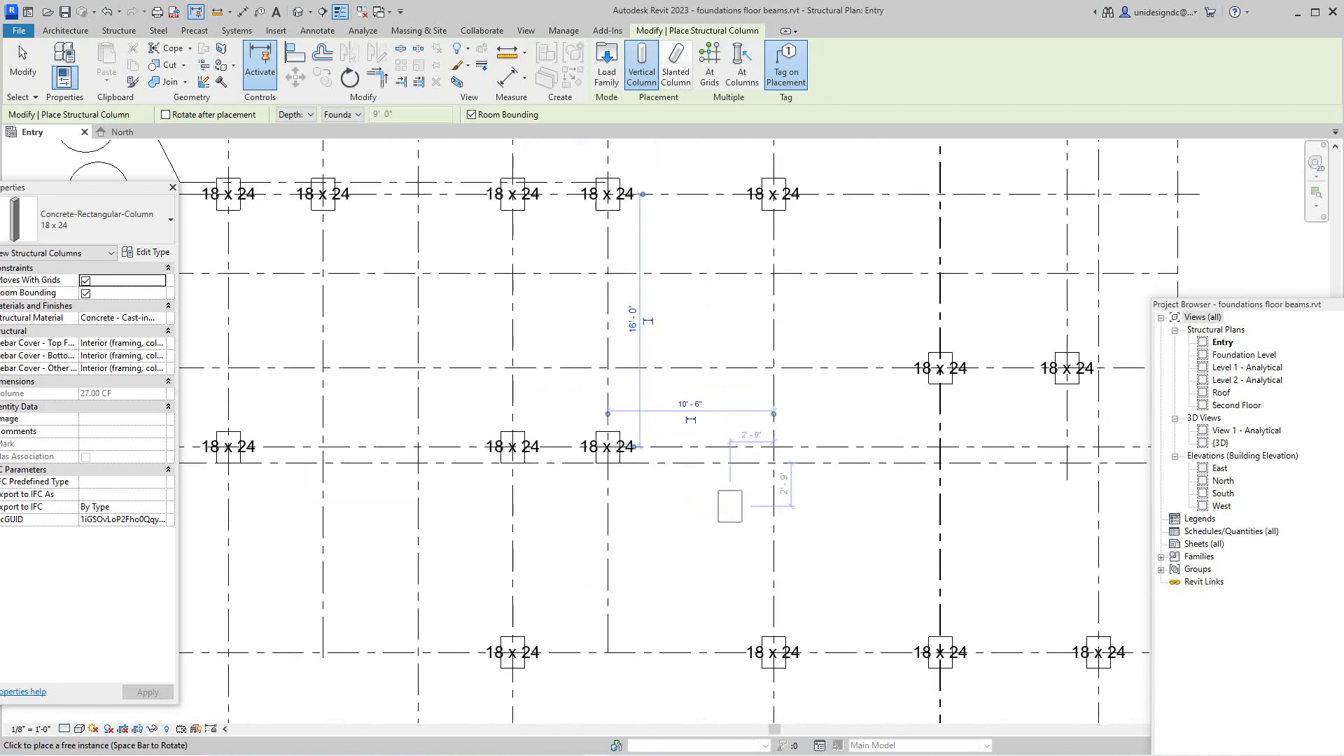
left_click(774, 447)
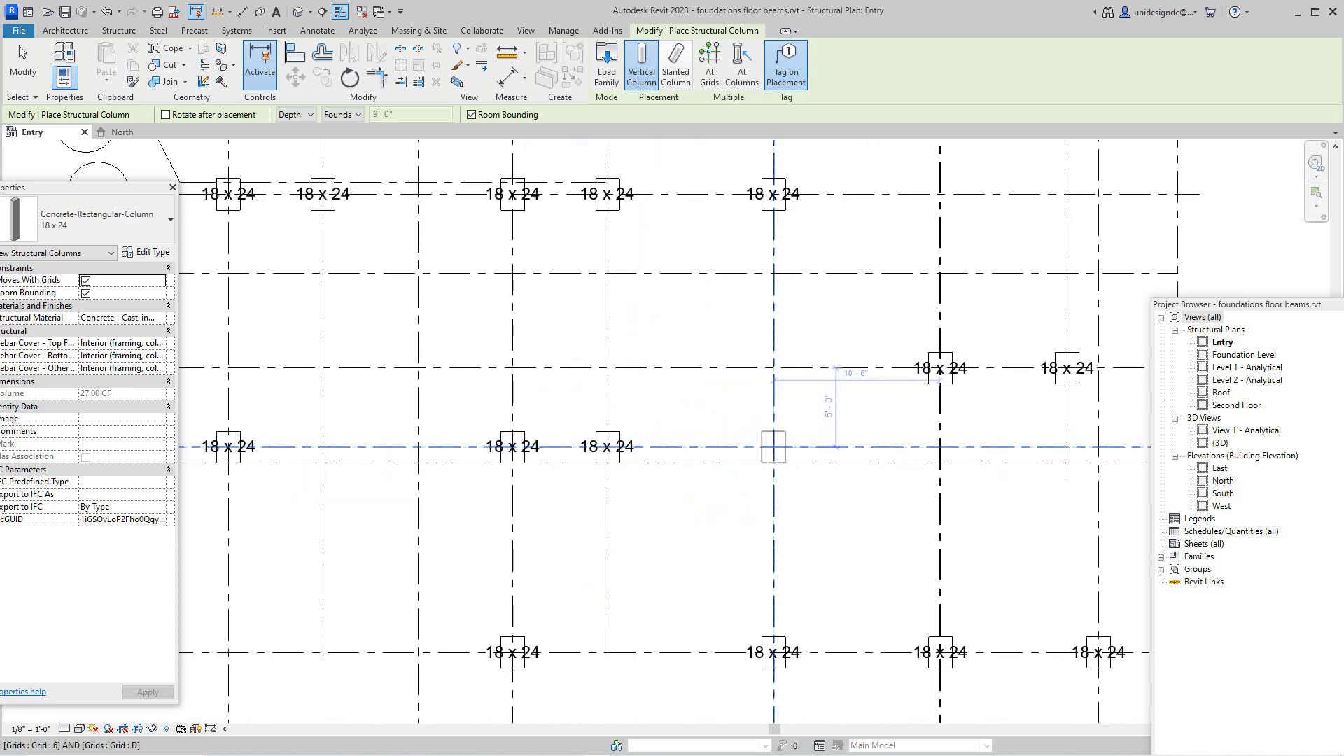
scroll(807, 527, "down", 3)
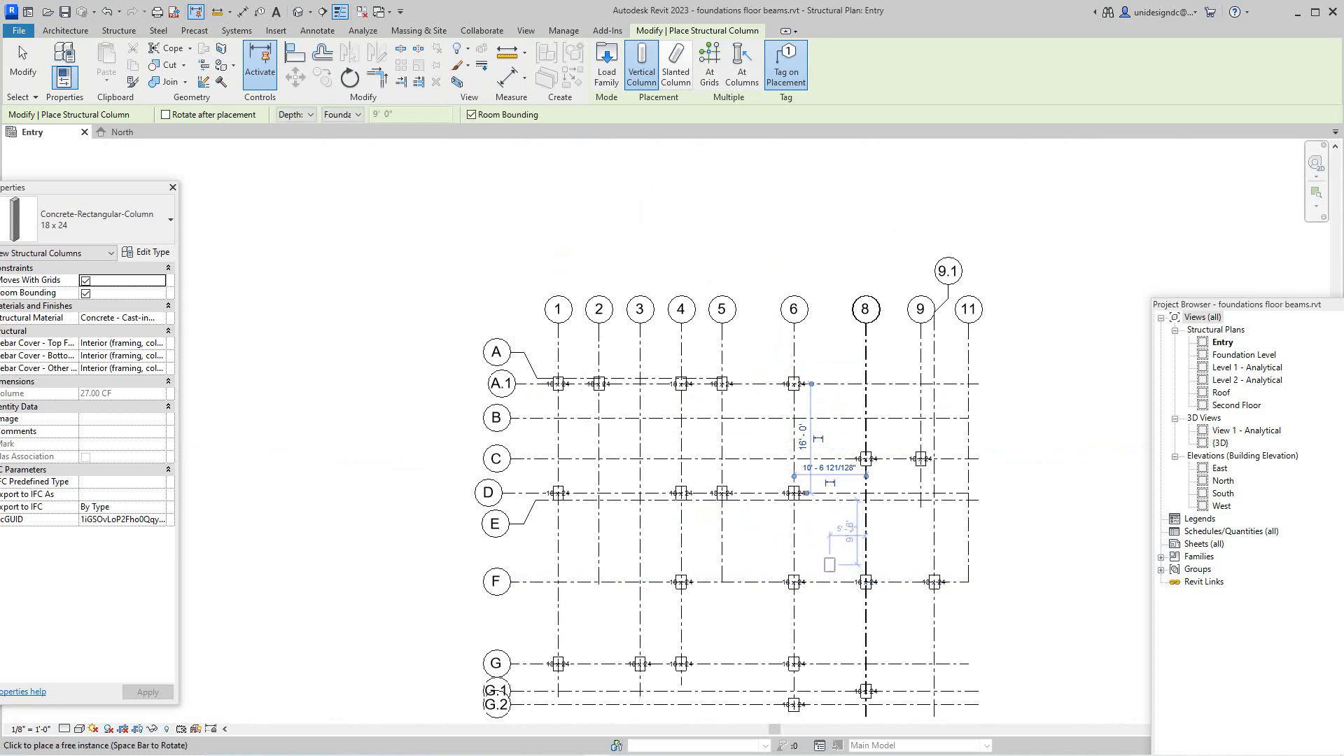
scroll(830, 557, "down", 3)
scroll(868, 625, "up", 3)
scroll(871, 630, "up", 1)
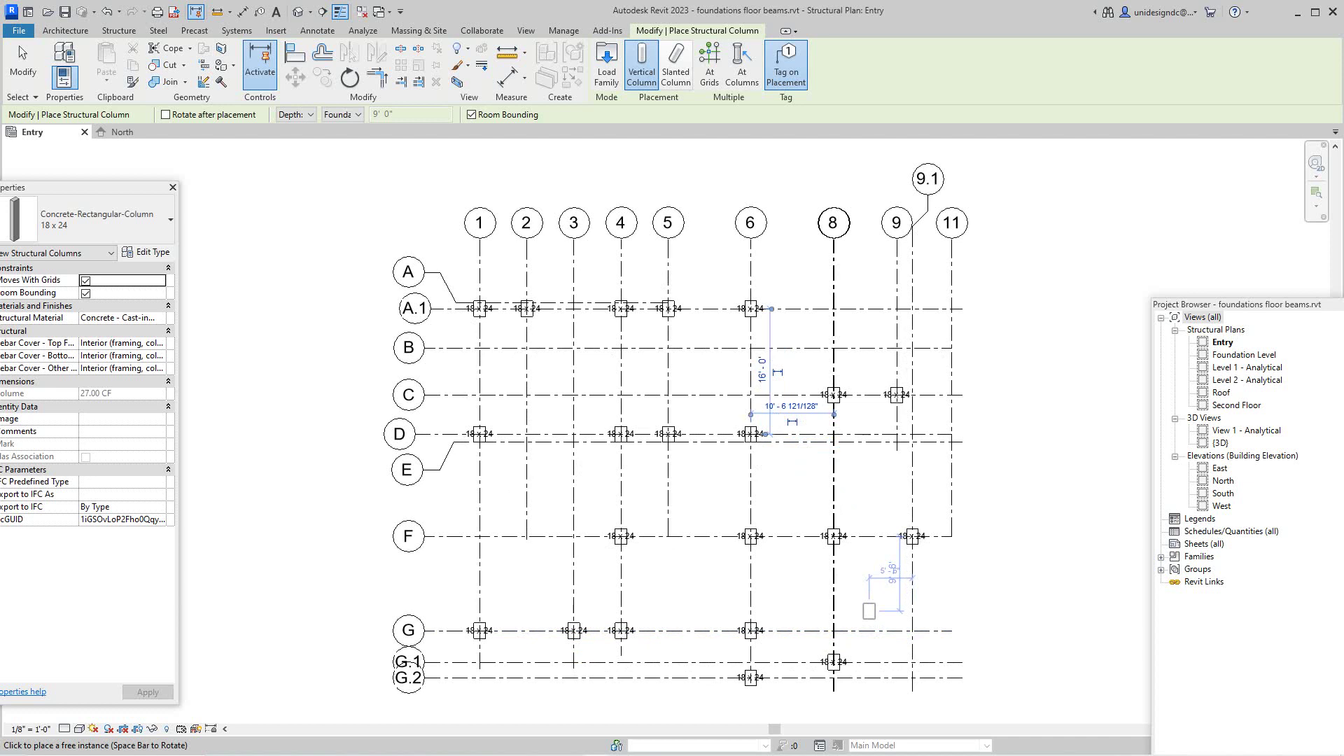
scroll(784, 572, "down", 1)
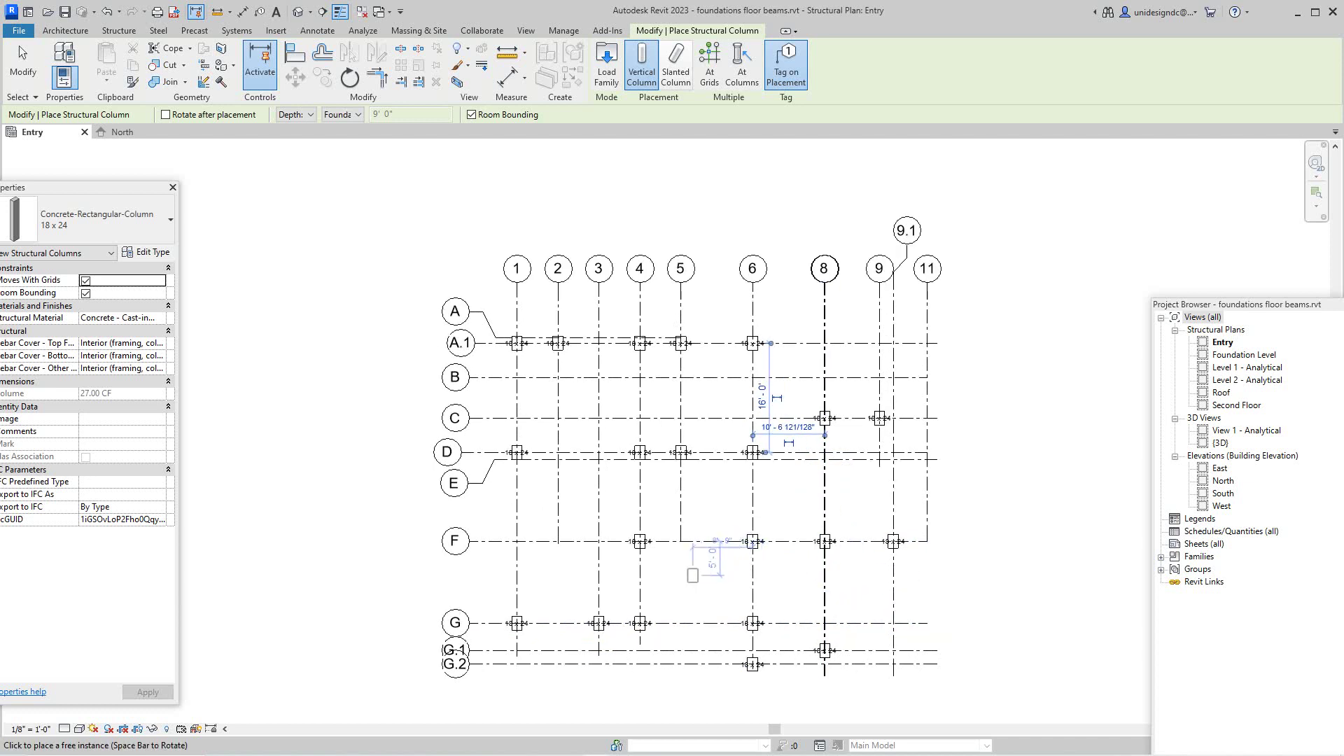
right_click(692, 575)
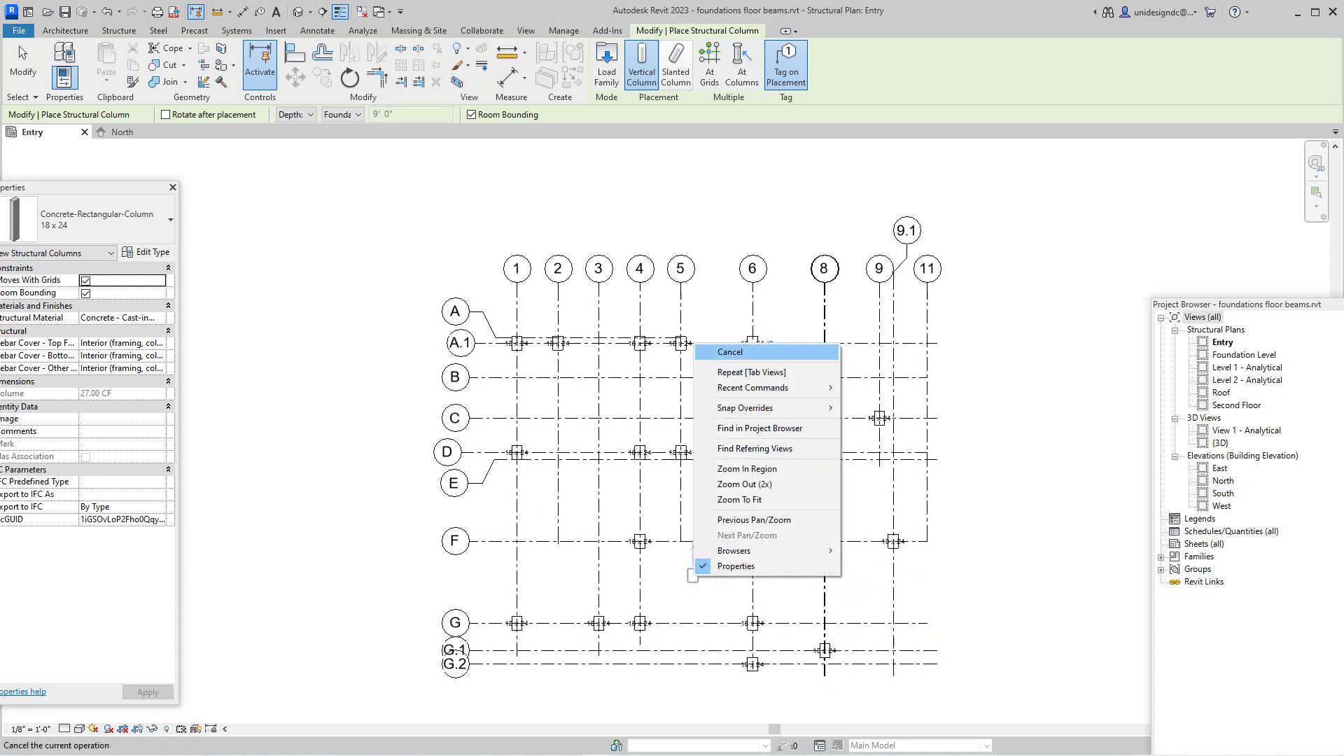
left_click(732, 355)
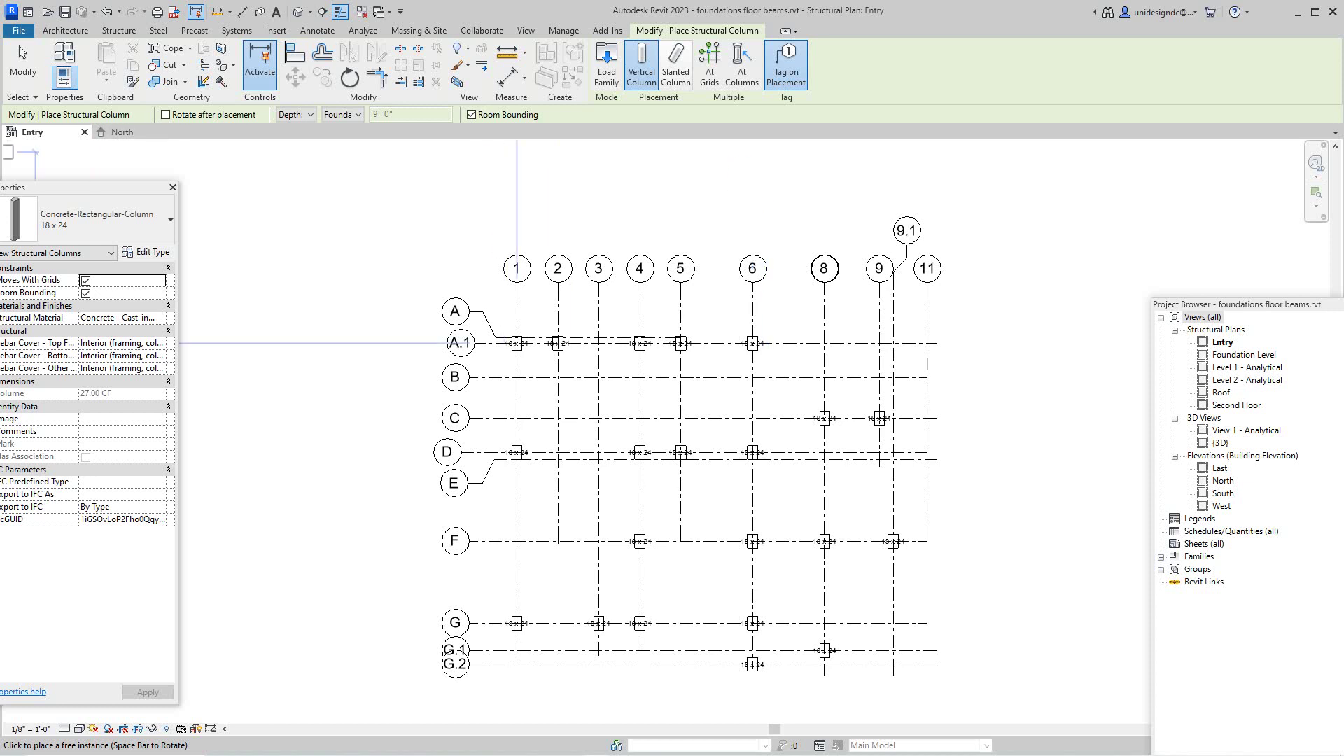
Start a structural wall of type Exterior - 10" Concrete along grid A.1, from the grid 1 column to the grid 2 column
left_click(119, 31)
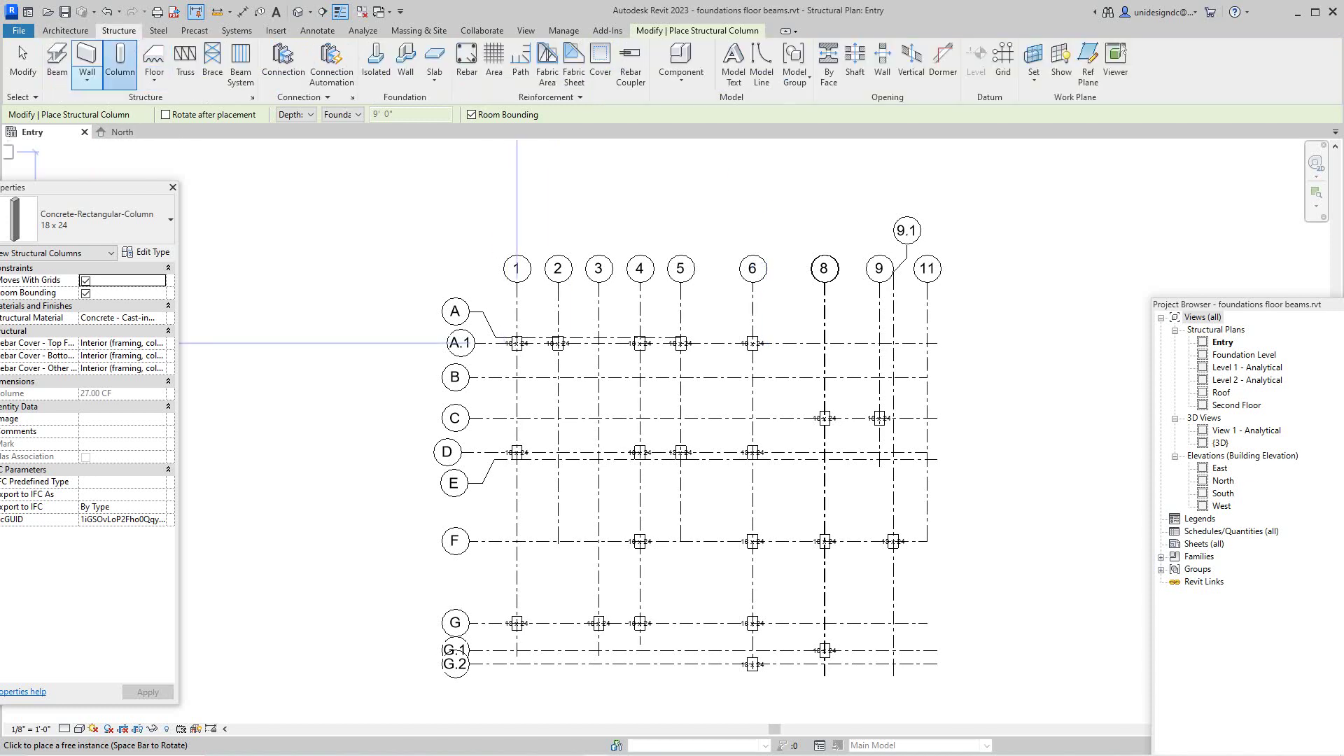
left_click(87, 80)
left_click(119, 100)
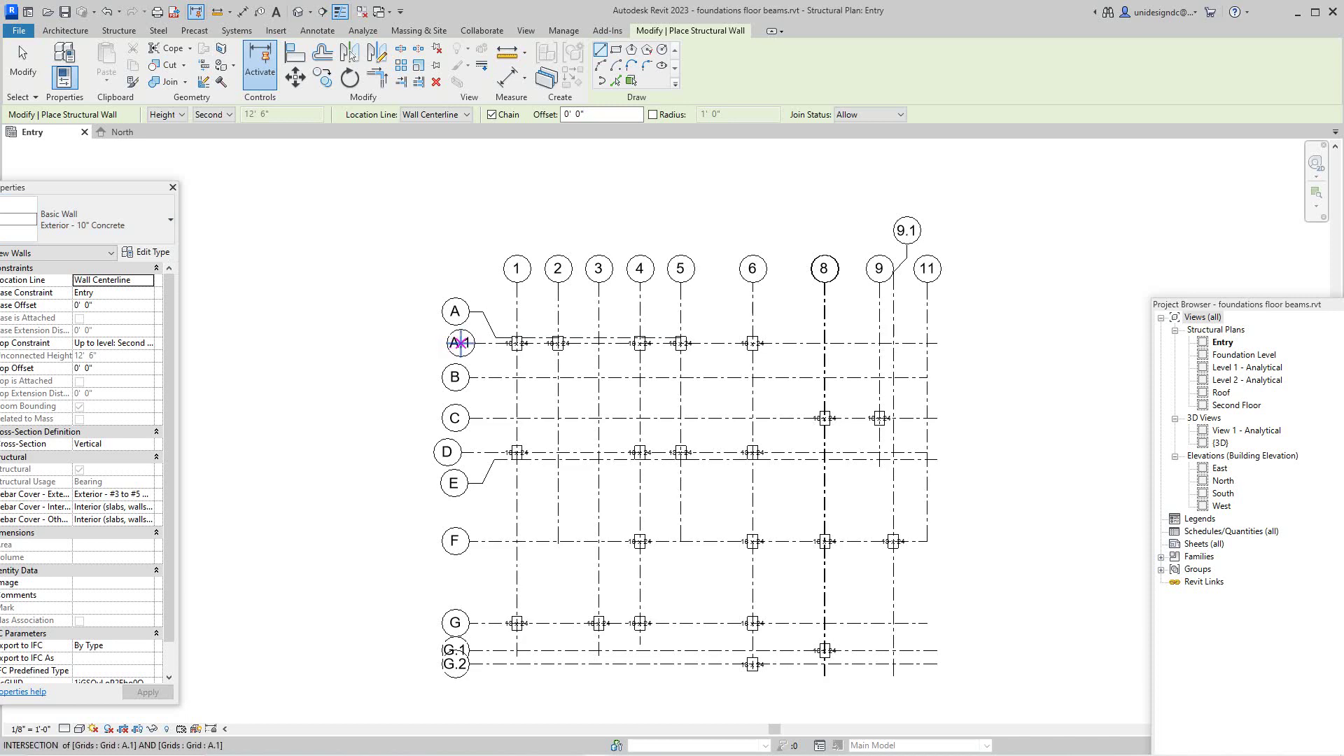
scroll(531, 350, "up", 5)
scroll(504, 352, "up", 2)
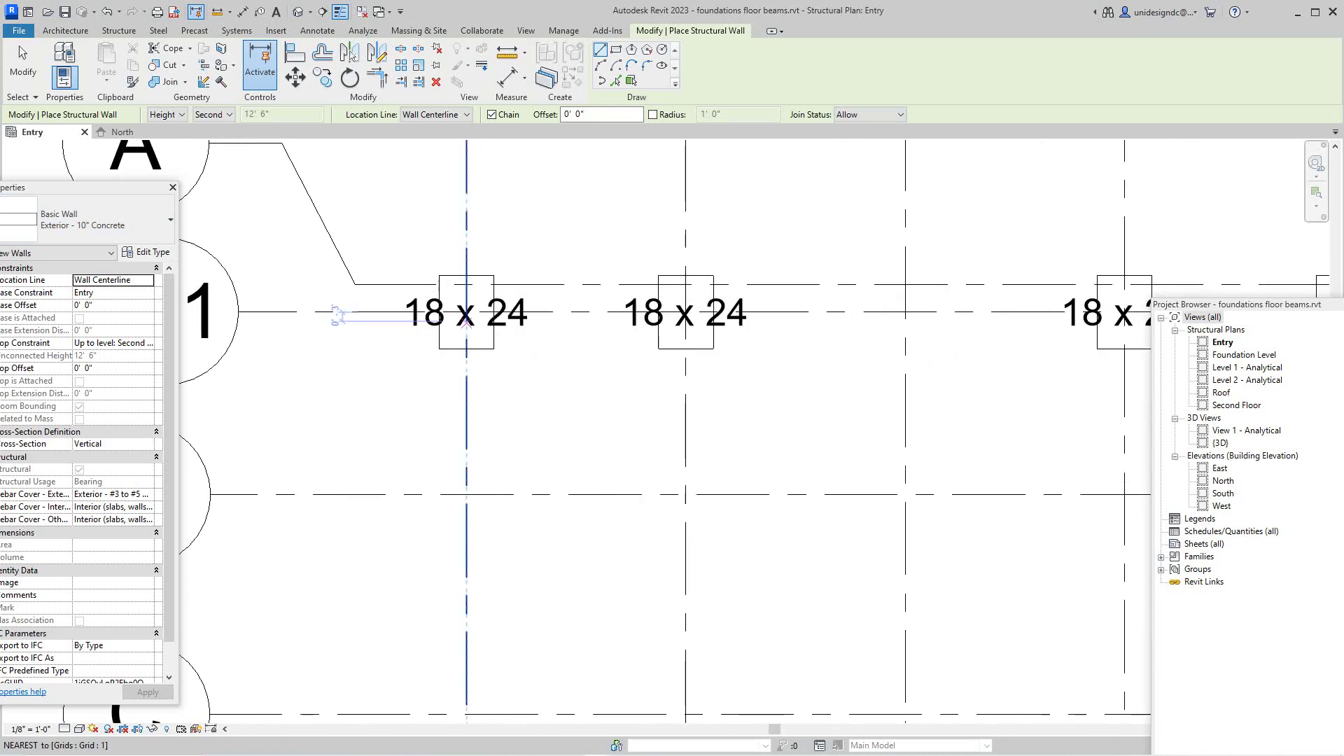
left_click(479, 325)
left_click(658, 312)
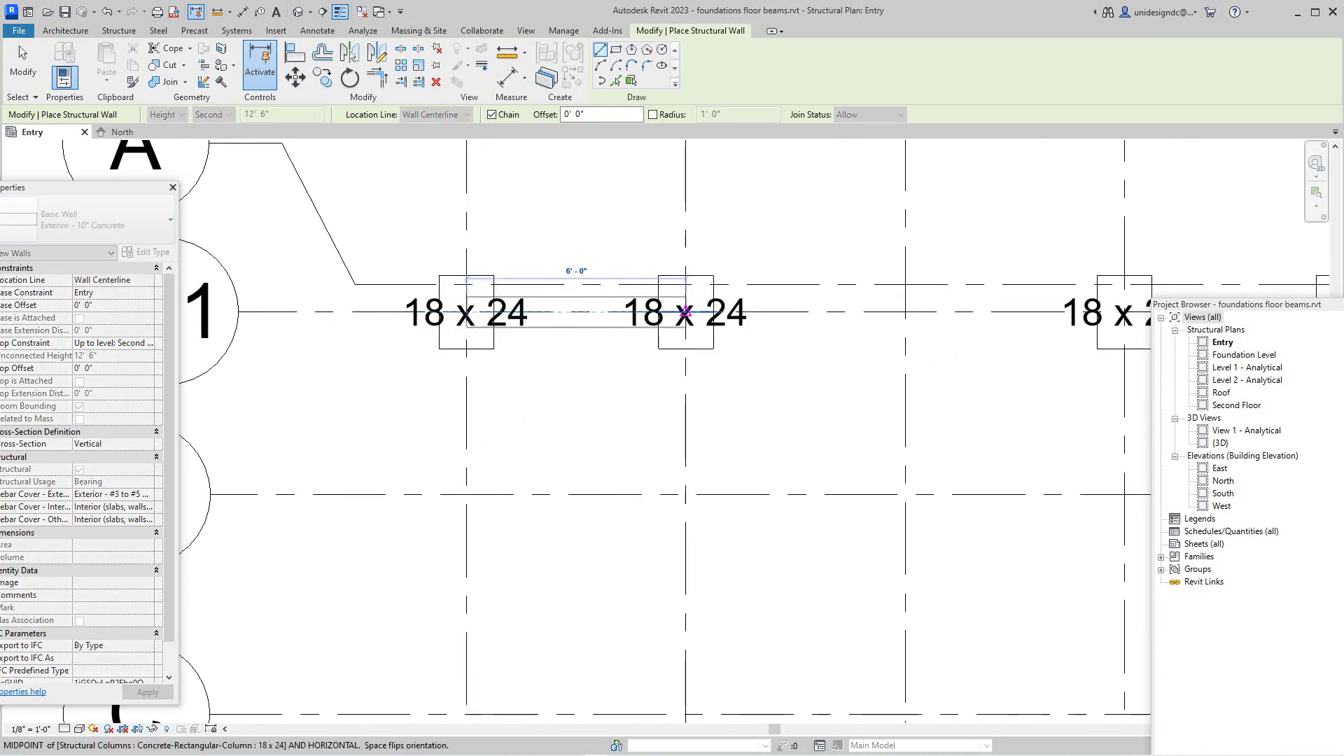
Continue the concrete wall along grid A.1 from the grid 2 column to the grid 4 column
scroll(739, 387, "down", 2)
middle_click_drag(739, 386, 682, 373)
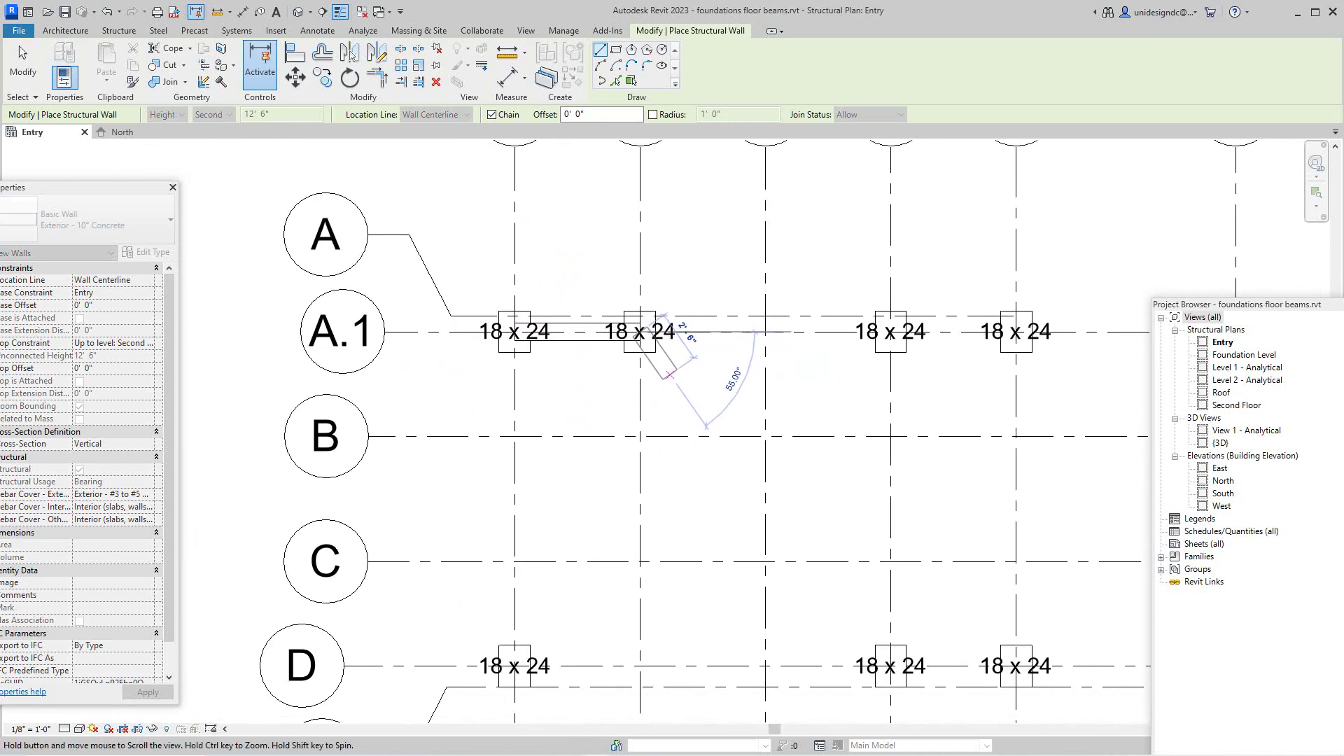
scroll(899, 326, "up", 2)
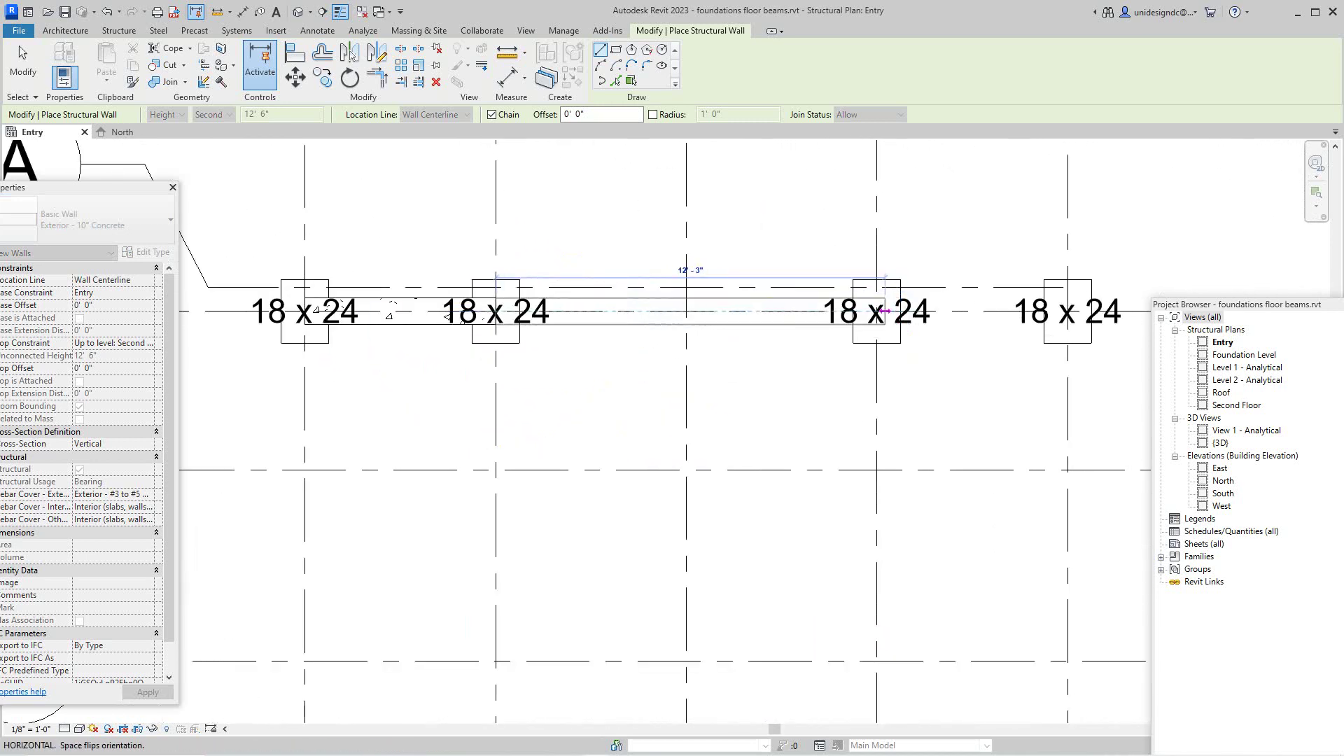
left_click(876, 312)
Extend the wall along grid A.1 from grid 4 through the grid 5 column to the grid 6 column
scroll(876, 312, "down", 1)
middle_click_drag(993, 476, 797, 455)
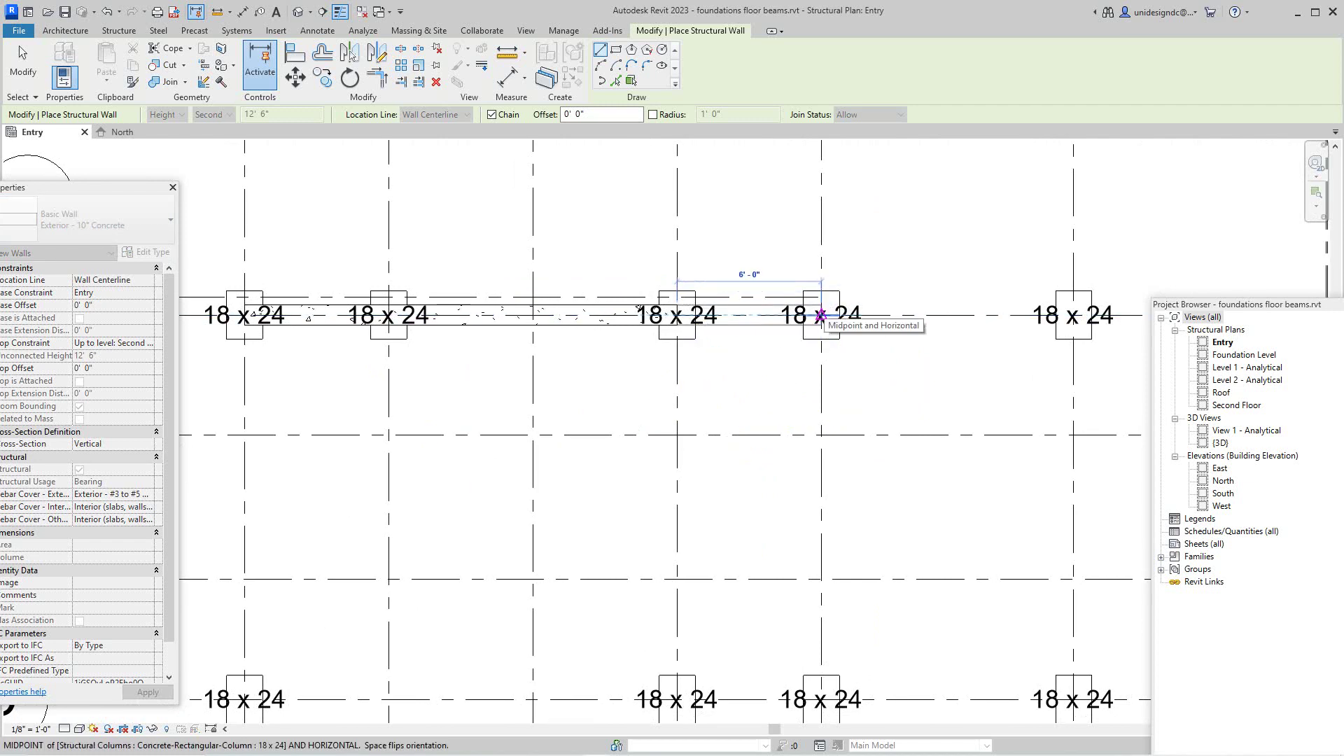
scroll(820, 315, "down", 1)
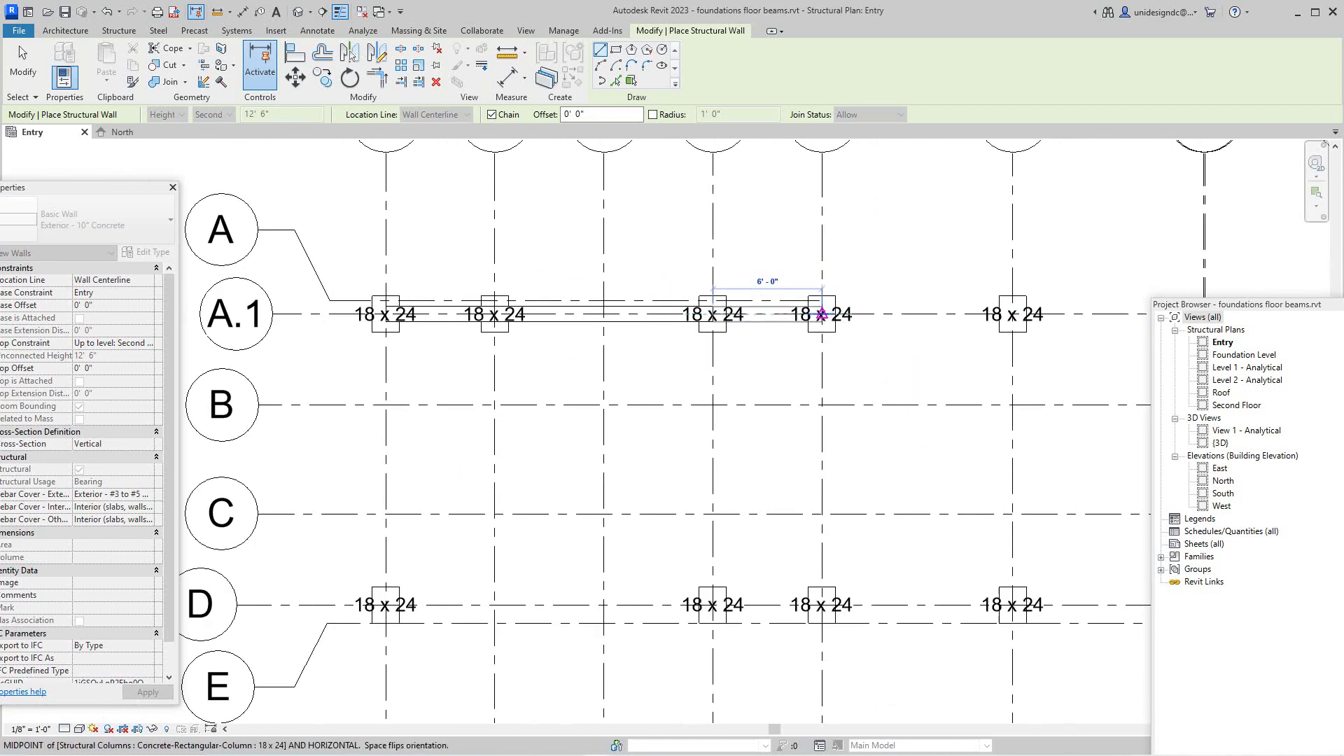
left_click(822, 315)
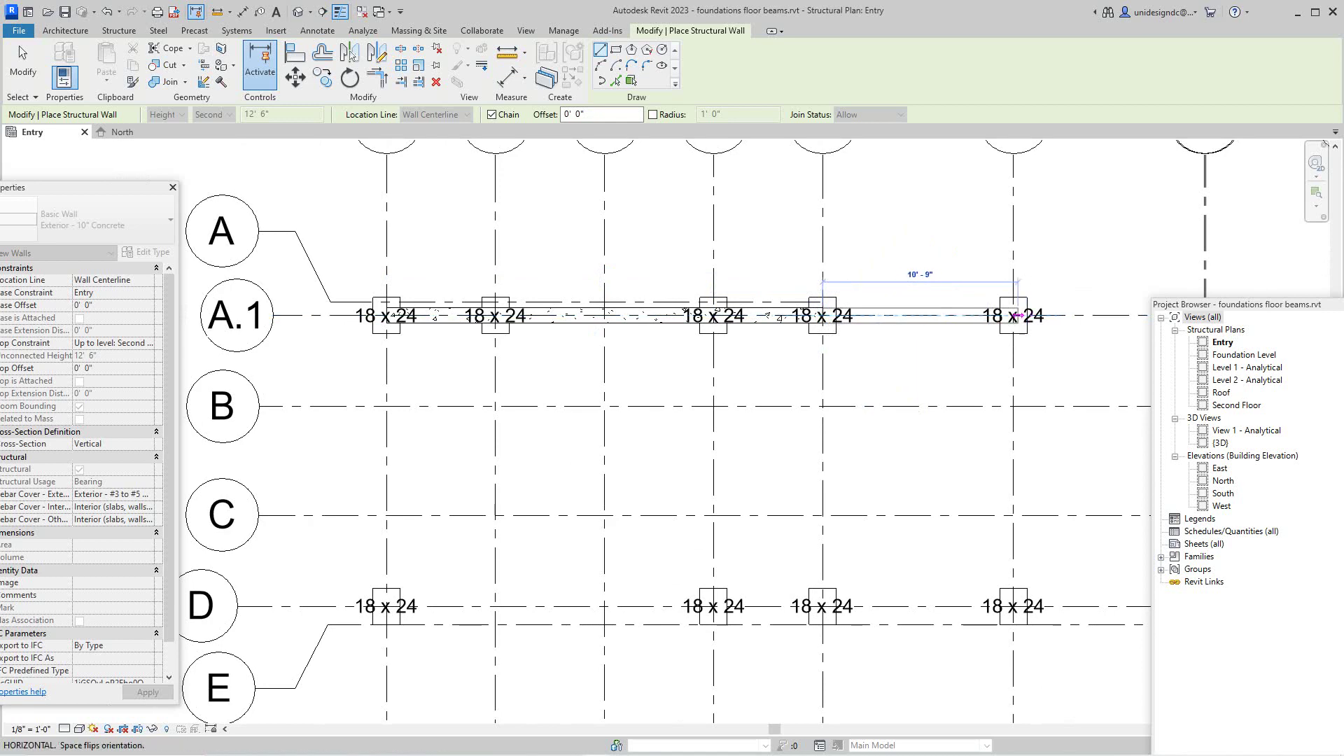
scroll(1017, 321, "up", 2)
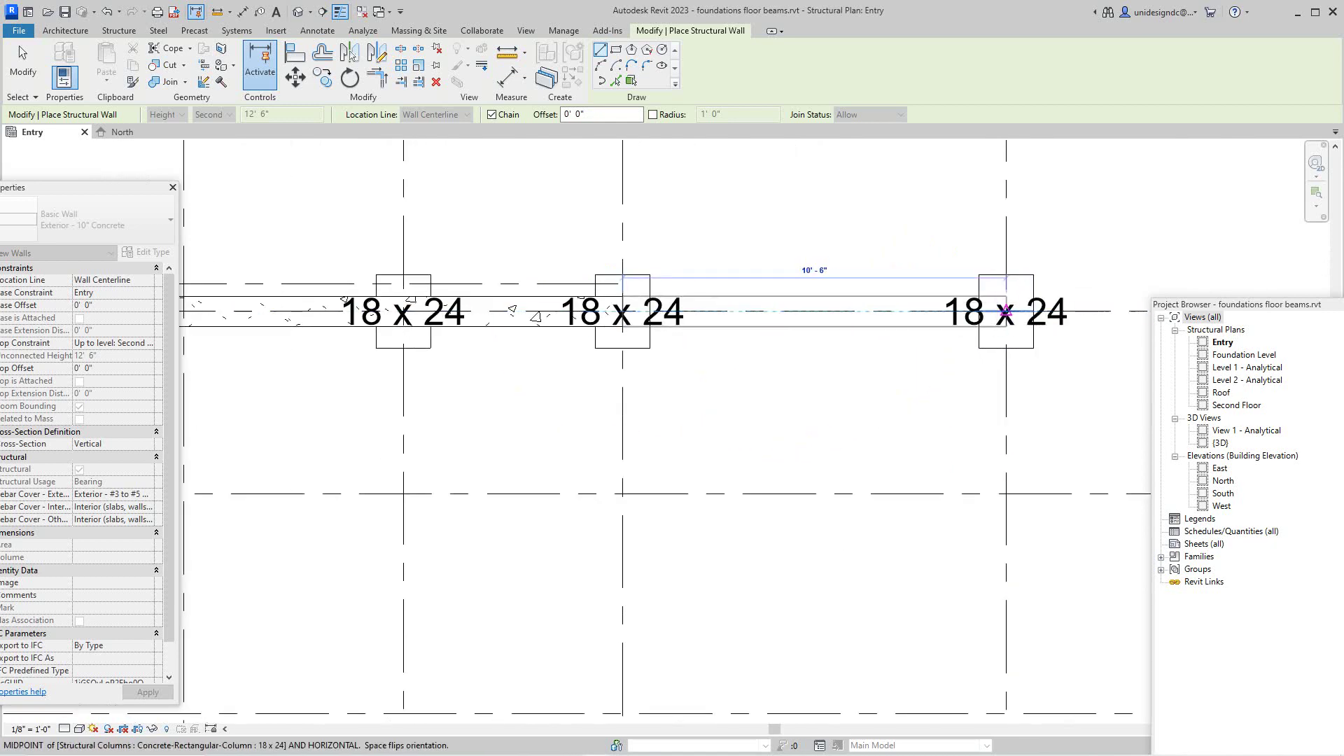
left_click(1006, 311)
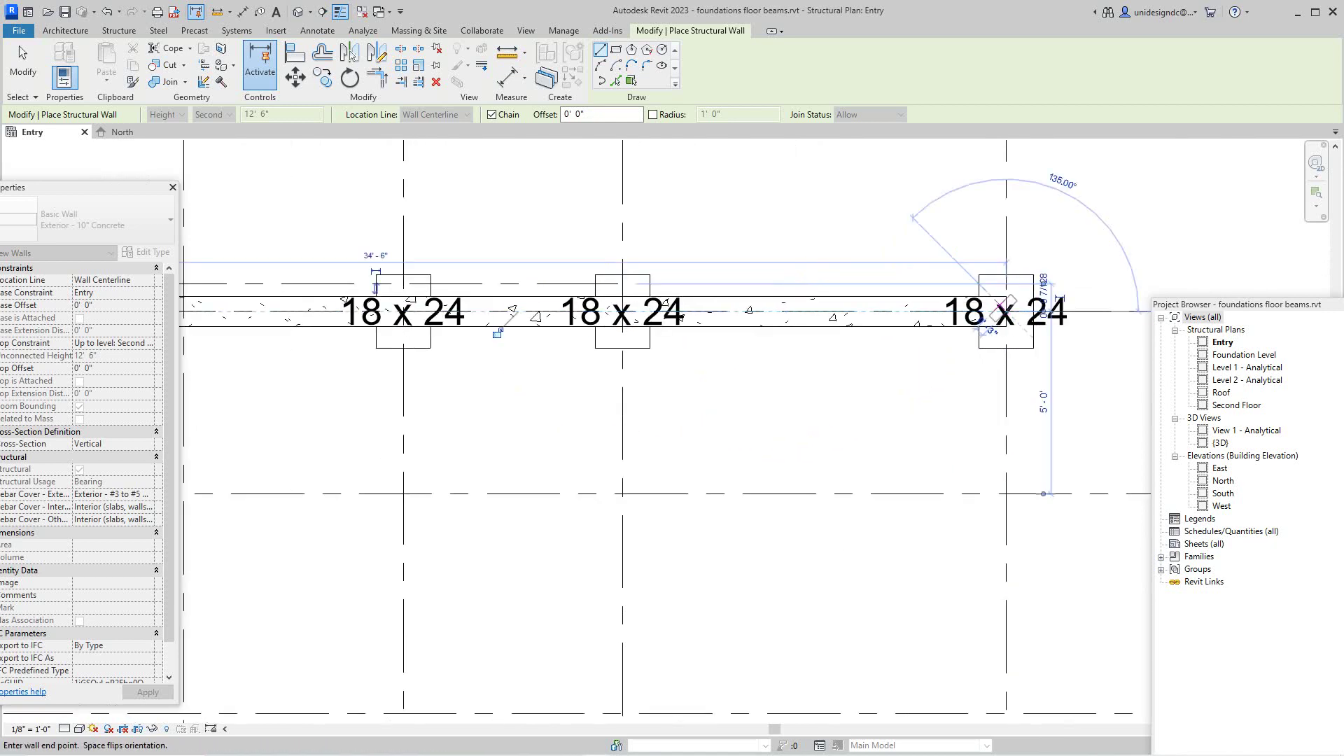
Turn the wall at grid A.1 and run it along grid 6 to the column at grid D
scroll(958, 348, "down", 2)
middle_click_drag(960, 355, 859, 199)
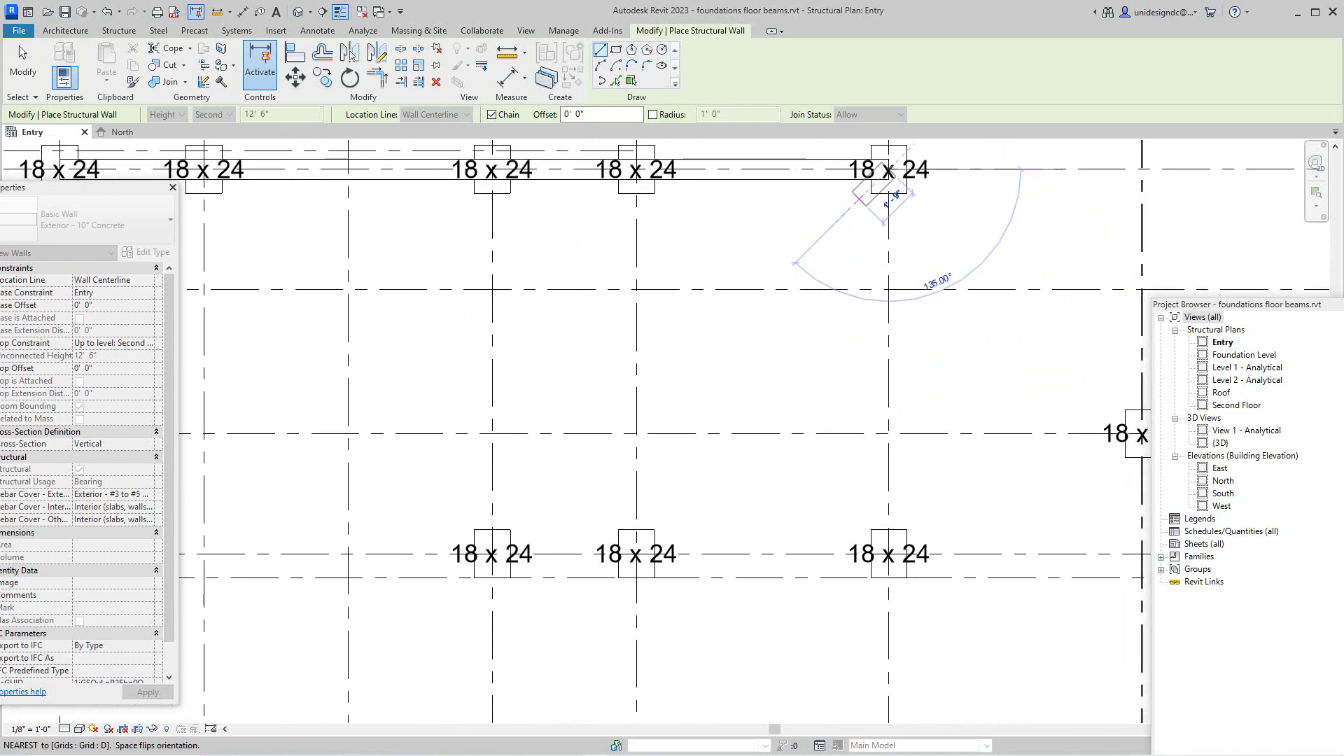
scroll(859, 199, "down", 1)
scroll(915, 535, "up", 4)
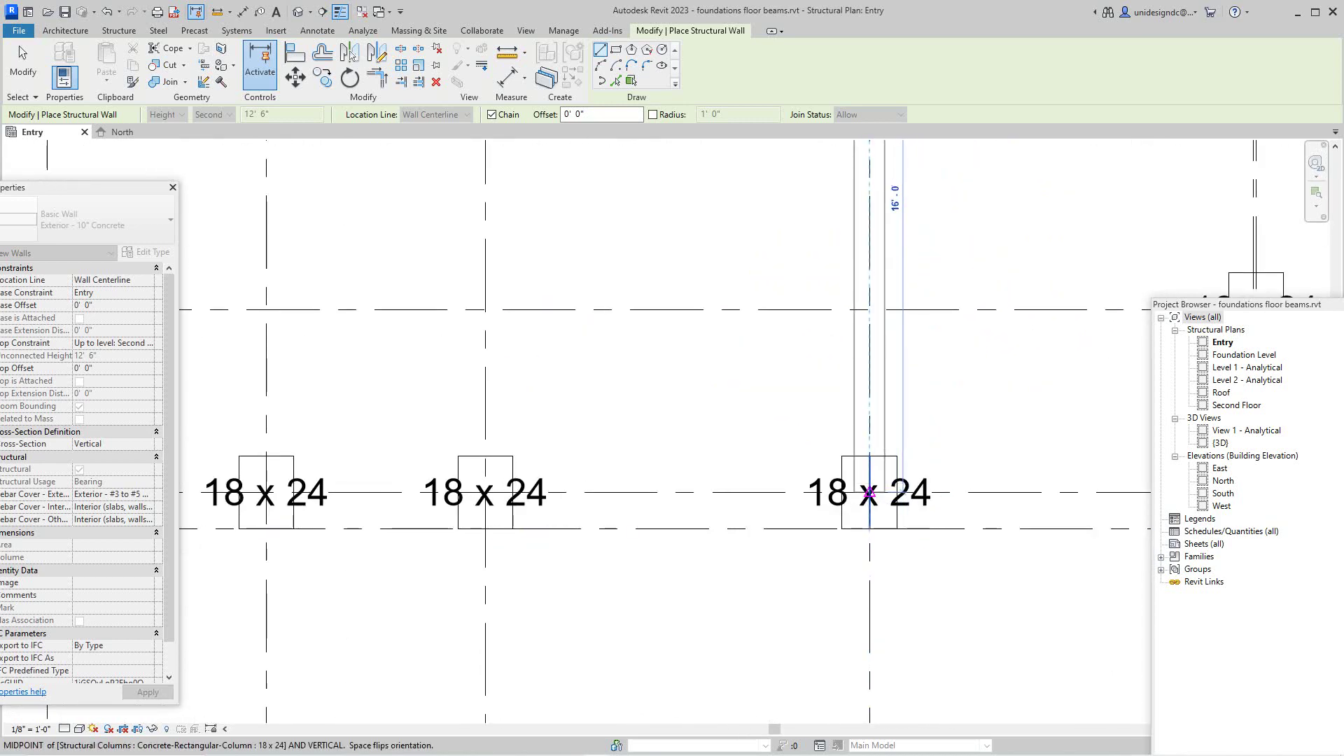
left_click(870, 482)
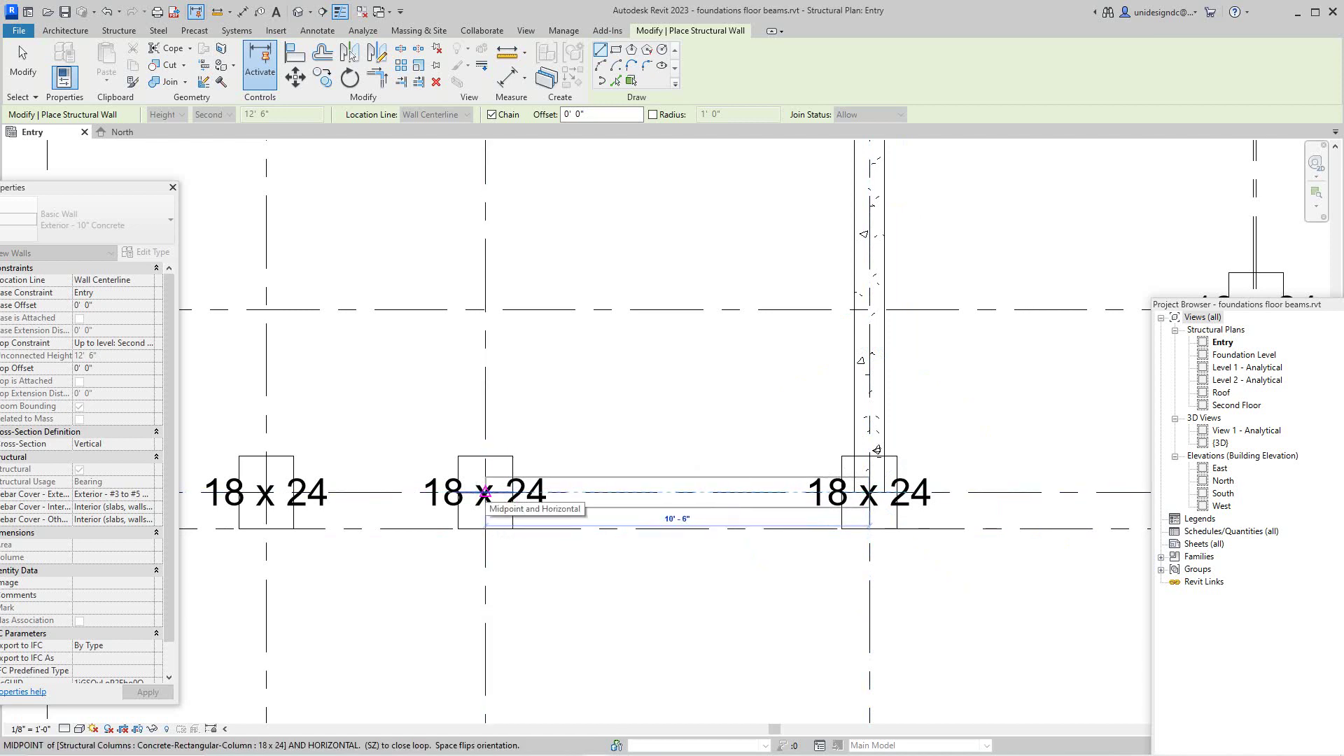
Continue the wall along grid 6 from grid D to the column at grid F and end the wall chain
scroll(485, 492, "down", 4)
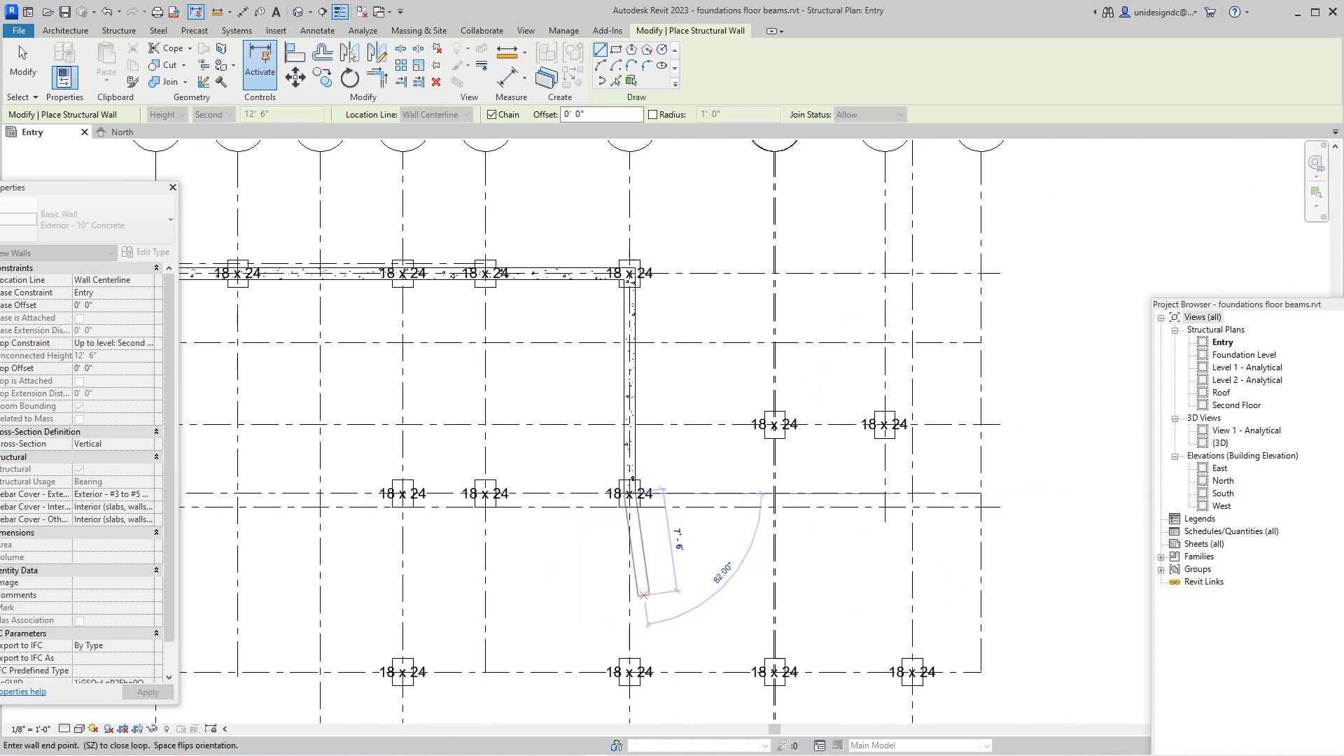
left_click(629, 671)
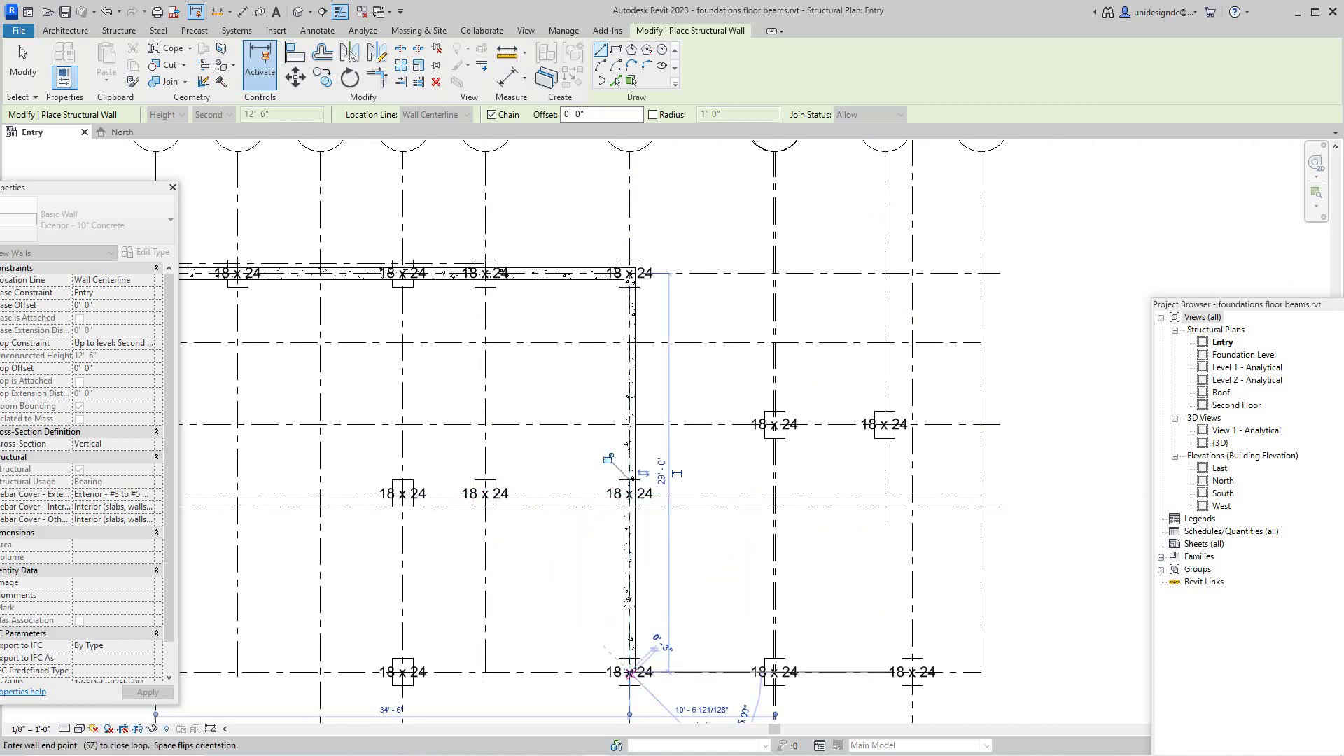
scroll(700, 451, "down", 3)
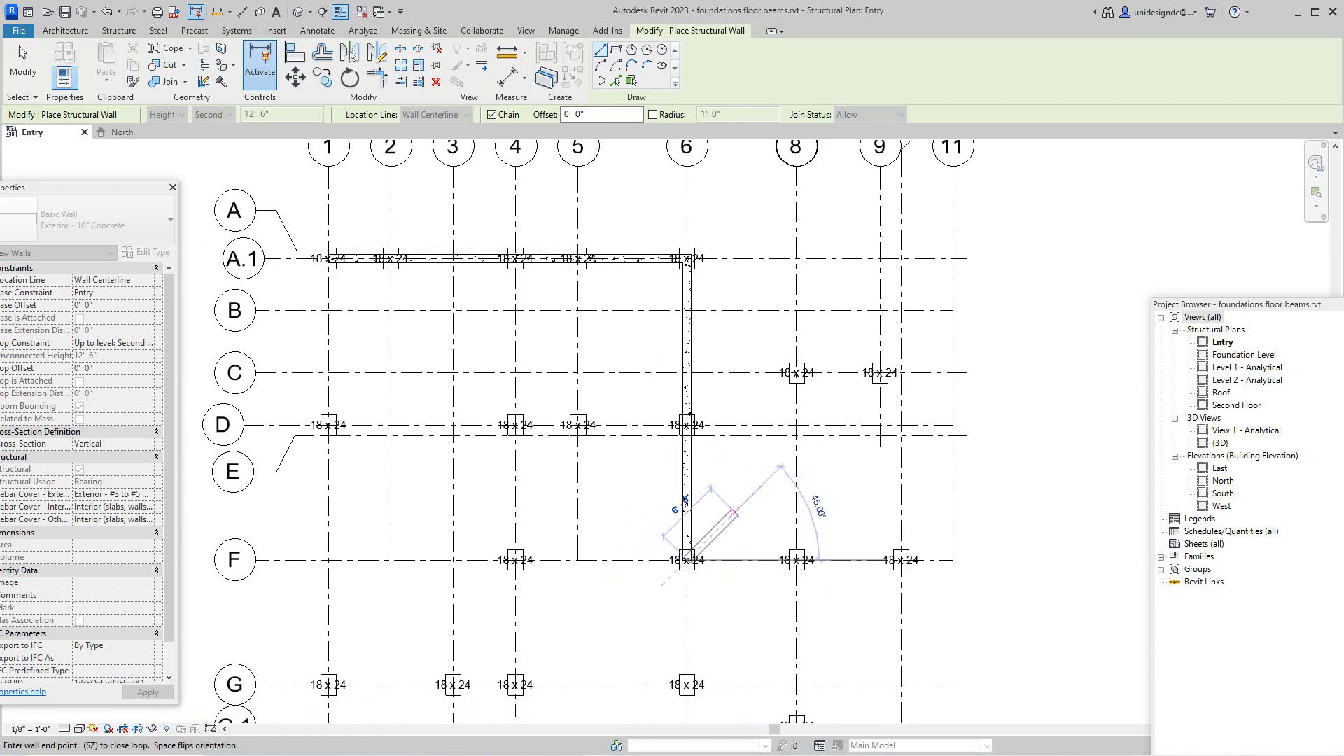
right_click(735, 510)
left_click(772, 520)
scroll(775, 530, "down", 3)
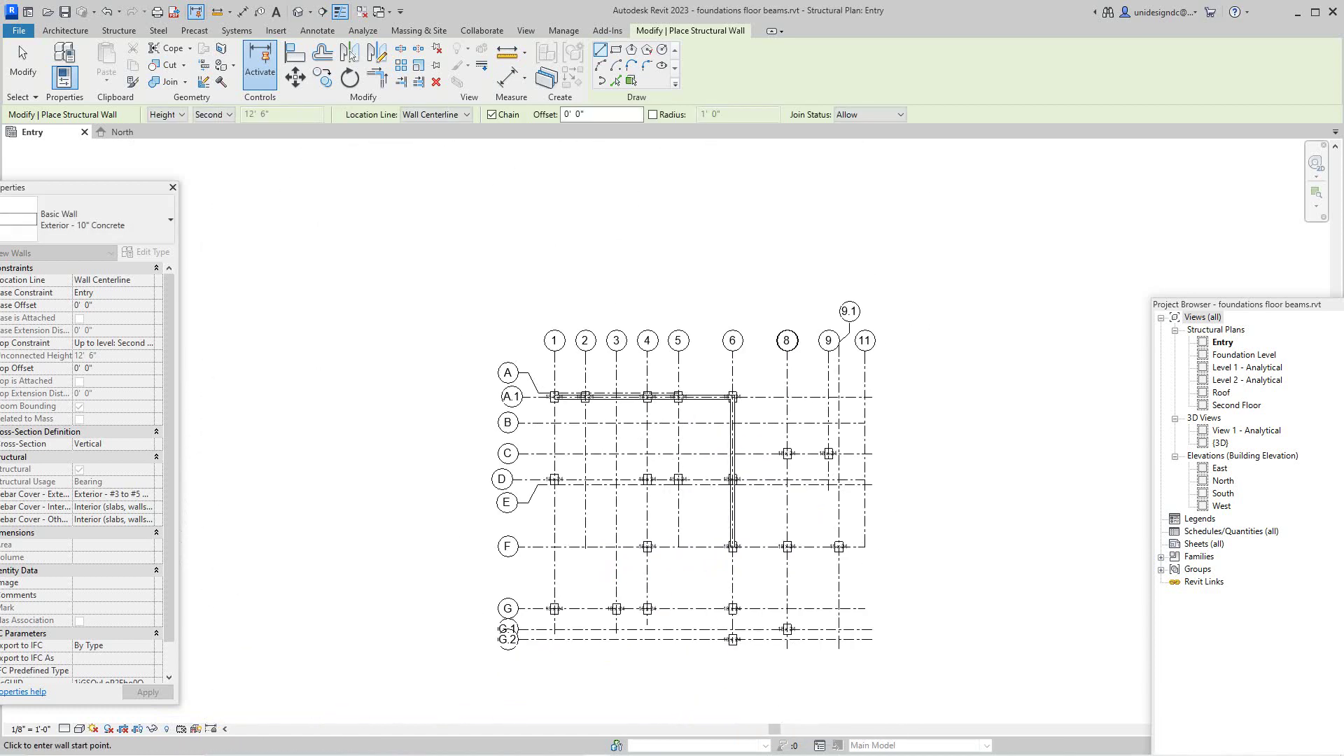
Draw a concrete wall along grid 1 from the end of the grid A.1 wall to the column at grid D
middle_click_drag(775, 530, 767, 573)
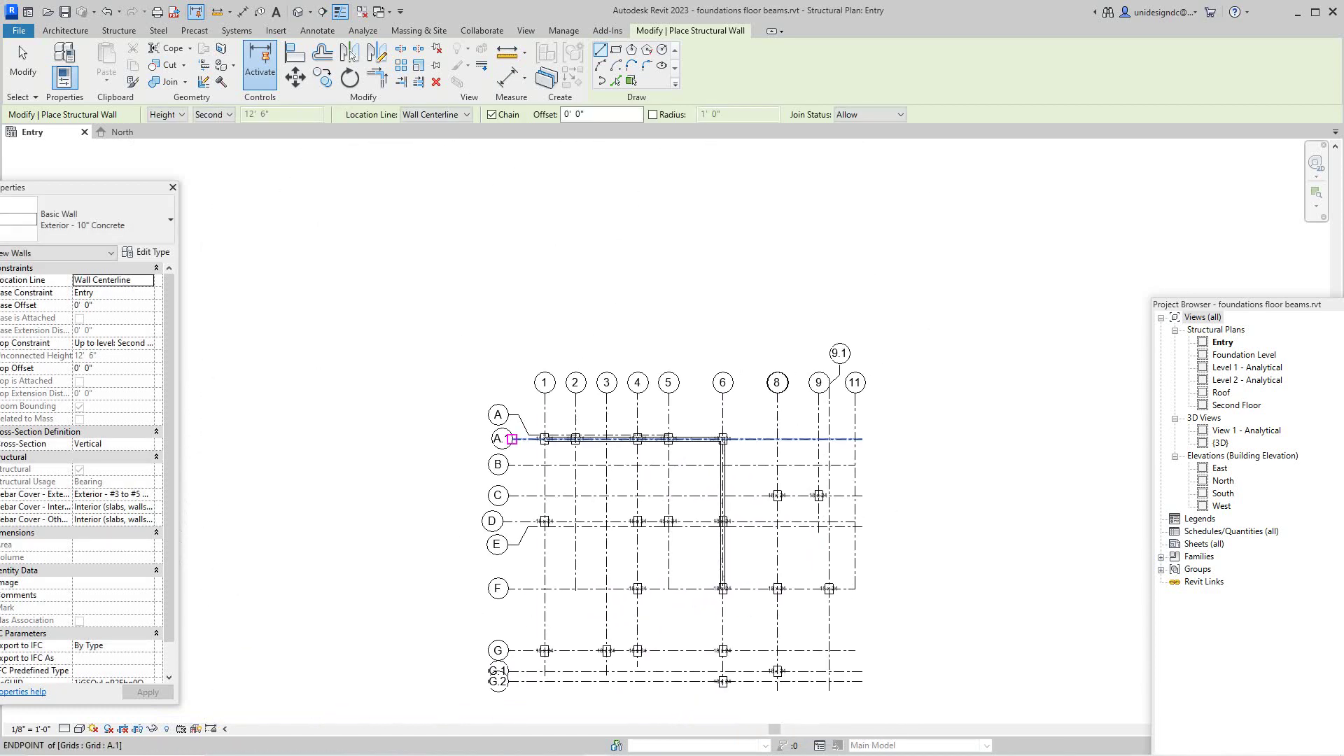
scroll(545, 439, "up", 5)
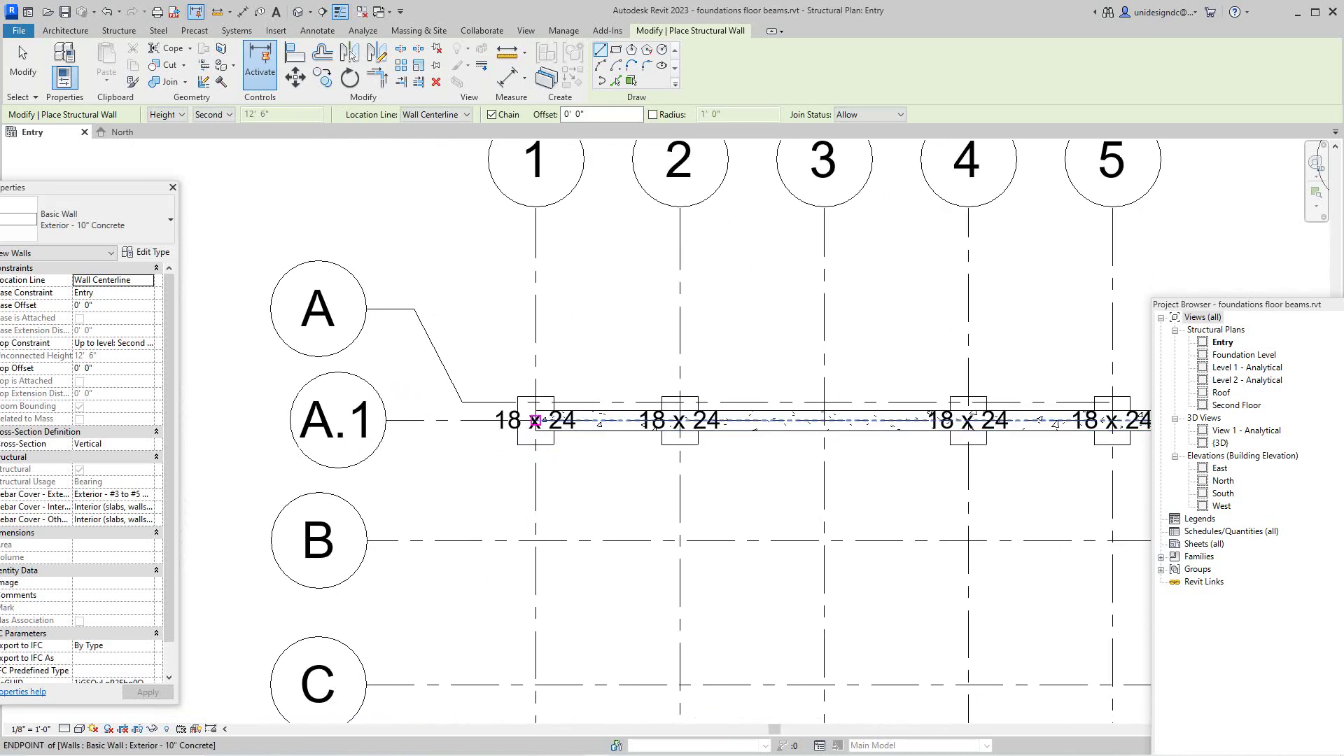
left_click(535, 429)
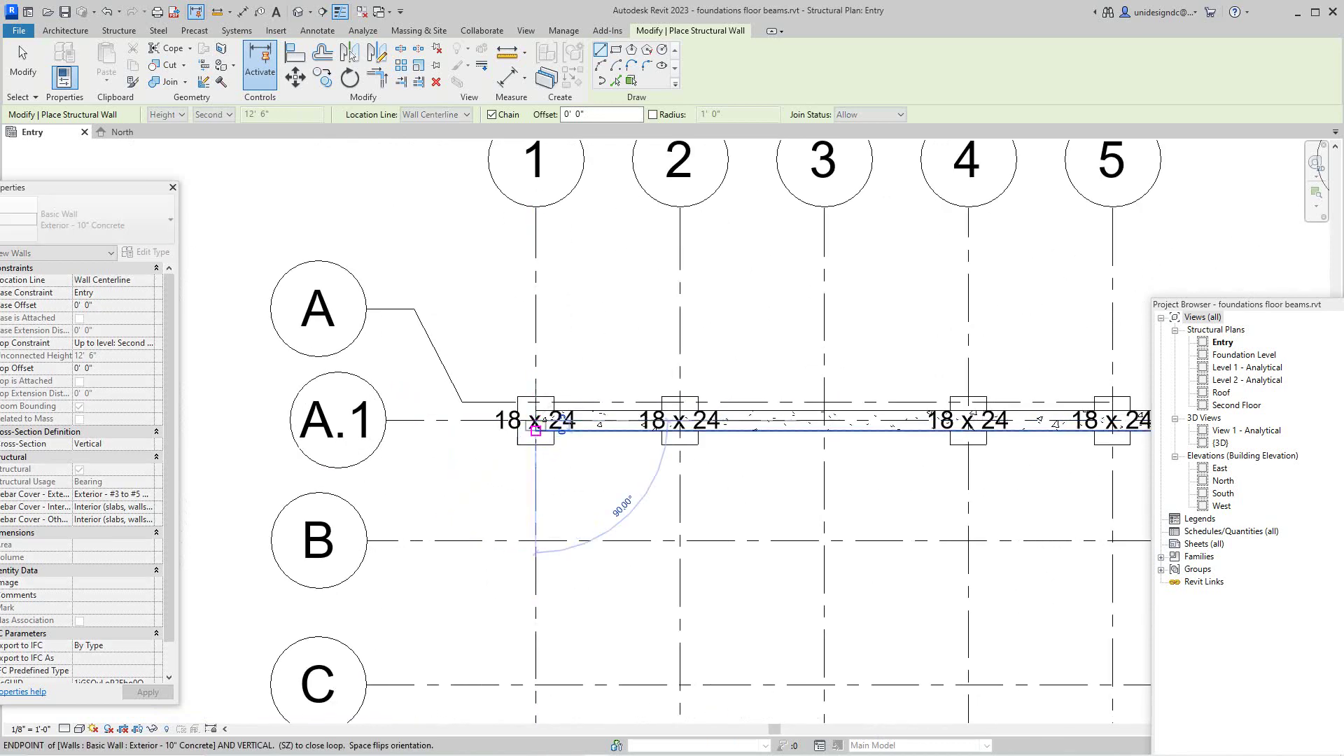
scroll(532, 419, "down", 3)
scroll(529, 490, "up", 1)
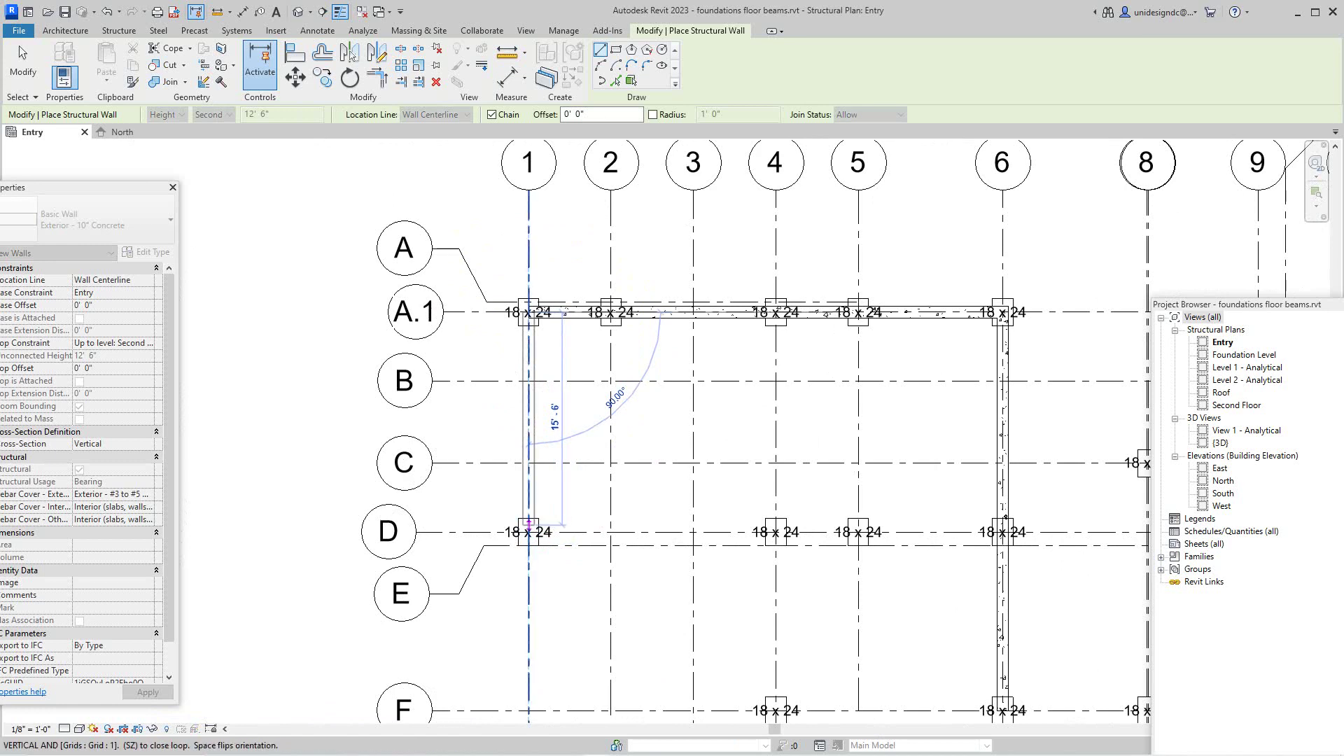
left_click(528, 523)
Continue the wall along grid 1 from grid D to the column at grid G
scroll(532, 525, "down", 2)
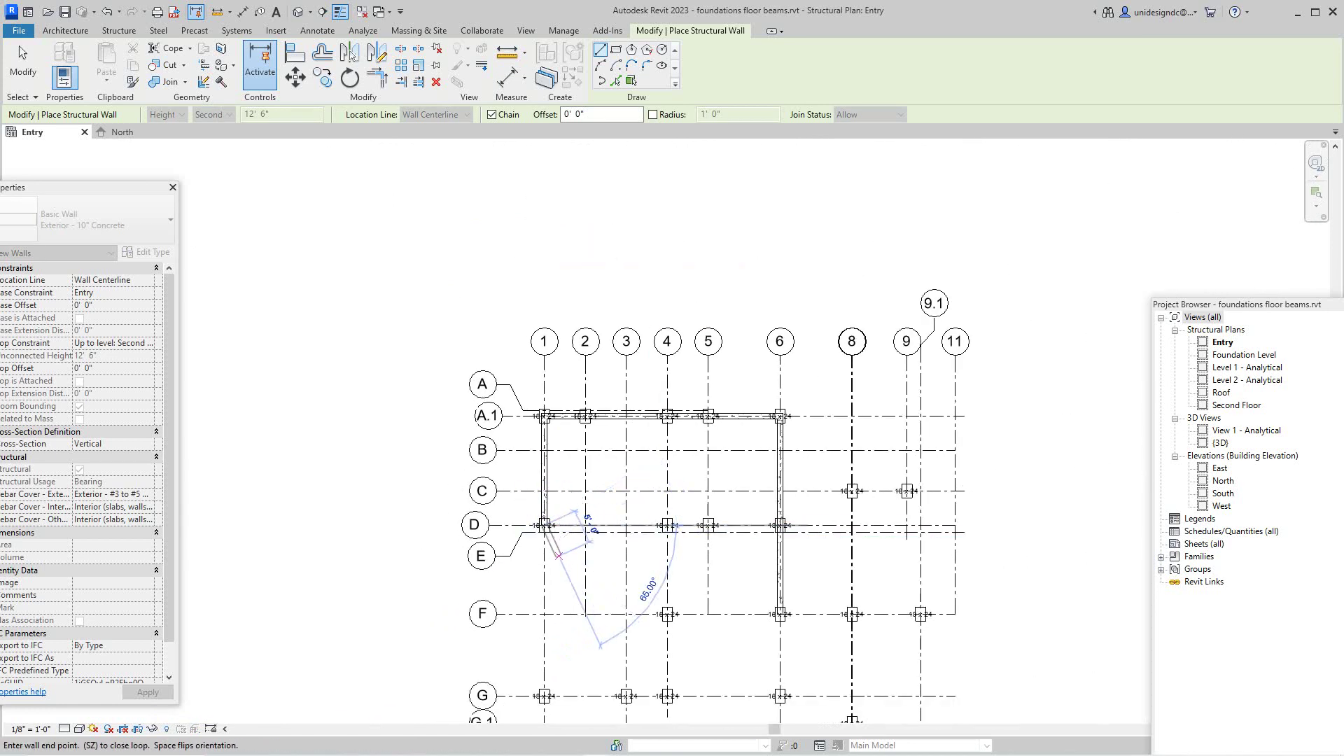
middle_click_drag(558, 556, 517, 371)
scroll(512, 515, "up", 2)
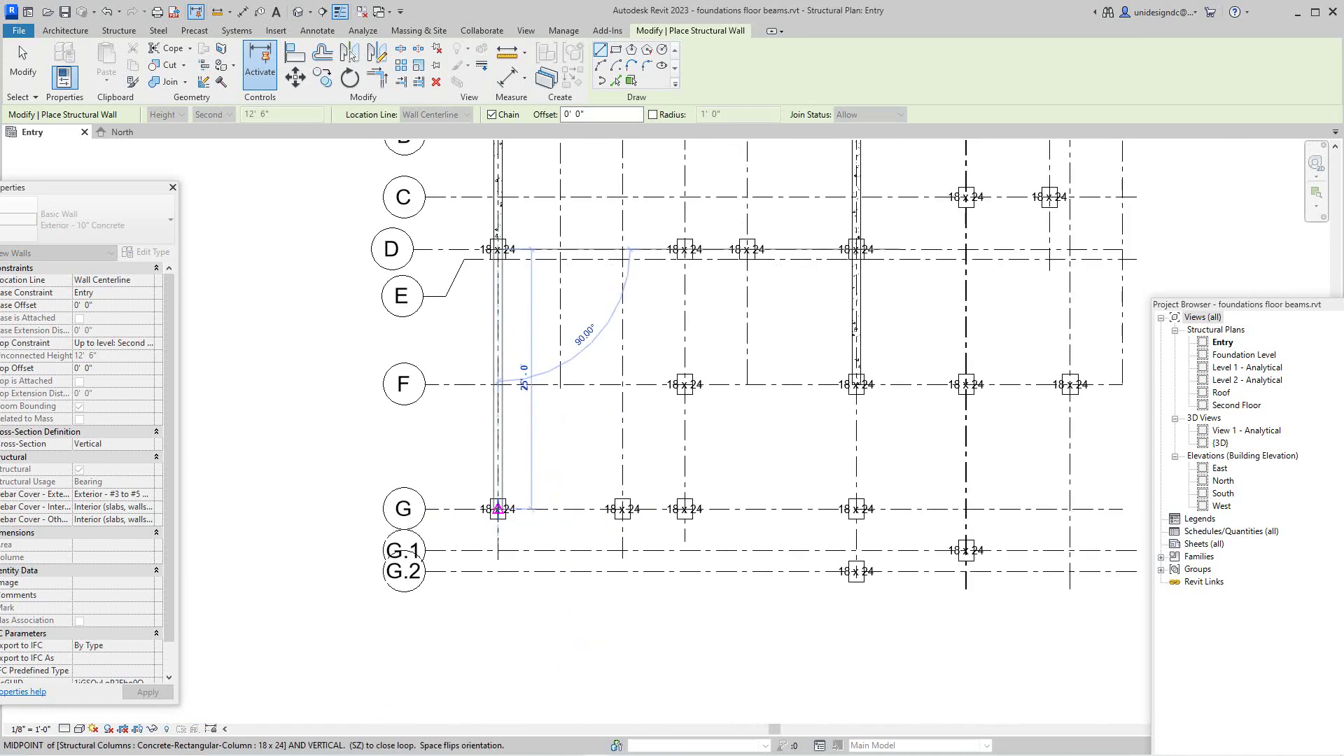
scroll(498, 509, "up", 3)
left_click(493, 509)
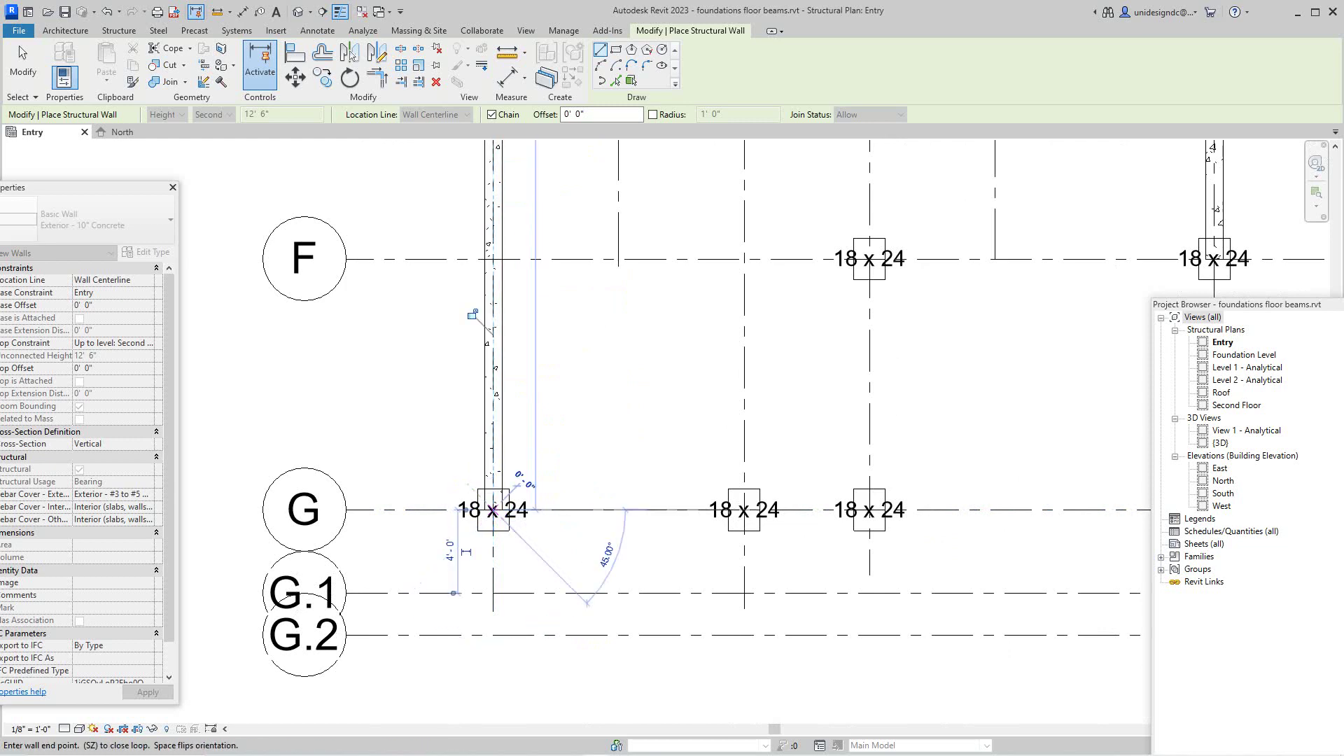
Run the wall along grid G from grid 1 through the grid 3 column to the grid 4 column
scroll(587, 603, "down", 2)
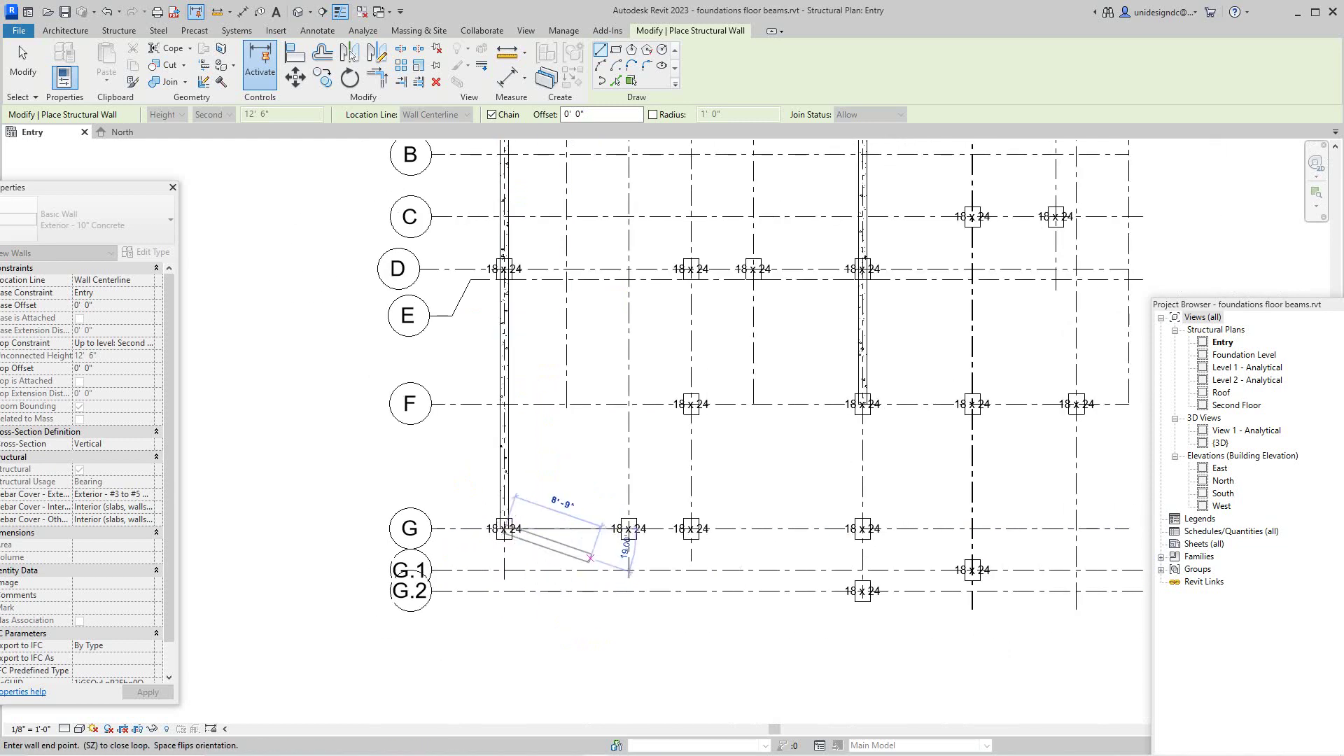
scroll(626, 529, "up", 3)
left_click(647, 513)
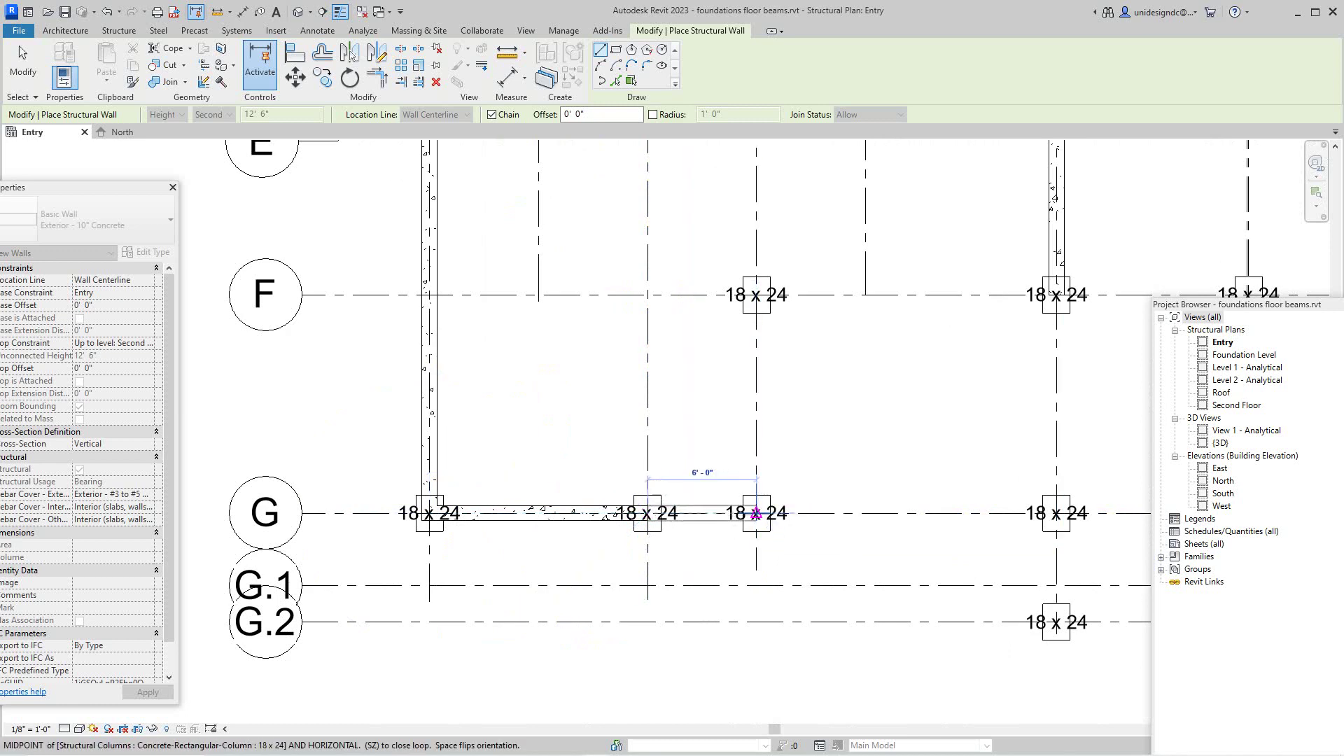
left_click(756, 513)
Run the wall along grid 4 from grid G to F, continue it along grid F to the grid 6 column, and end the chain
left_click(756, 295)
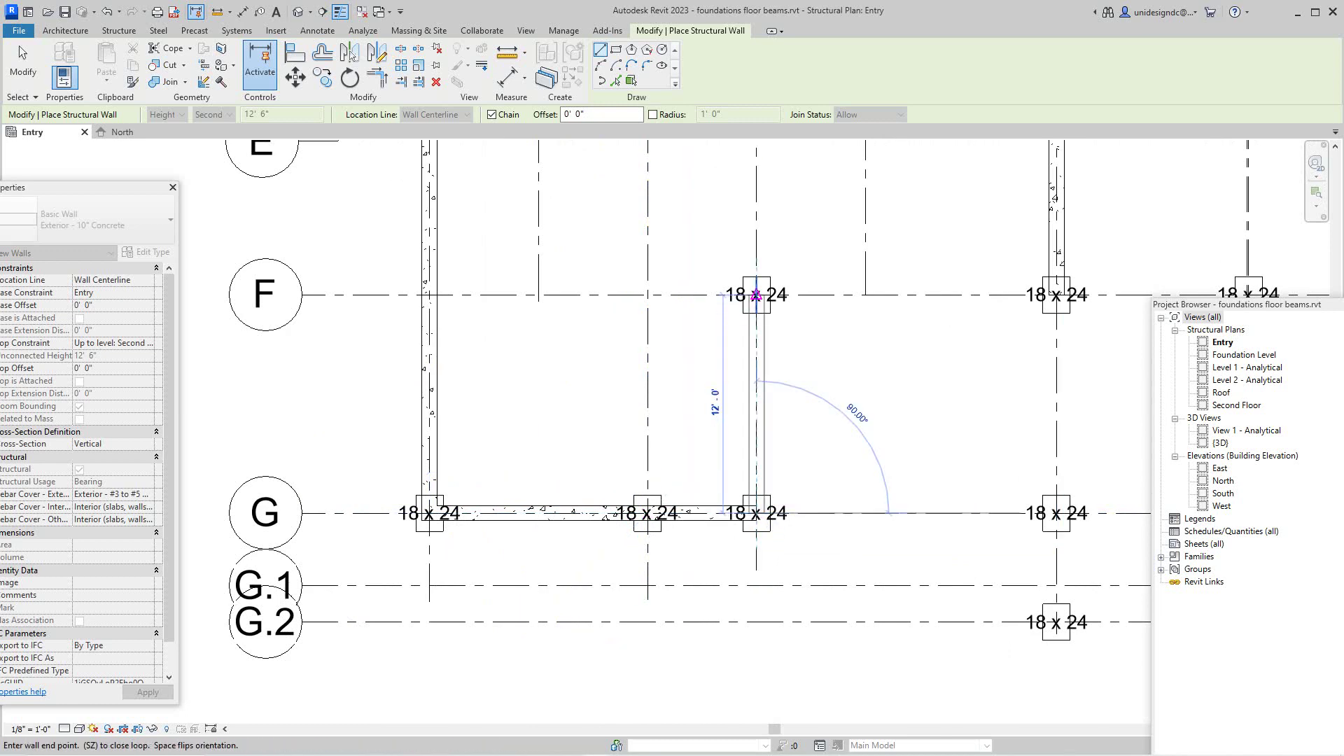
scroll(830, 409, "down", 1)
middle_click_drag(830, 409, 548, 495)
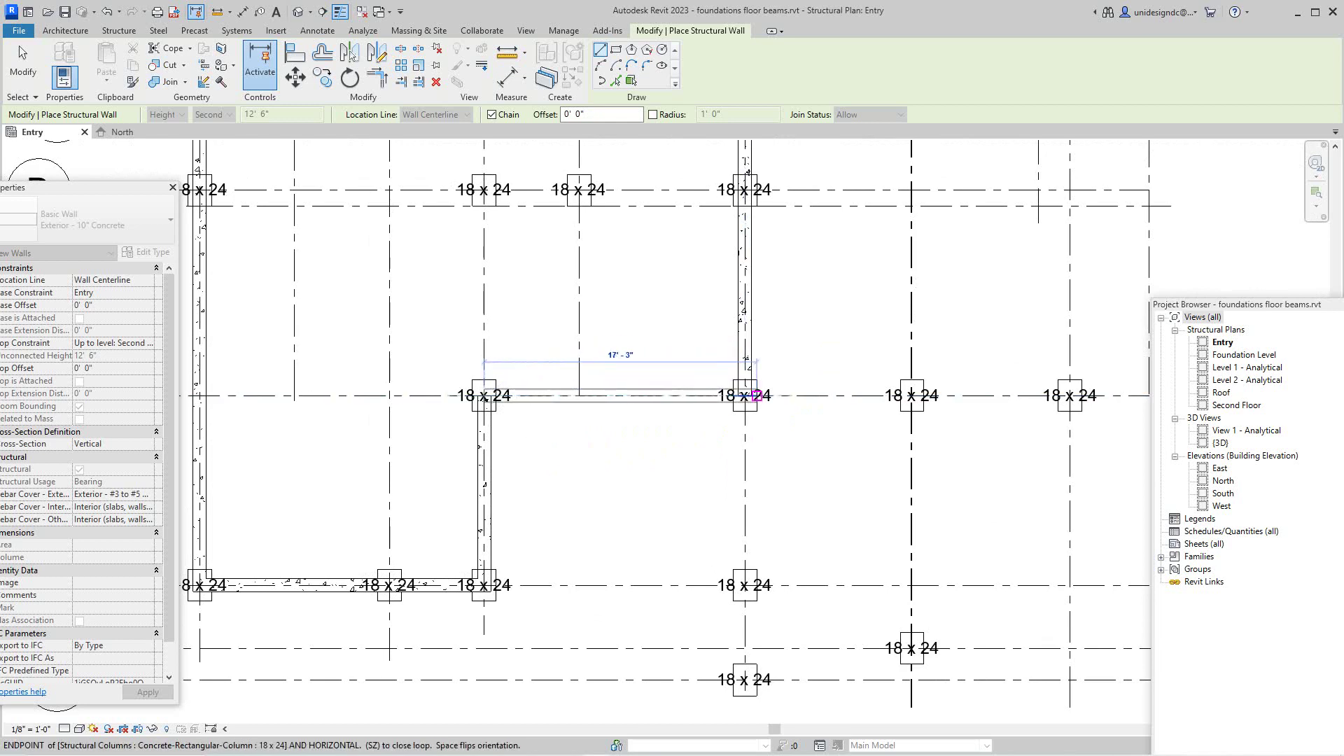
left_click(745, 395)
key("Escape")
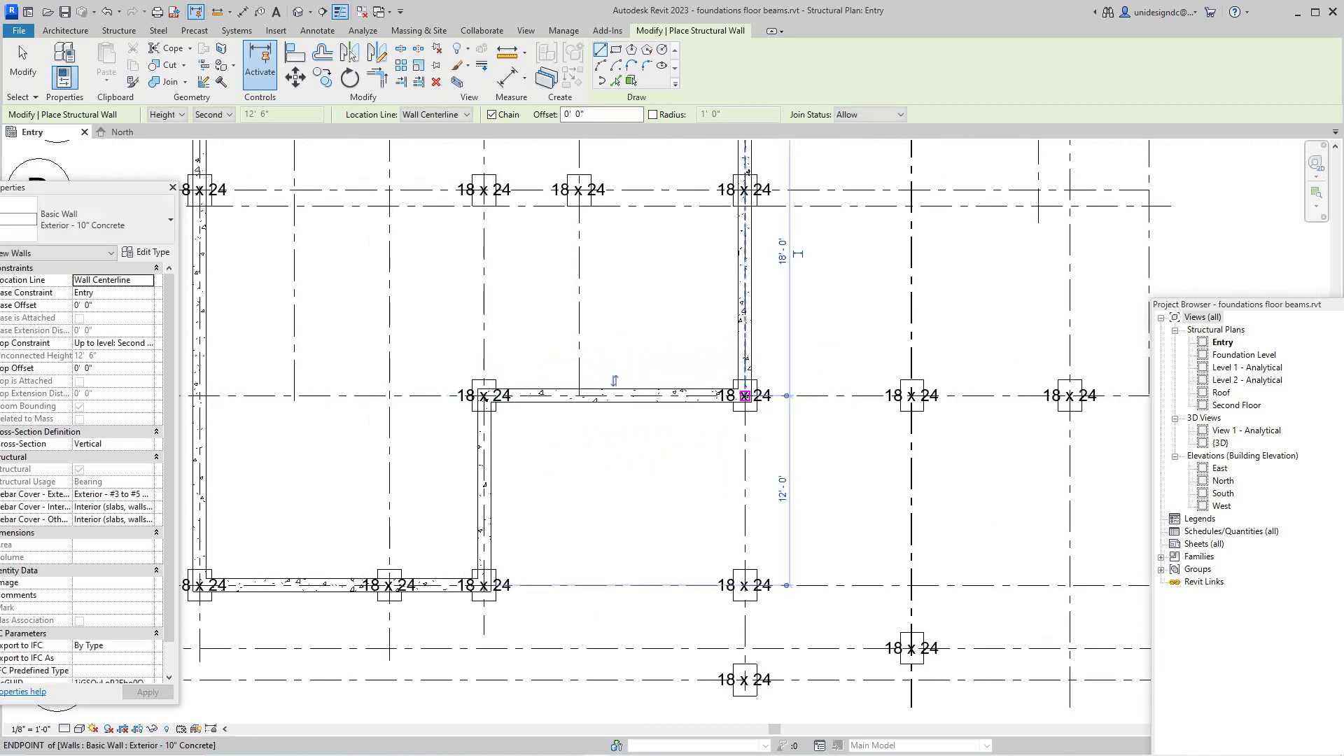
Draw a concrete wall along grid 6 from the column at grid F to the column at grid G
scroll(753, 396, "down", 4)
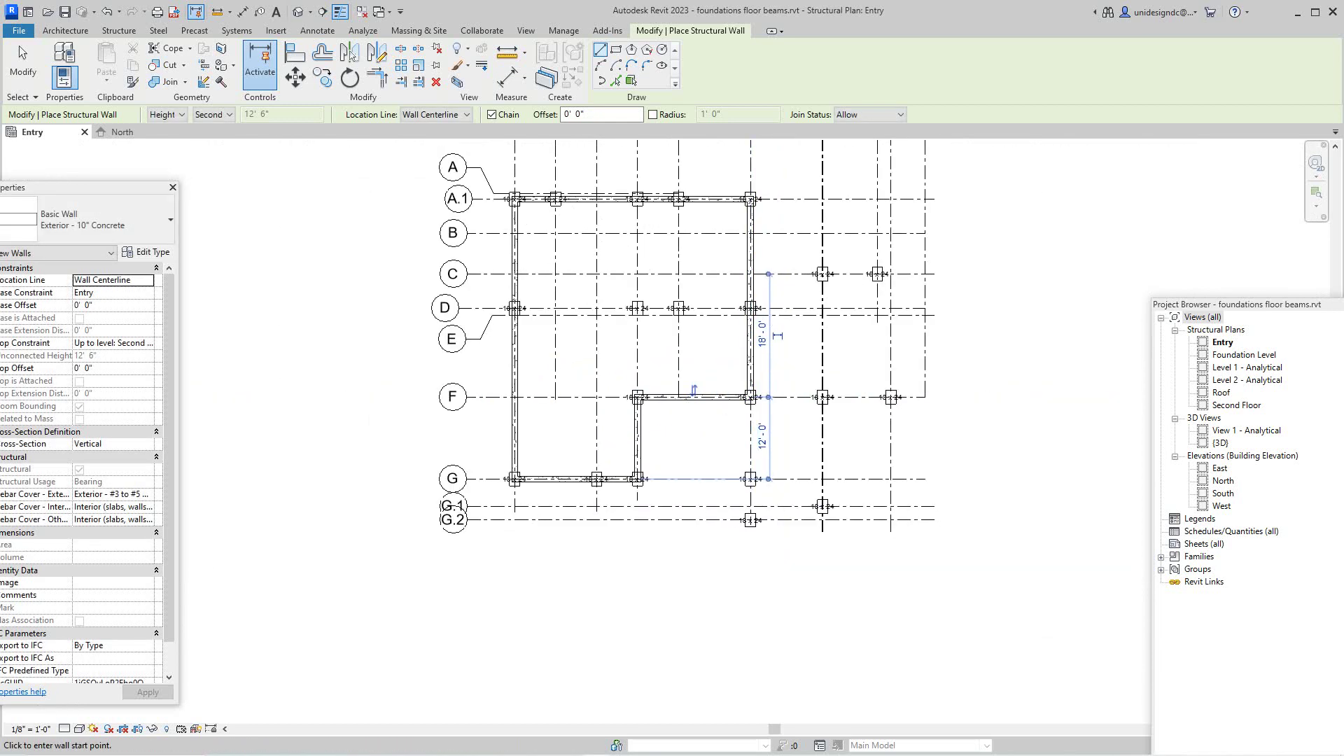
scroll(755, 395, "up", 5)
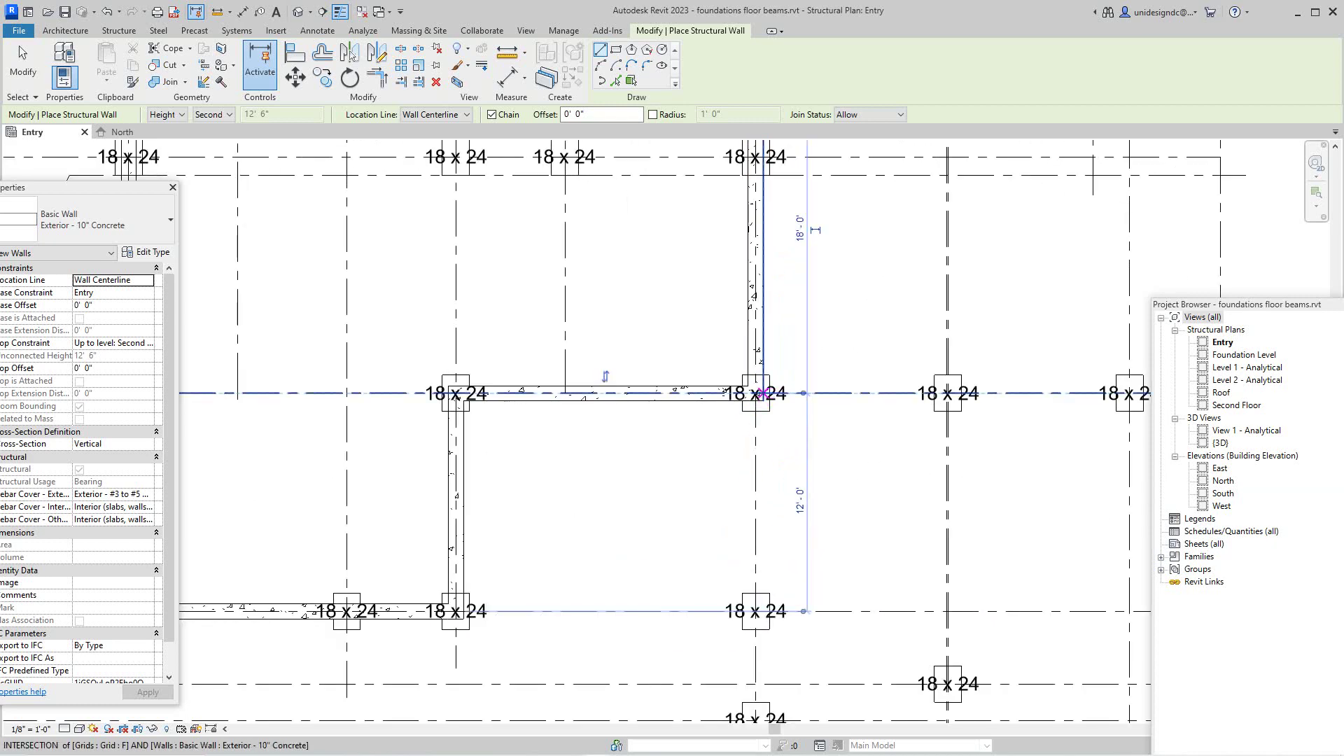
left_click(762, 393)
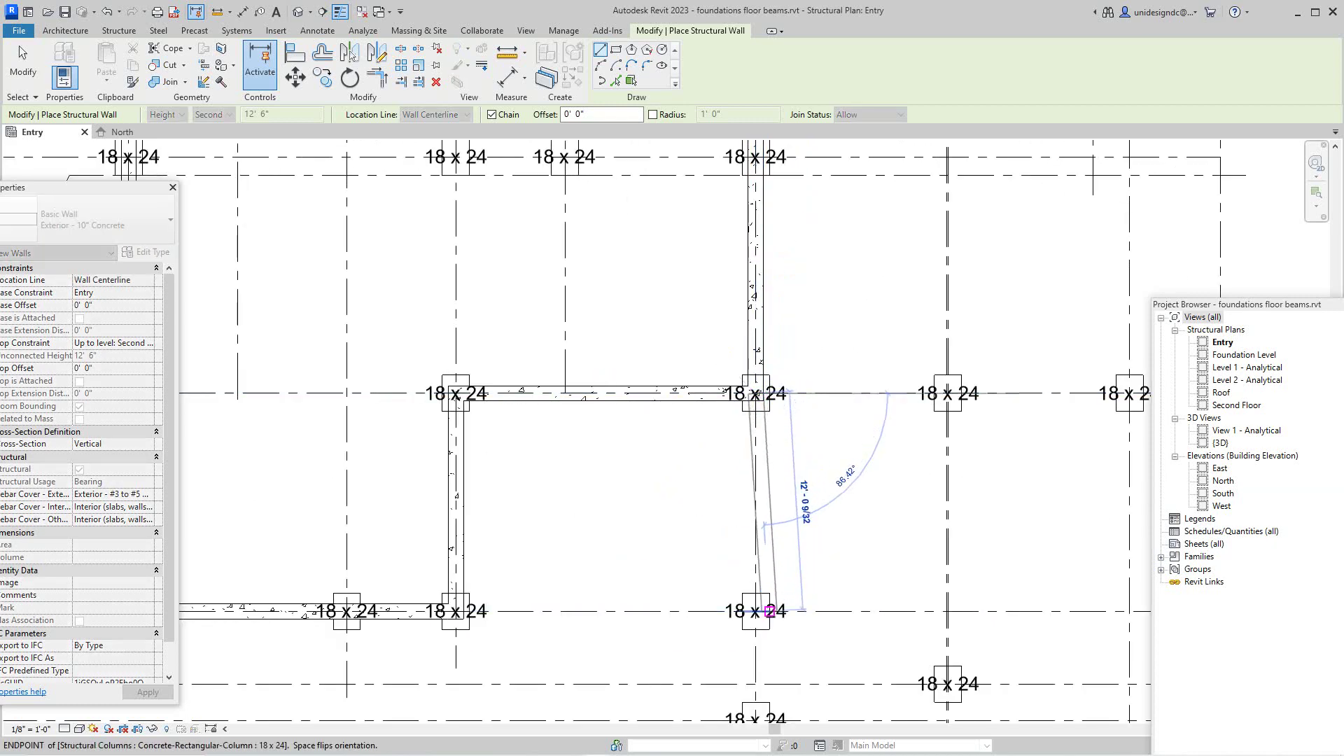
left_click(756, 611)
Continue the wall along grid 6 from the column at grid G to the column at grid G.2
scroll(786, 576, "down", 2)
middle_click_drag(786, 576, 734, 417)
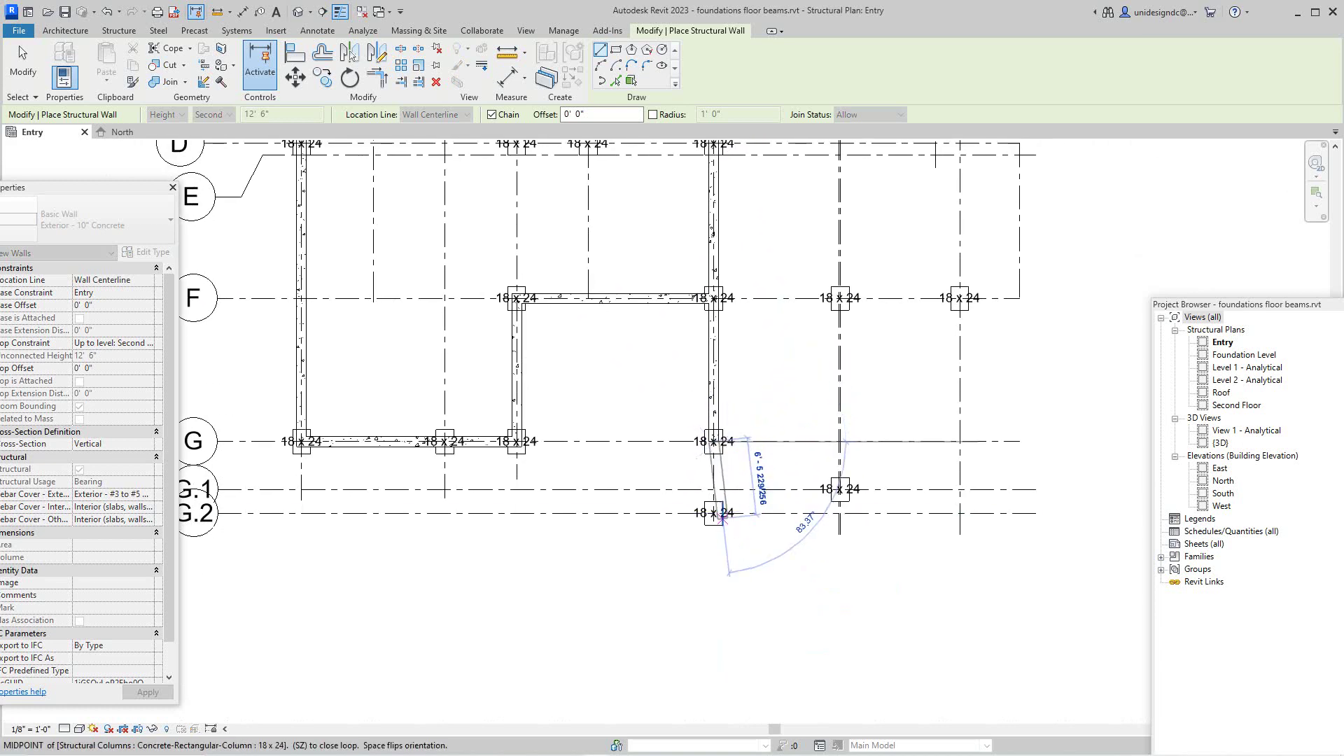
scroll(713, 513, "up", 1)
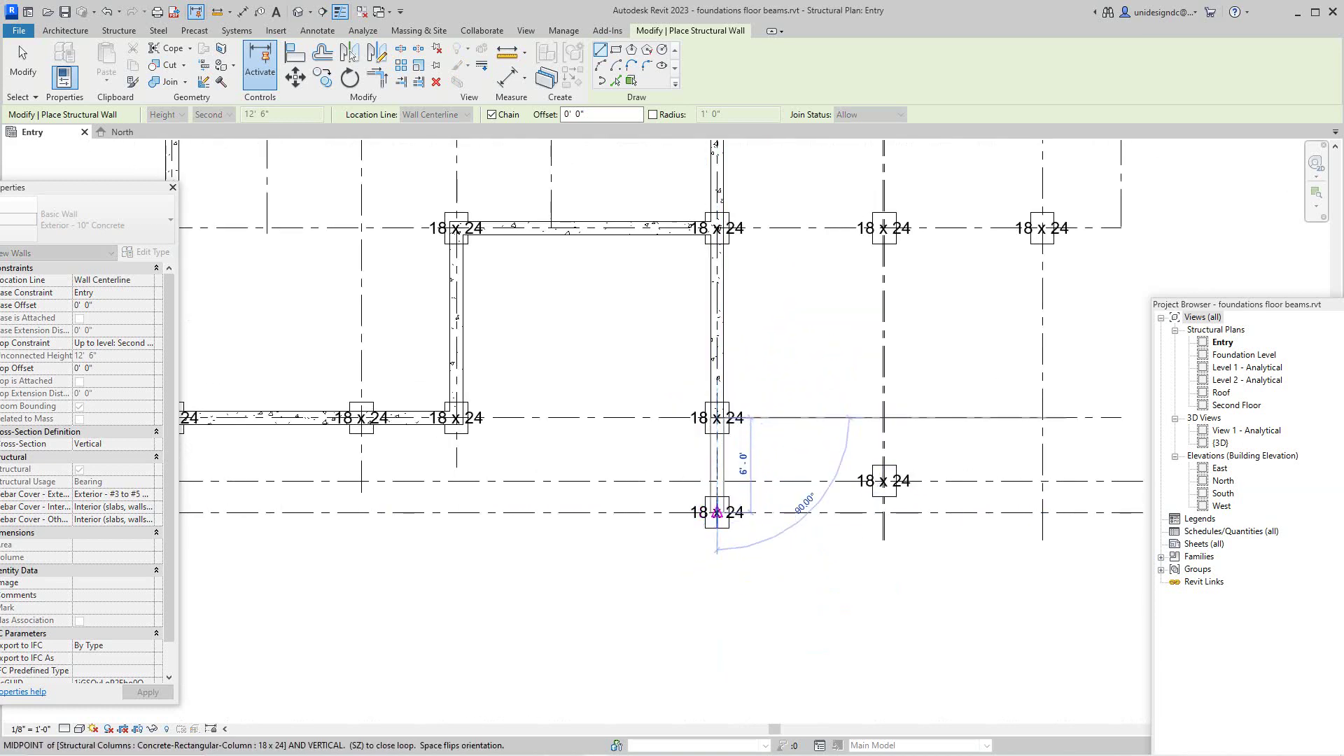
left_click(716, 513)
Run the wall along grid G.2 from grid 6 to grid 8, turn it along grid 8 to the column at grid G.1, and finish the wall command
scroll(884, 514, "up", 3)
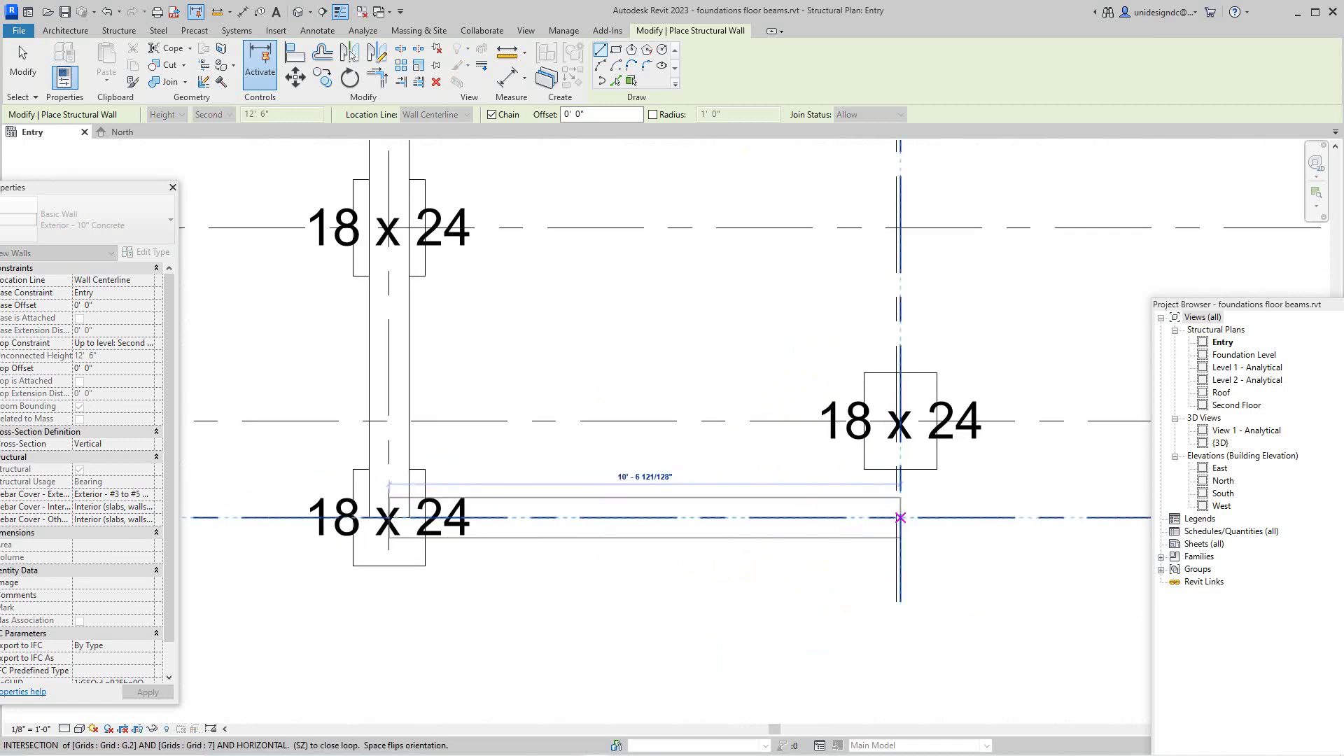
left_click(900, 517)
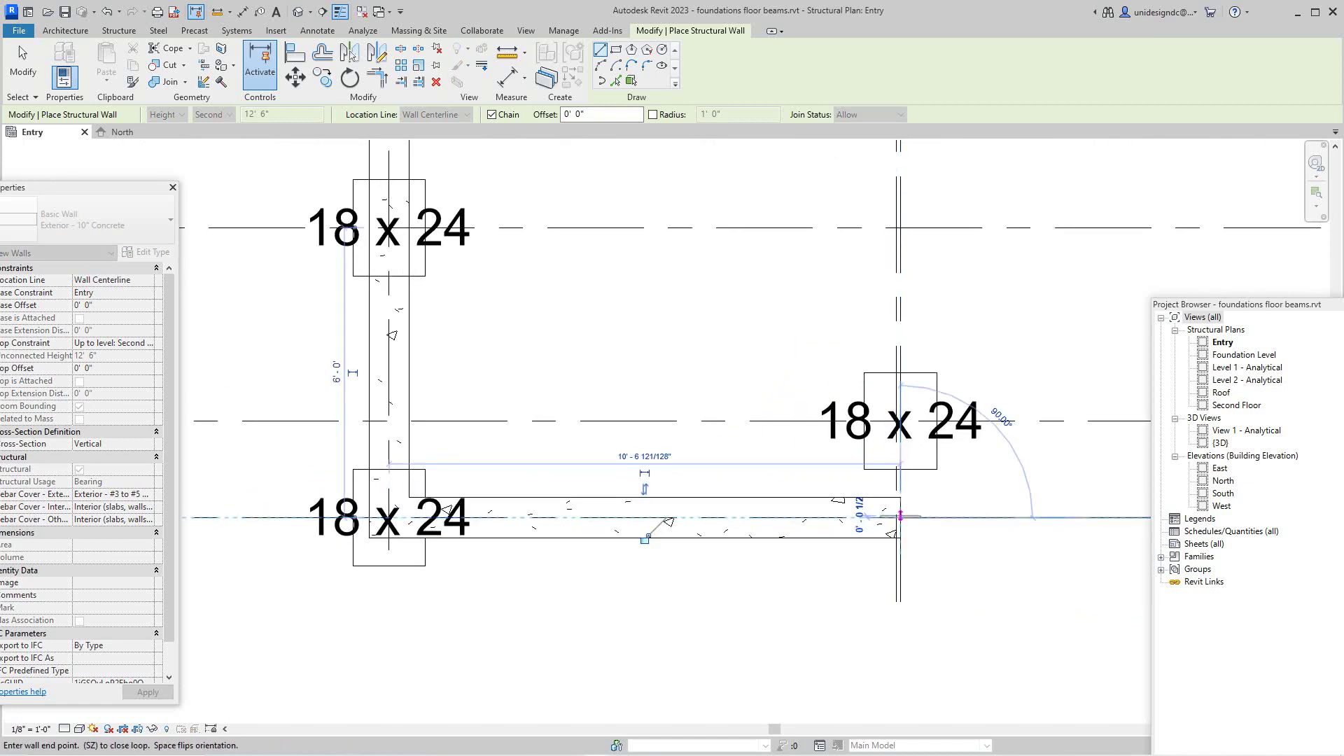
left_click(900, 421)
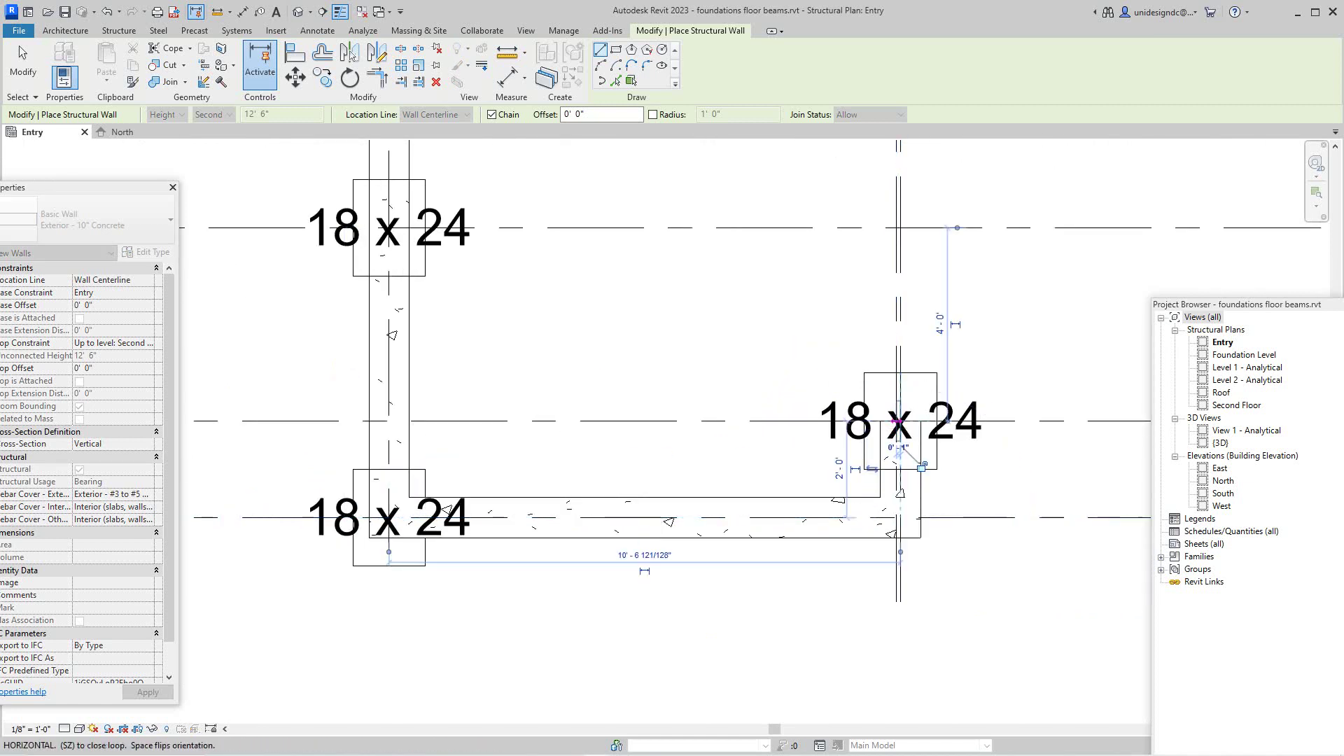
scroll(686, 650, "down", 2)
right_click(686, 658)
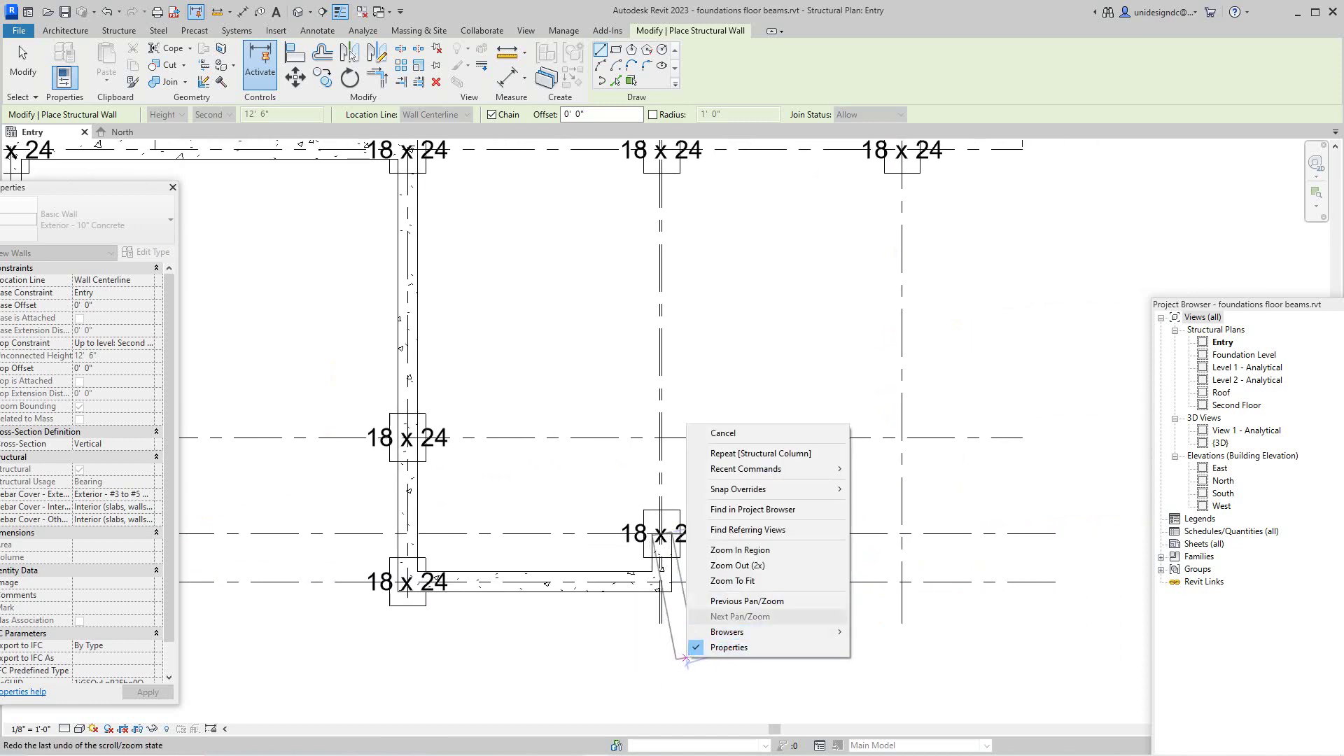
left_click(700, 433)
scroll(699, 432, "down", 2)
scroll(773, 573, "down", 3)
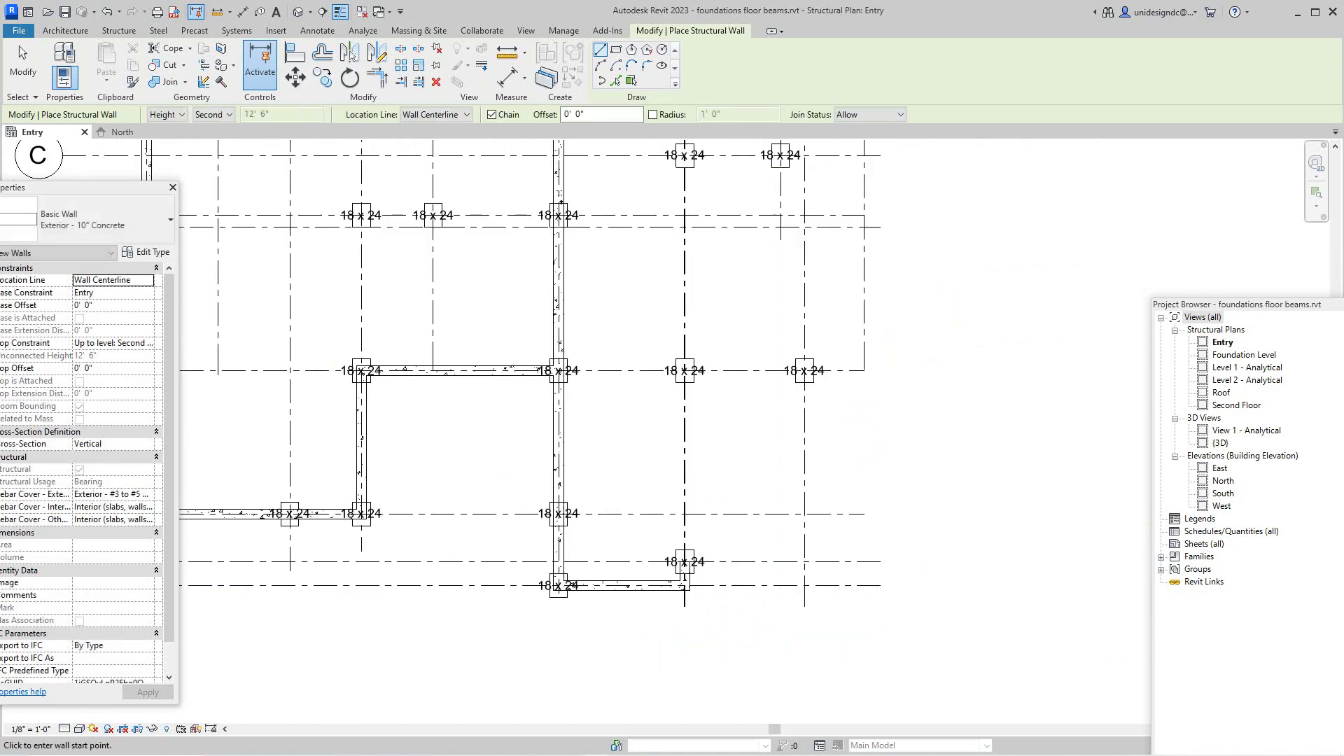
scroll(773, 575, "up", 2)
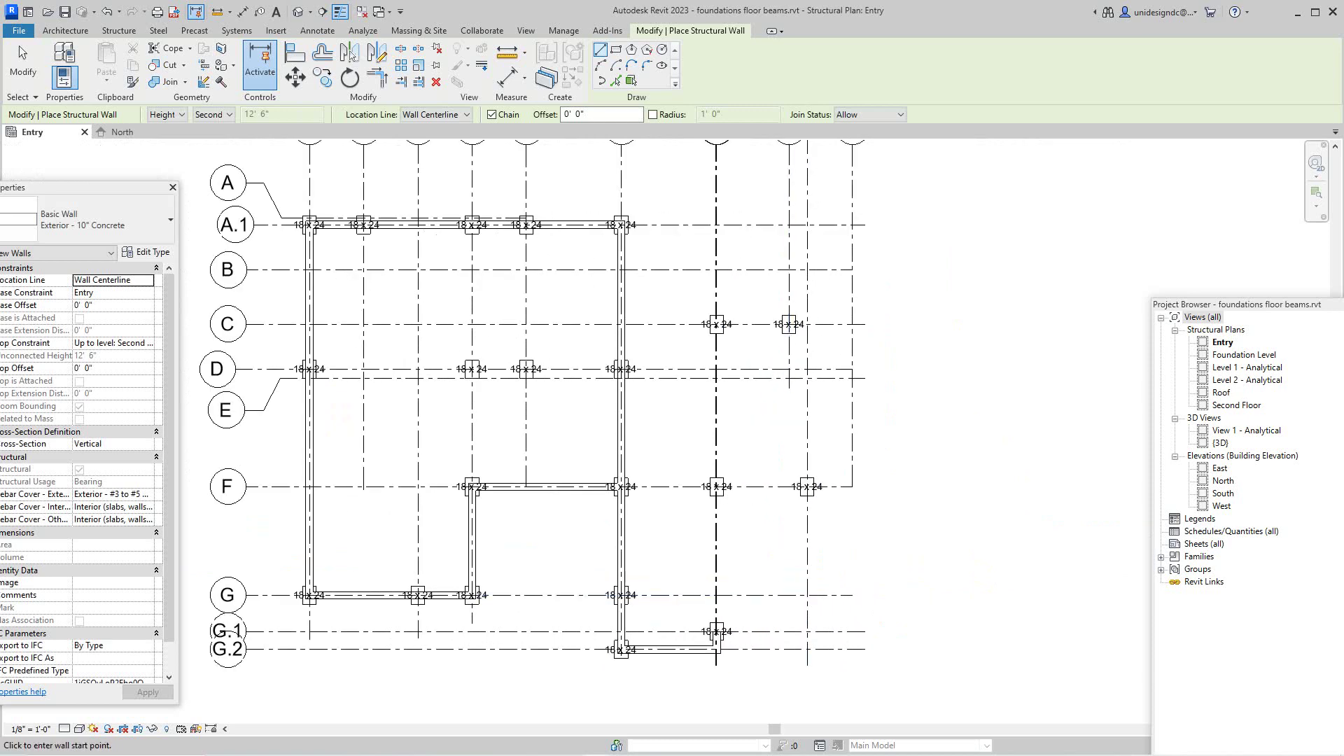
right_click(783, 309)
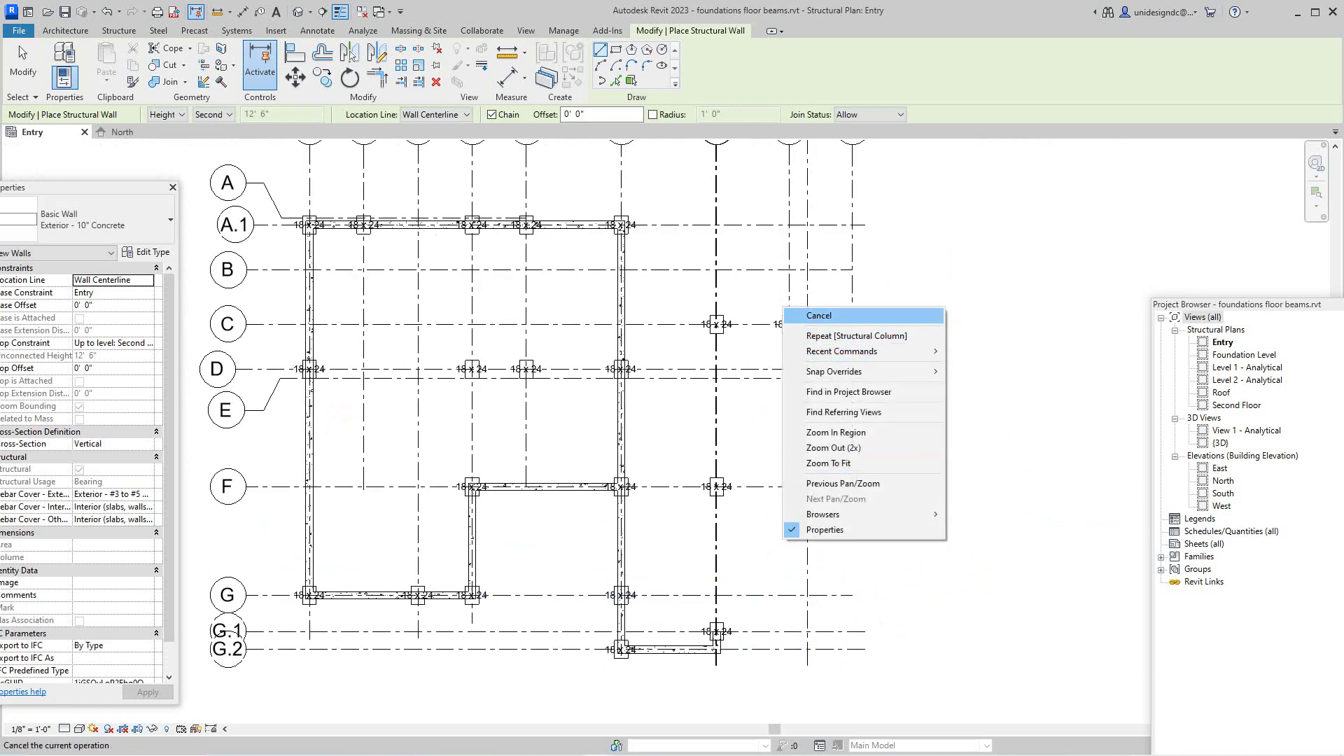
left_click(819, 316)
scroll(902, 539, "down", 2)
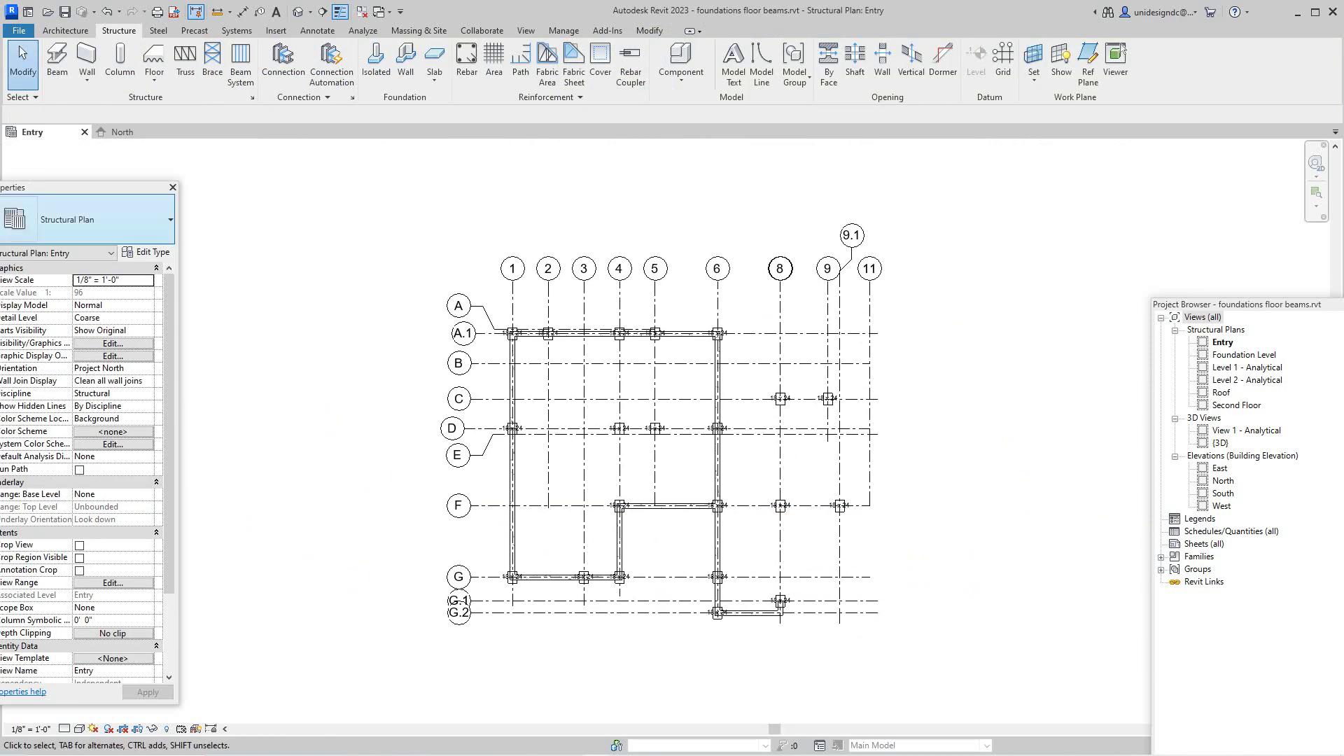
Examine the levels the new walls span in the North elevation
left_click(123, 132)
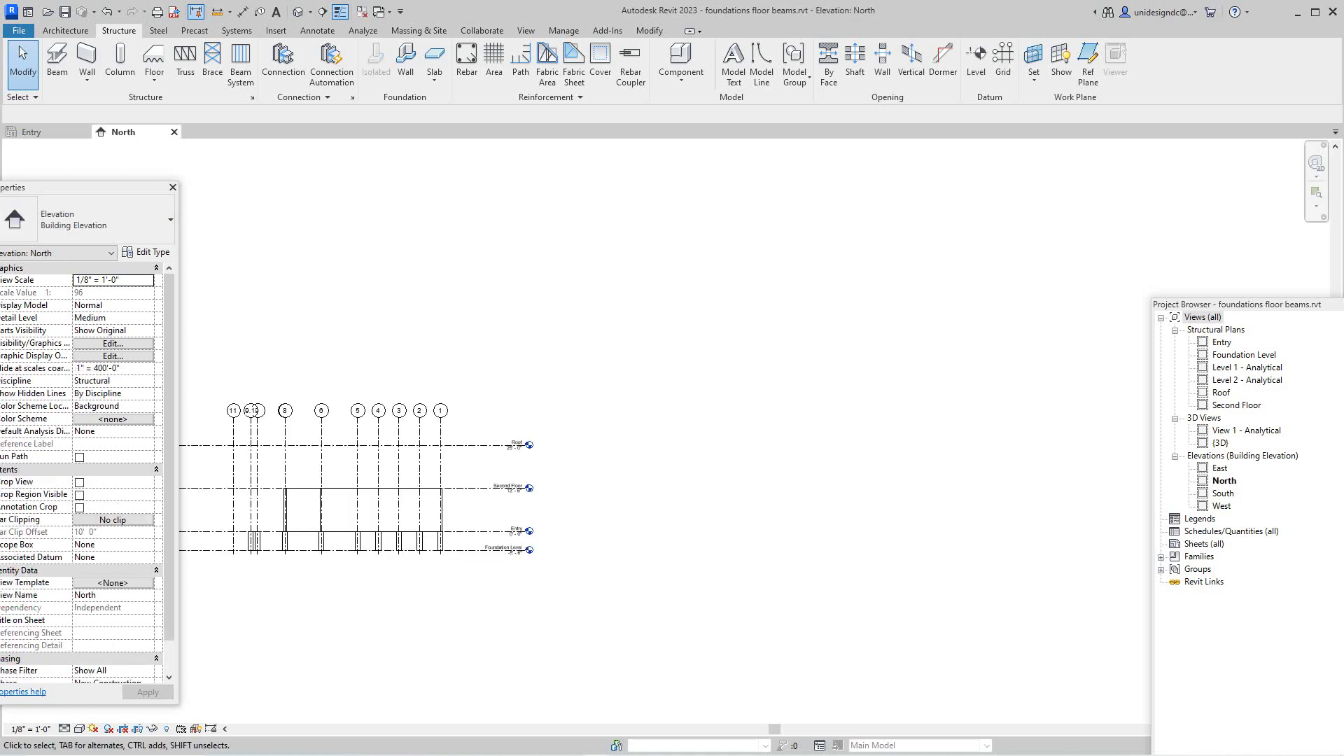
middle_click_drag(364, 494, 627, 475)
scroll(654, 492, "up", 2)
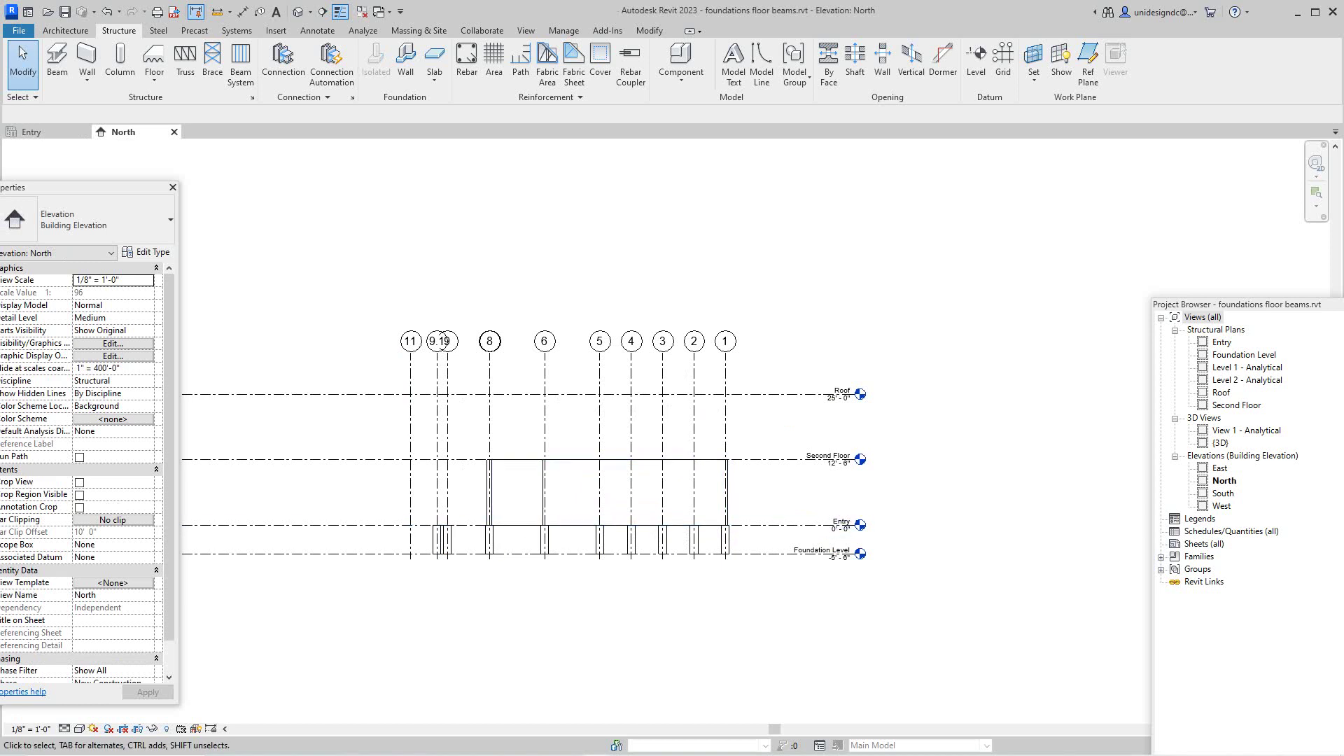
scroll(599, 593, "down", 2)
scroll(467, 340, "up", 1)
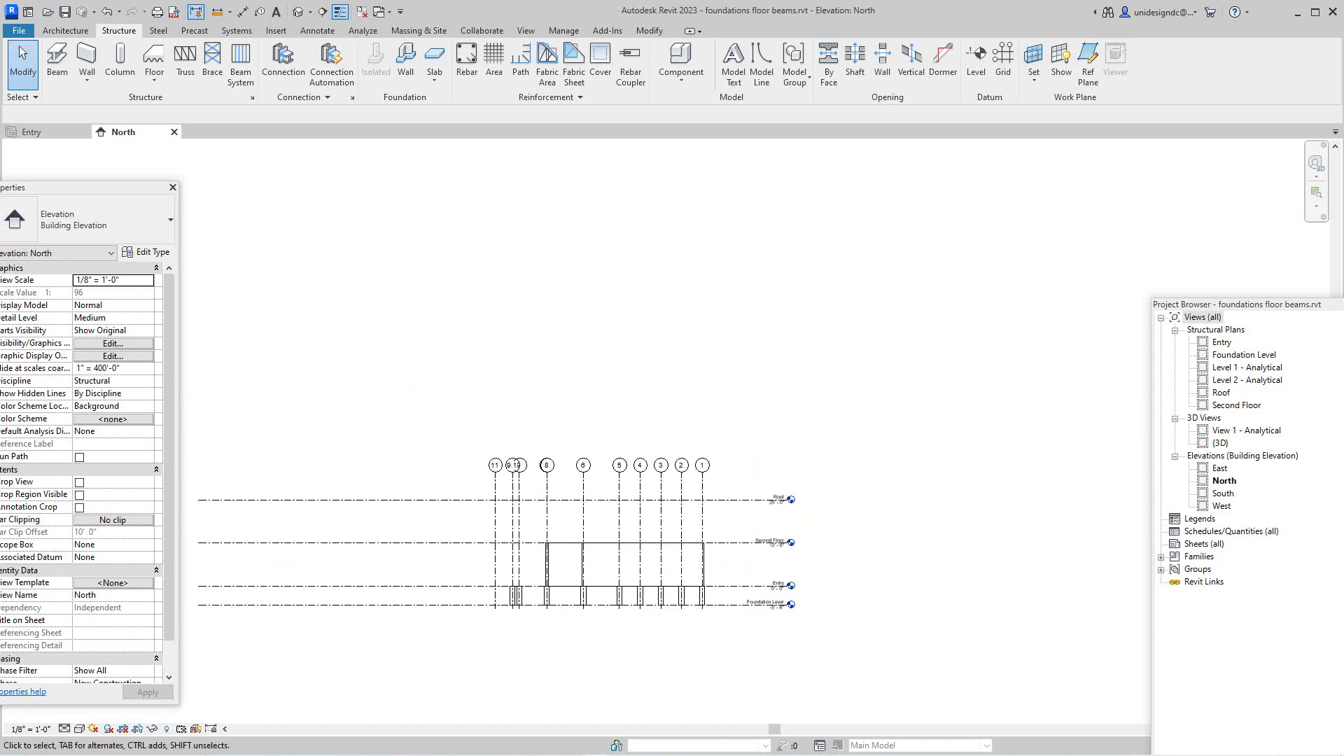
scroll(423, 471, "down", 2)
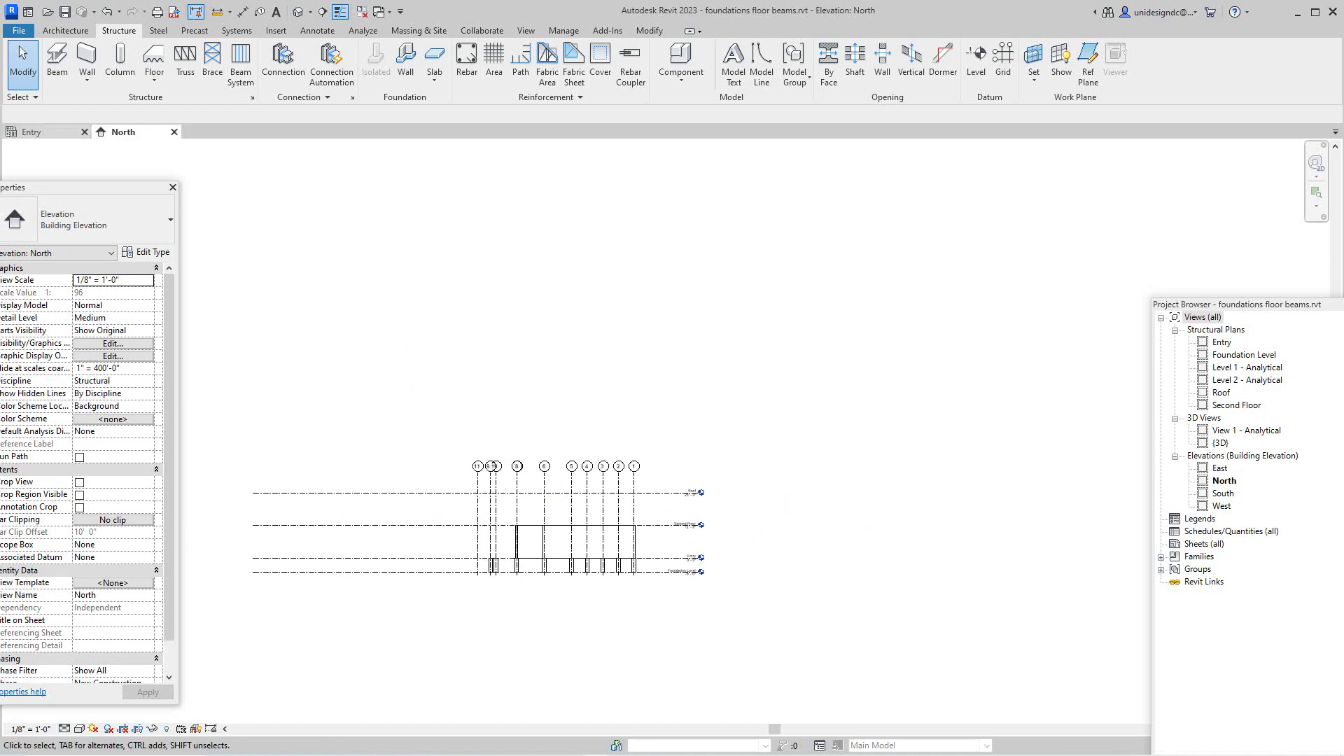
In the Entry plan, draw an Exterior - 10" Concrete structural wall along grid C from the grid 8 column through the grid 9 column to grid 11
left_click(33, 132)
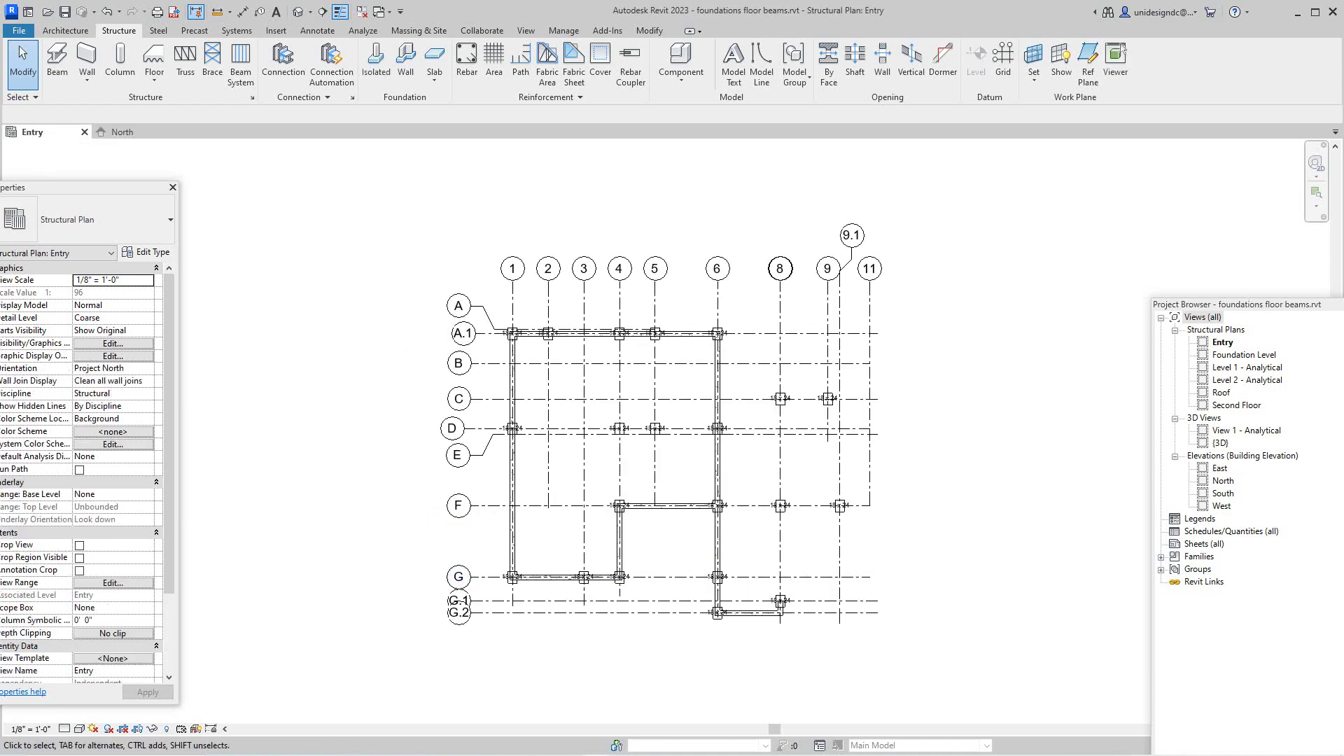
scroll(865, 422, "up", 4)
middle_click_drag(865, 428, 814, 521)
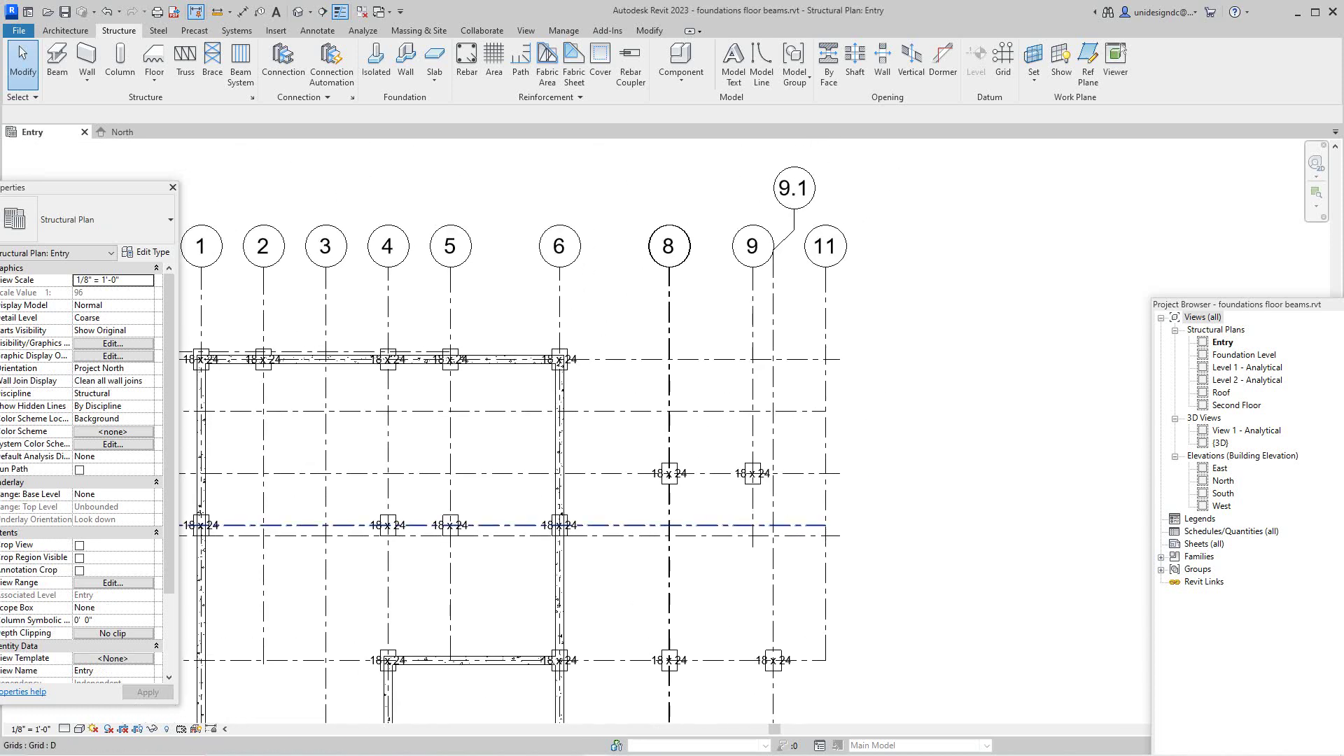
scroll(768, 522, "up", 2)
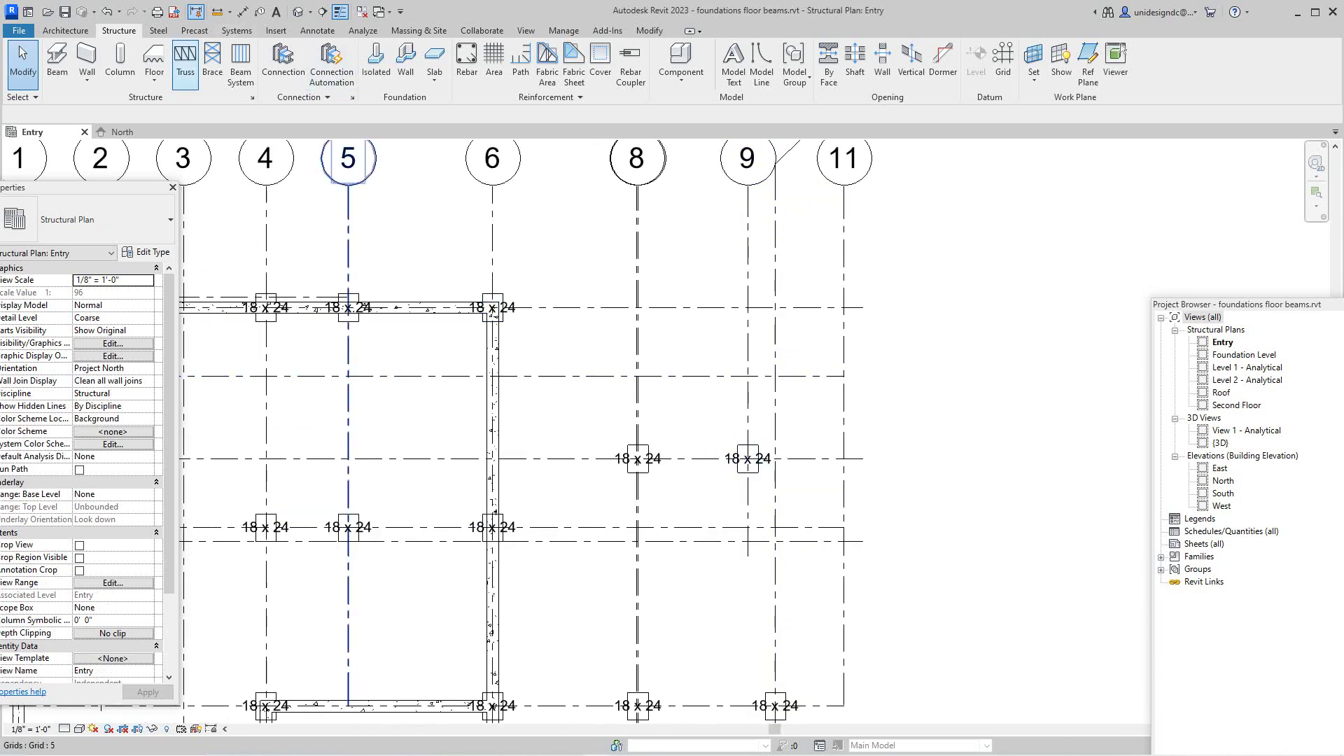
left_click(87, 61)
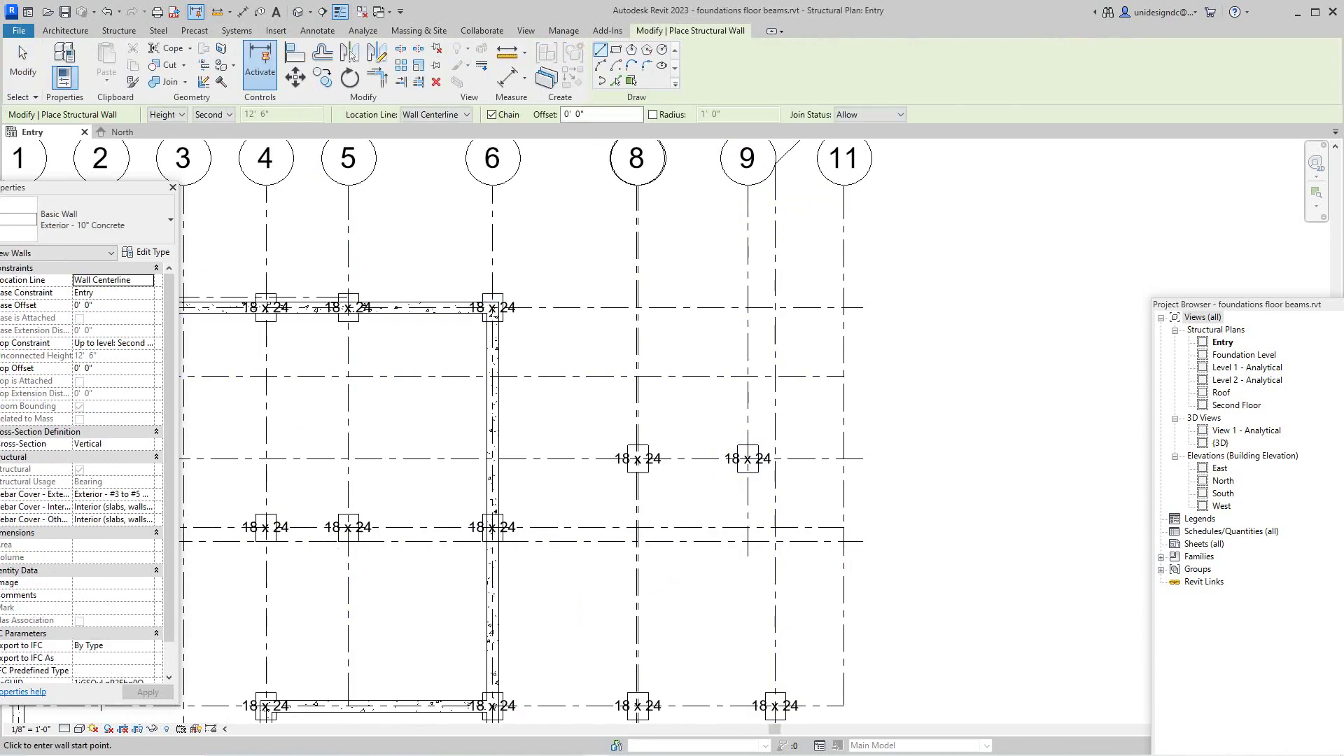
scroll(721, 545, "up", 2)
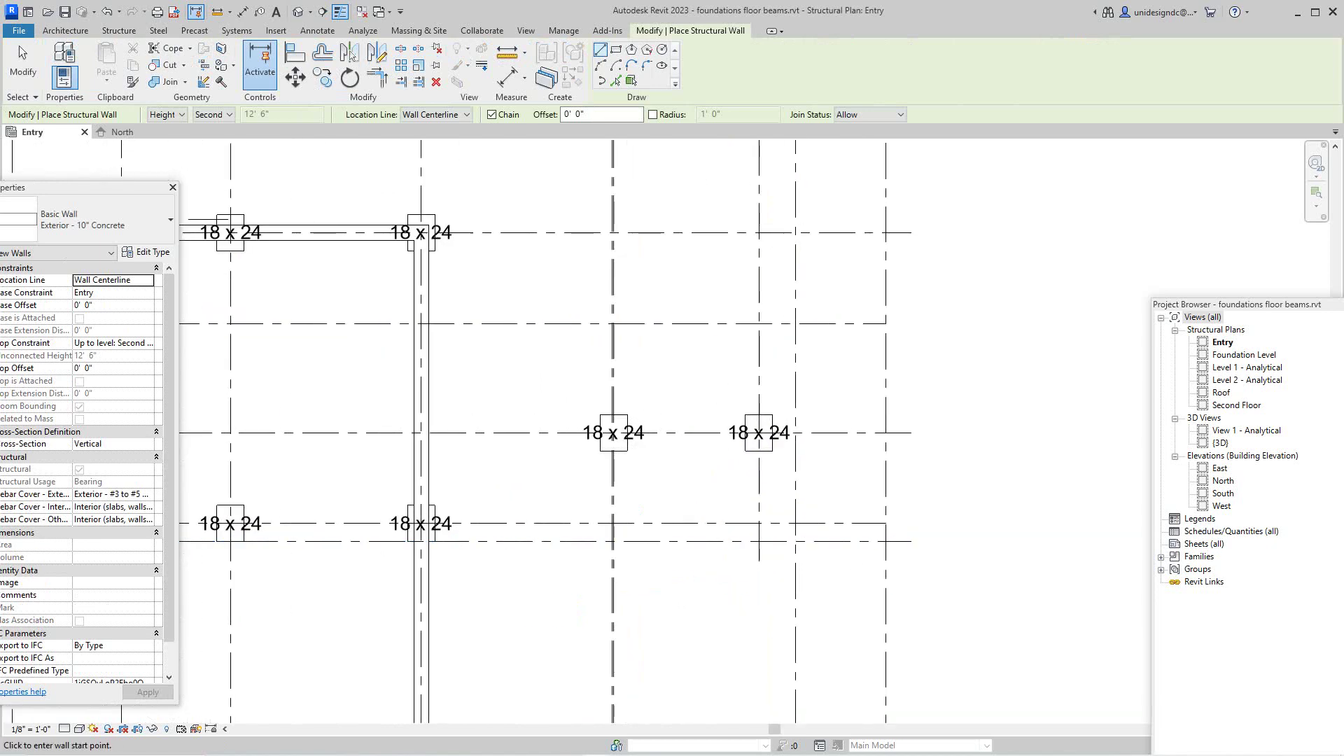
left_click(613, 432)
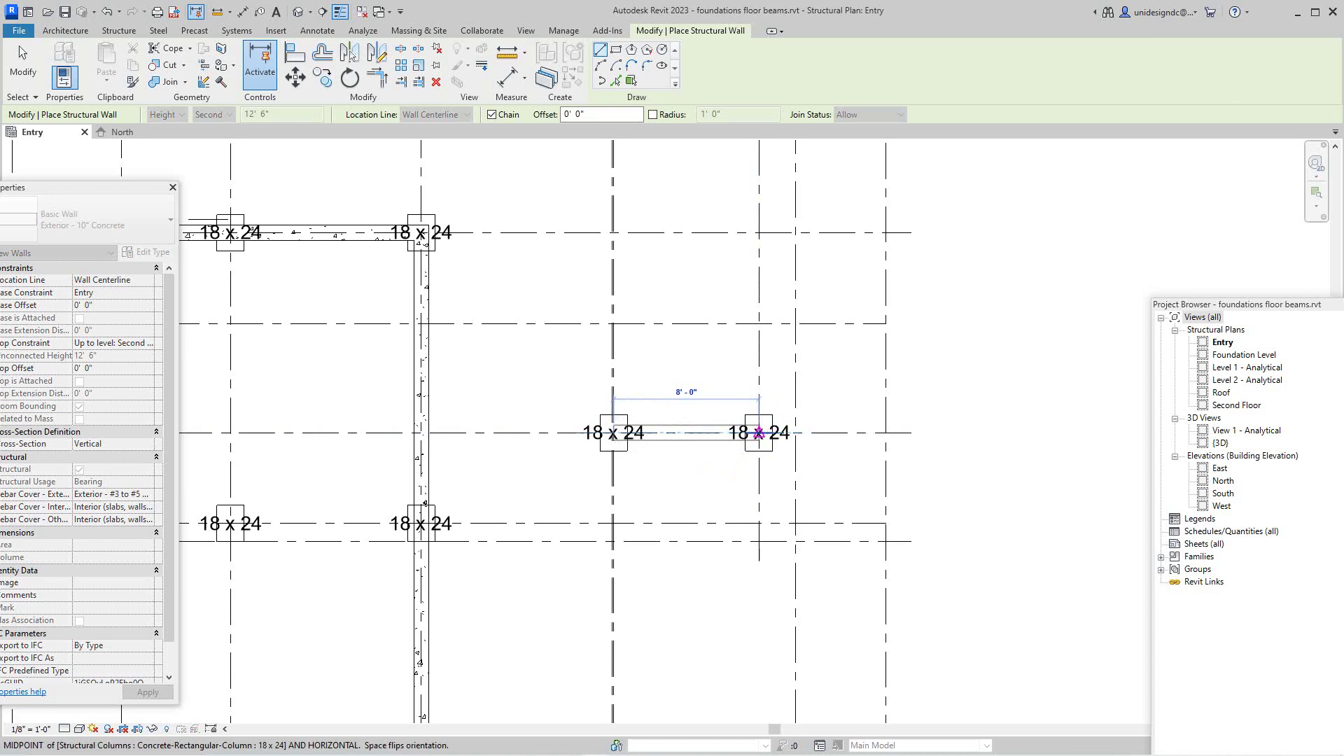
left_click(759, 433)
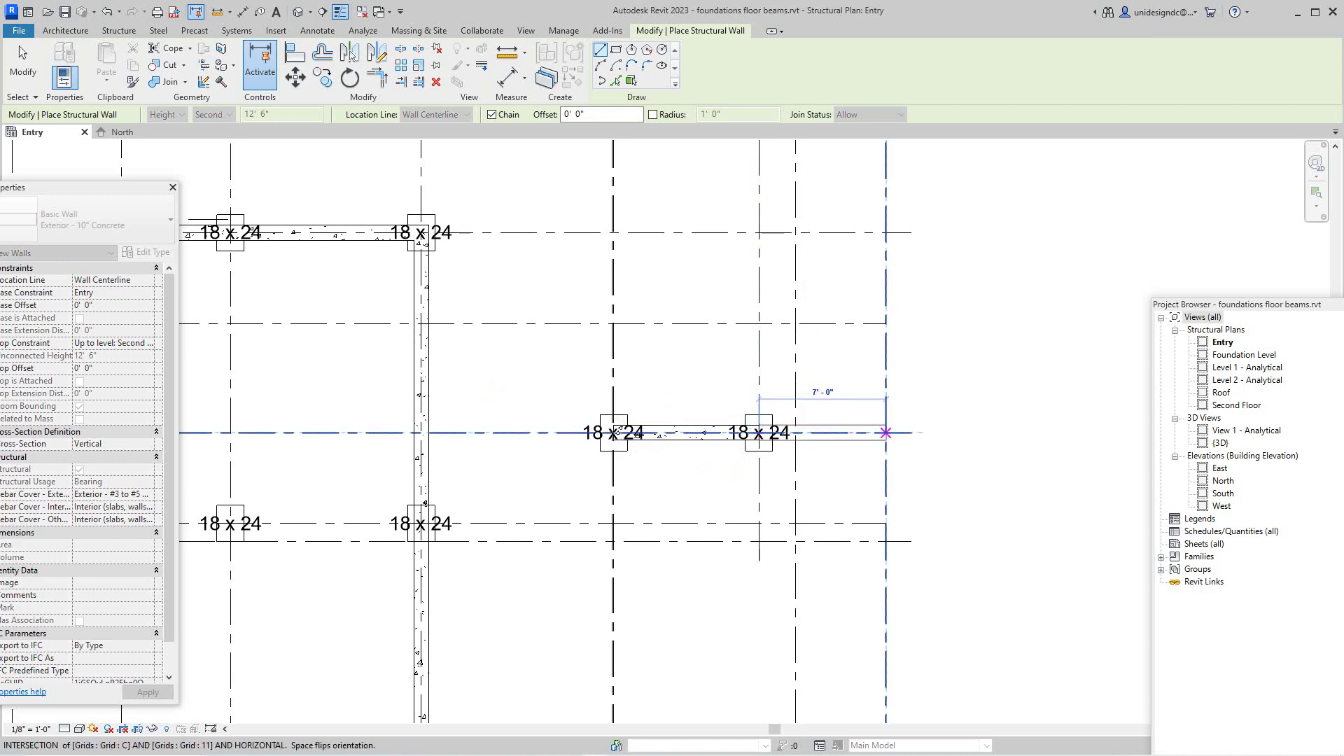
left_click(886, 432)
Continue the wall along grid 11 from grid C to grid F and end the chain
scroll(885, 448, "down", 3)
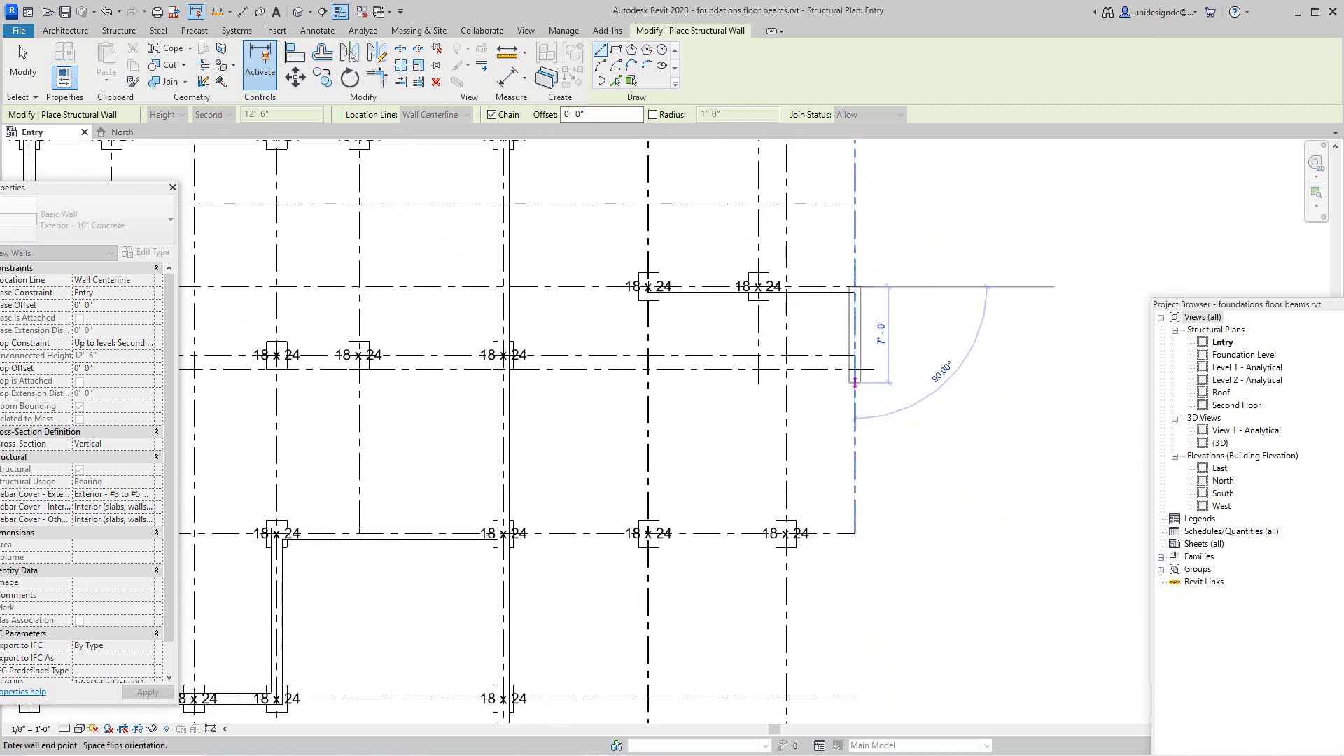
left_click(857, 531)
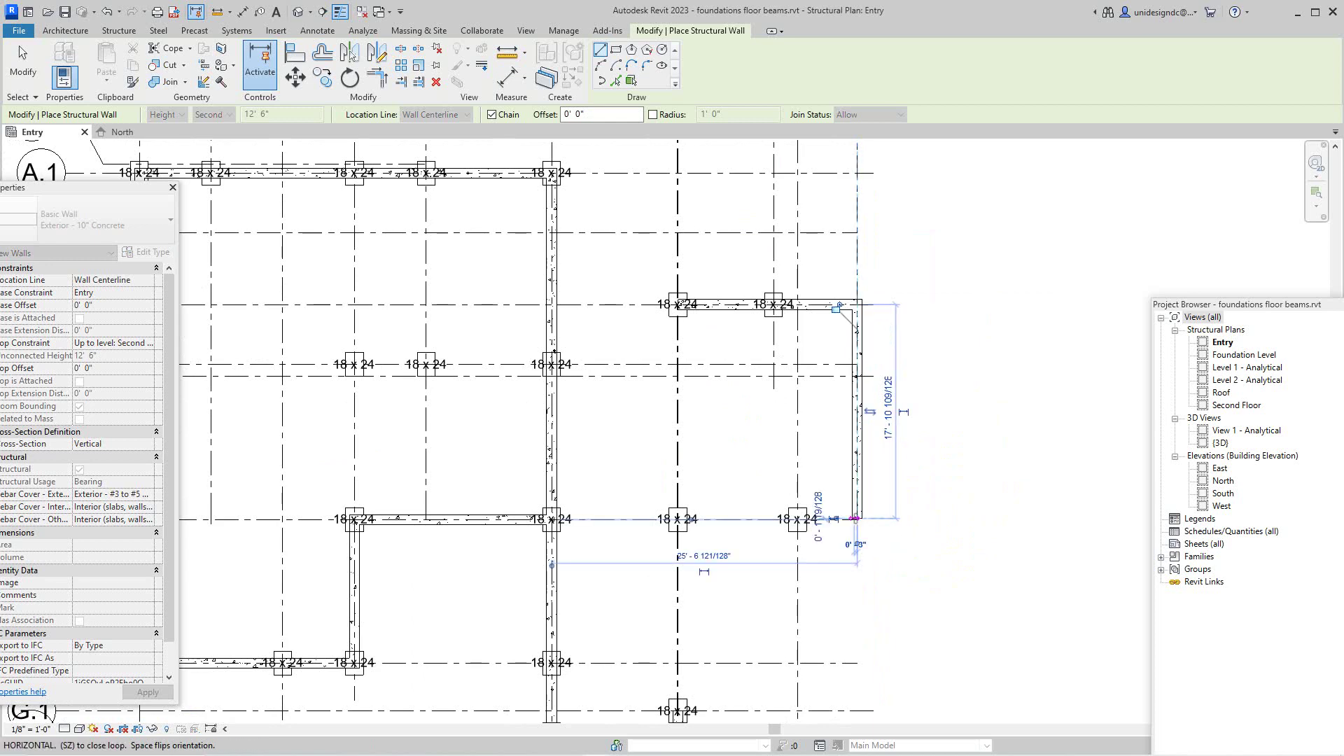
scroll(807, 522, "up", 2)
scroll(805, 522, "up", 1)
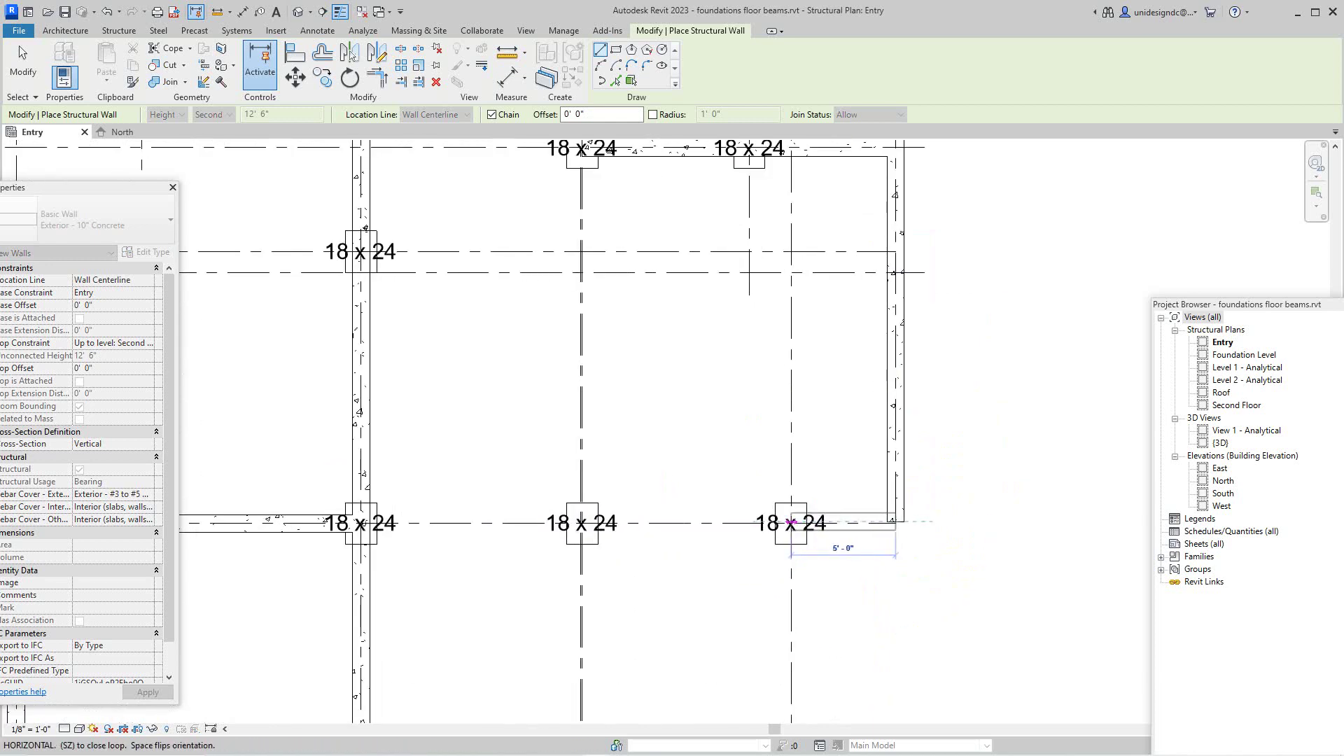
scroll(791, 521, "up", 2)
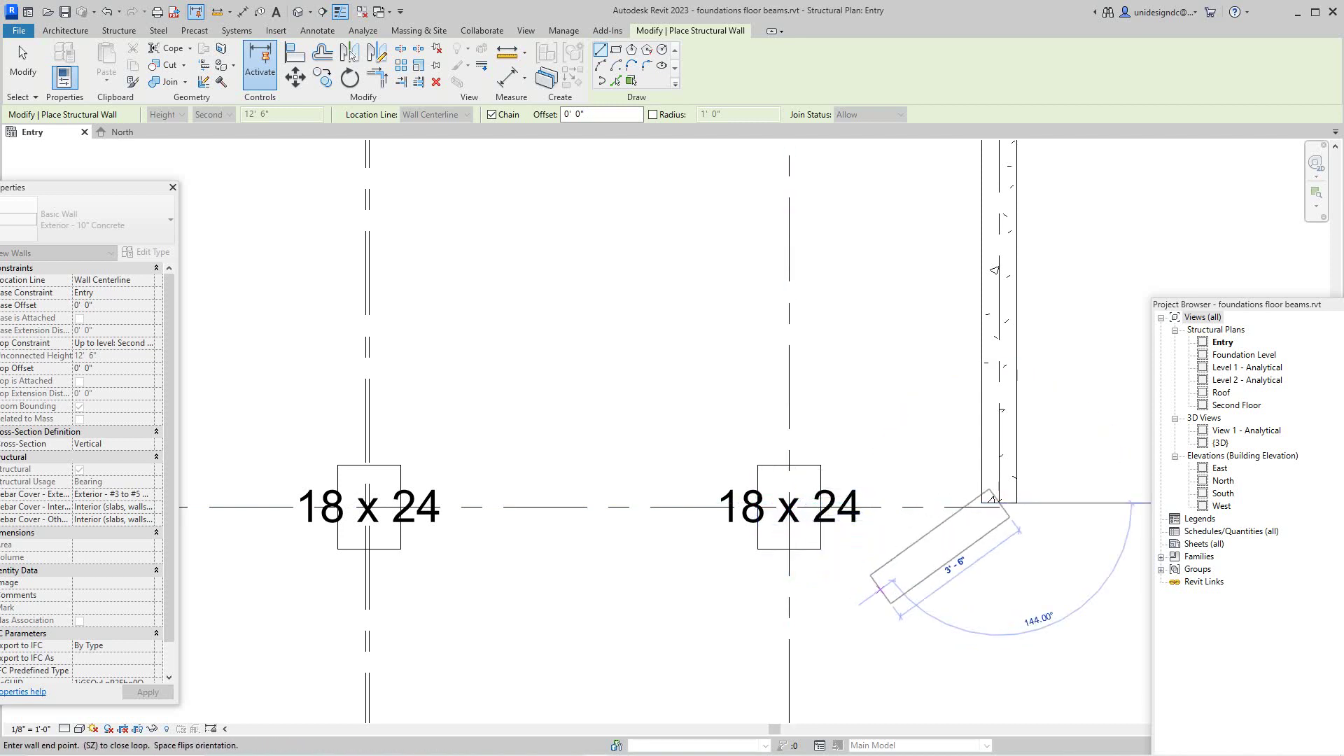
right_click(873, 598)
left_click(921, 361)
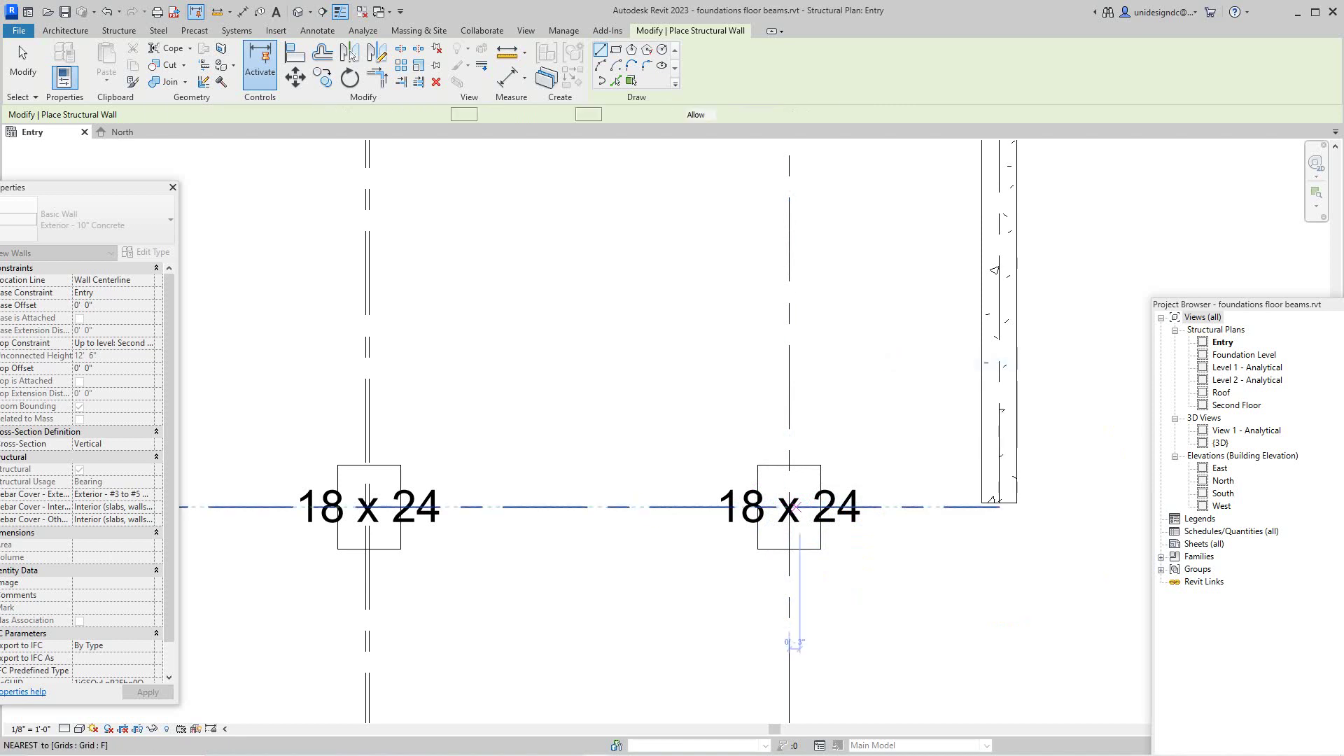
Draw a concrete wall along grid F from the grid 9.1 column to the wall corner at grid 11
left_click(788, 504)
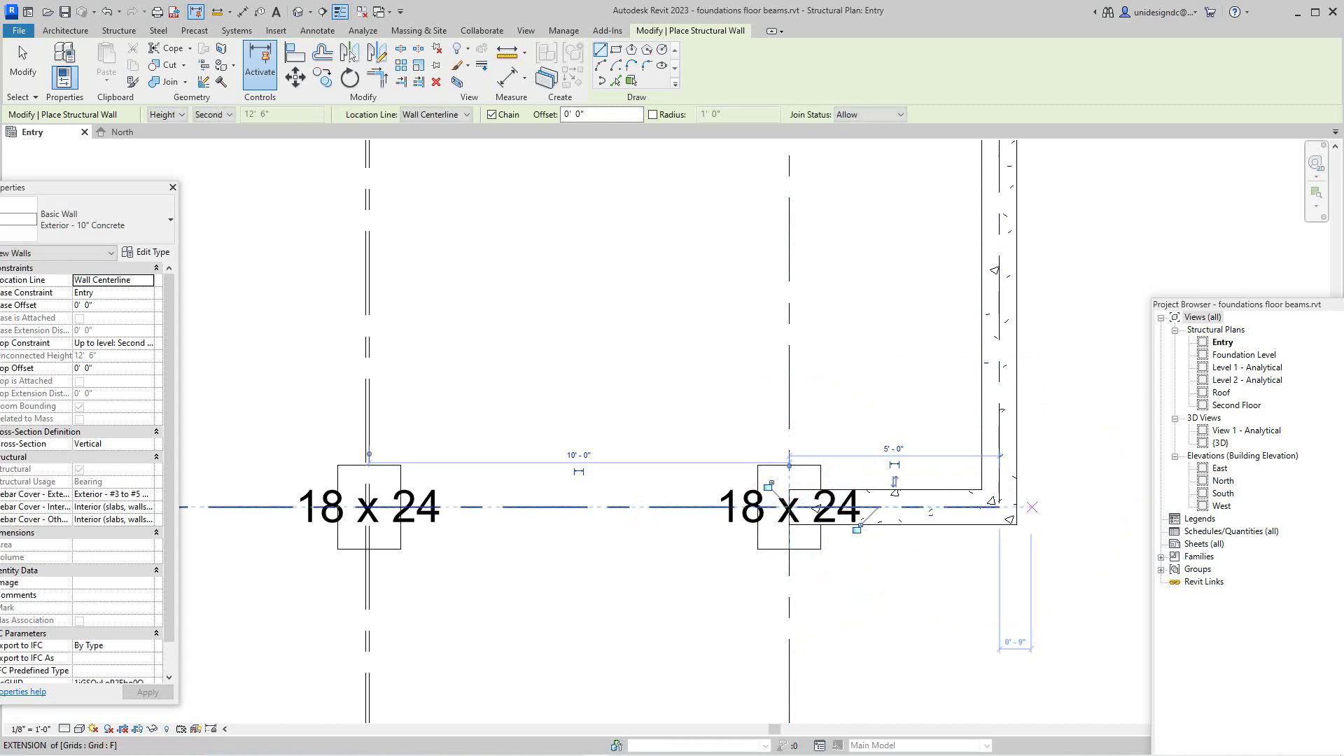
right_click(1030, 508)
left_click(1050, 518)
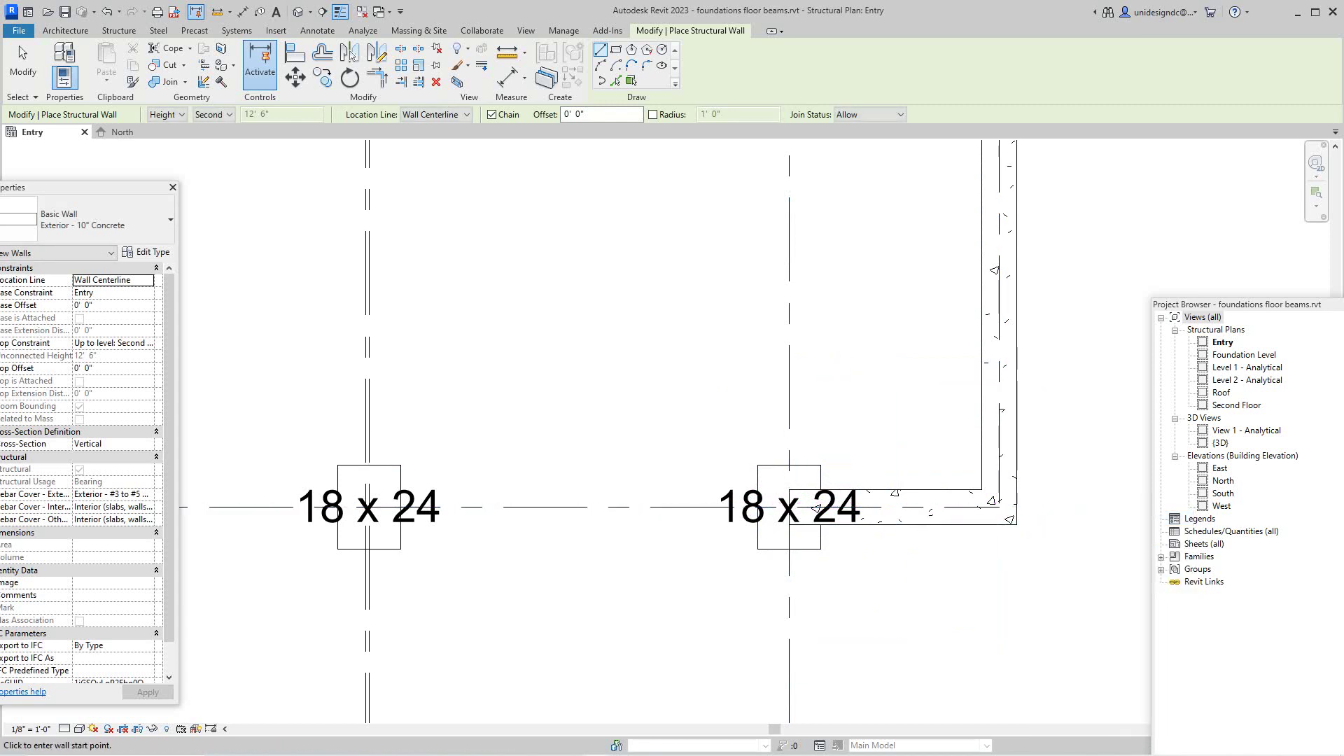
Draw a concrete wall along grid F from the grid 8 column to the grid 9.1 column
left_click(367, 506)
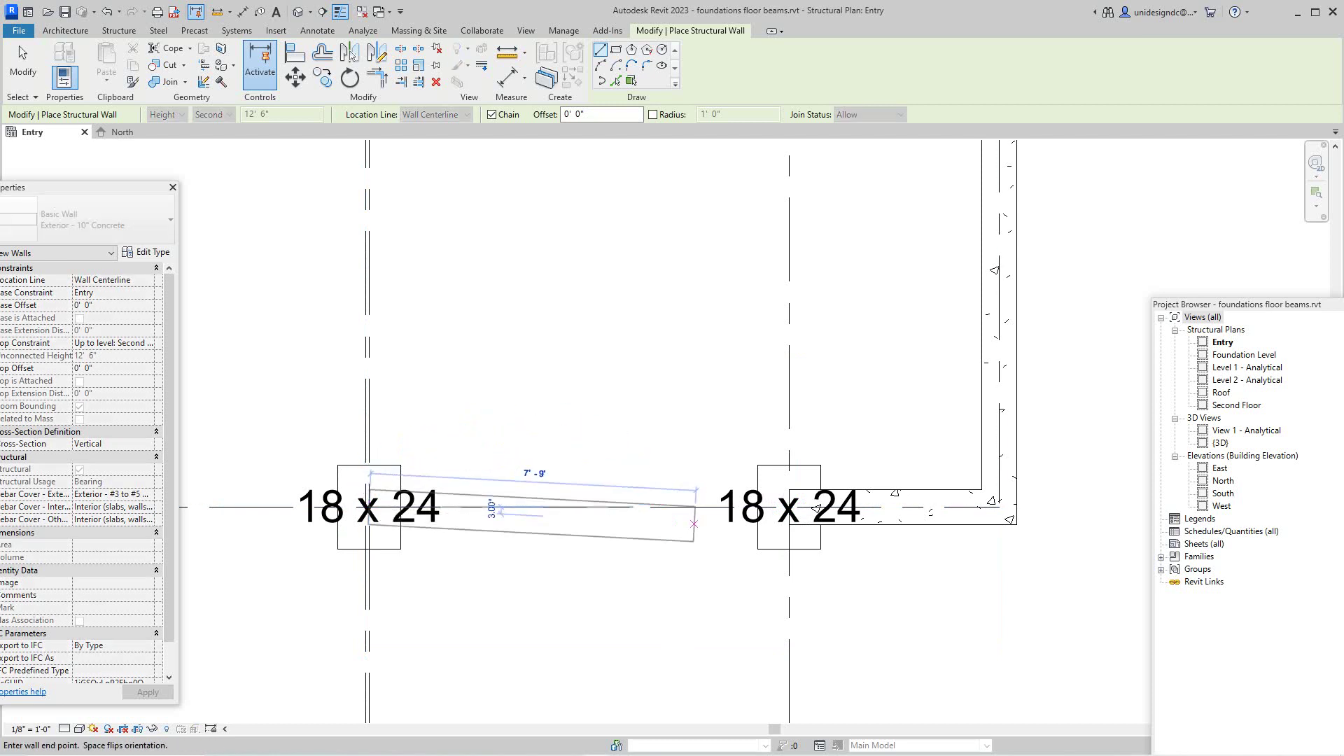
left_click(789, 507)
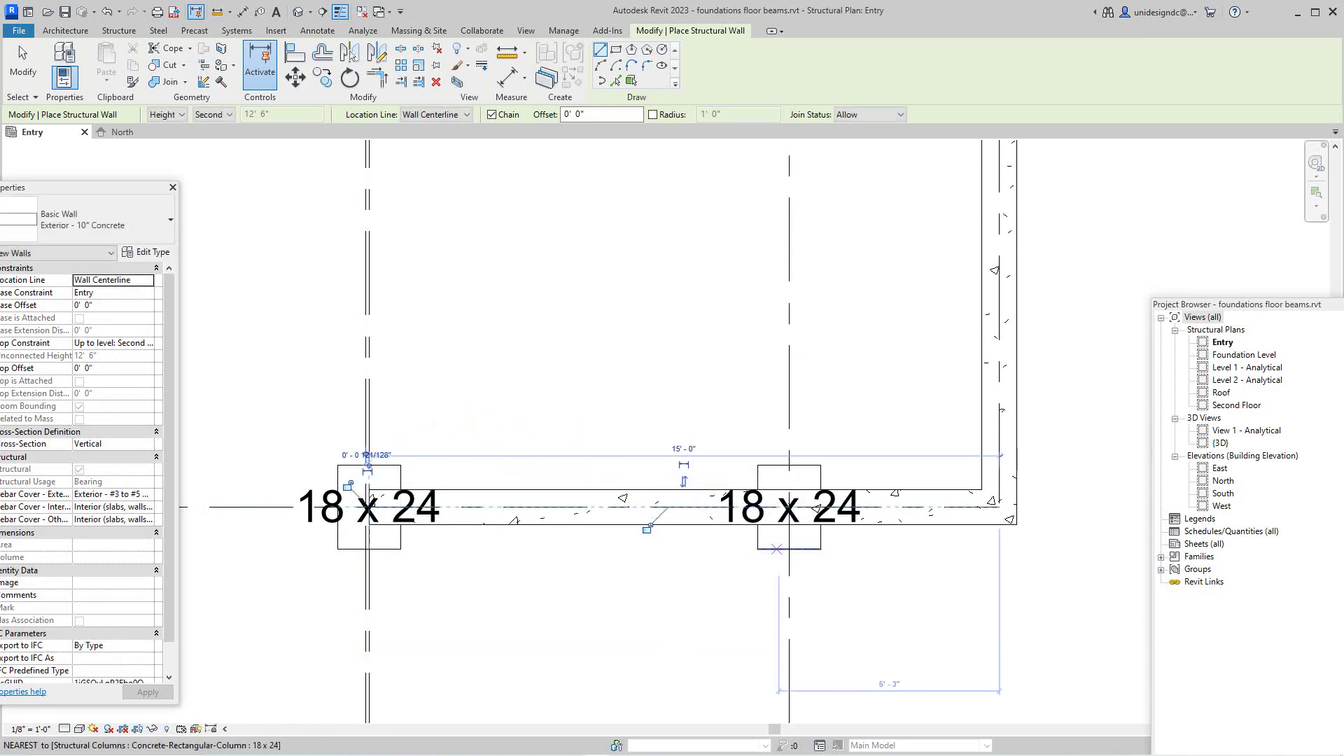
right_click(774, 548)
left_click(812, 320)
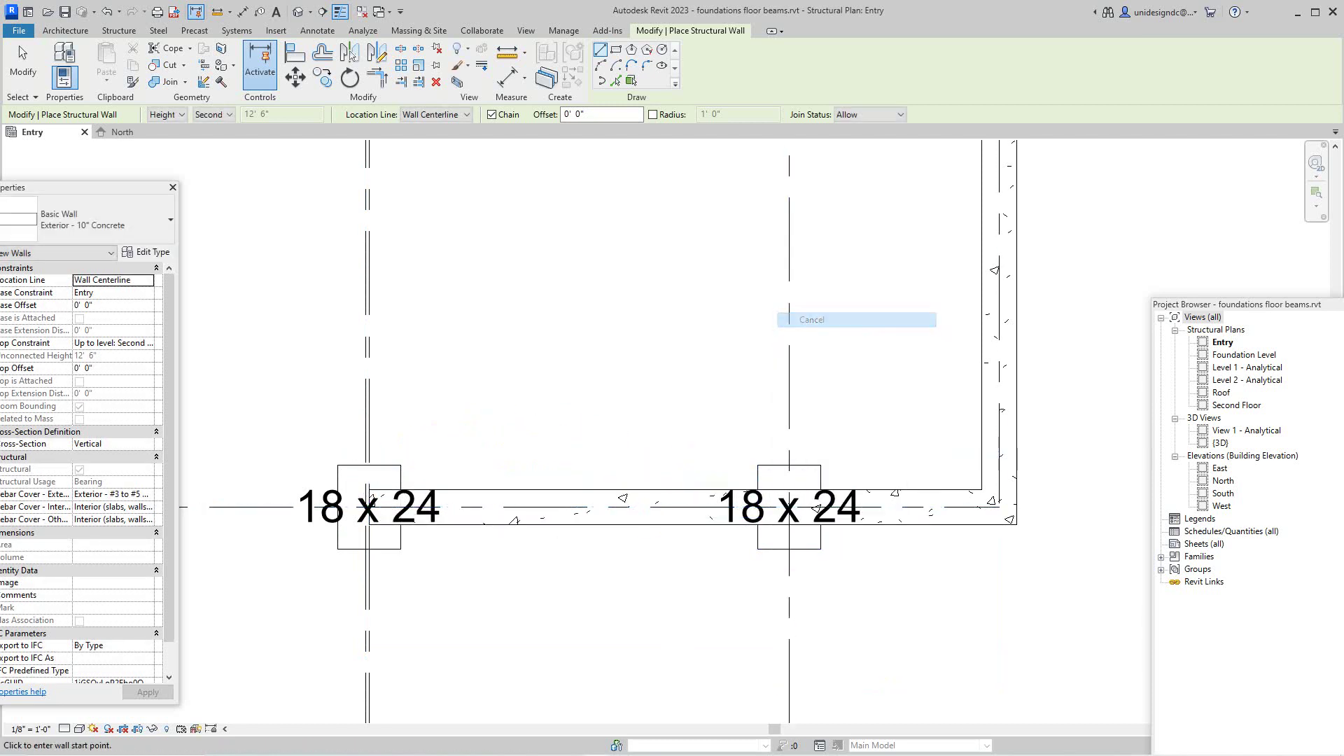
Close the gap along grid F with a concrete wall from the grid 8 column to the grid 6 column
scroll(650, 538, "down", 2)
middle_click_drag(650, 538, 912, 580)
scroll(717, 606, "down", 1)
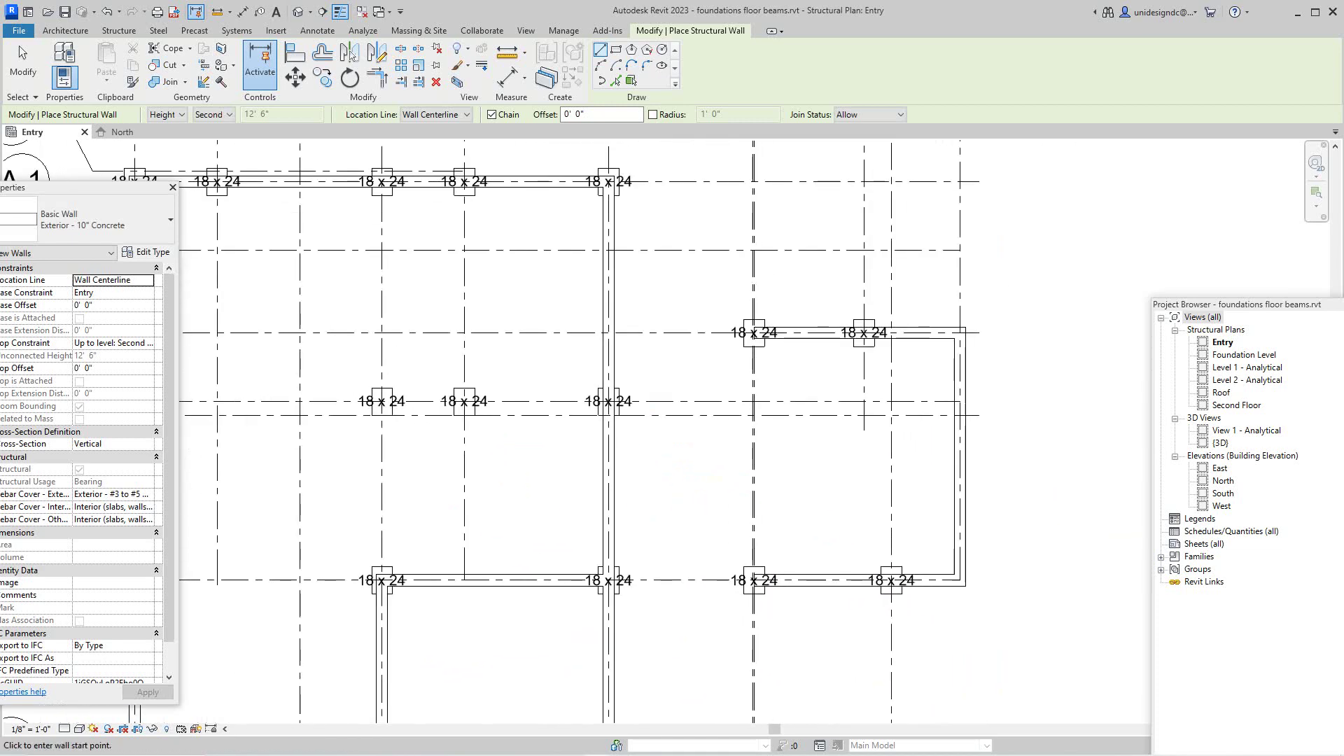
scroll(733, 607, "up", 1)
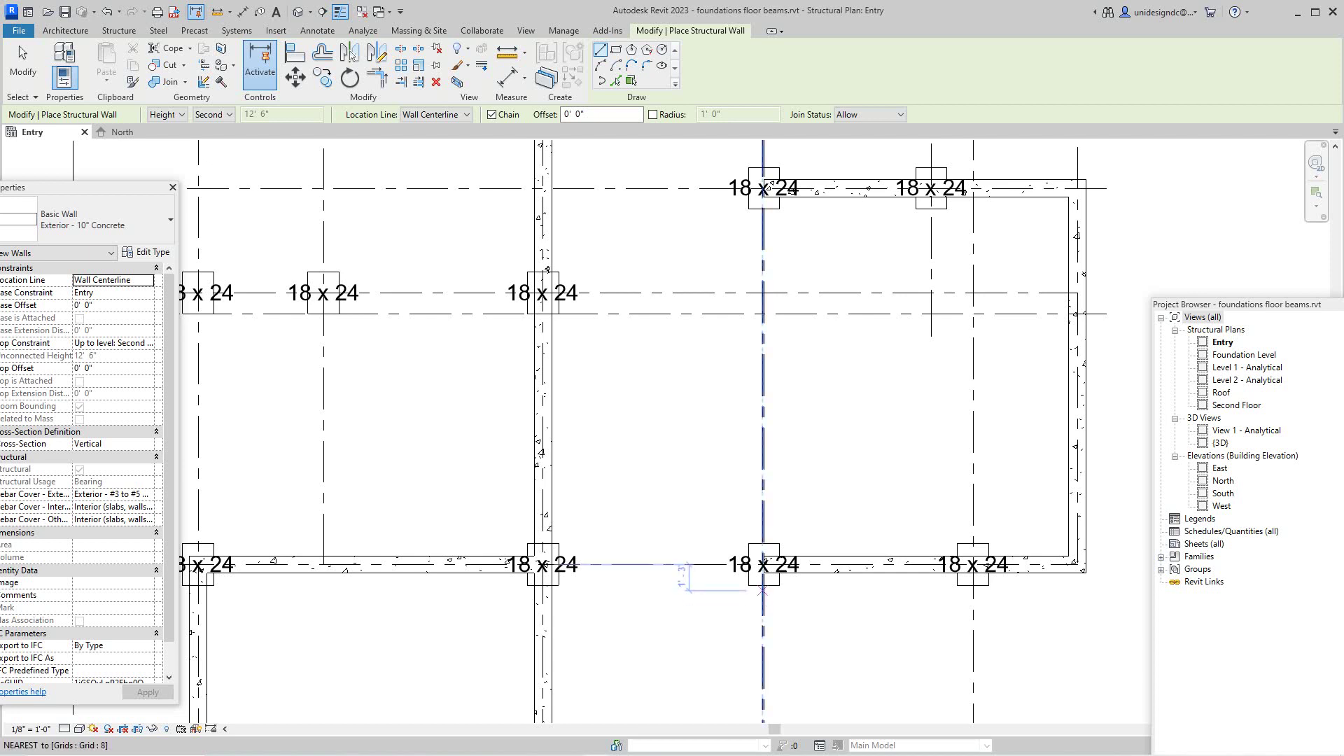
left_click(762, 564)
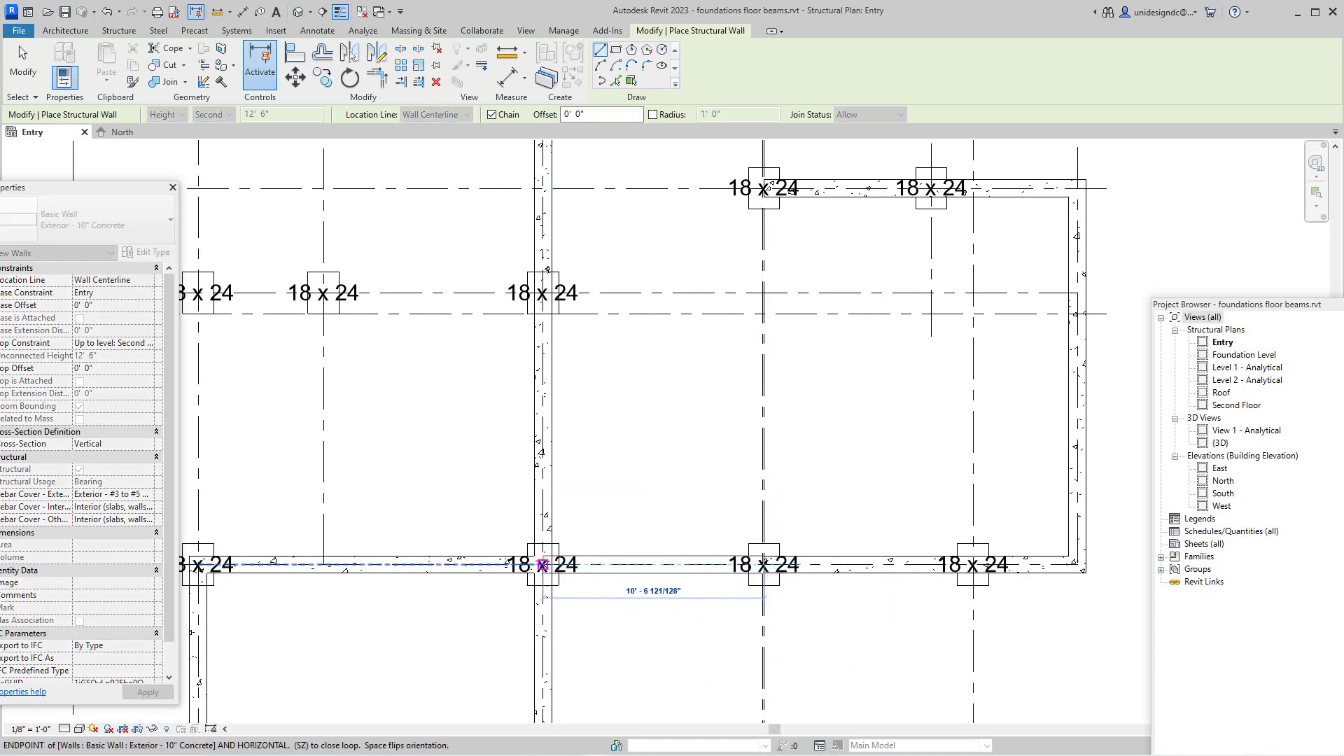
left_click(542, 564)
scroll(542, 564, "down", 4)
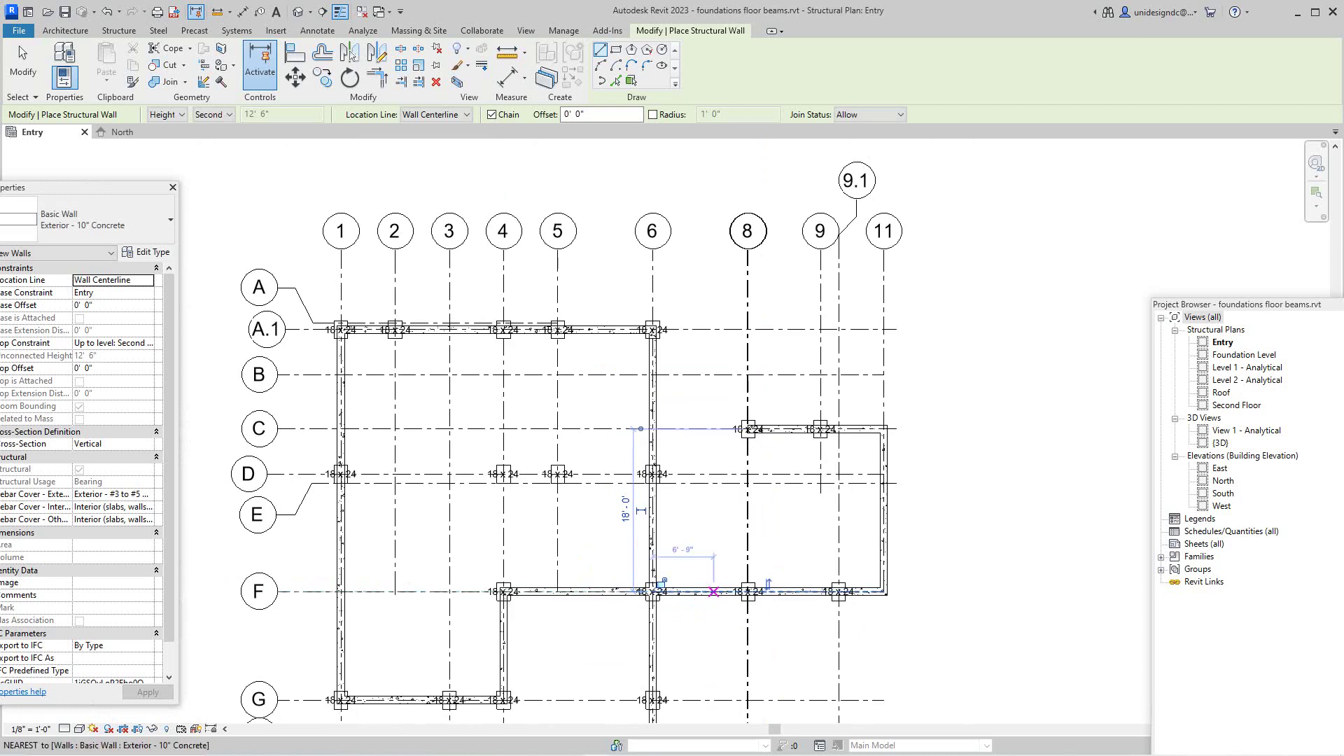
Open the default 3D view and examine the concrete walls and columns from the front and back of the building
scroll(692, 582, "down", 2)
middle_click_drag(689, 567, 687, 646)
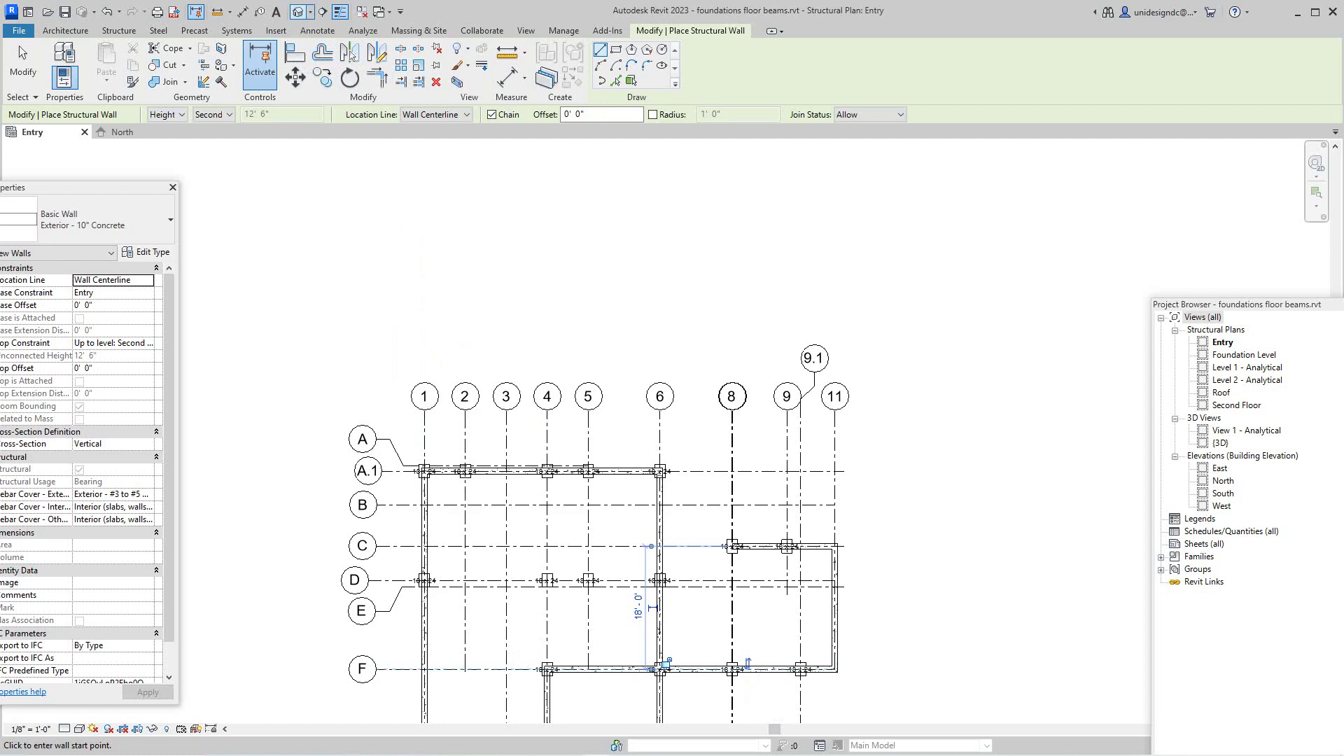
left_click(298, 12)
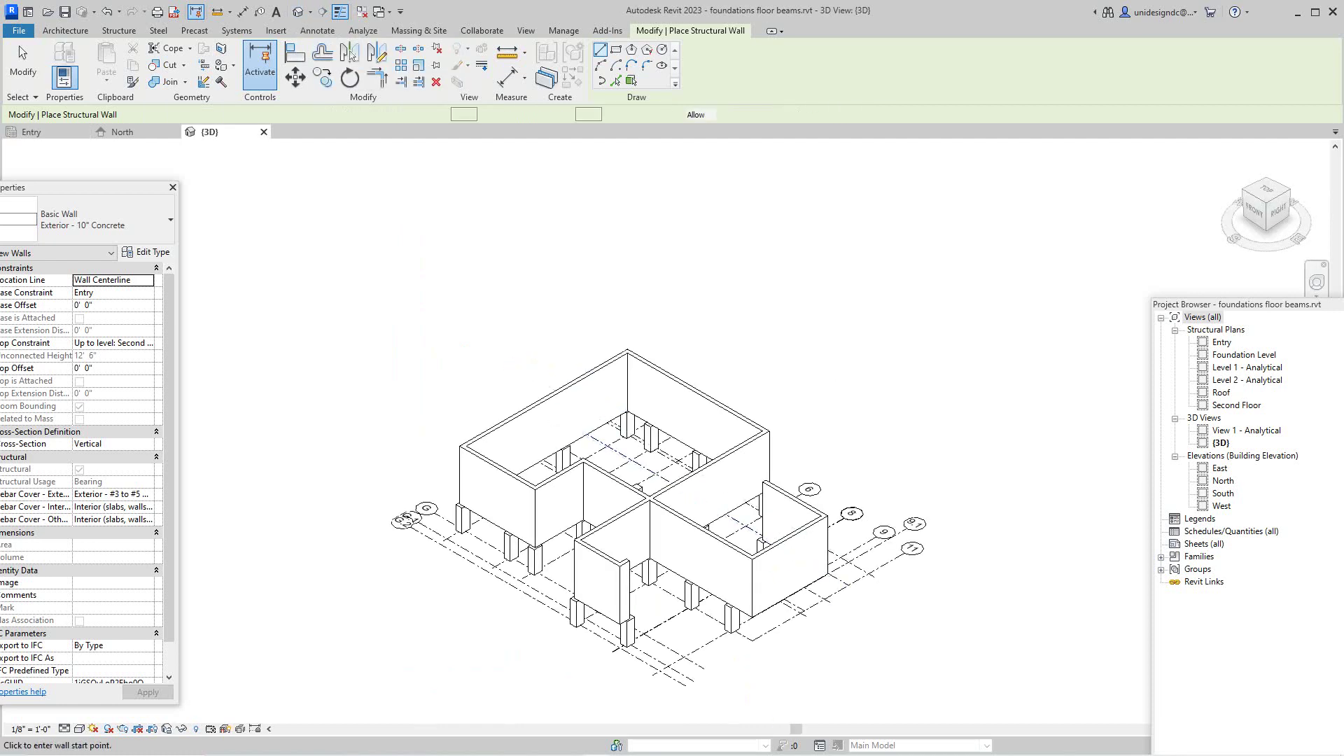
scroll(601, 617, "up", 2)
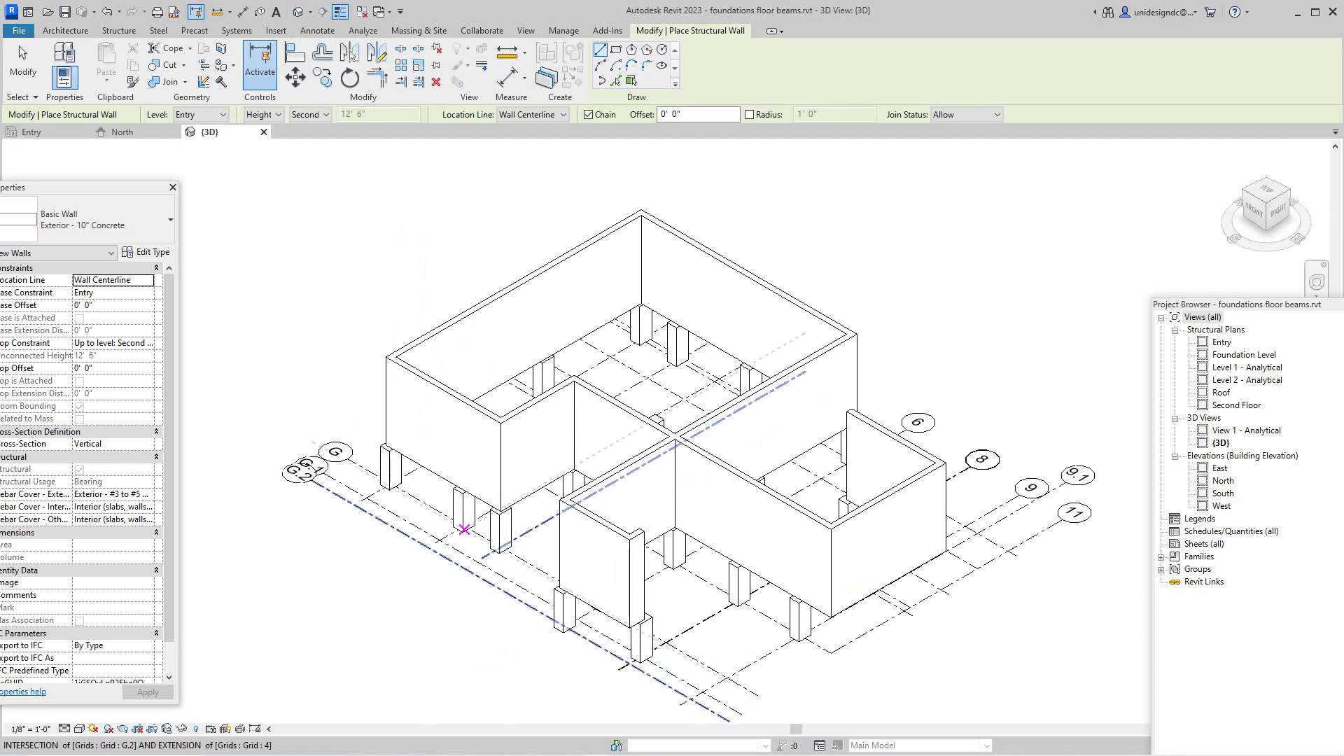
scroll(415, 428, "down", 3)
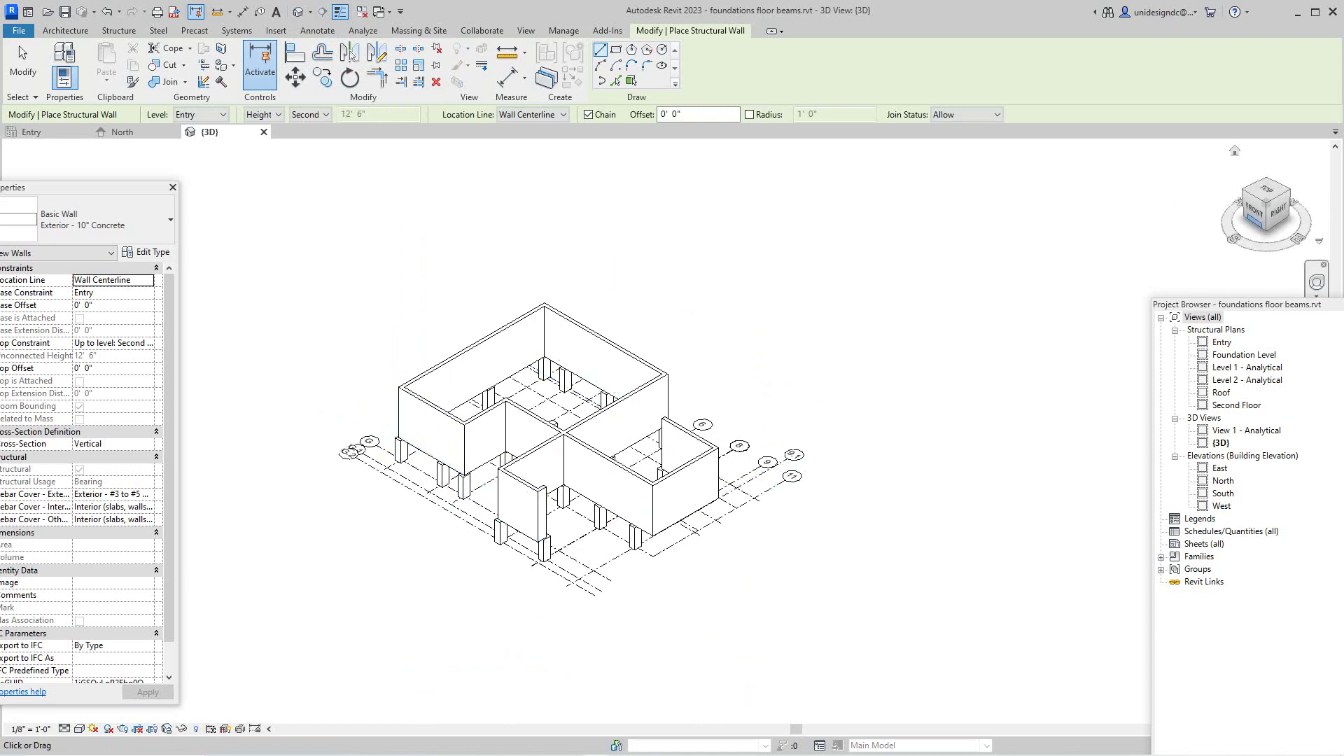
mouse_move(1255, 214)
left_mouse_down()
mouse_move(1251, 168)
mouse_move(1228, 167)
mouse_move(1182, 210)
mouse_move(1183, 179)
left_mouse_up()
scroll(655, 442, "up", 2)
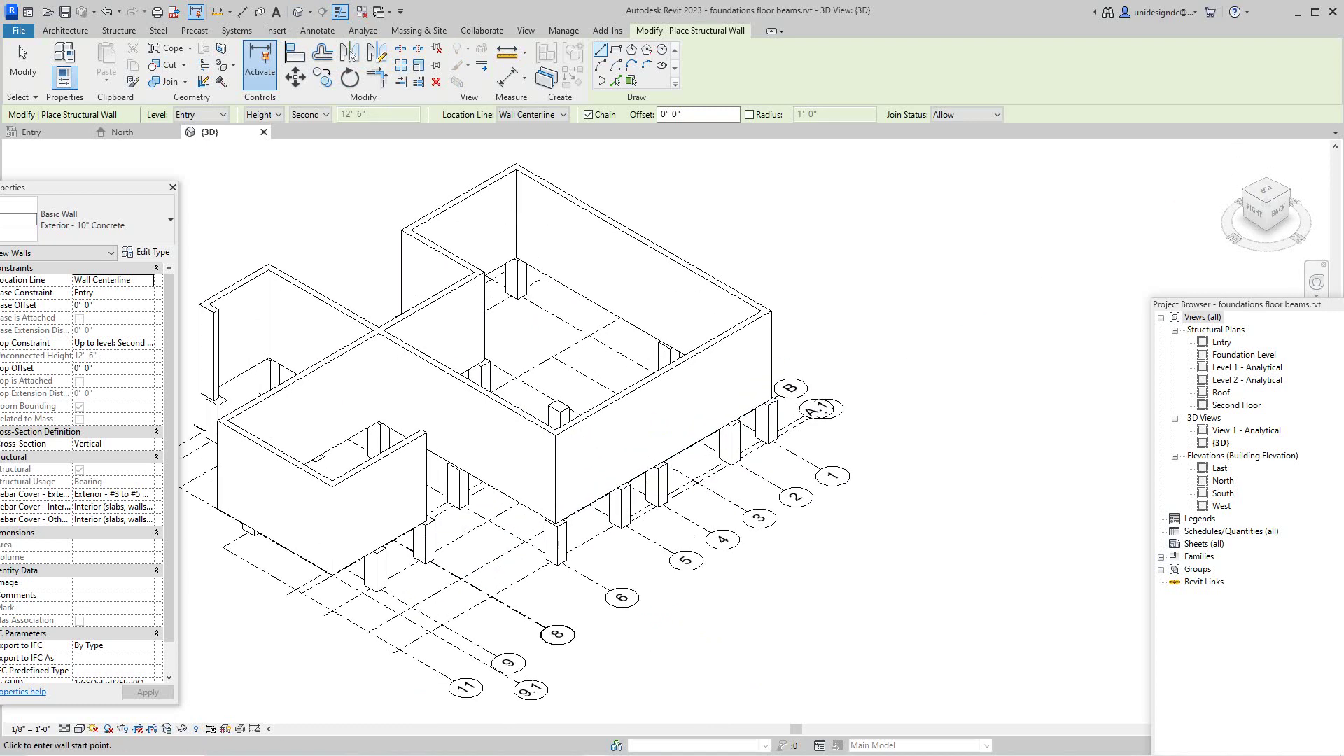
scroll(1019, 241, "down", 2)
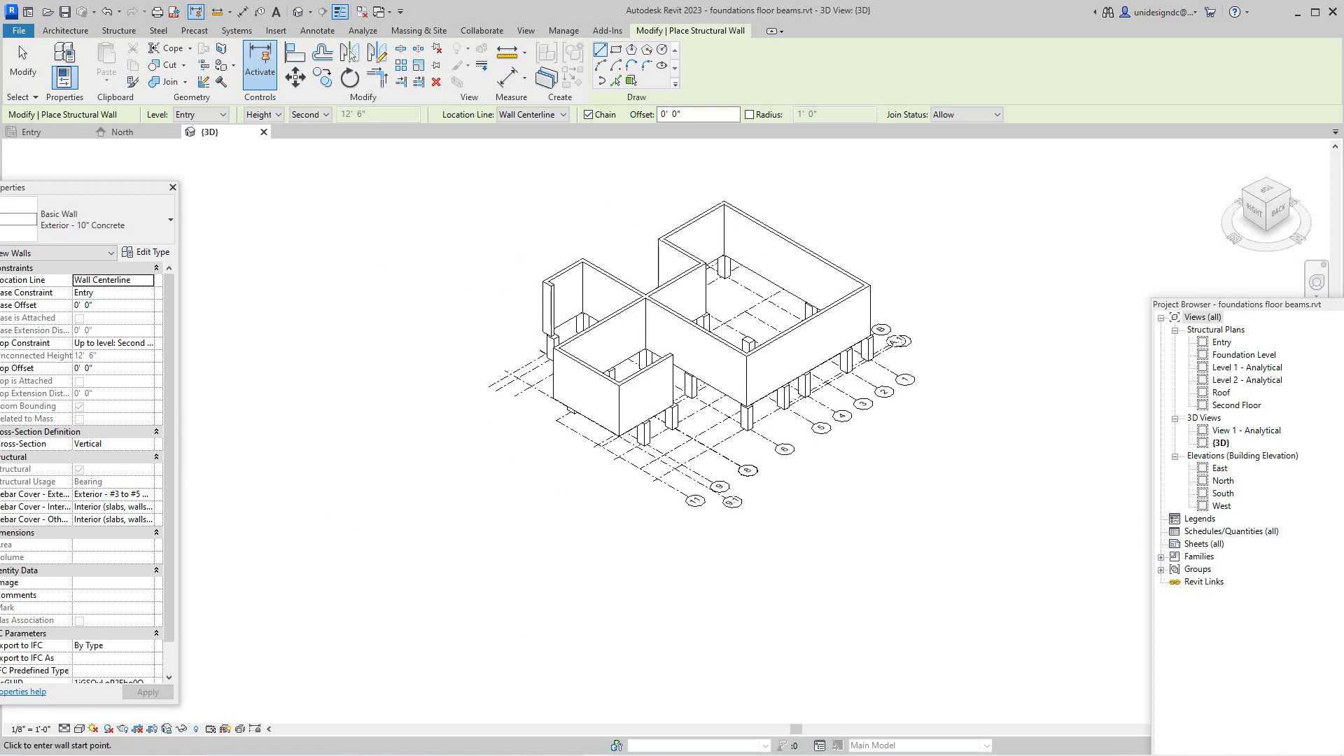
Select all the concrete walls in the 3D view and set their top constraint to Entry and base constraint to Foundation Level
right_click(1035, 232)
left_click(1078, 242)
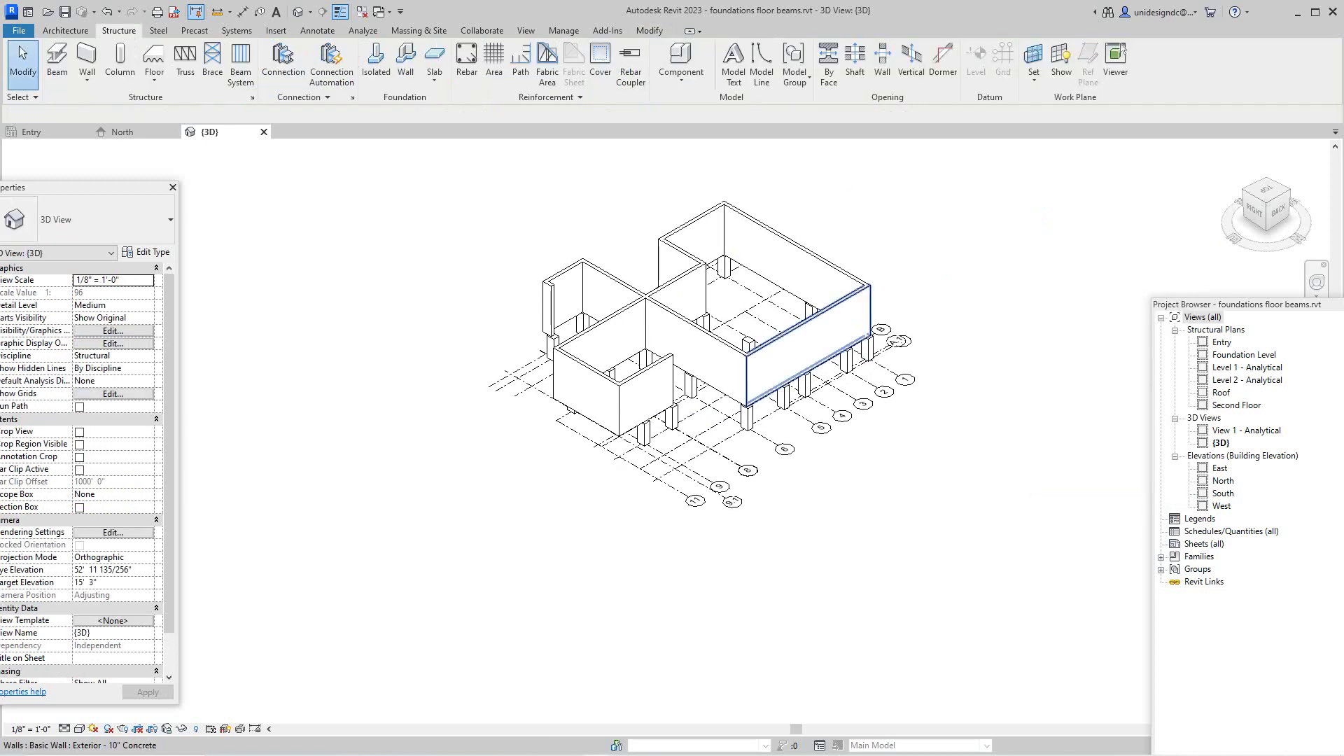
key("Tab")
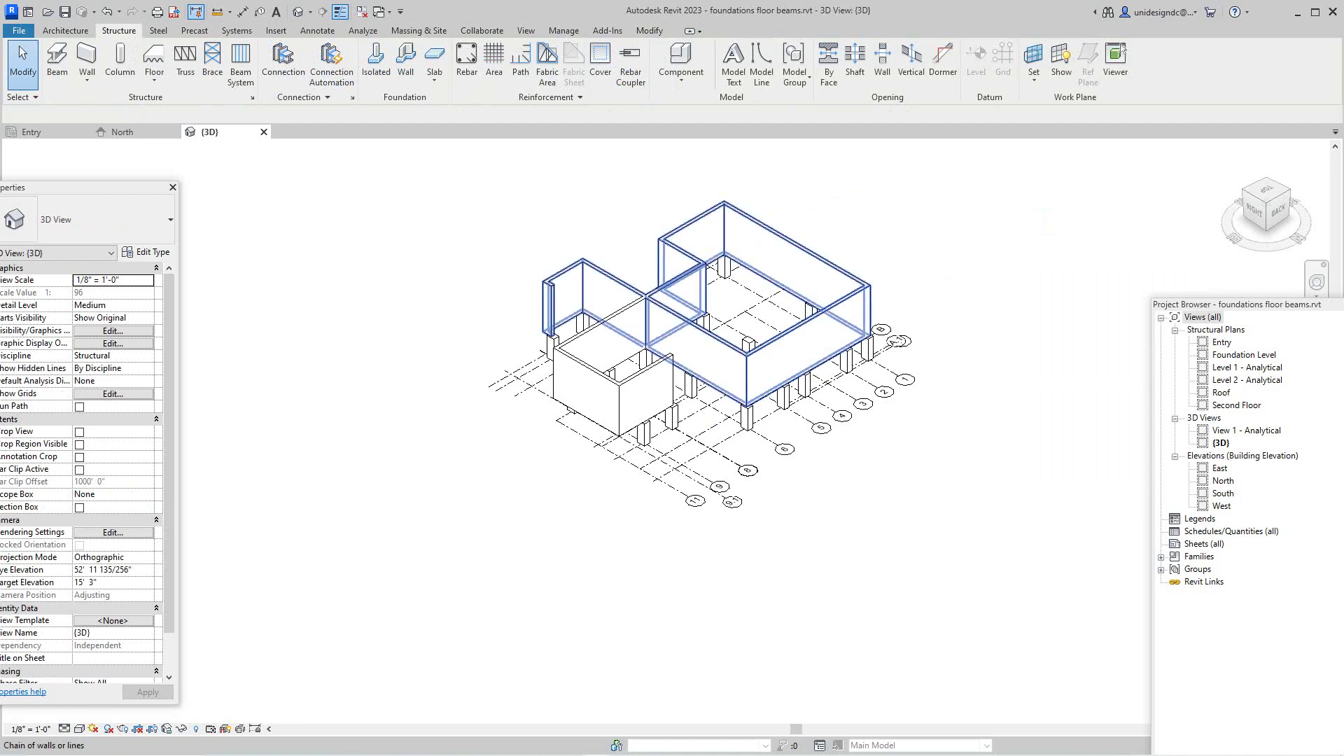
left_click(778, 358)
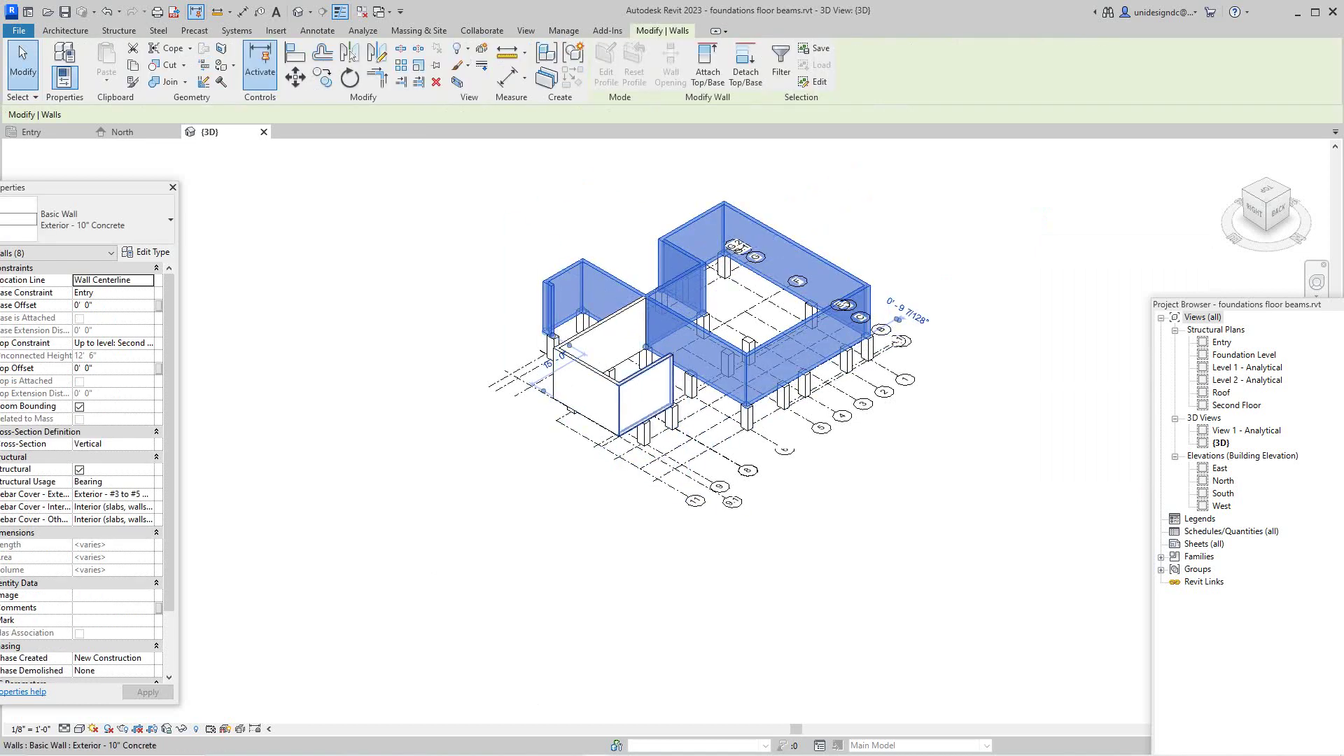
key("Tab")
left_click(640, 405, "ctrl")
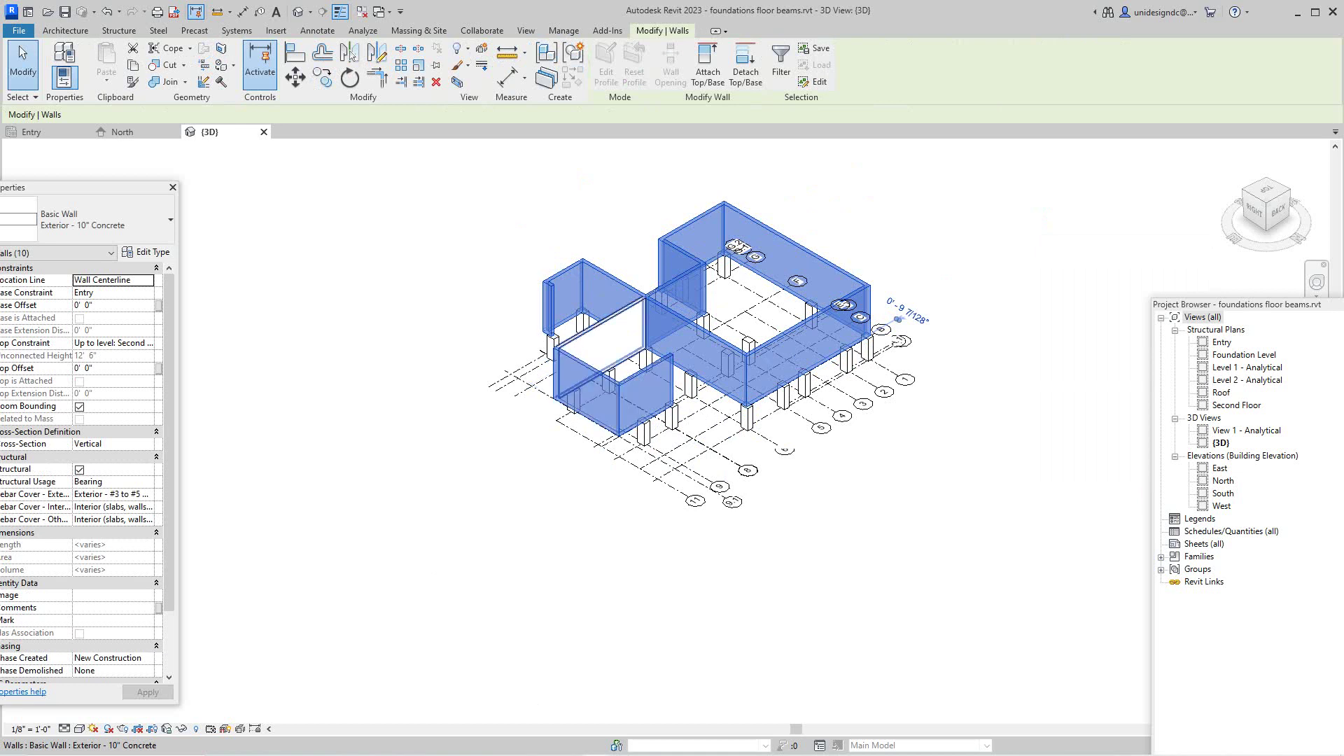
left_click(601, 325, "ctrl")
scroll(716, 441, "down", 2)
middle_click_drag(718, 442, 792, 459)
scroll(791, 458, "down", 1)
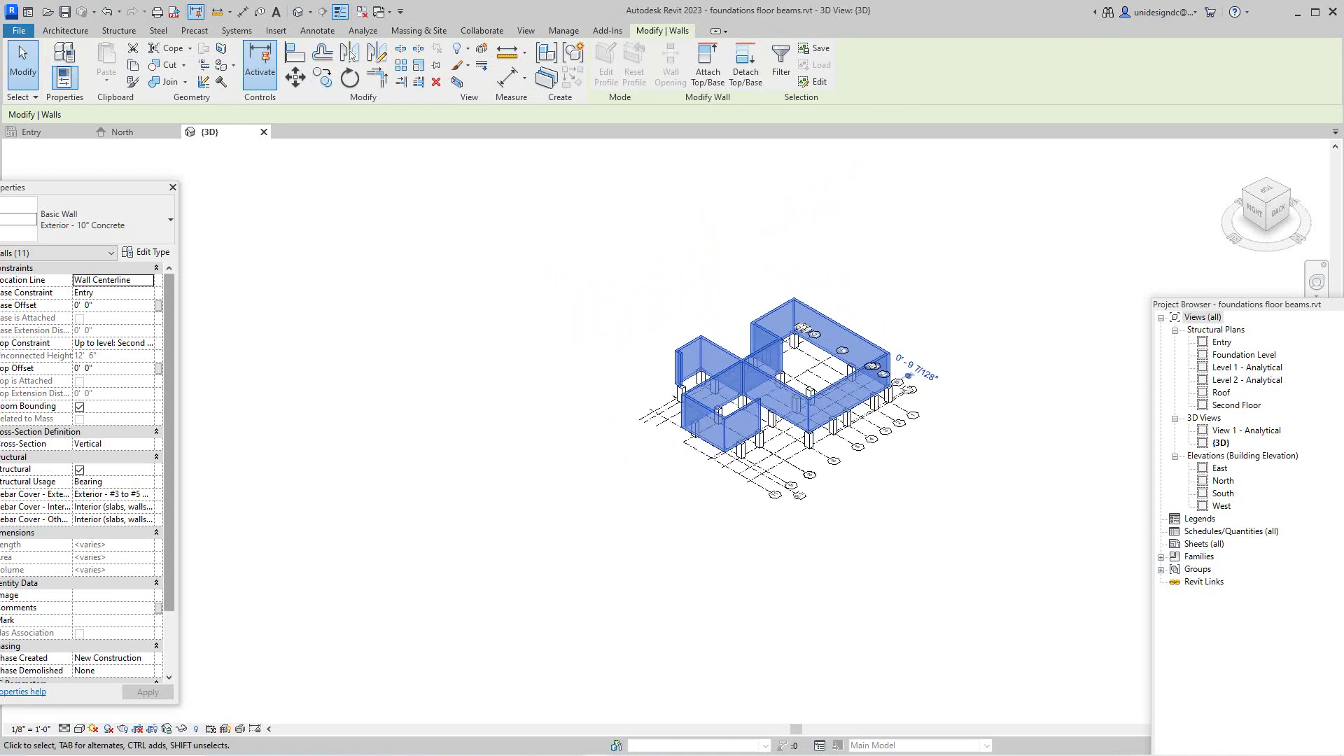
left_click_drag(144, 190, 303, 154)
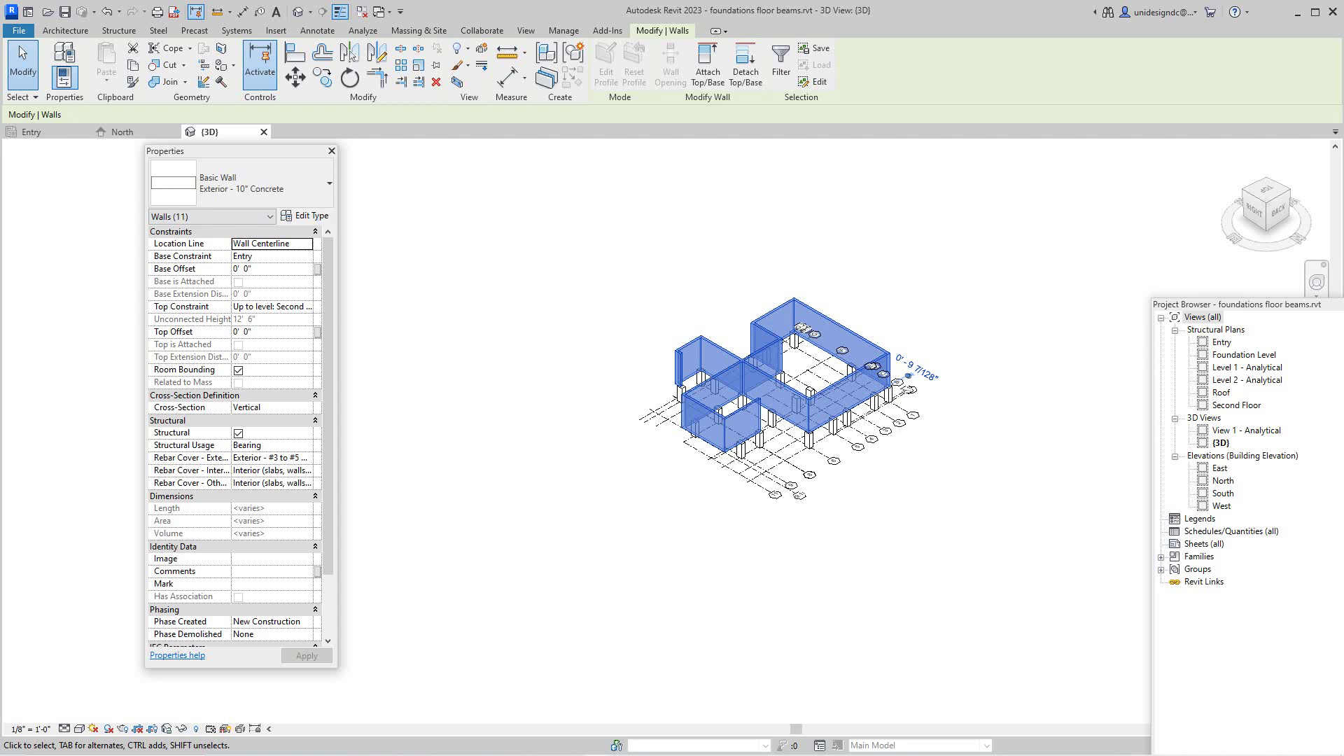
left_click(306, 307)
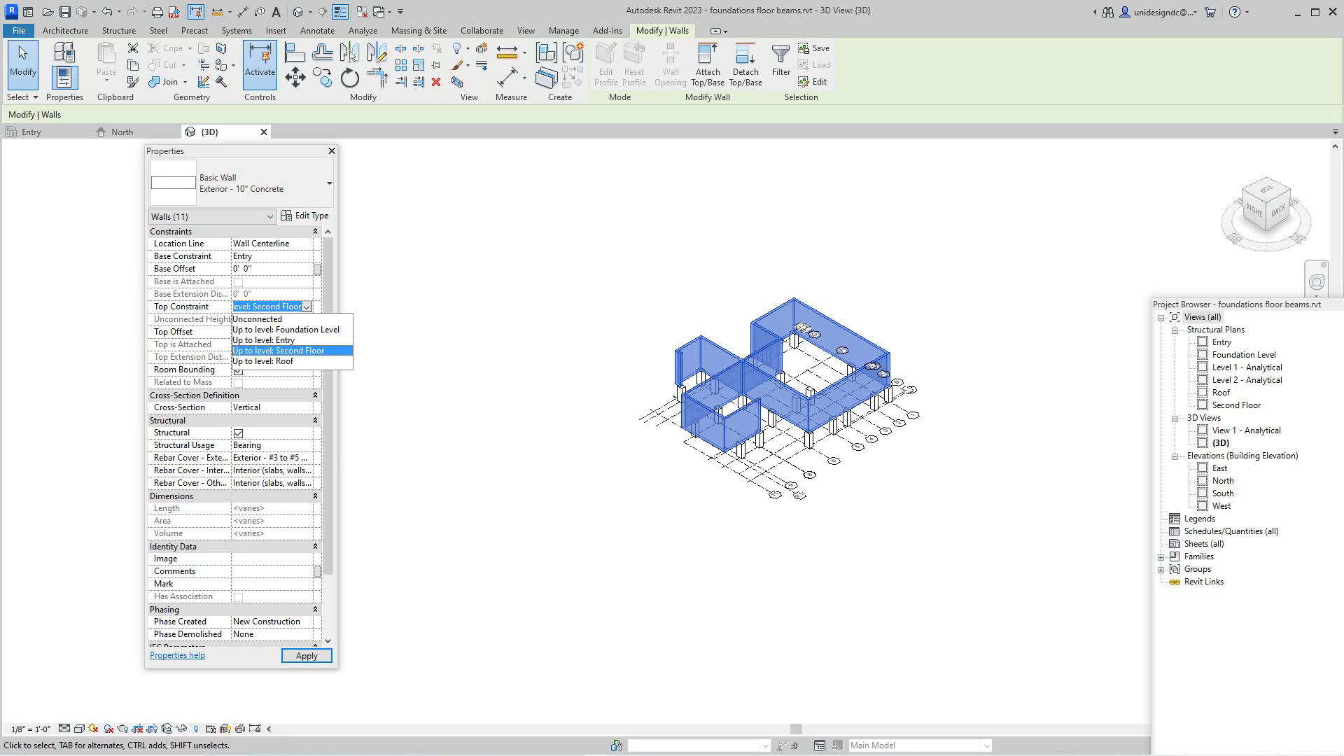
left_click(265, 340)
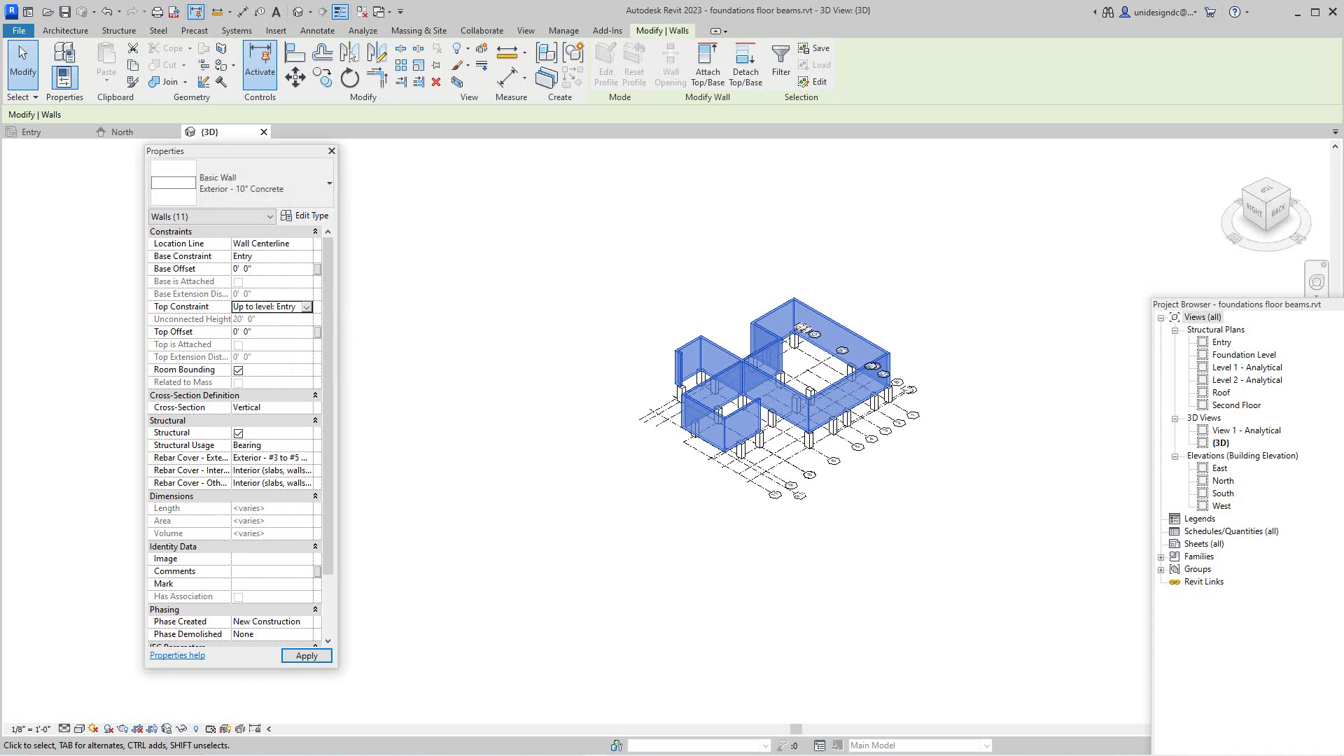
left_click(306, 257)
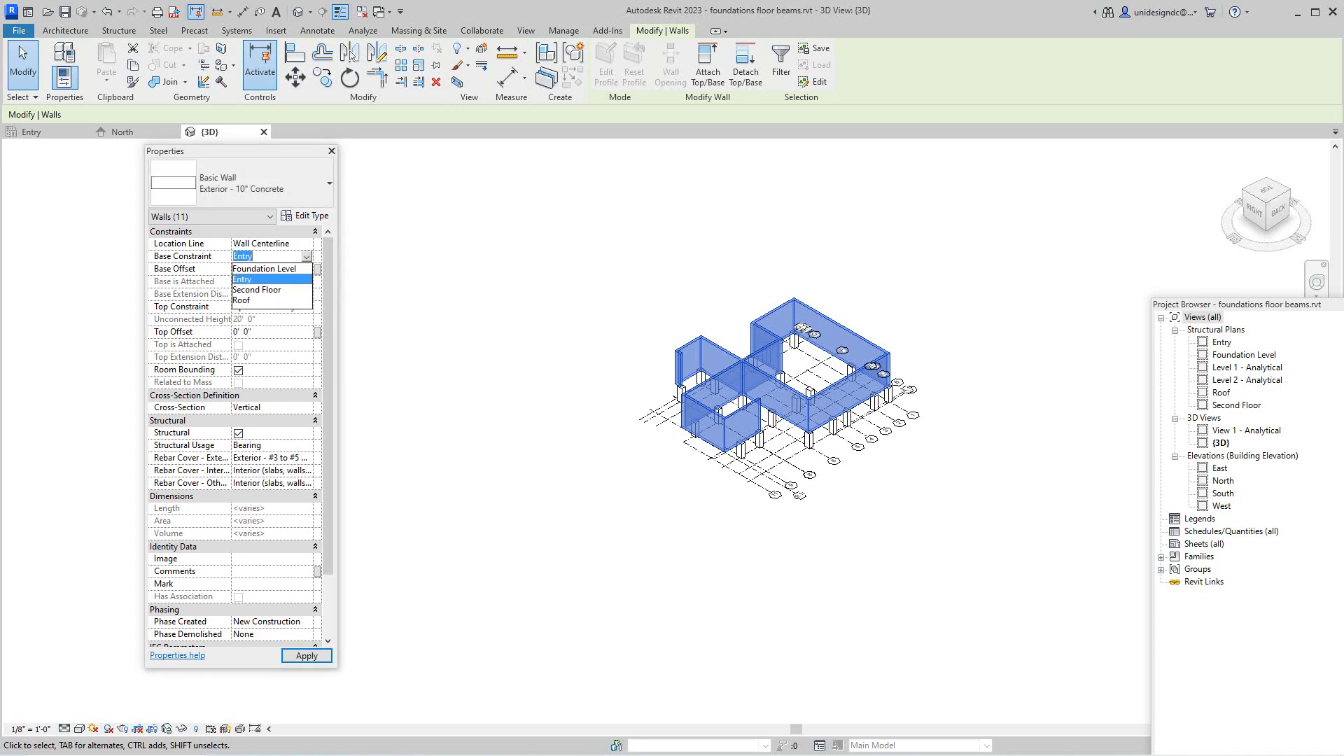
left_click(264, 269)
key("Escape")
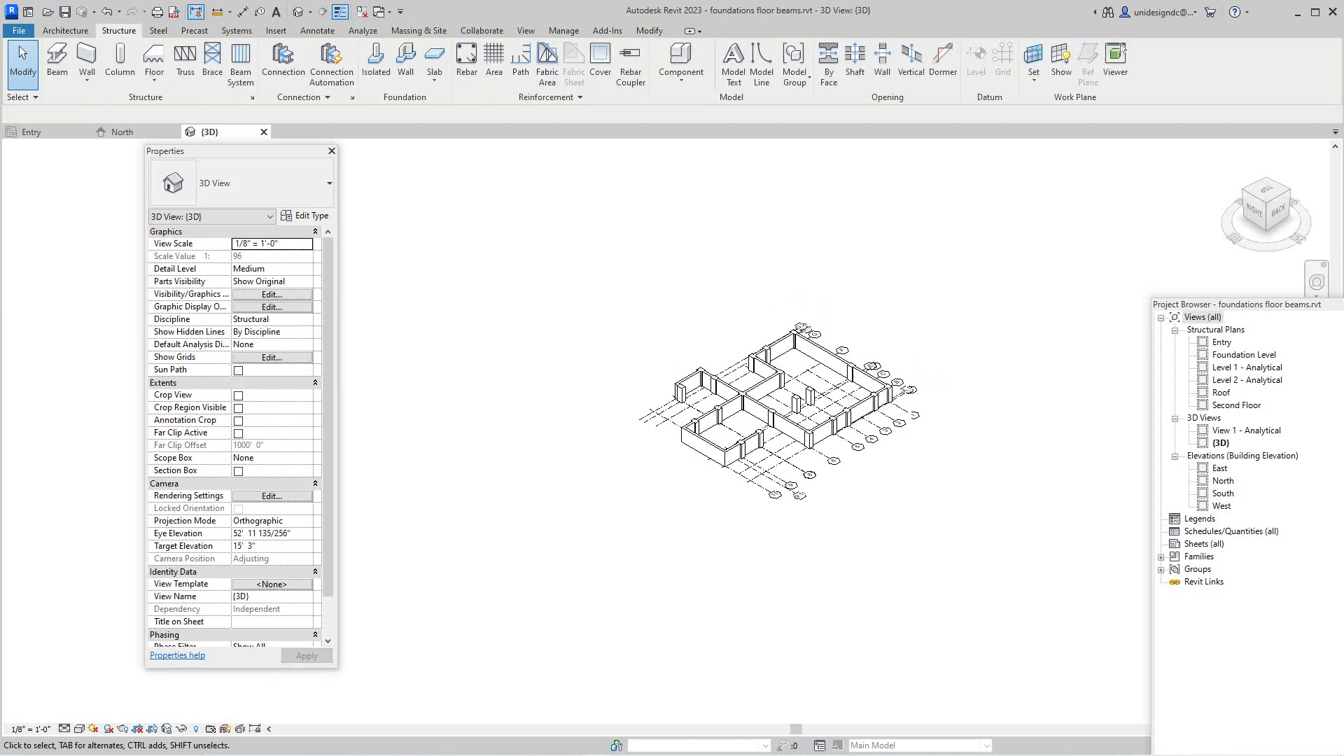
Examine the foundation walls and the freestanding interior columns in 3D, and return to the Entry structural plan
scroll(819, 423, "up", 3)
scroll(890, 498, "down", 1)
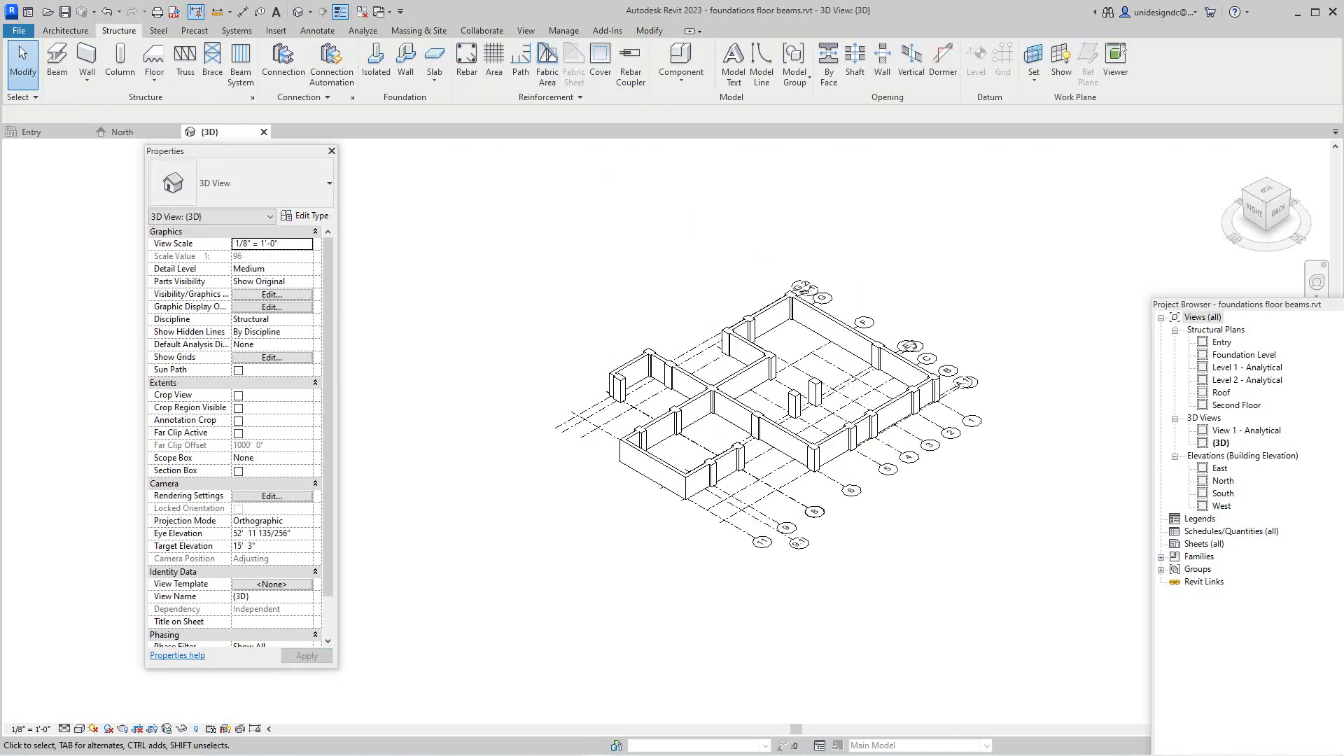
scroll(786, 375, "up", 2)
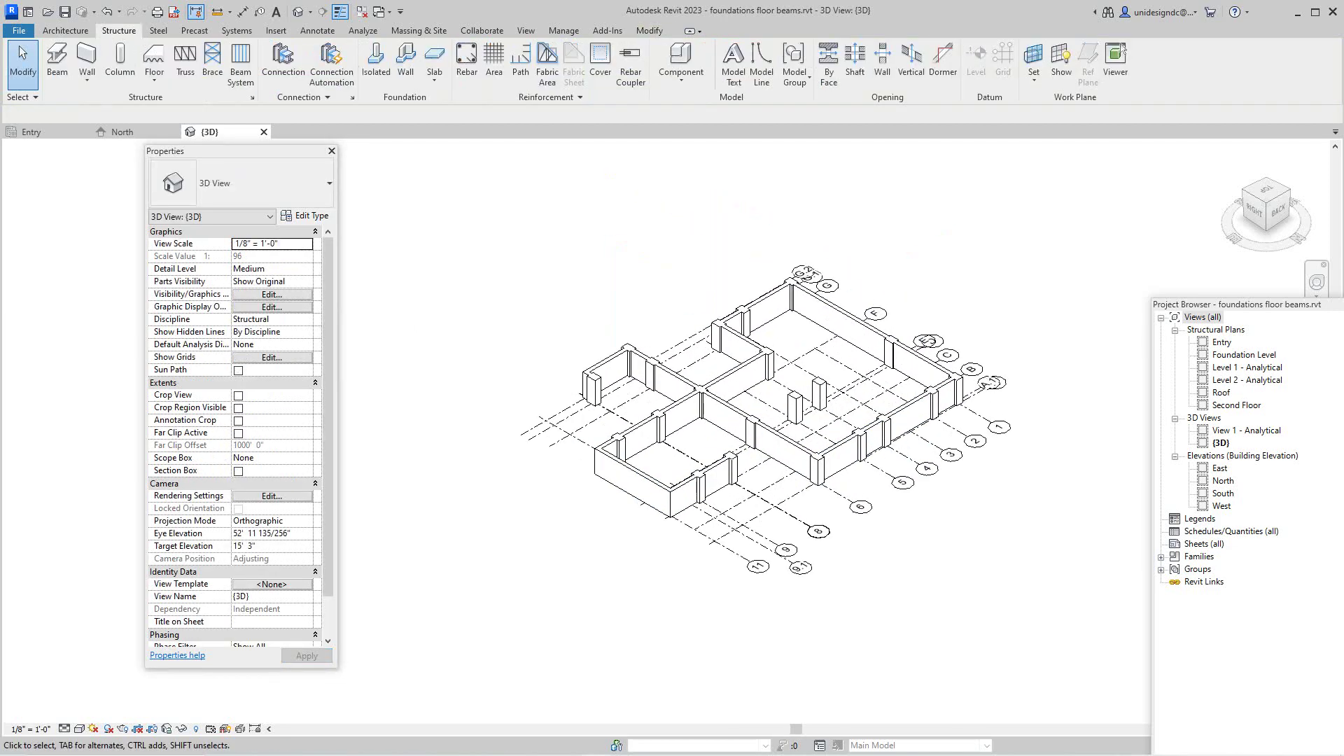
scroll(889, 502, "down", 1)
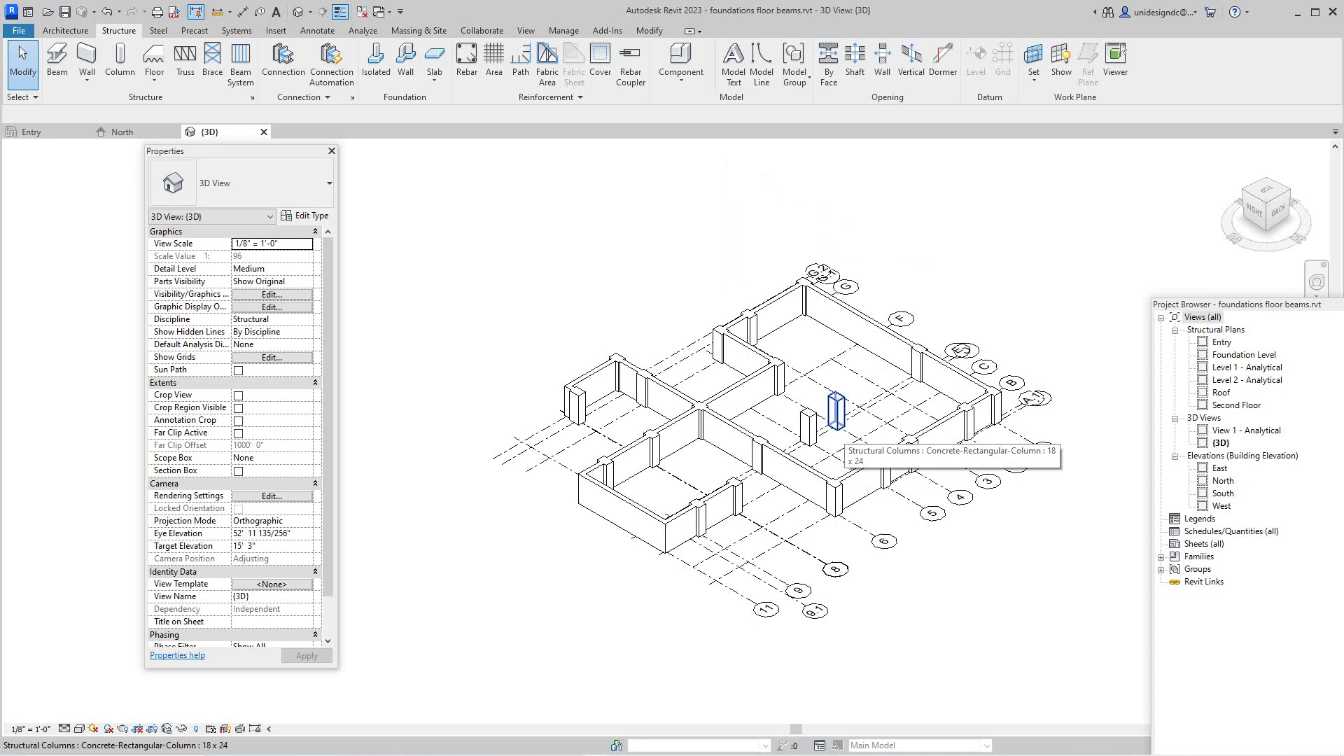
scroll(728, 408, "down", 1)
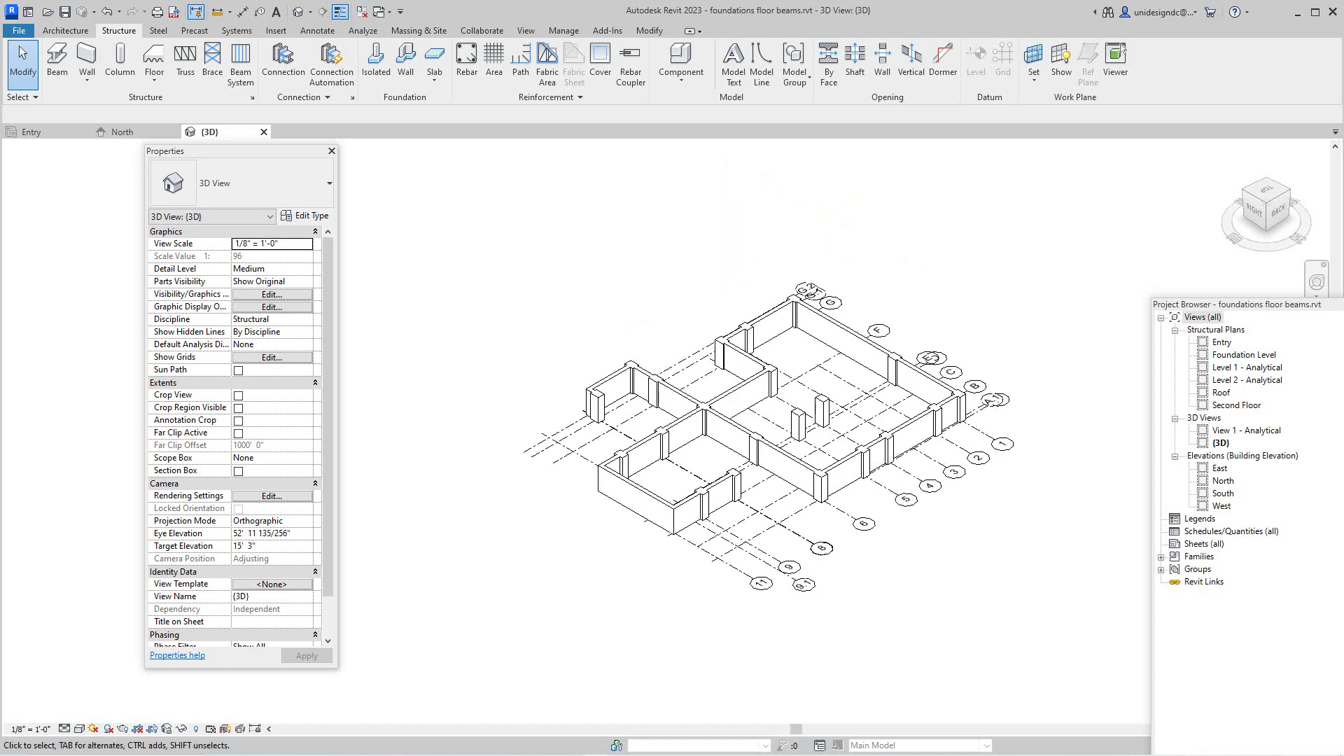
left_click(32, 131)
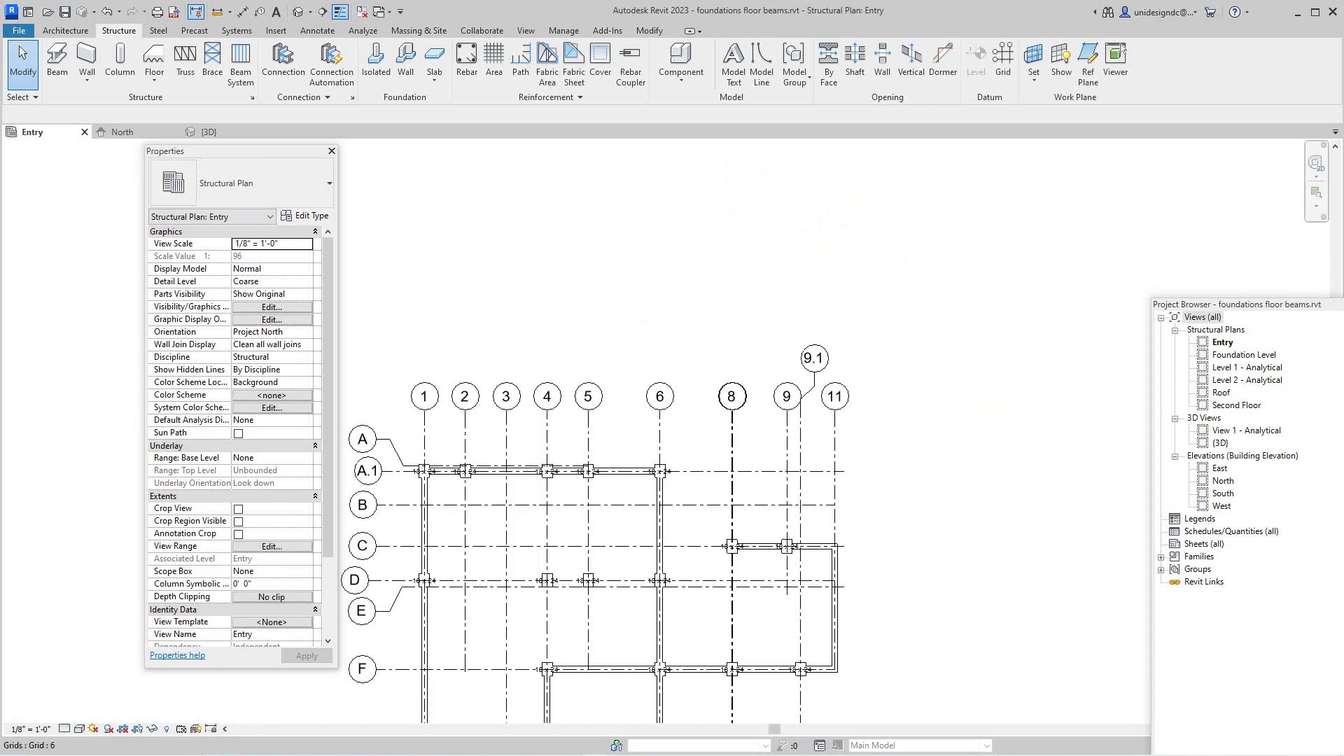
scroll(627, 483, "up", 6)
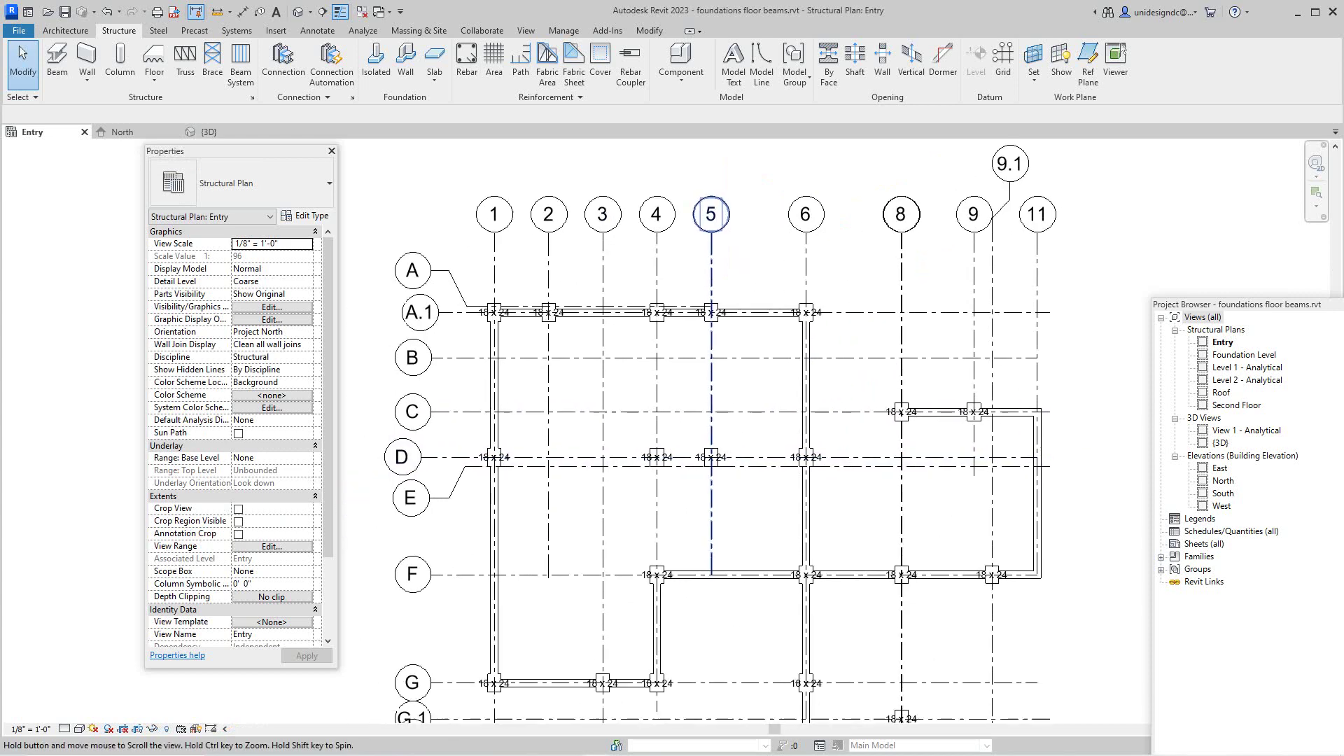
scroll(721, 350, "down", 1)
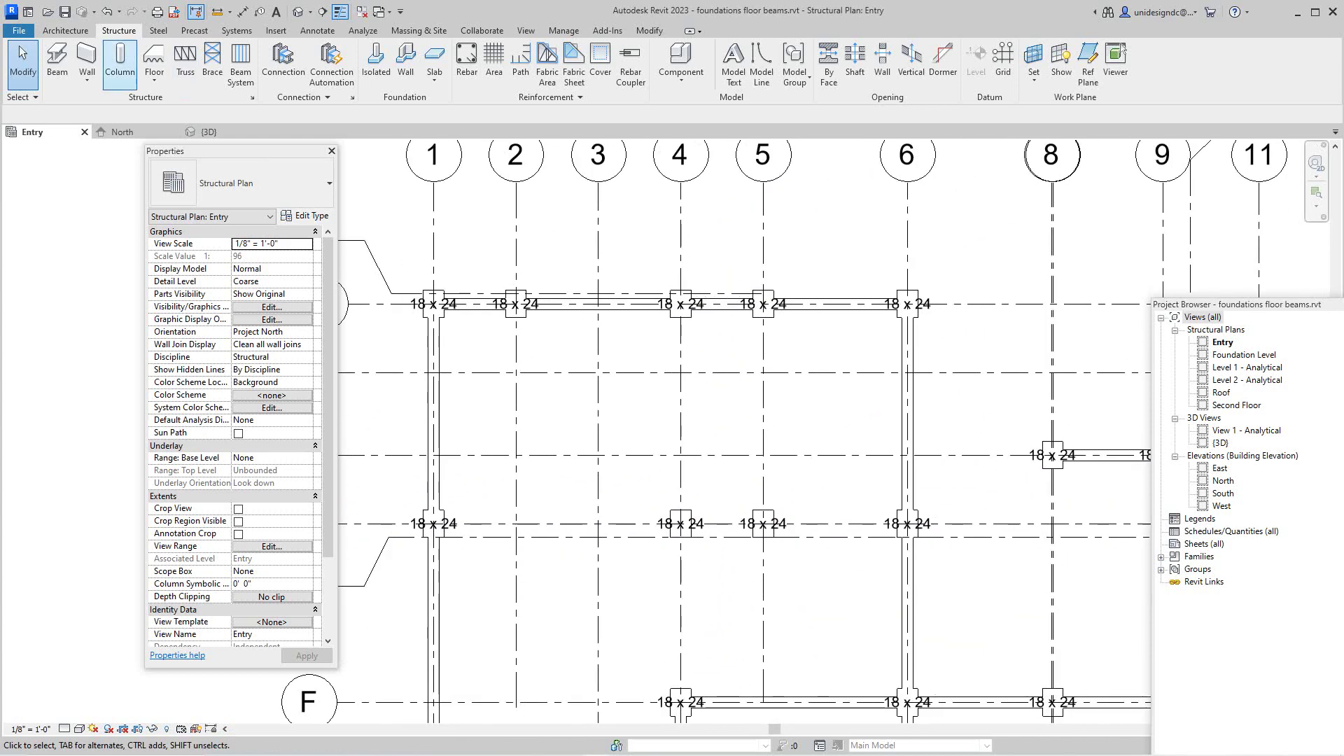
Start a structural wall with its base constraint at Foundation Level and its top constraint up to level Entry
left_click(86, 79)
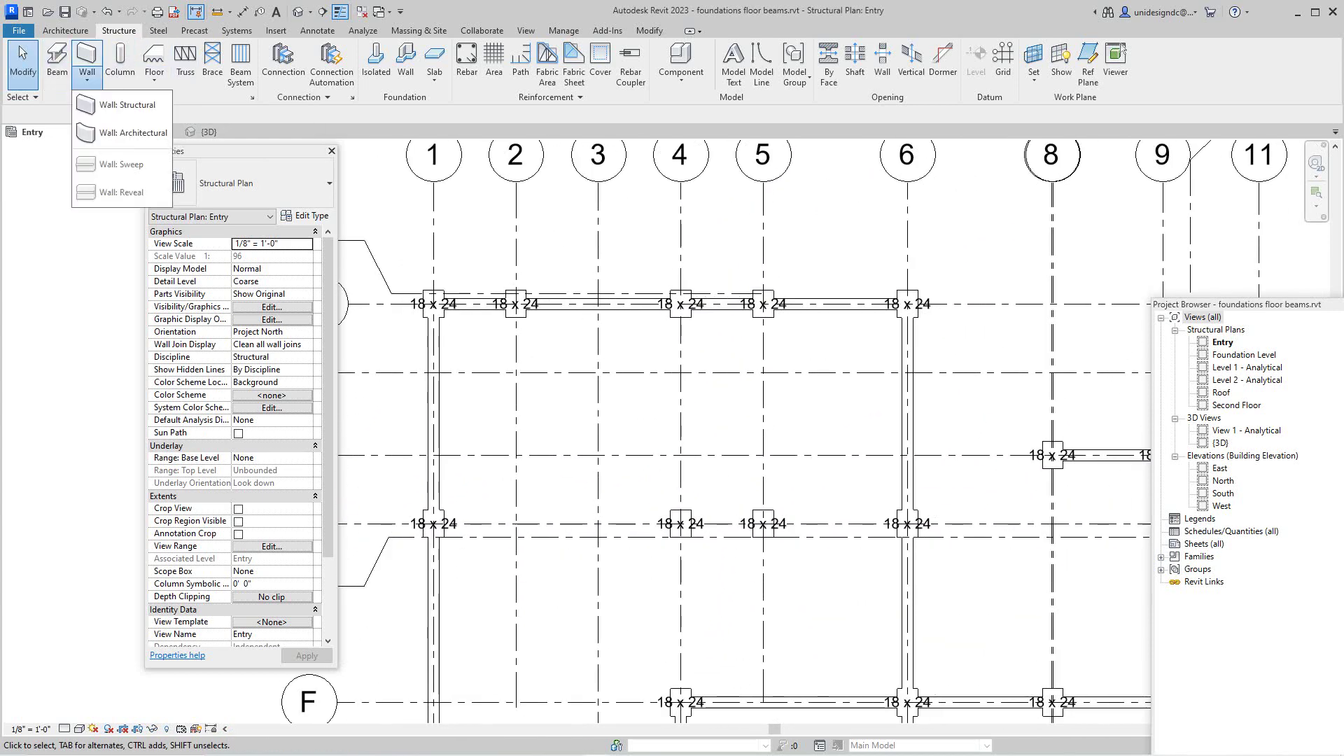
left_click(112, 101)
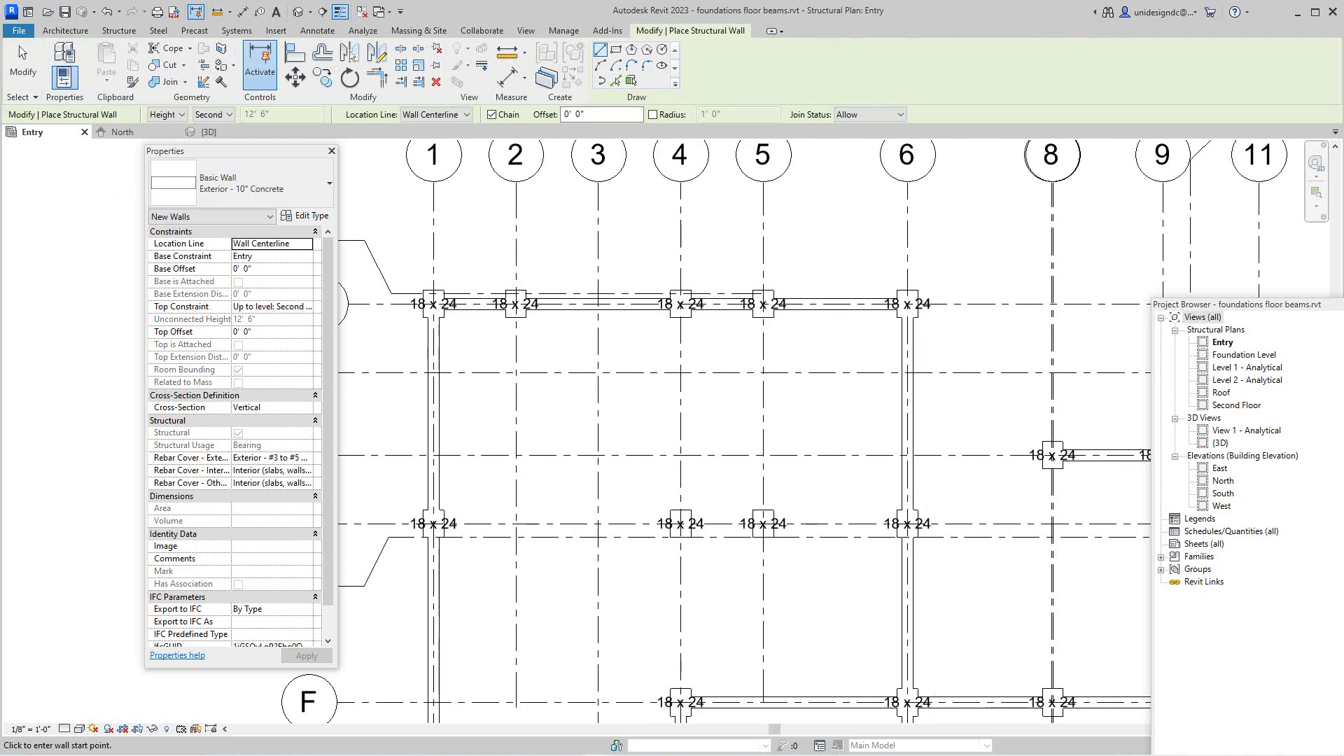
left_click(307, 257)
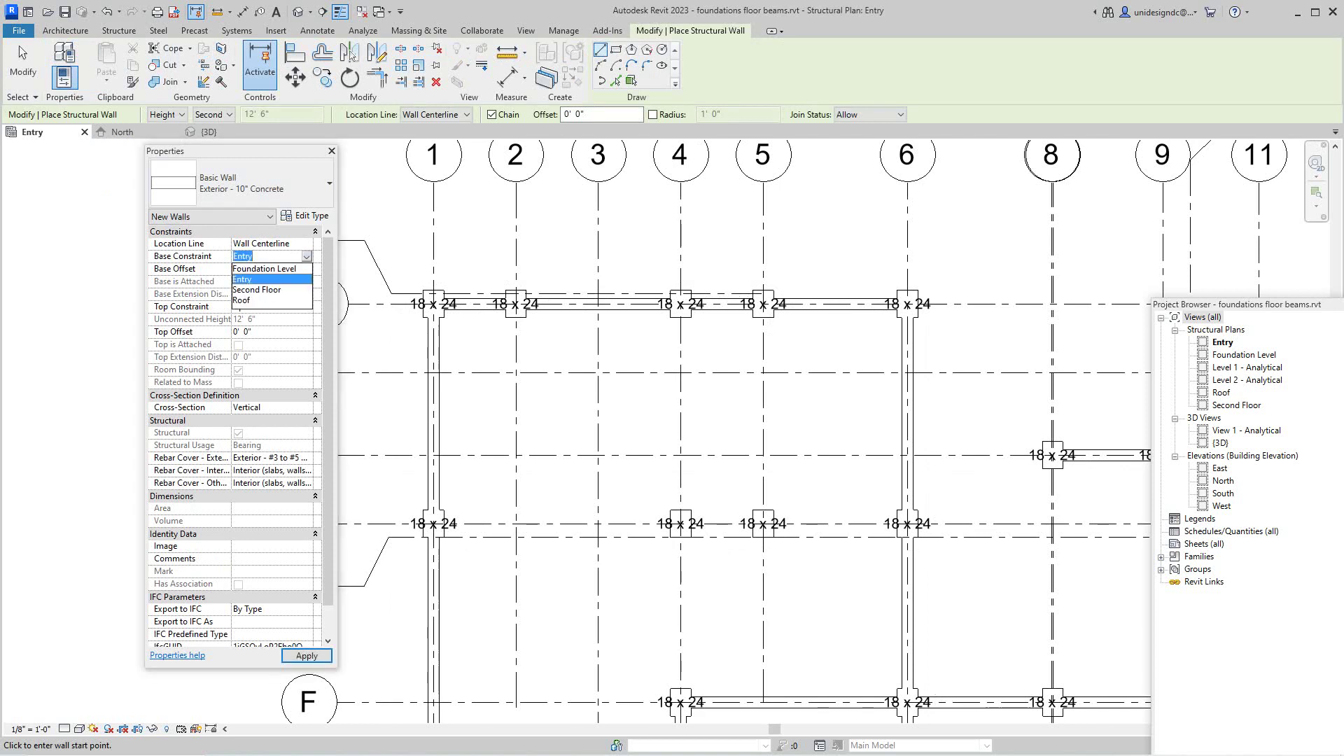
left_click(264, 268)
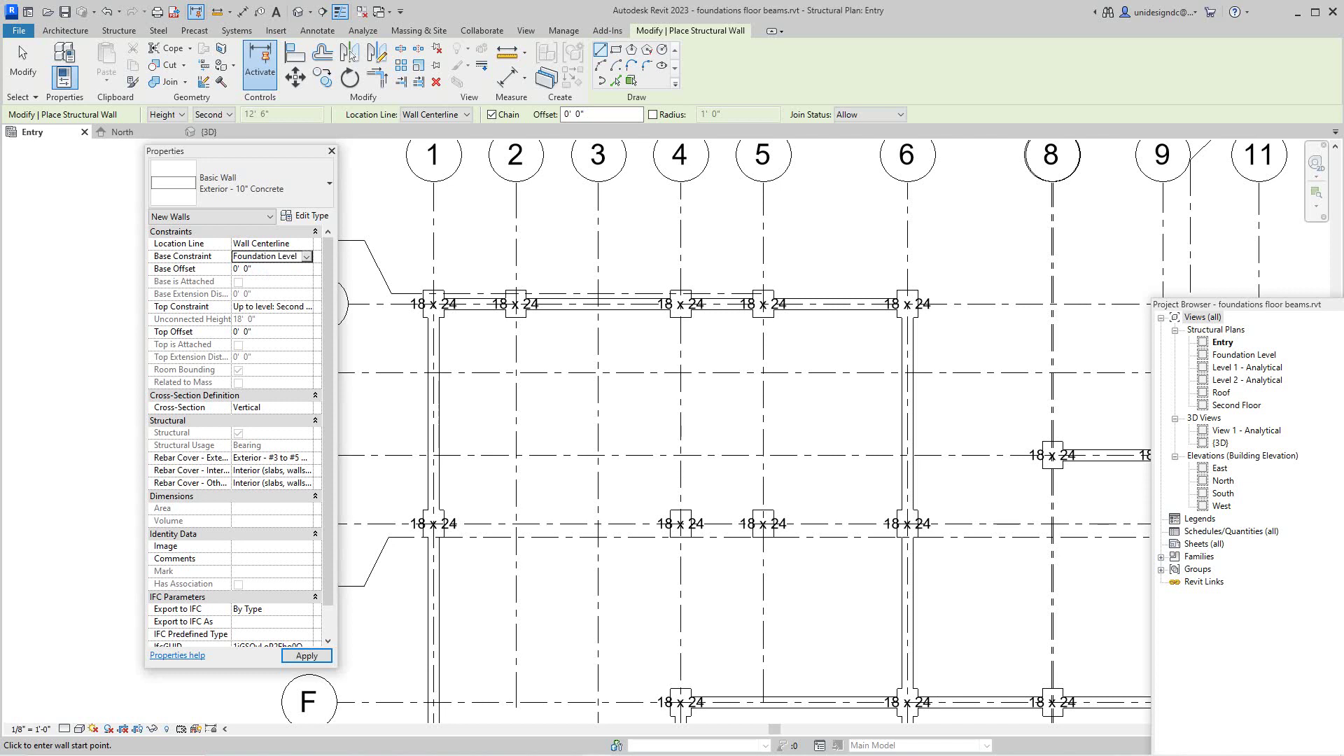
left_click(273, 306)
left_click(307, 307)
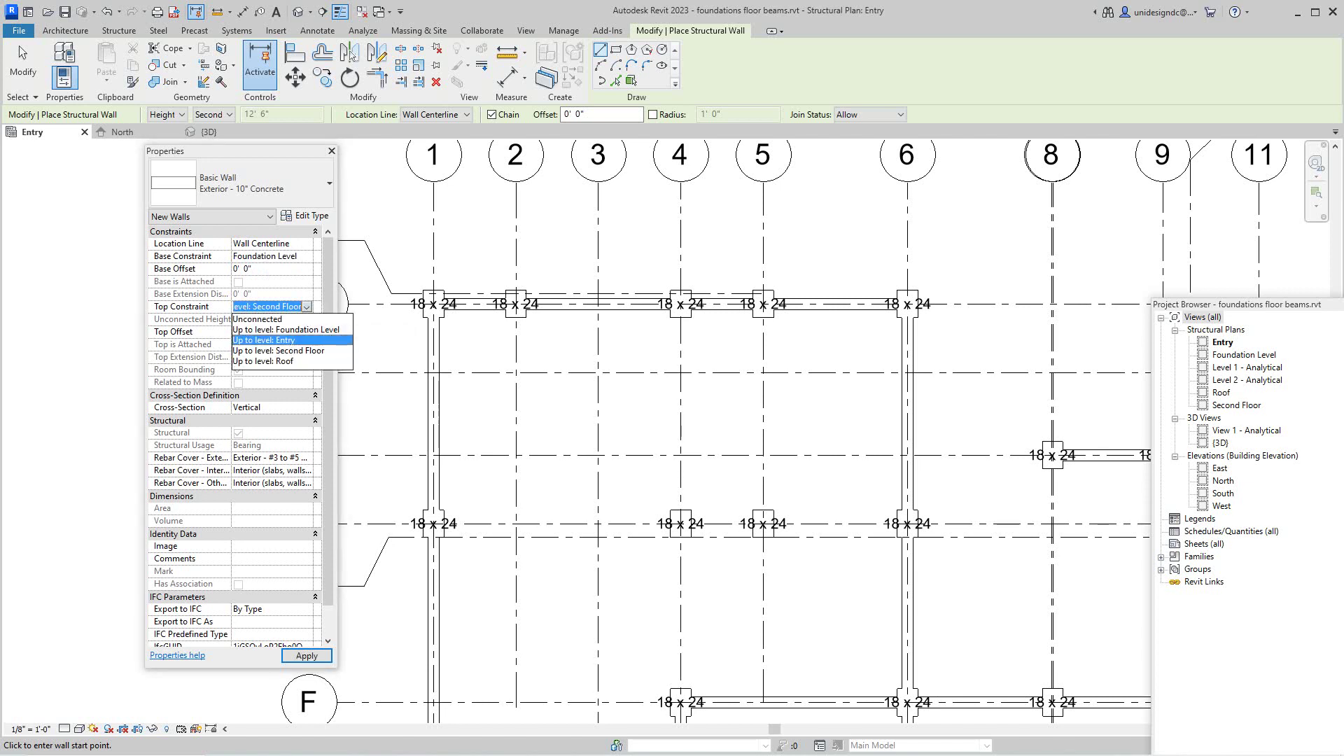
left_click(265, 340)
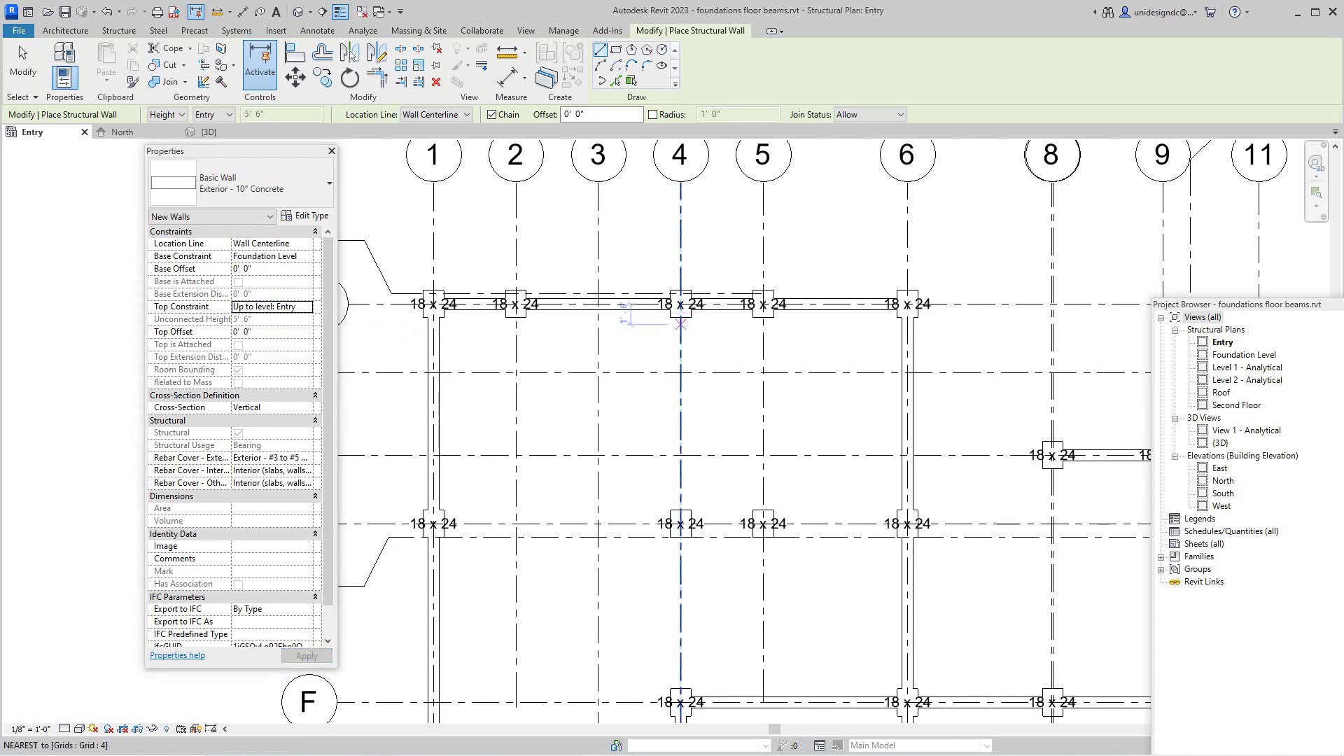
Draw a concrete wall along grid 4 from the grid A.1 column to the grid D column and end the chain
scroll(680, 324, "up", 2)
left_click(680, 303)
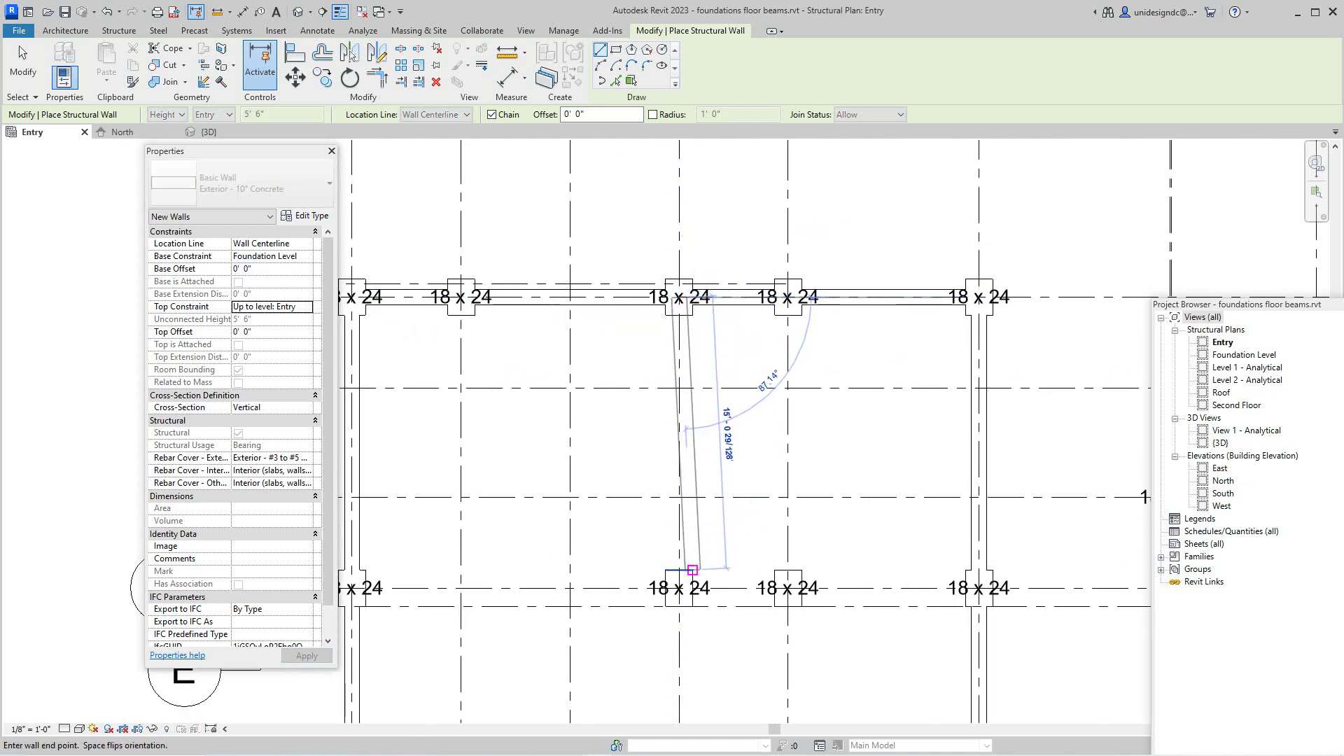
left_click(679, 585)
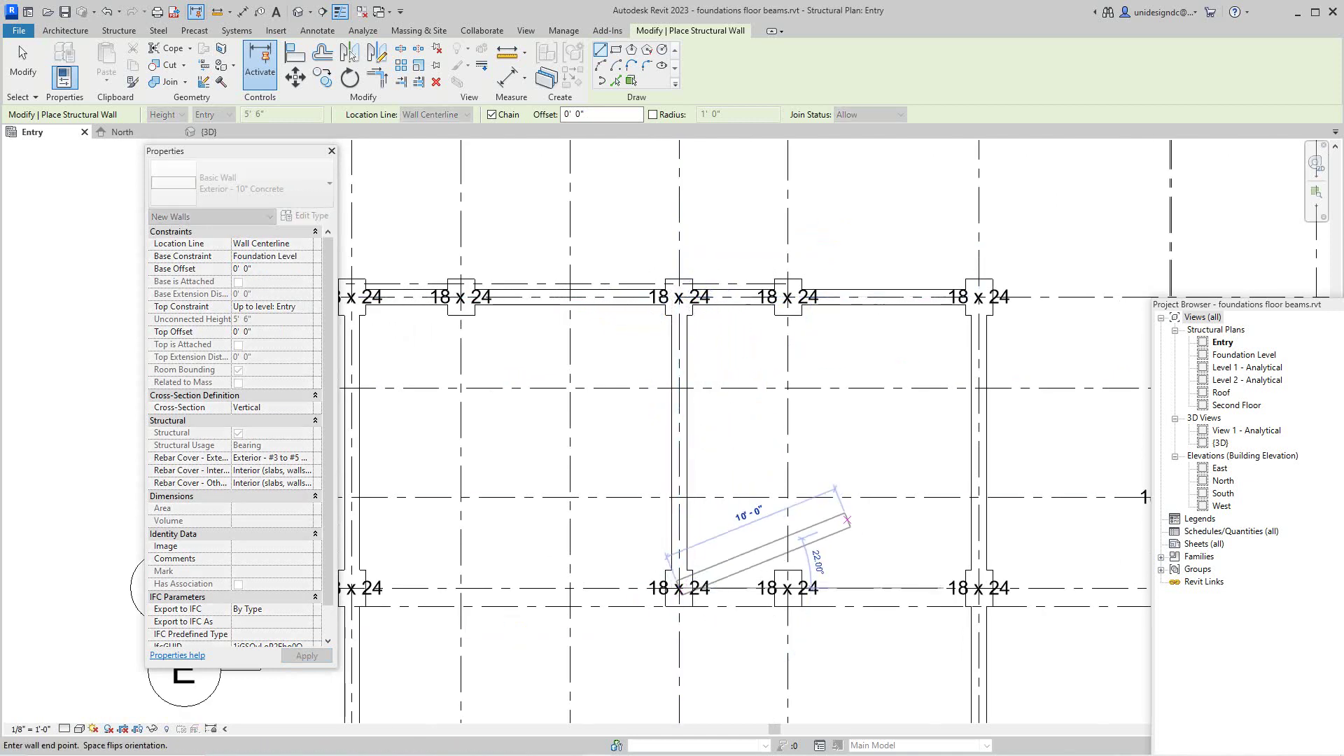
right_click(802, 425)
left_click(838, 434)
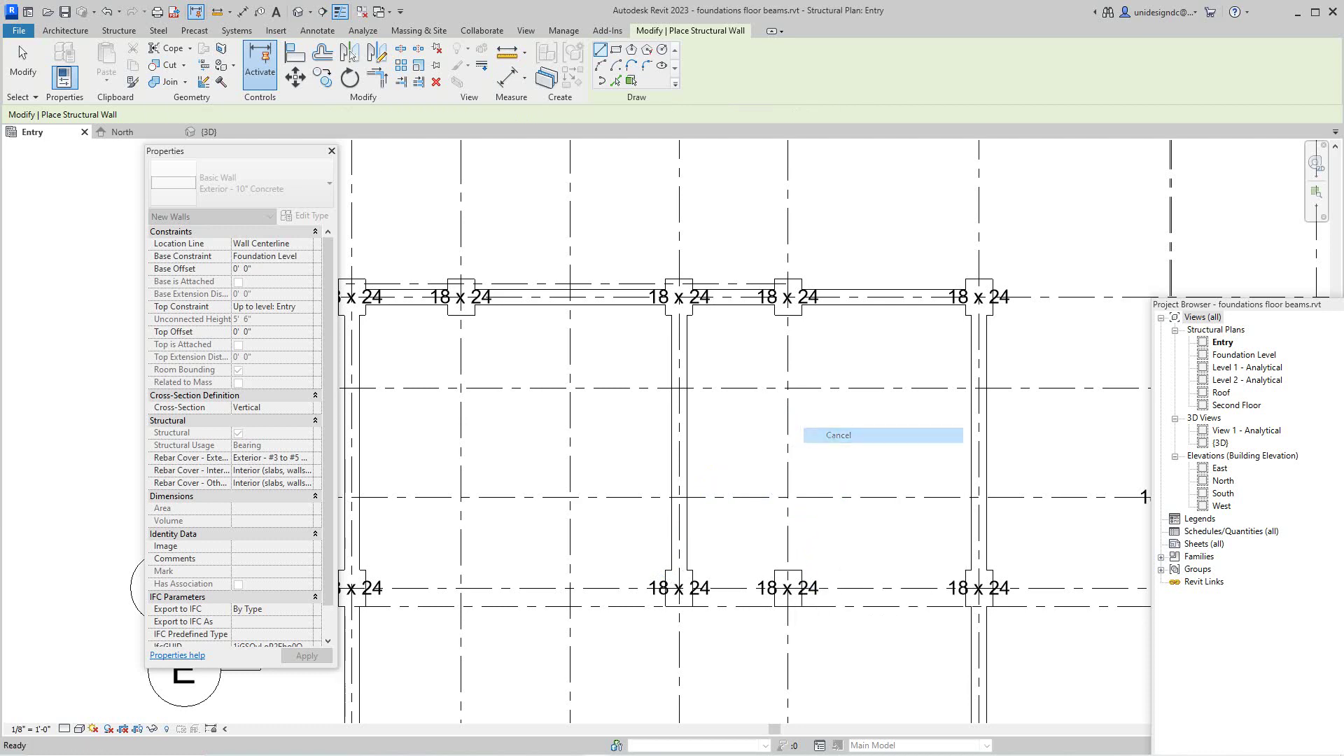
scroll(831, 432, "down", 2)
middle_click_drag(832, 431, 746, 425)
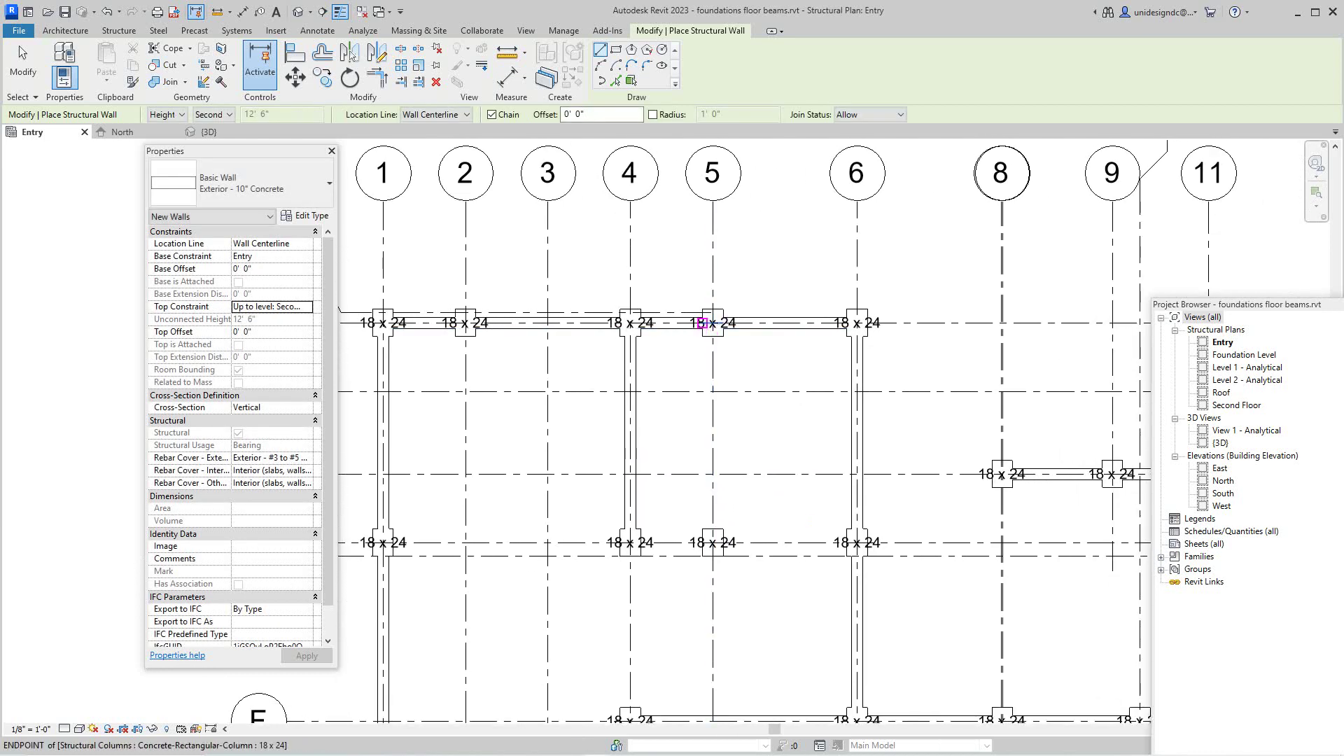
Draw a concrete wall from the grid 5 column at A.1 to grid D, then across to the grid 4 column, and end the chain
left_click(701, 323)
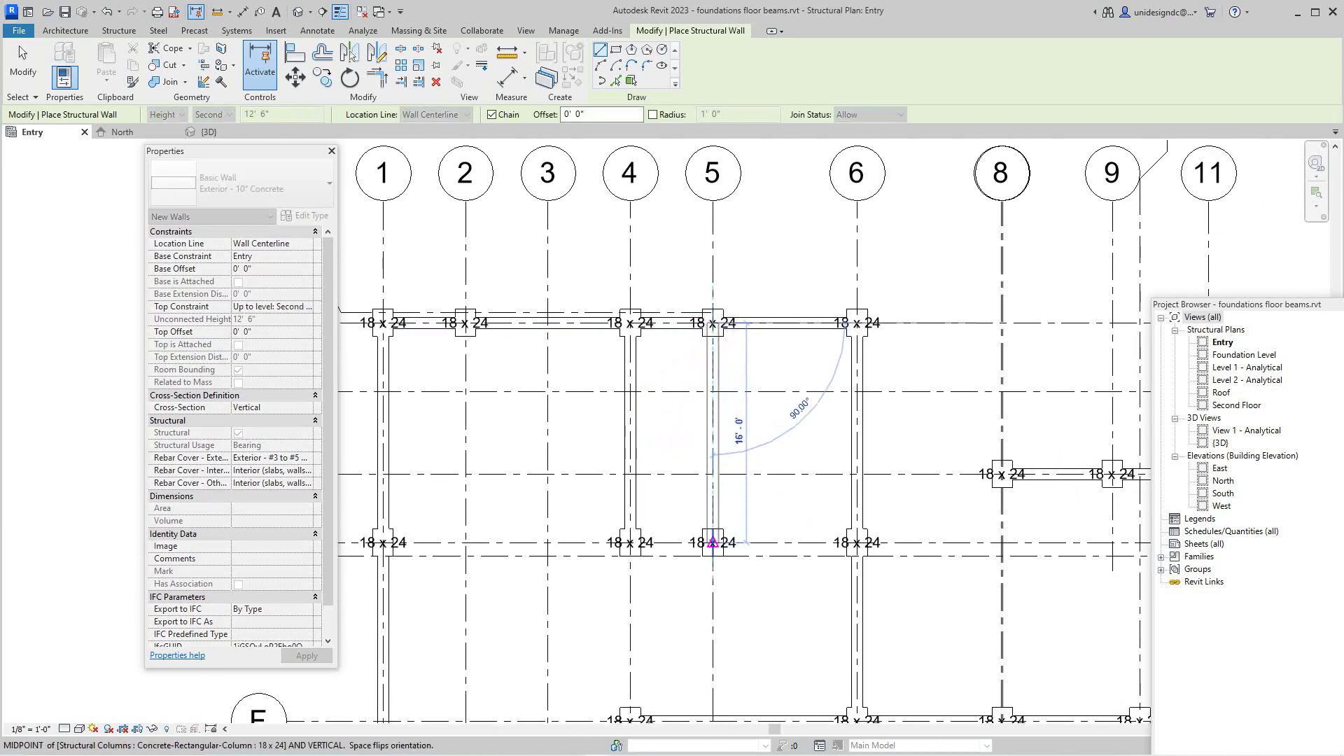
left_click(712, 542)
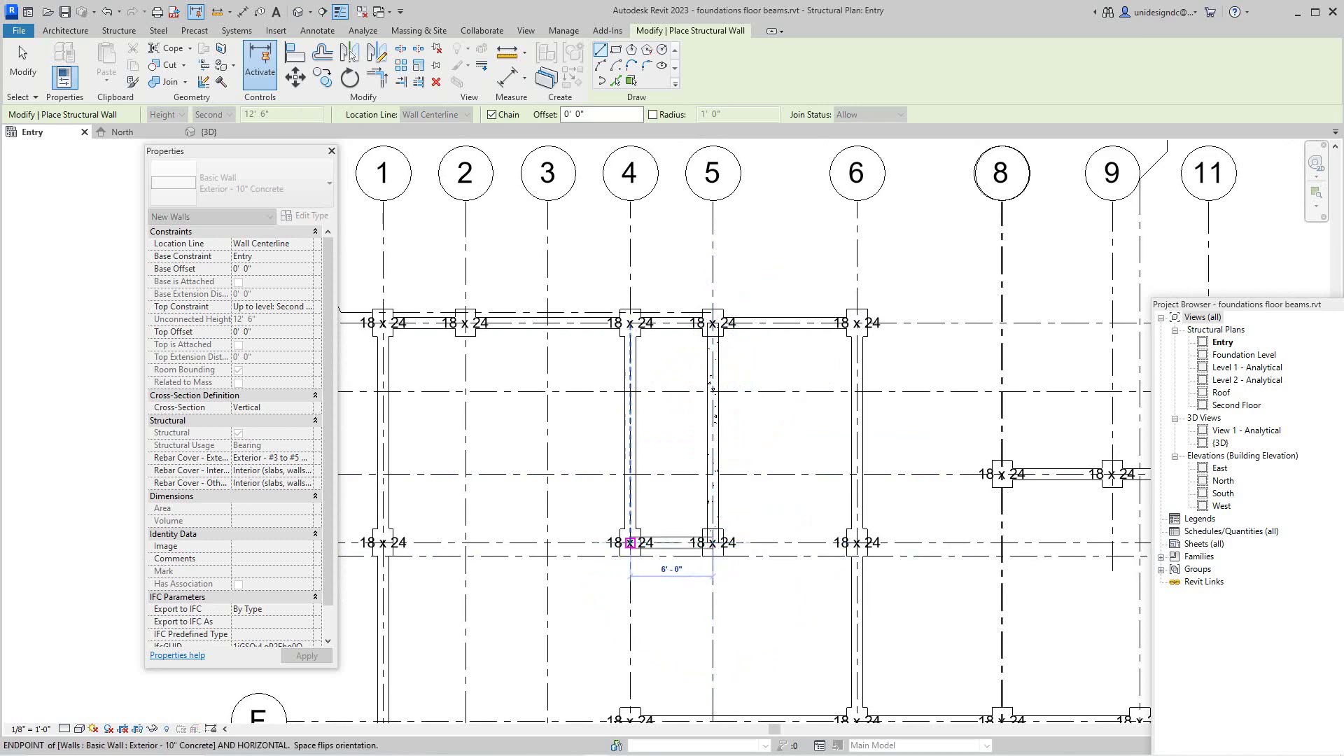
scroll(648, 494, "down", 2)
right_click(666, 473)
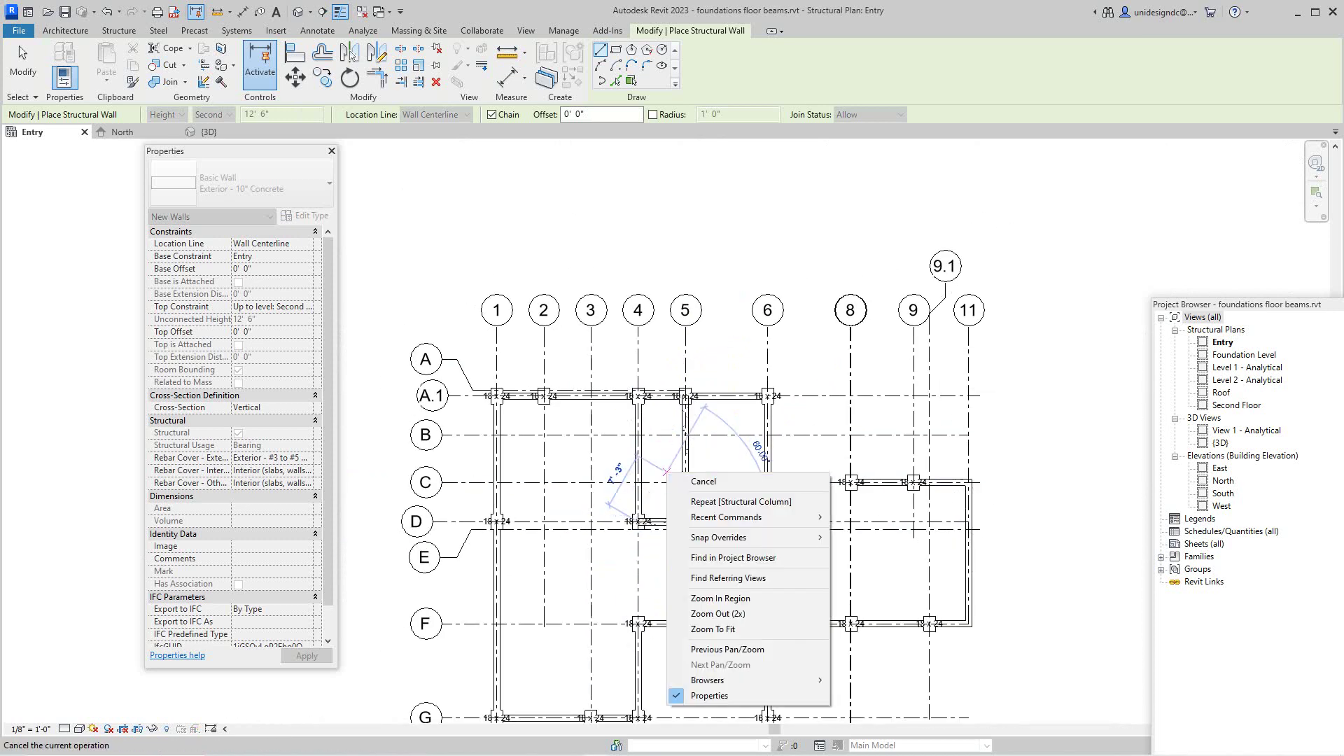
left_click(703, 481)
Examine the wall layout between the columns across the Entry structural plan
scroll(700, 476, "down", 2)
scroll(700, 476, "up", 1)
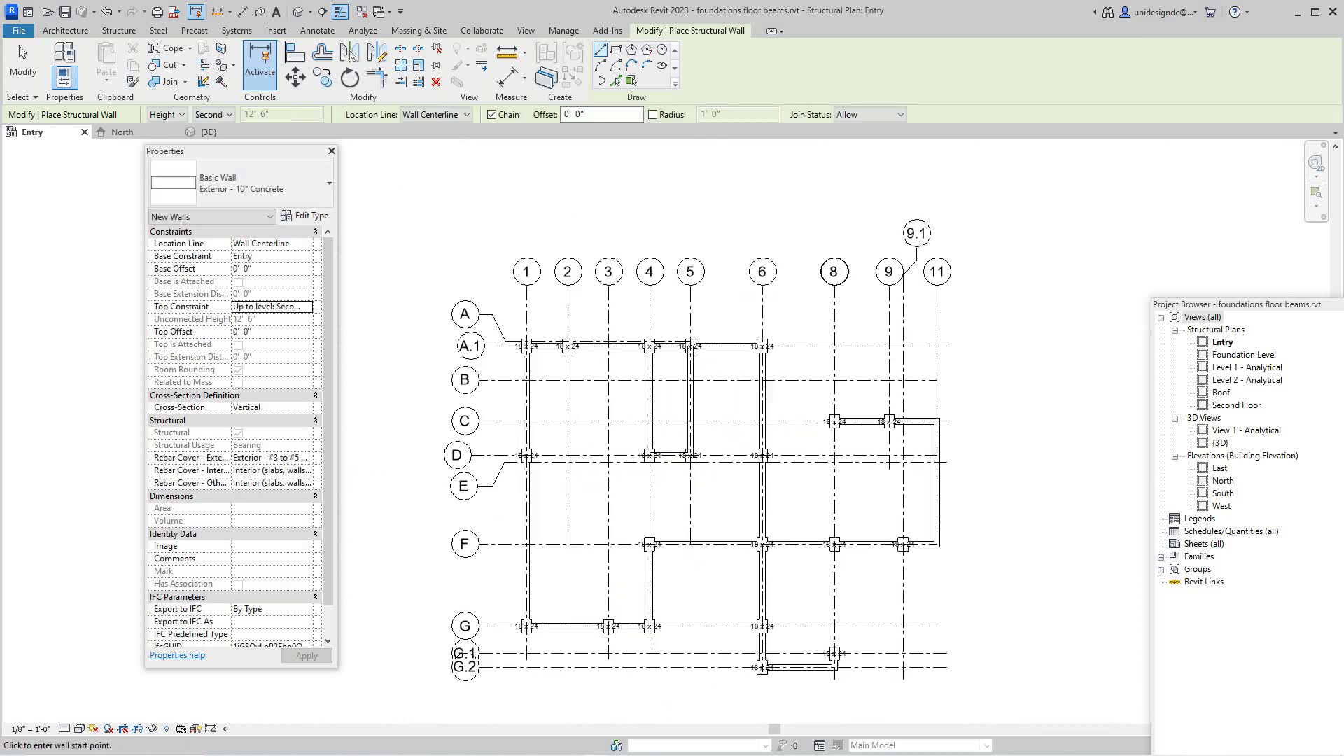
scroll(716, 463, "up", 3)
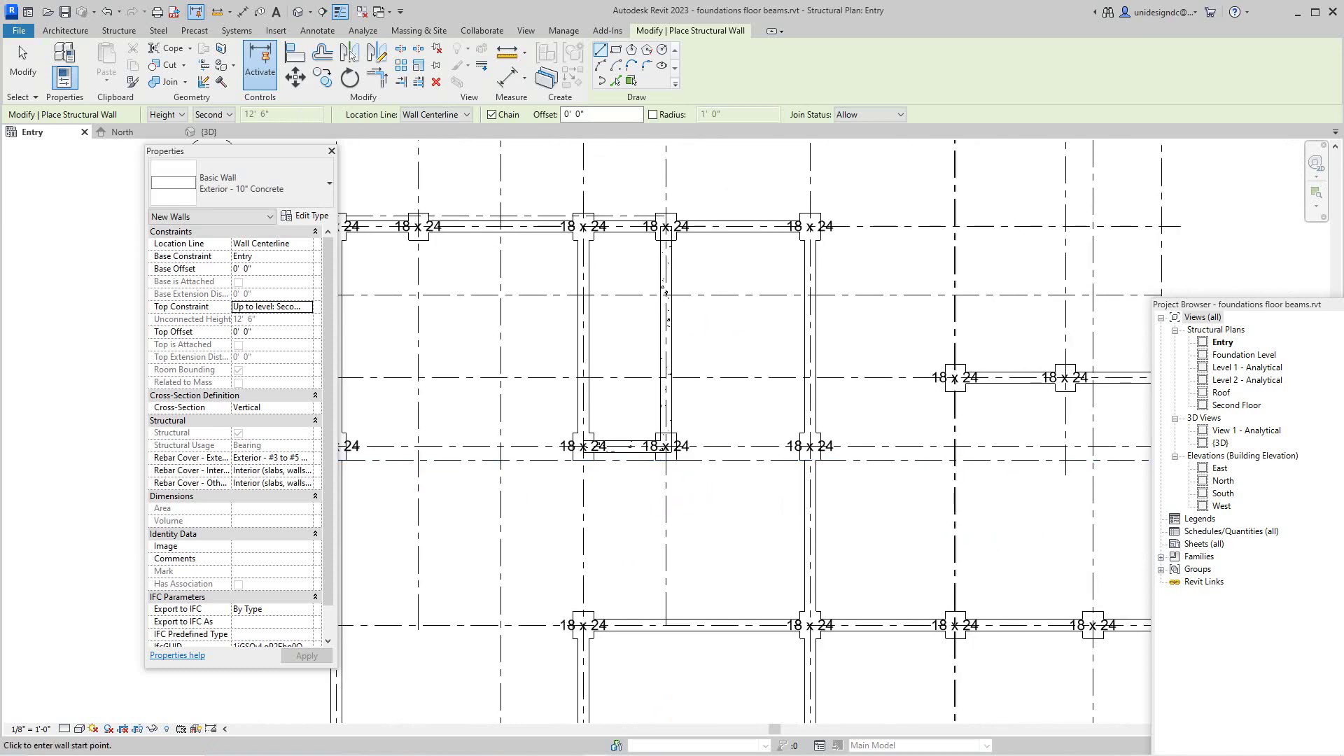
scroll(707, 491, "down", 2)
middle_click_drag(707, 492, 835, 413)
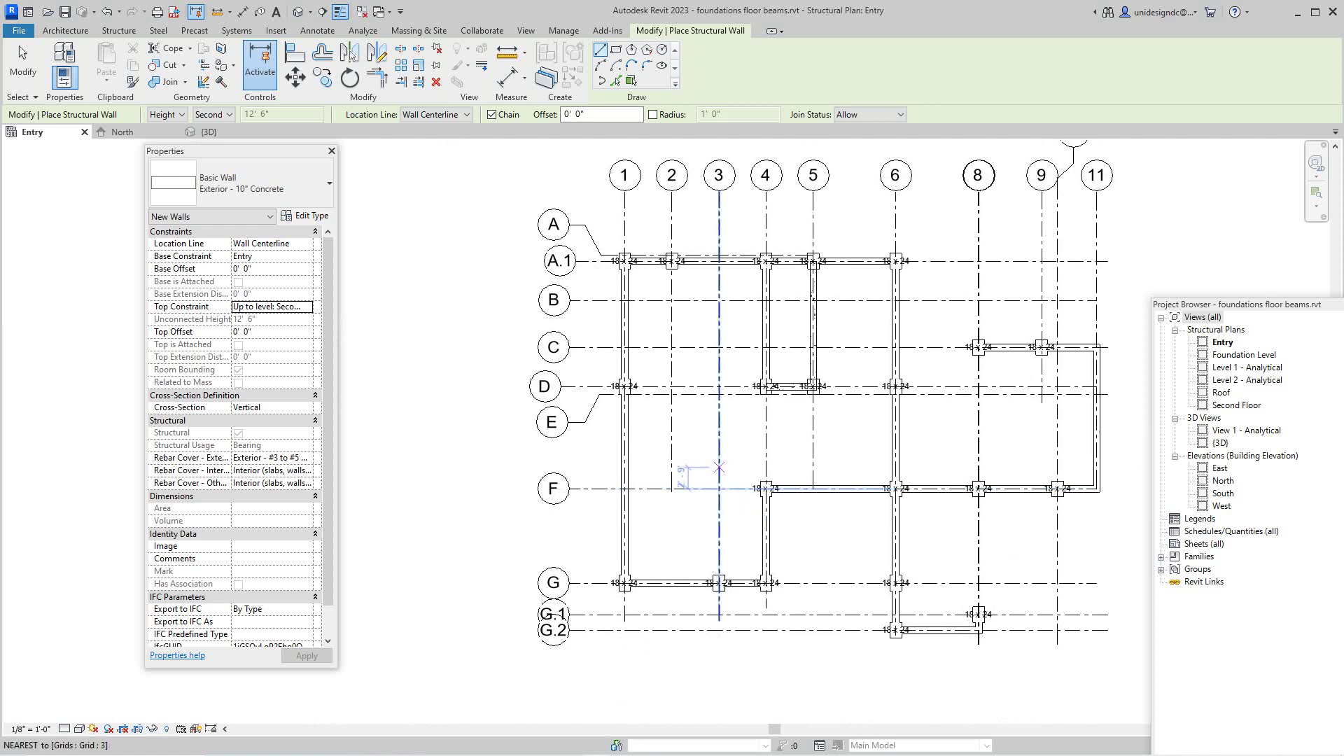
scroll(625, 386, "down", 1)
middle_click_drag(625, 386, 531, 407)
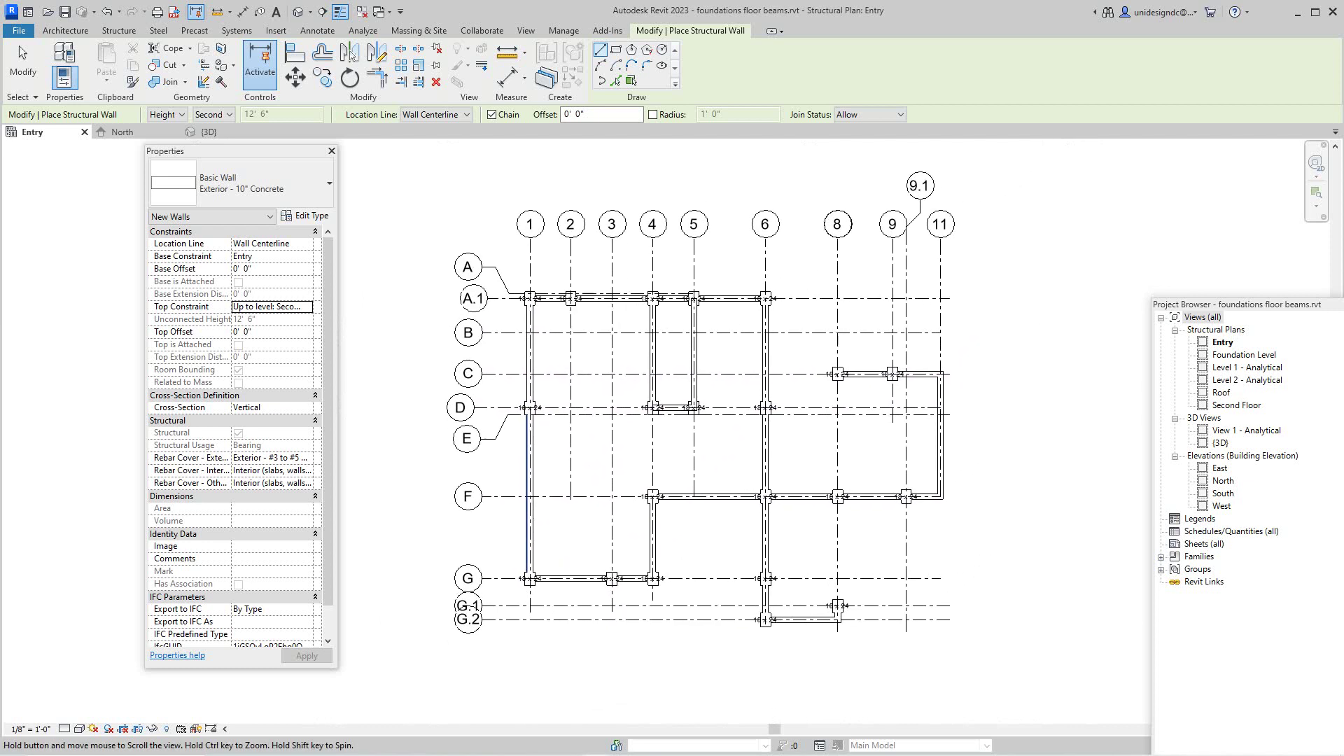
scroll(543, 333, "up", 2)
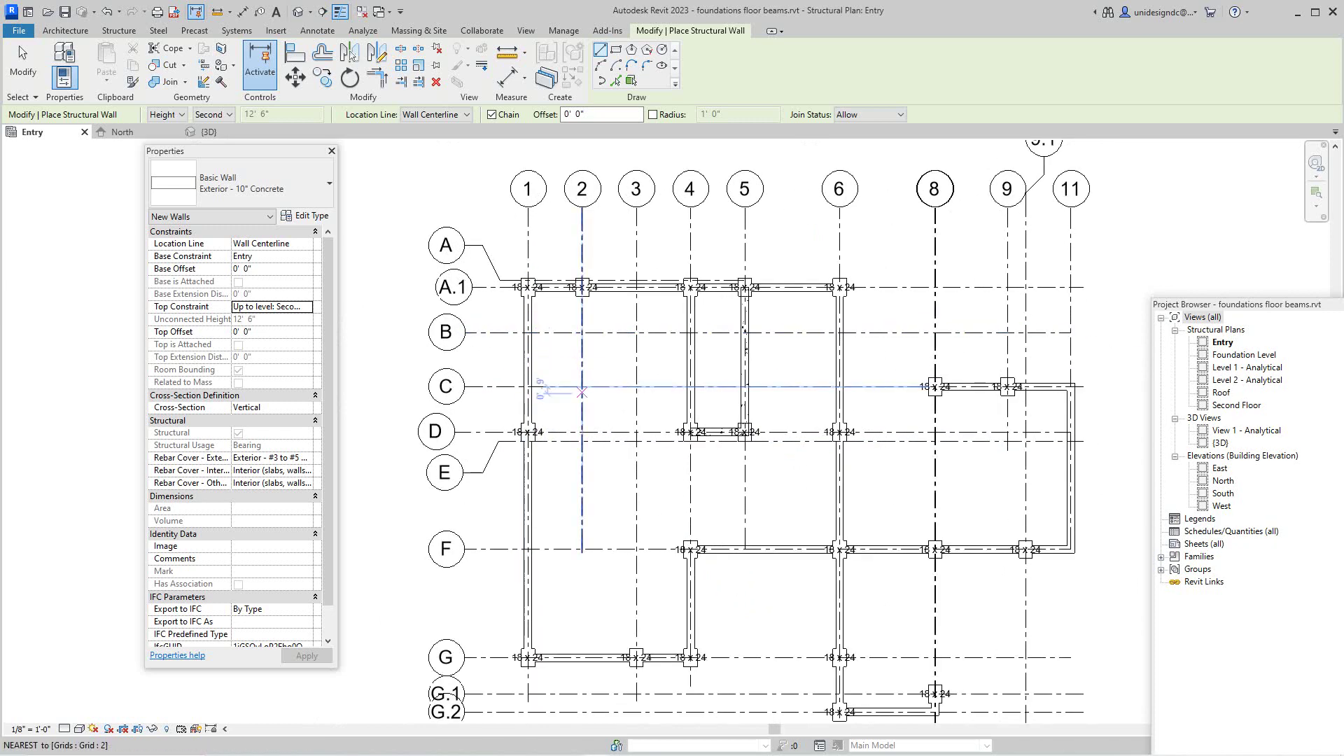
scroll(744, 517, "down", 1)
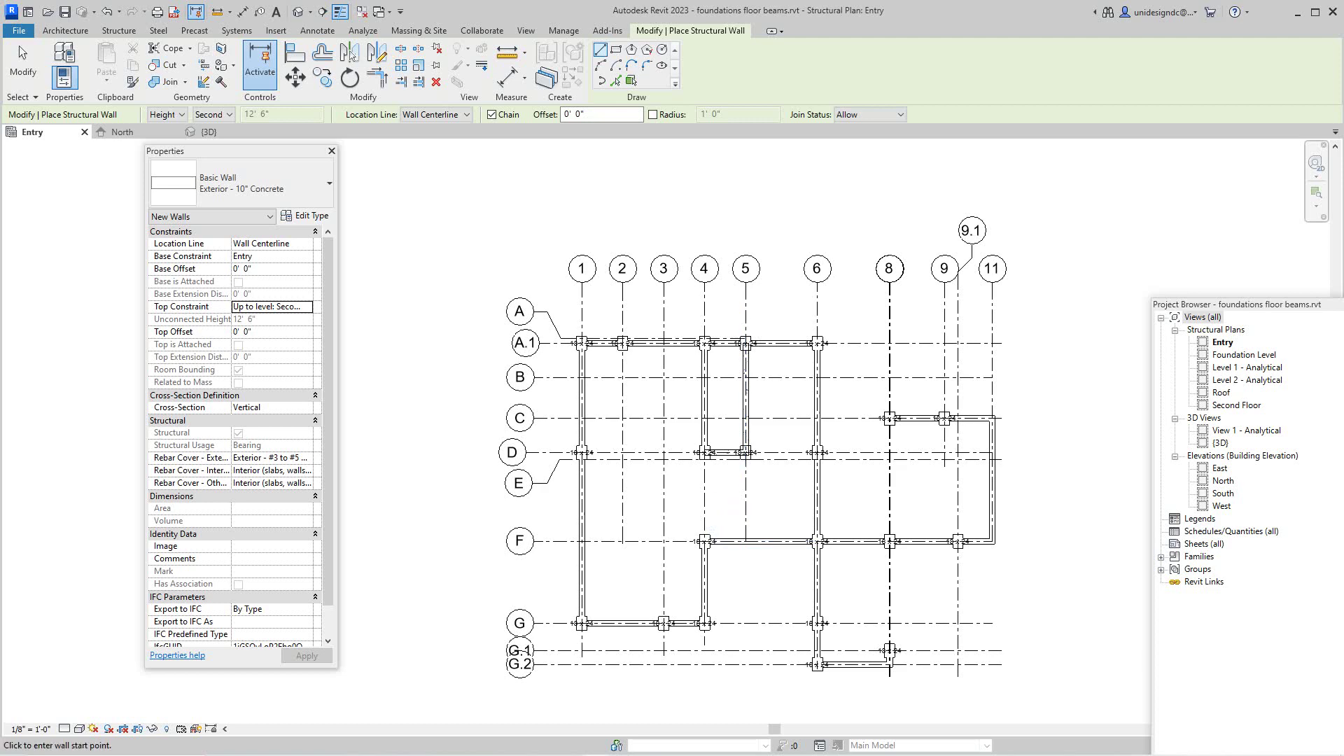
scroll(739, 443, "down", 1)
scroll(921, 447, "up", 2)
scroll(910, 394, "down", 1)
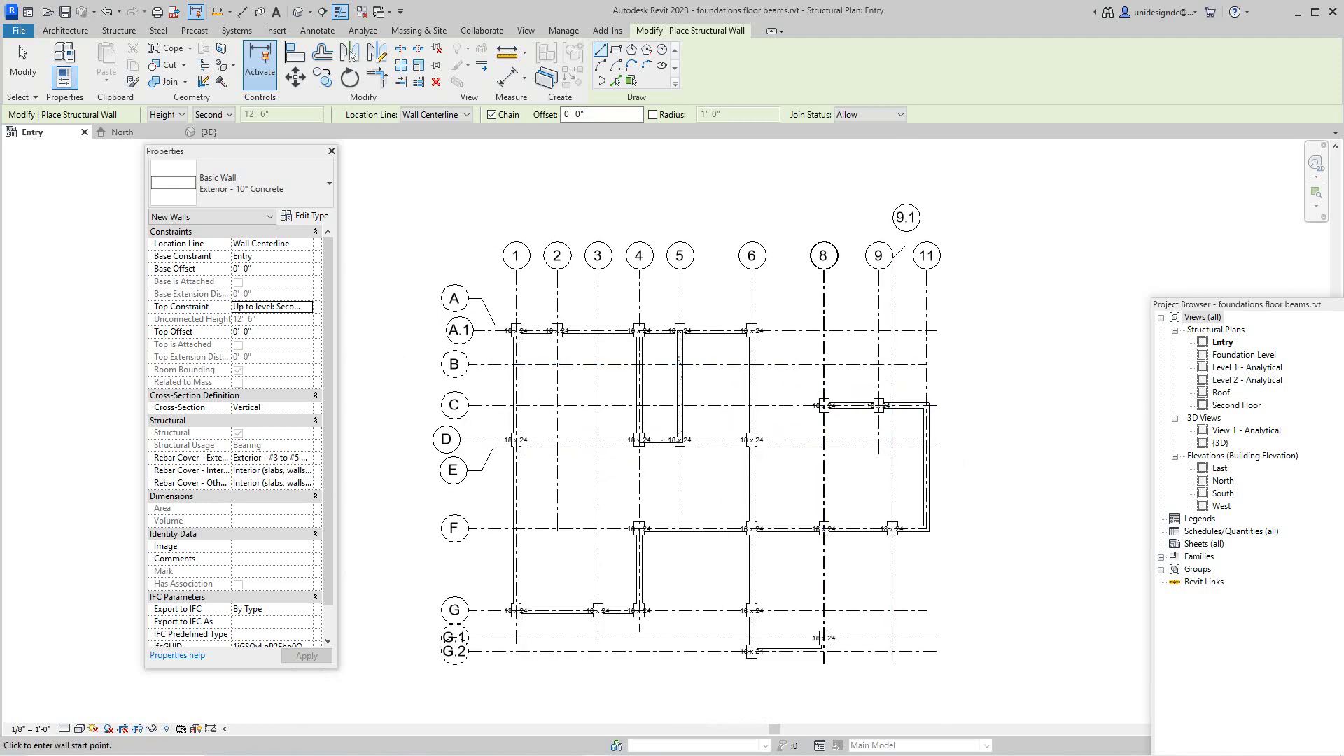
scroll(523, 339, "up", 2)
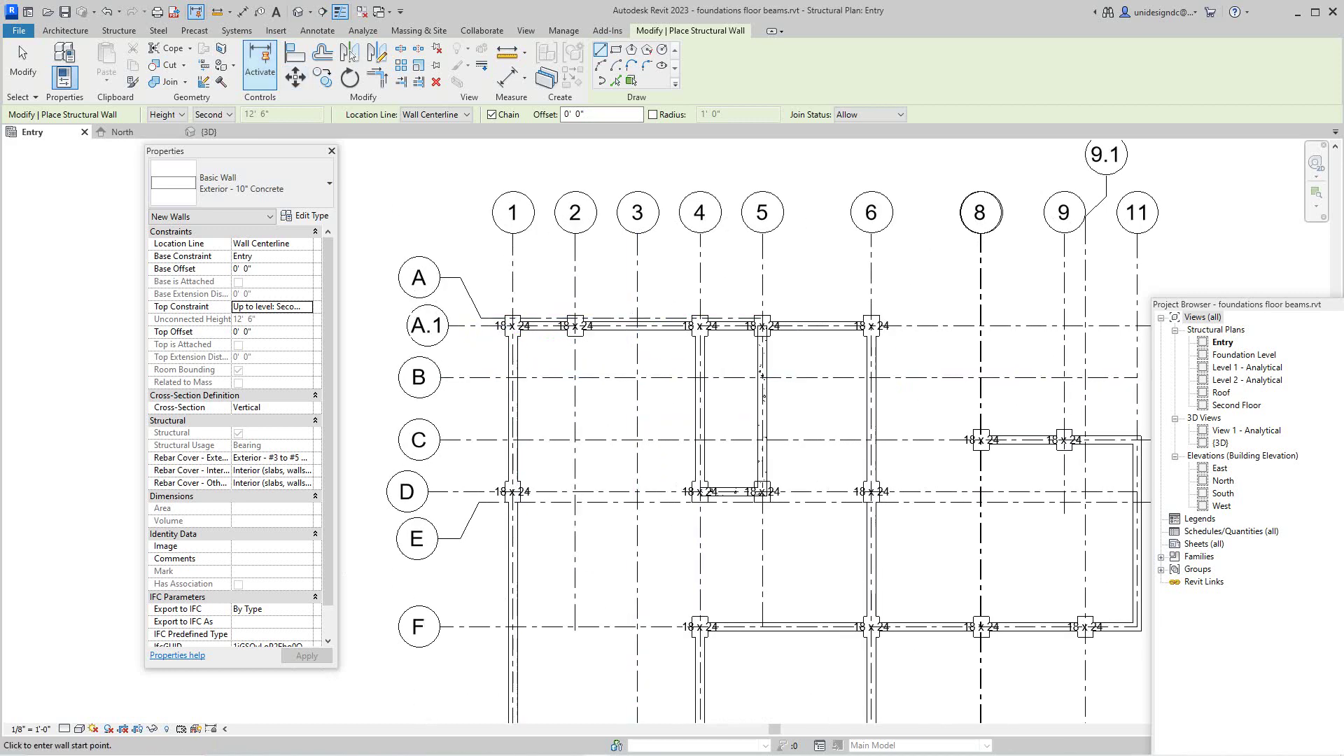
Move the Properties palette clear of the grid, then open the default 3D view and end the structural wall command
left_click_drag(175, 150, 44, 217)
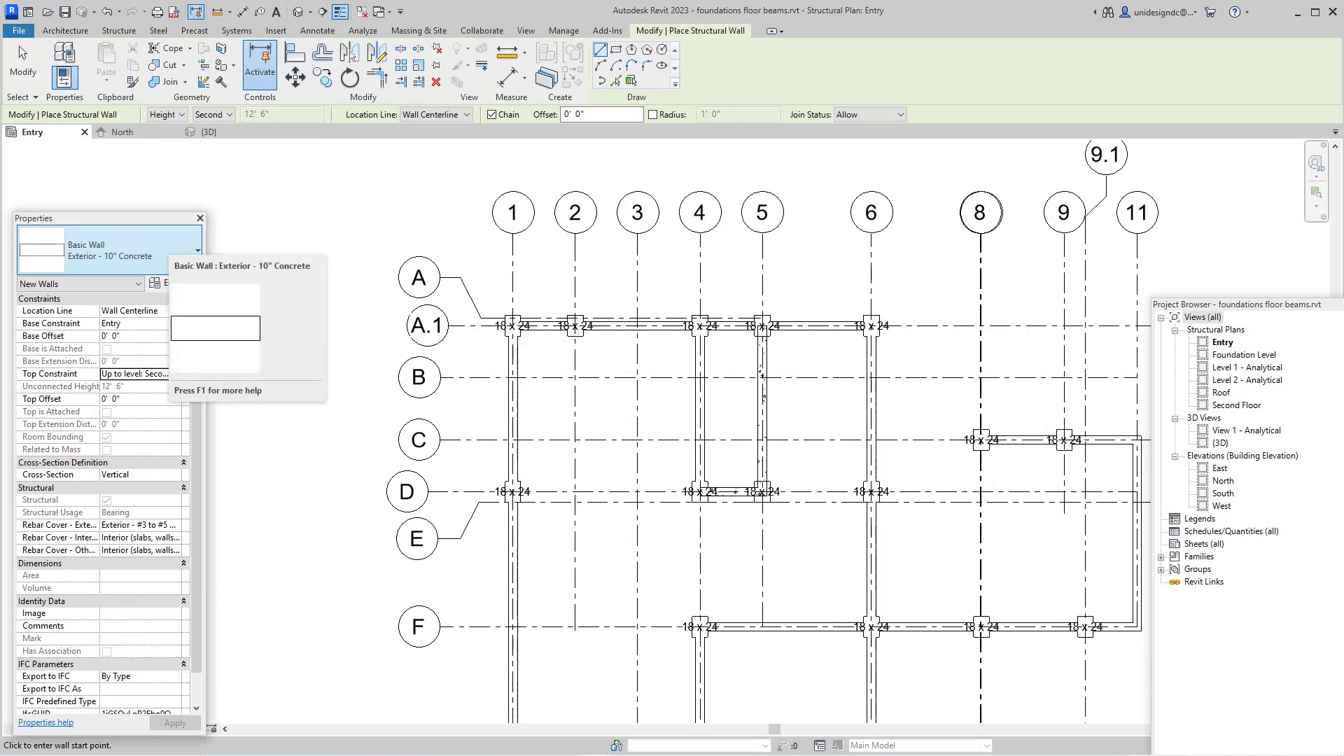
scroll(482, 354, "down", 3)
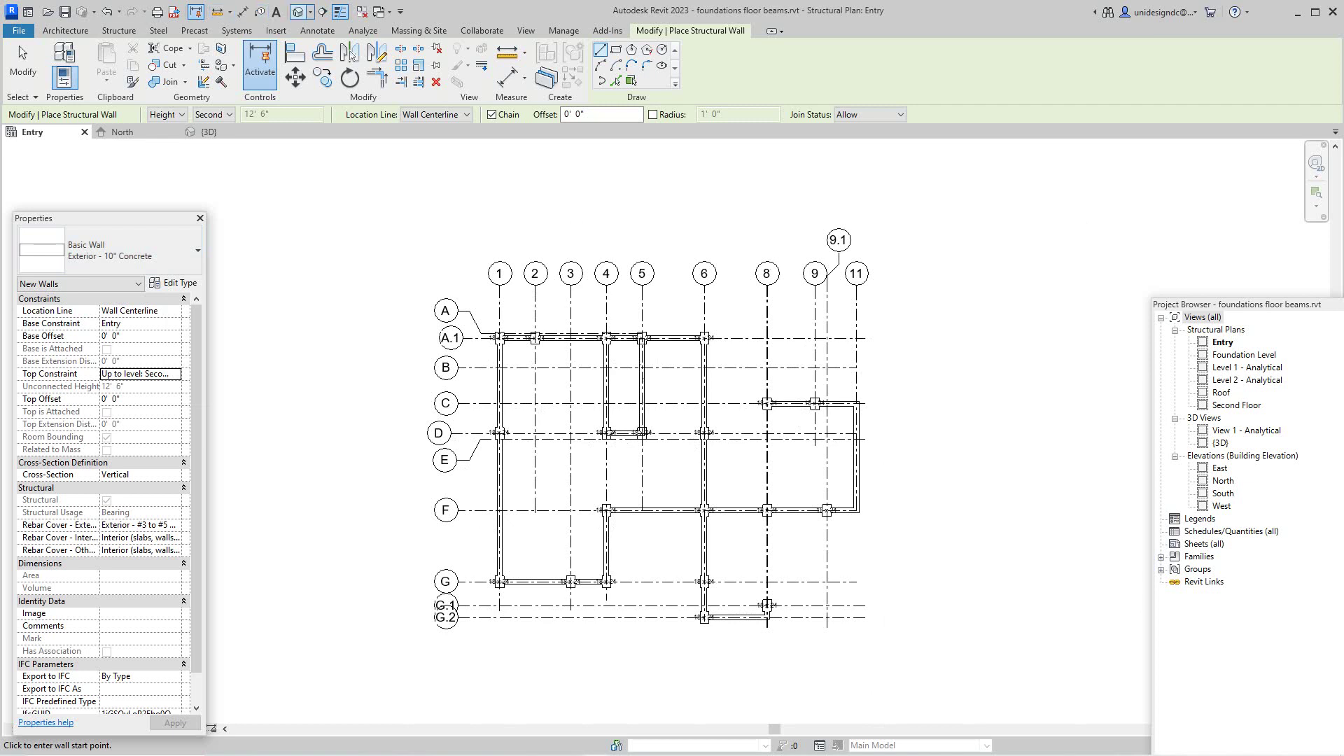
left_click(298, 11)
middle_click_drag(684, 550, 512, 587)
scroll(512, 588, "up", 2)
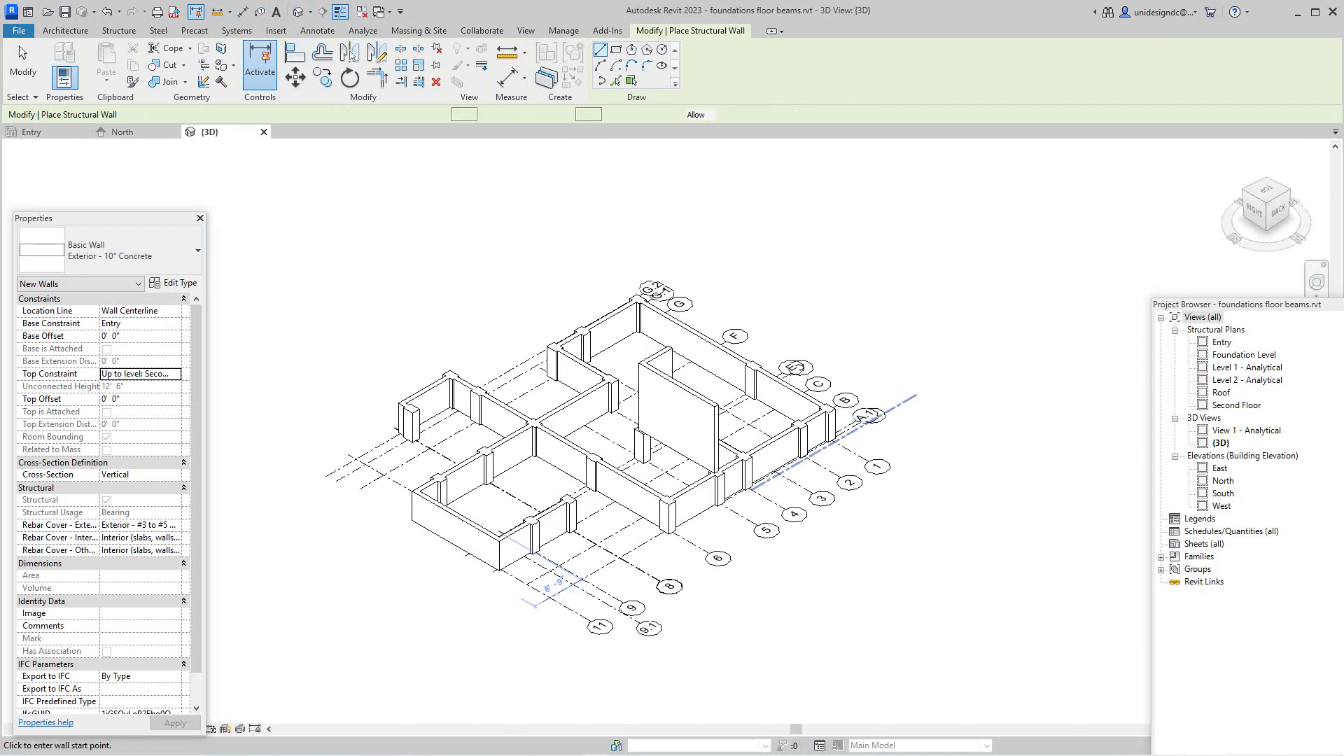
right_click(1000, 228)
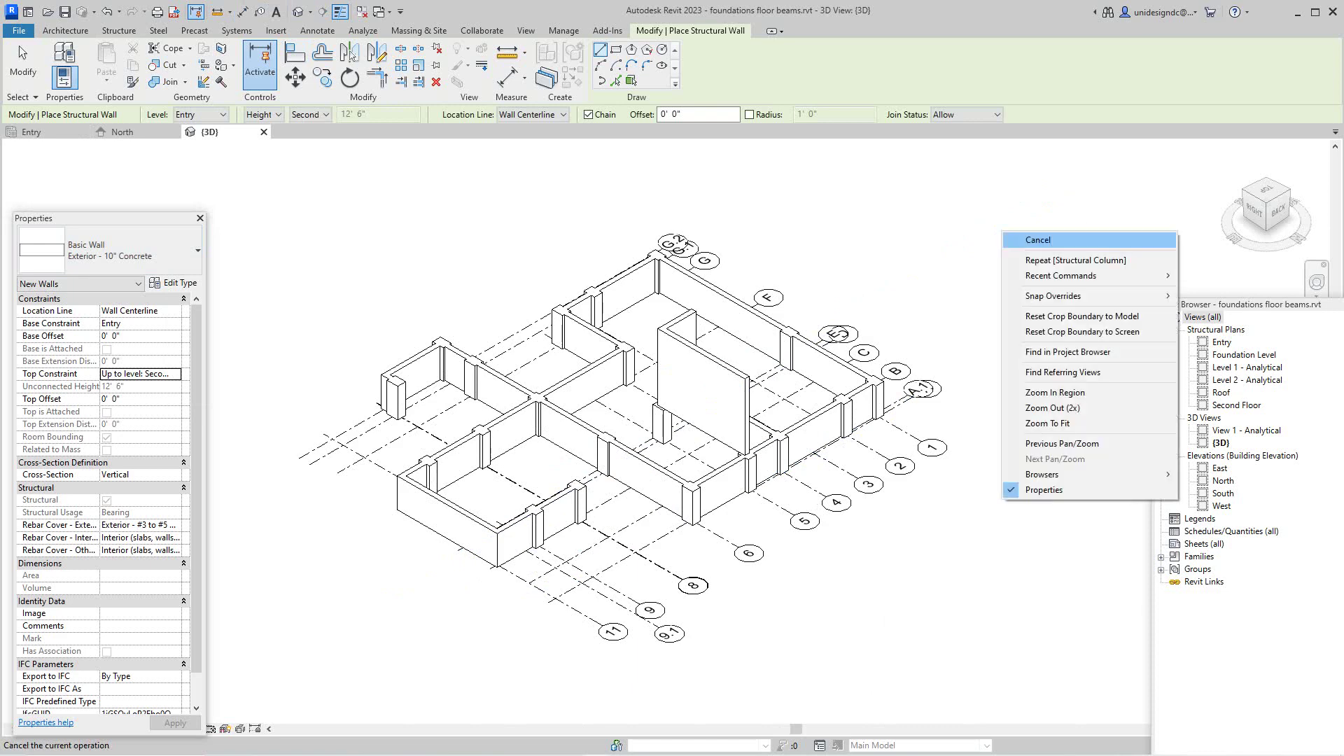
left_click(1029, 237)
scroll(598, 329, "up", 2)
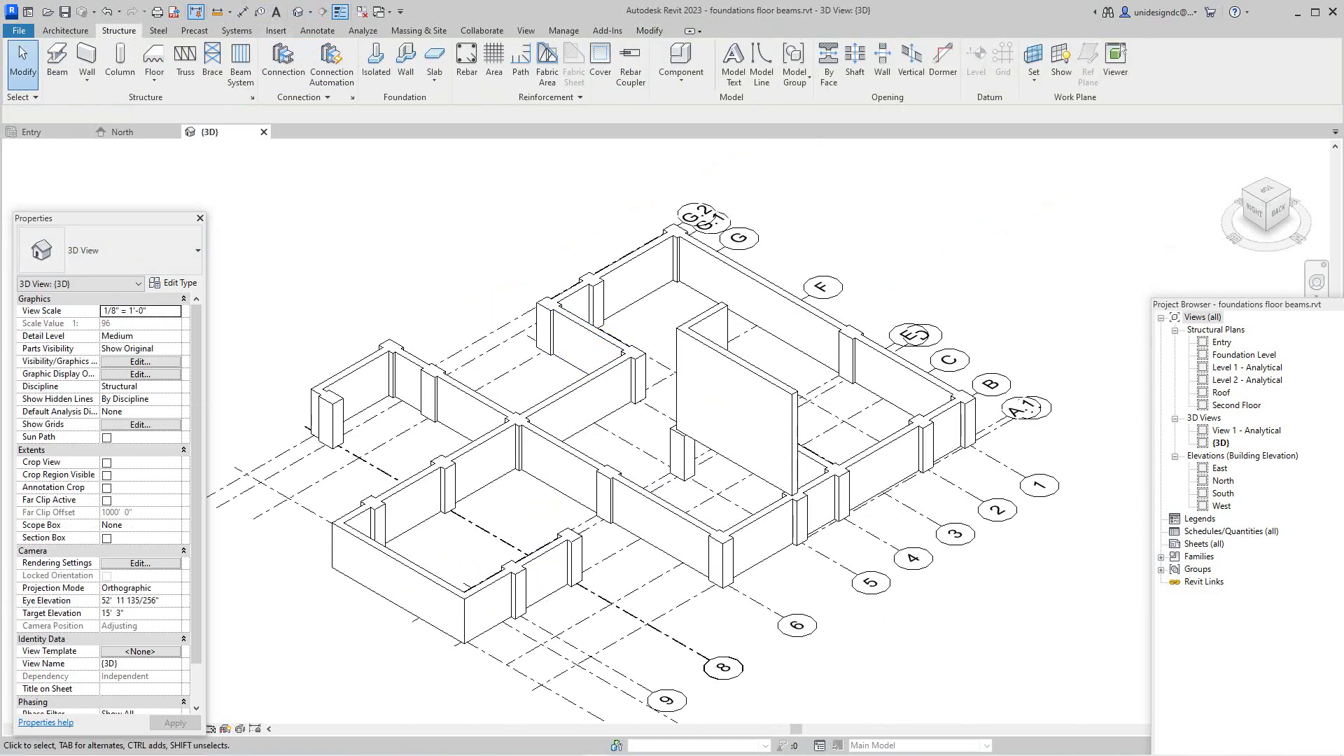
Try to match the two tall interior walls to the long foundation wall on grid 1 with Match Type
left_click(648, 30)
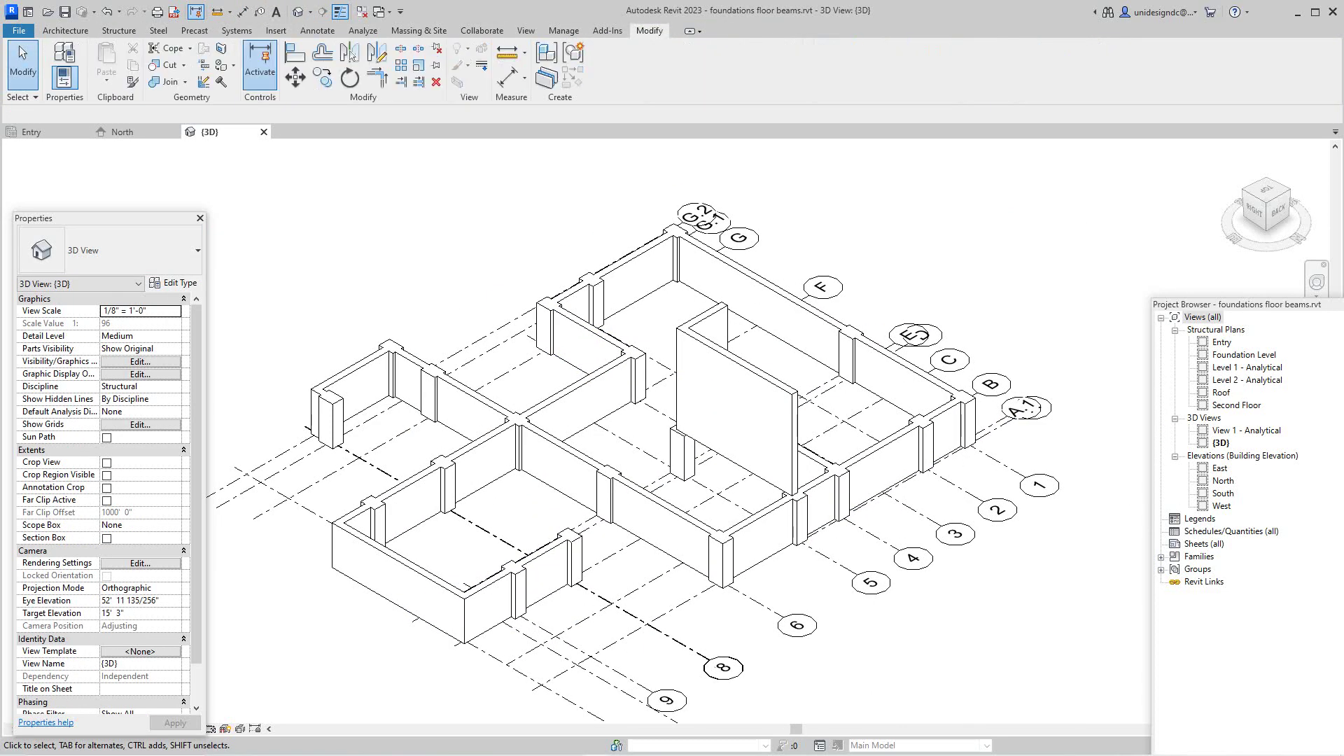
left_click(133, 82)
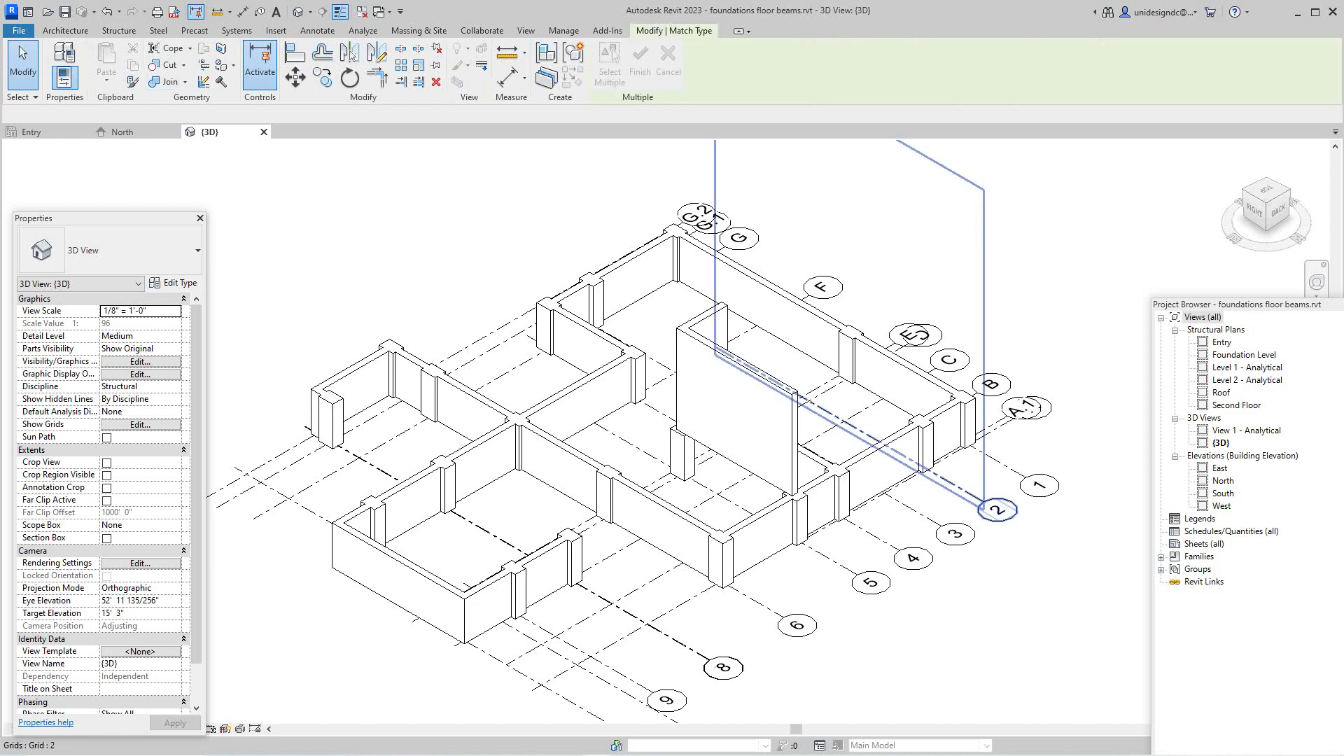
left_click(772, 323)
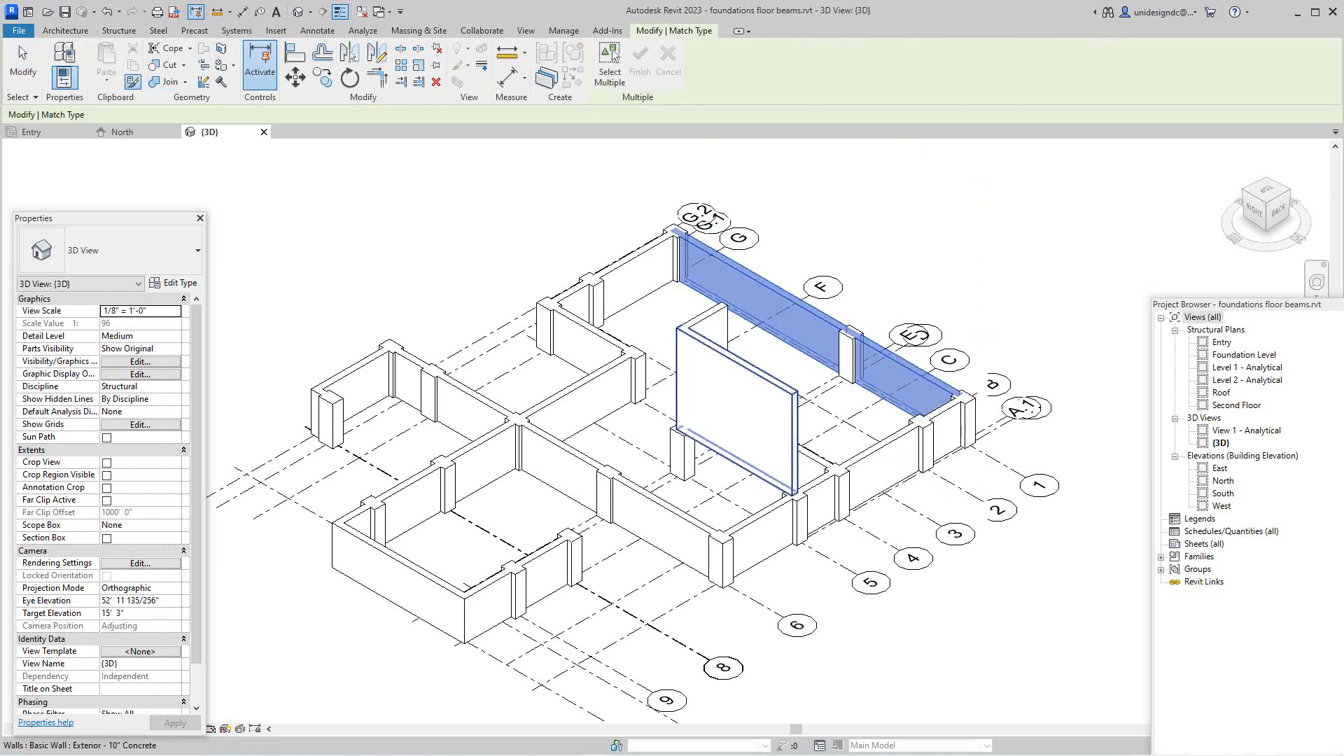
right_click(708, 400)
left_click(725, 406)
scroll(719, 426, "up", 1)
left_click(719, 426)
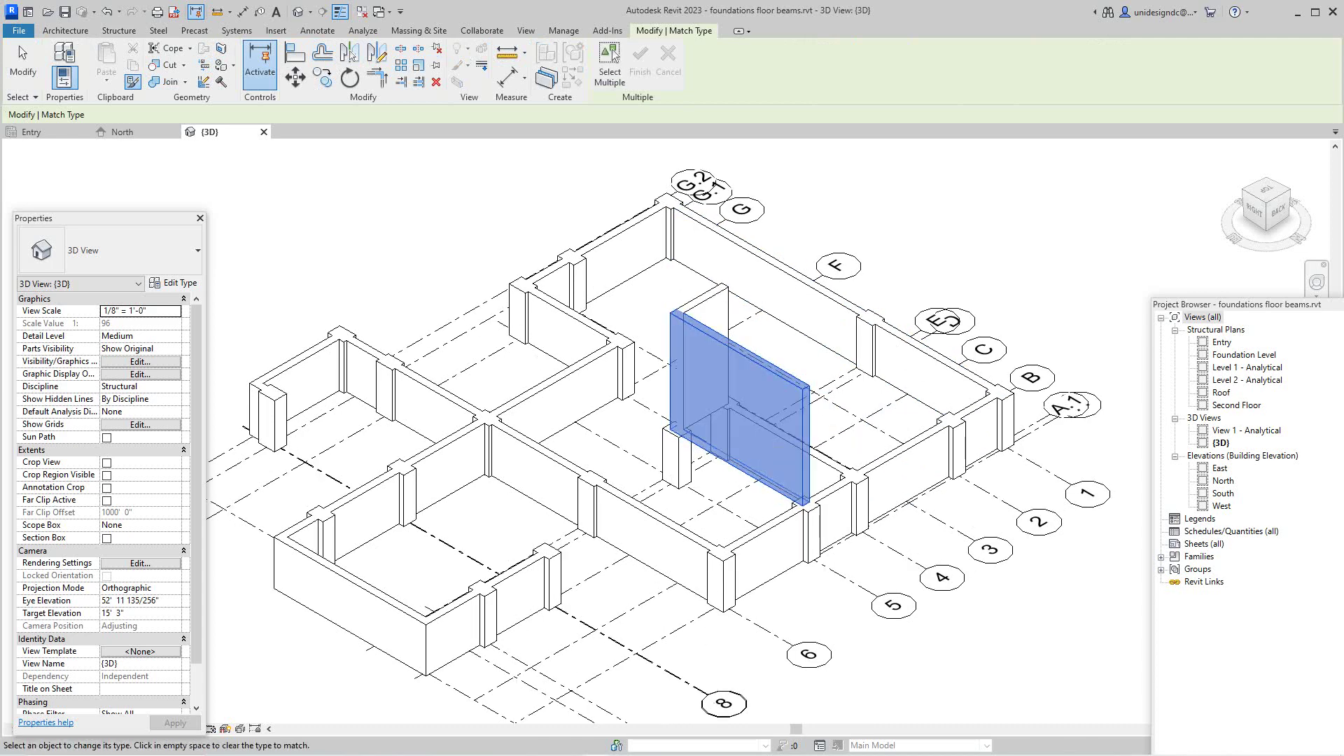
right_click(1082, 186)
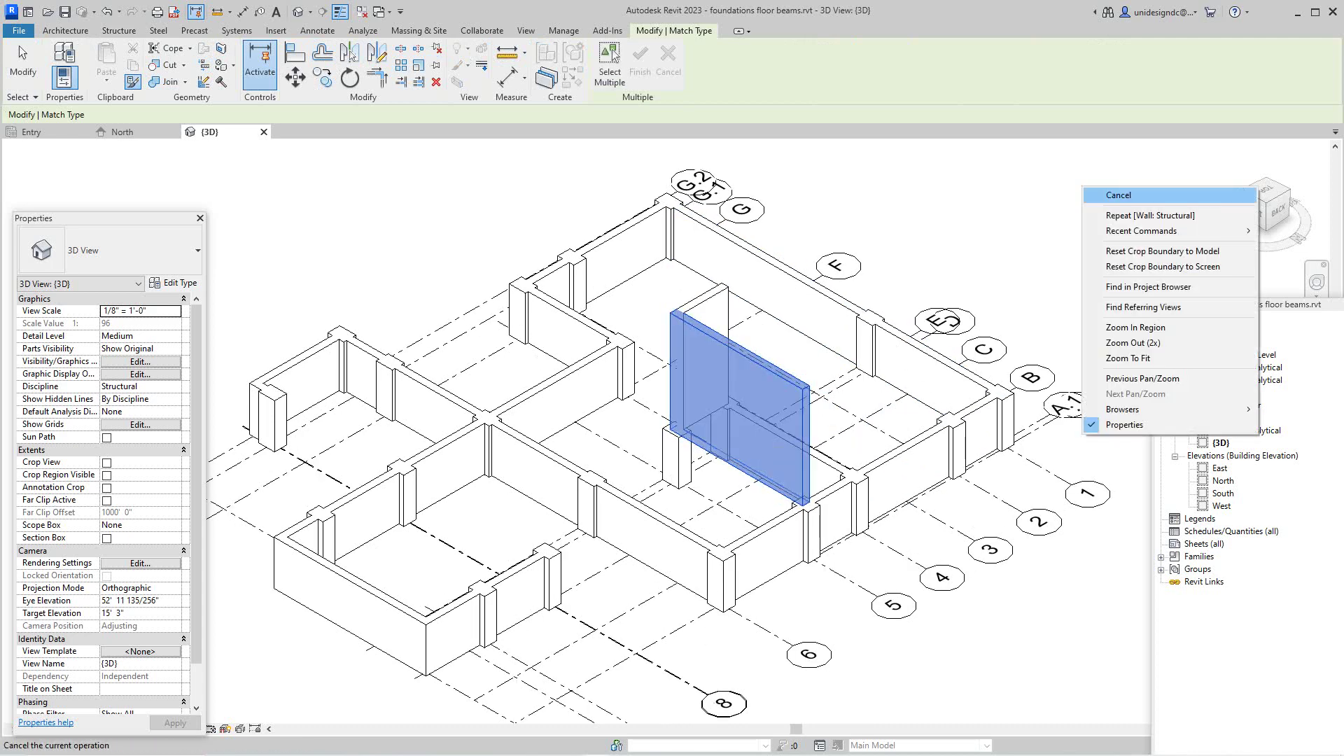
left_click(1105, 194)
left_click(710, 311)
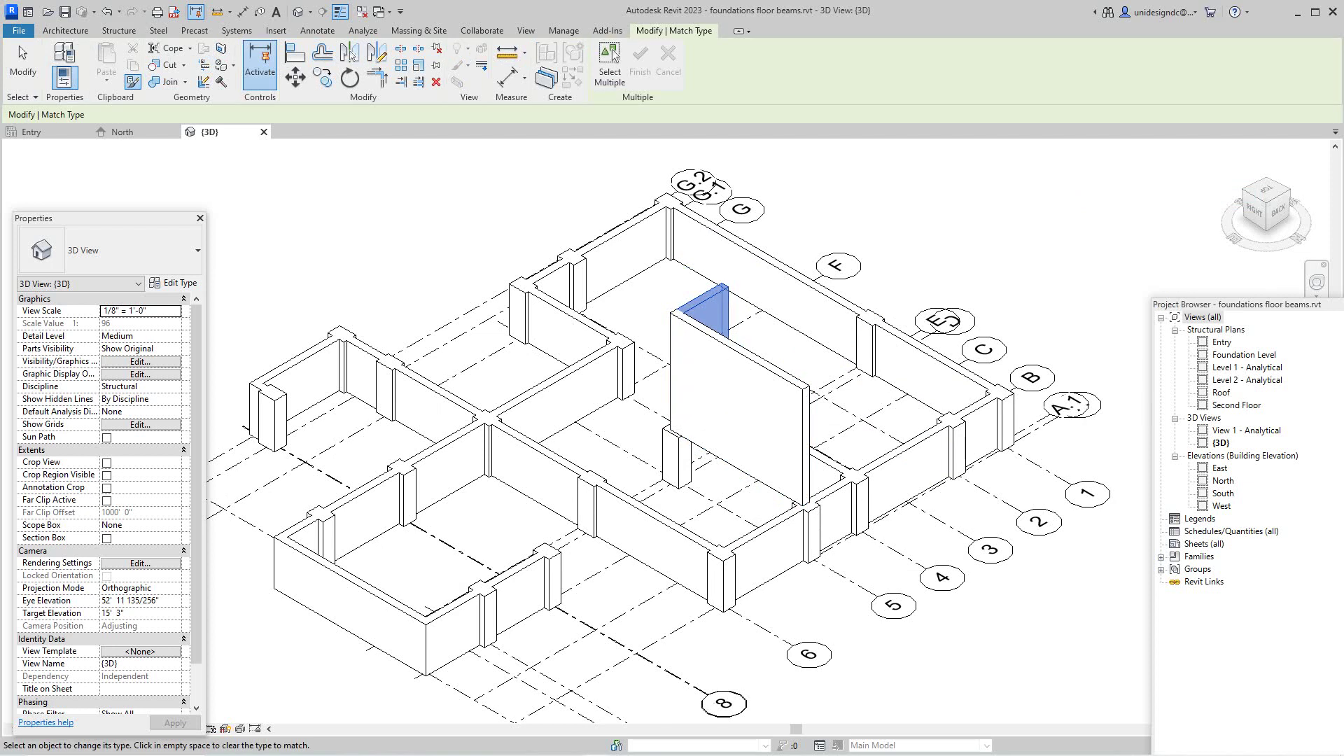
key("Escape")
left_click(738, 349)
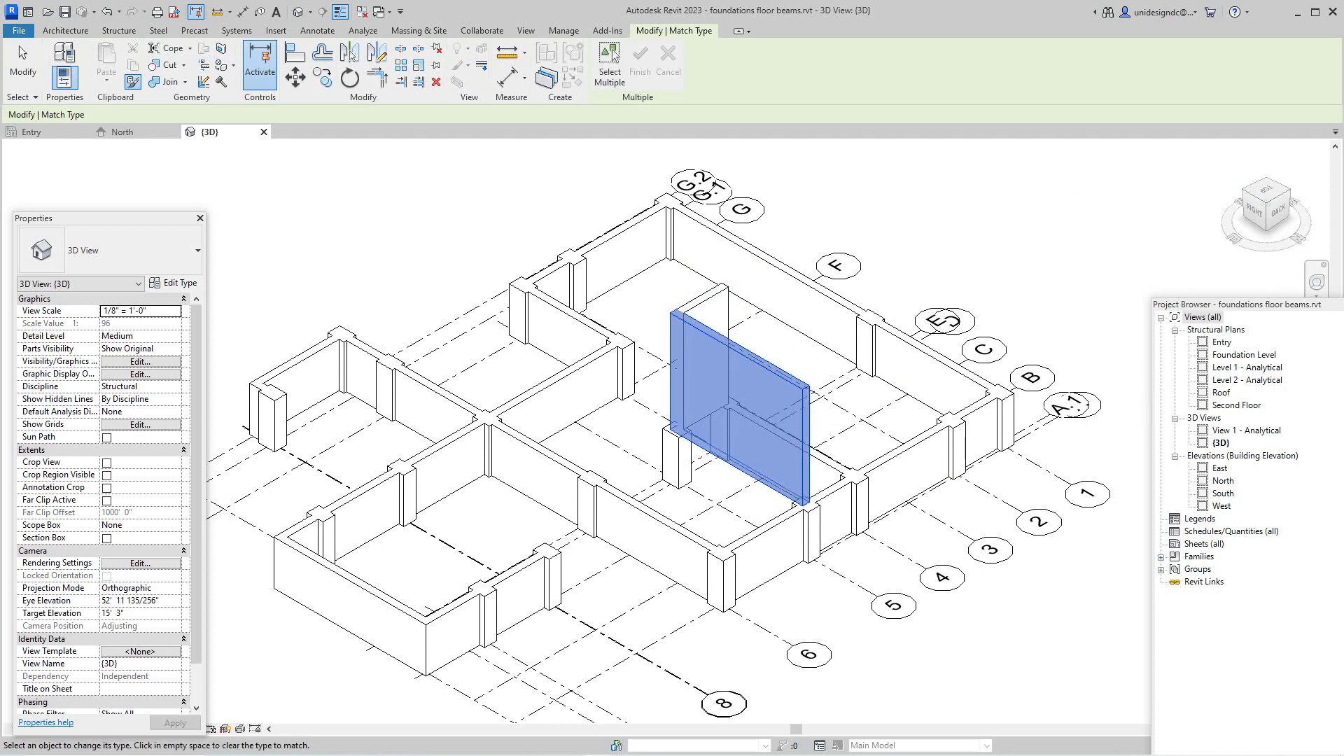
key("Escape")
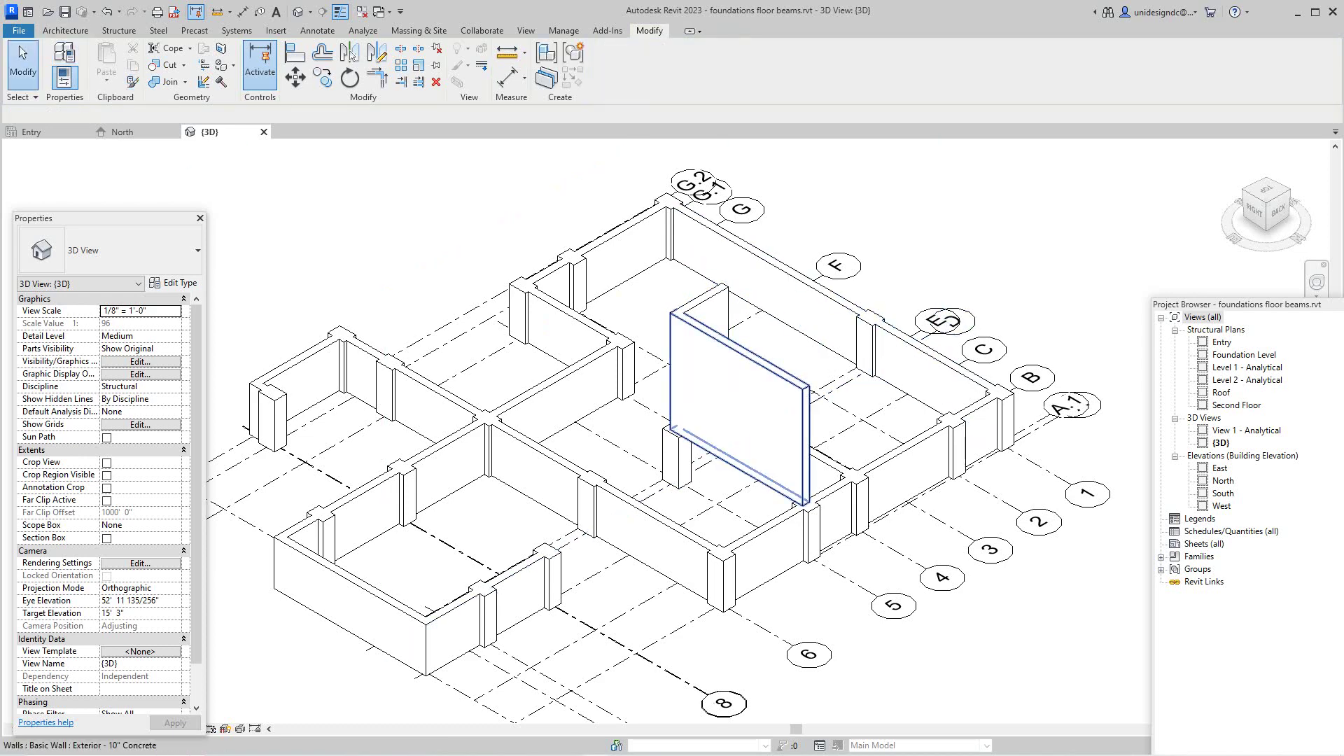
Select the two tall interior walls and set their base constraint to Foundation Level and top constraint to Up to level: Entry
left_click(724, 342)
left_click(703, 322, "ctrl")
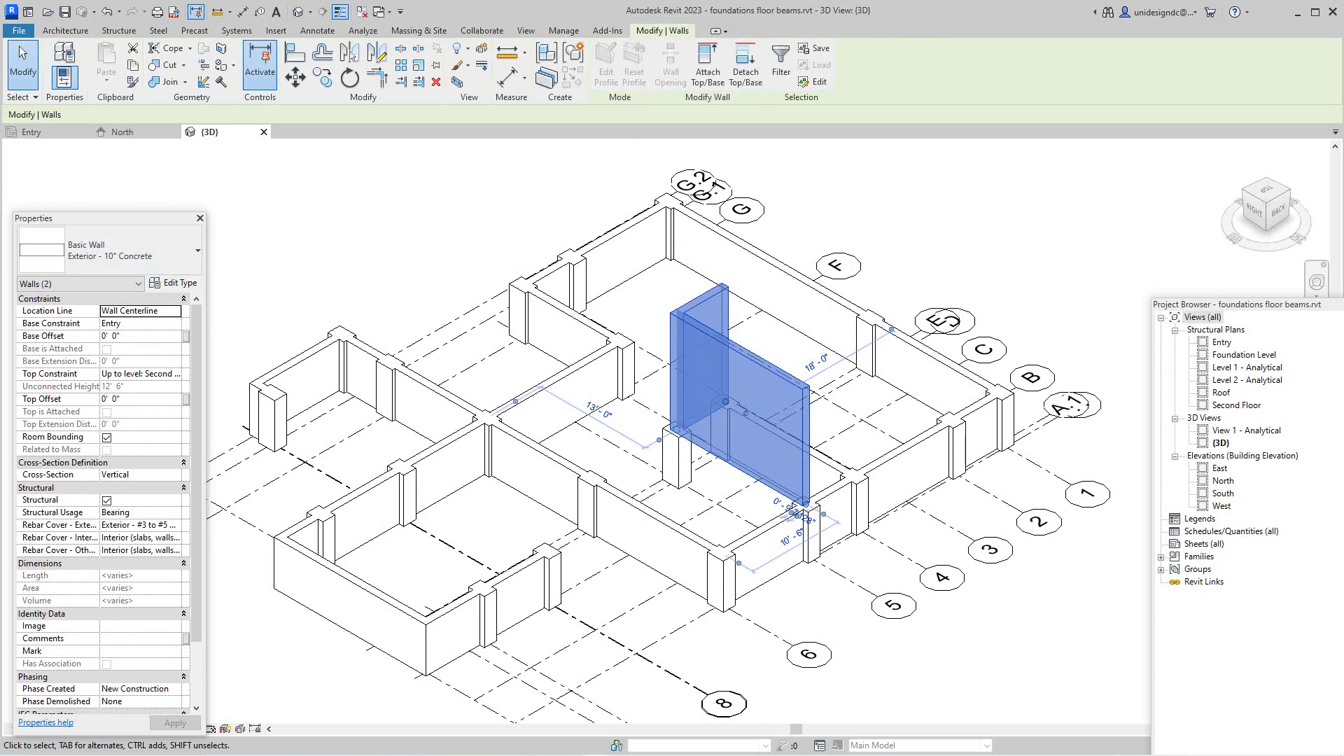
left_click(174, 323)
left_click(175, 324)
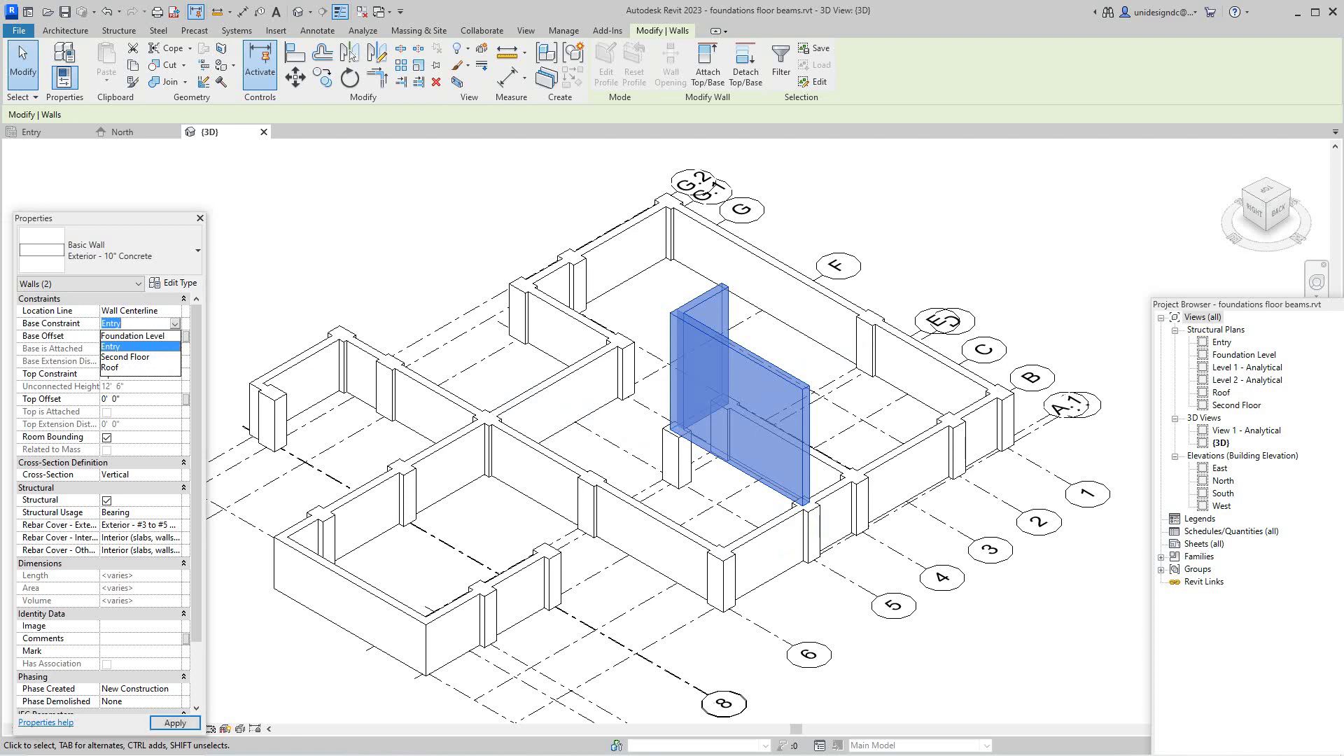
key("Return")
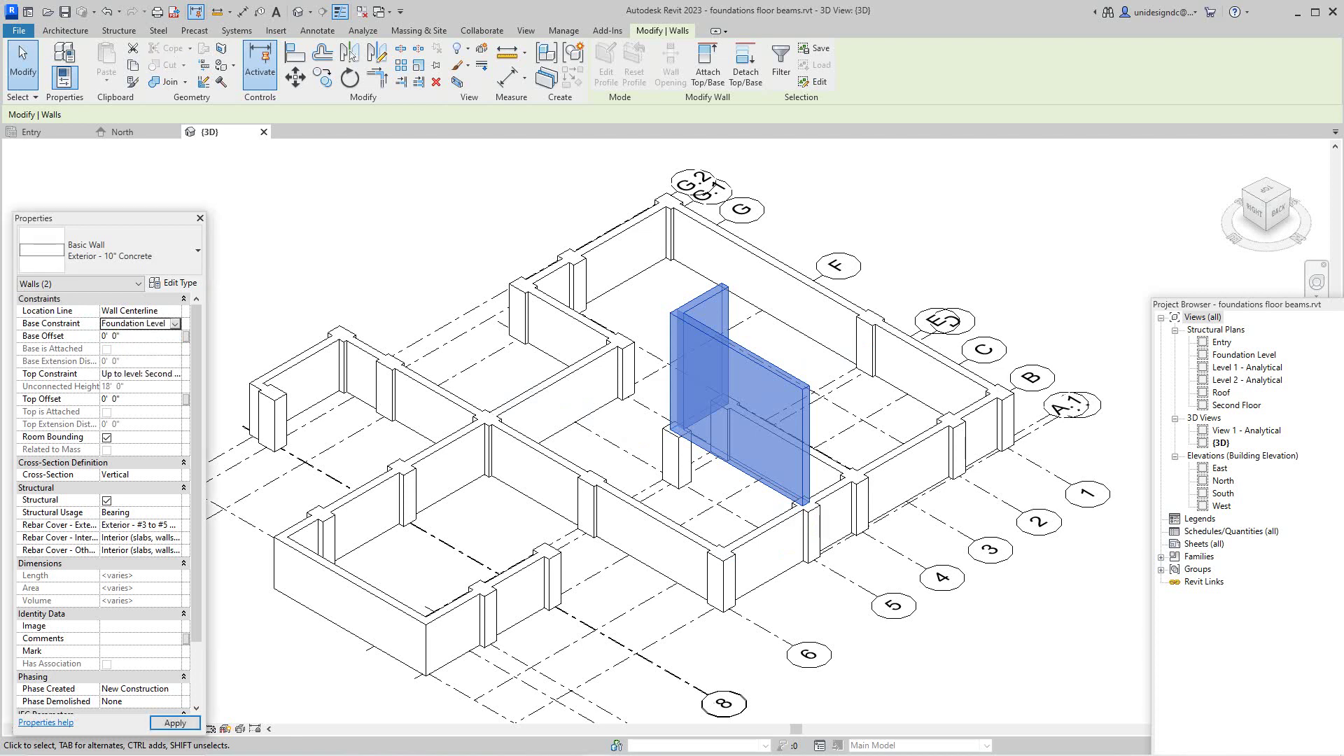
left_click(173, 373)
left_click(175, 374)
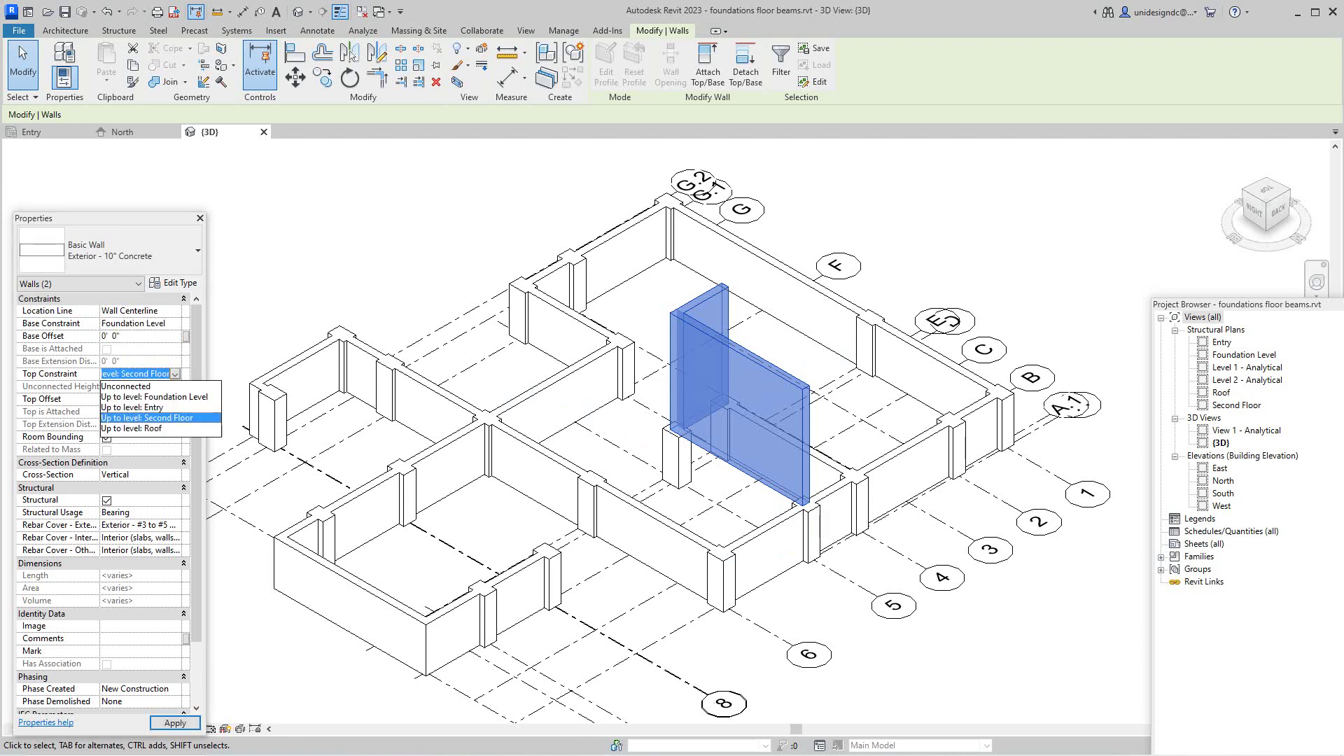
key("Return")
key("Escape")
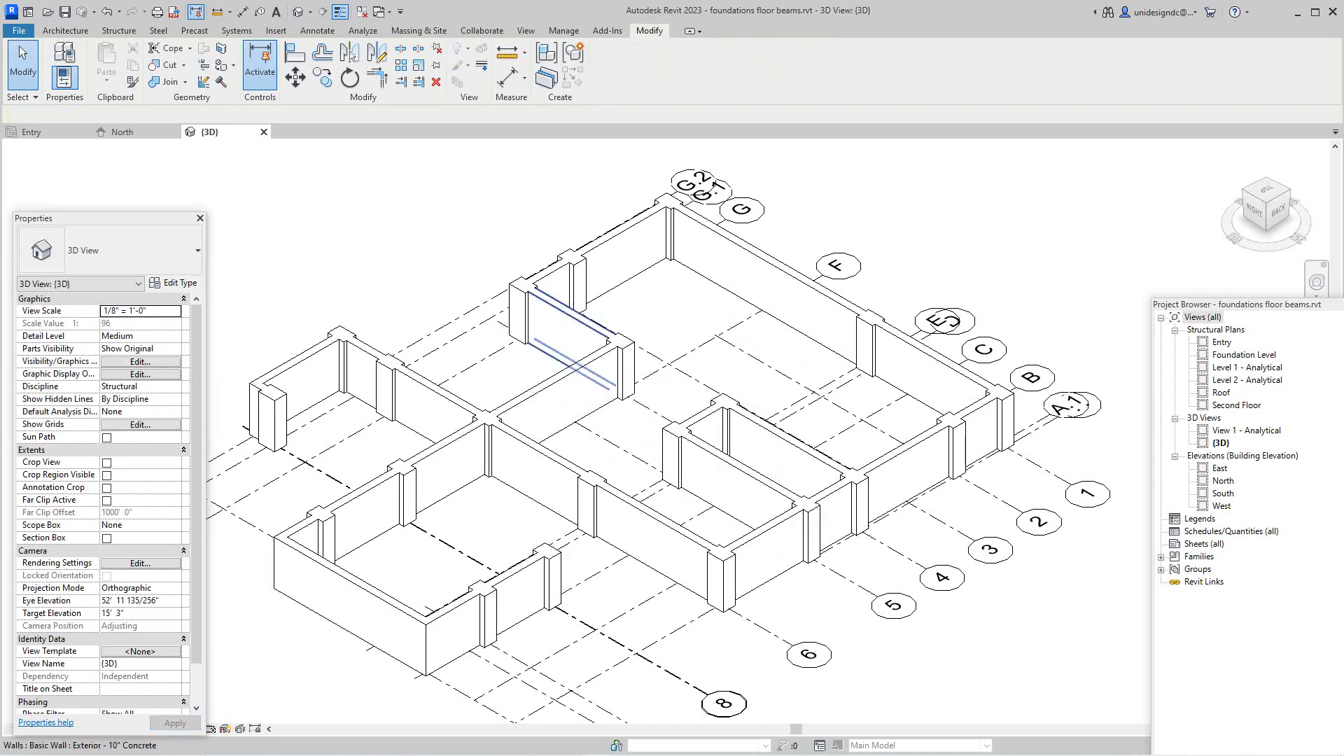
Examine the complete foundation walls in 3D and open the Foundation Level structural plan
scroll(929, 554, "down", 3)
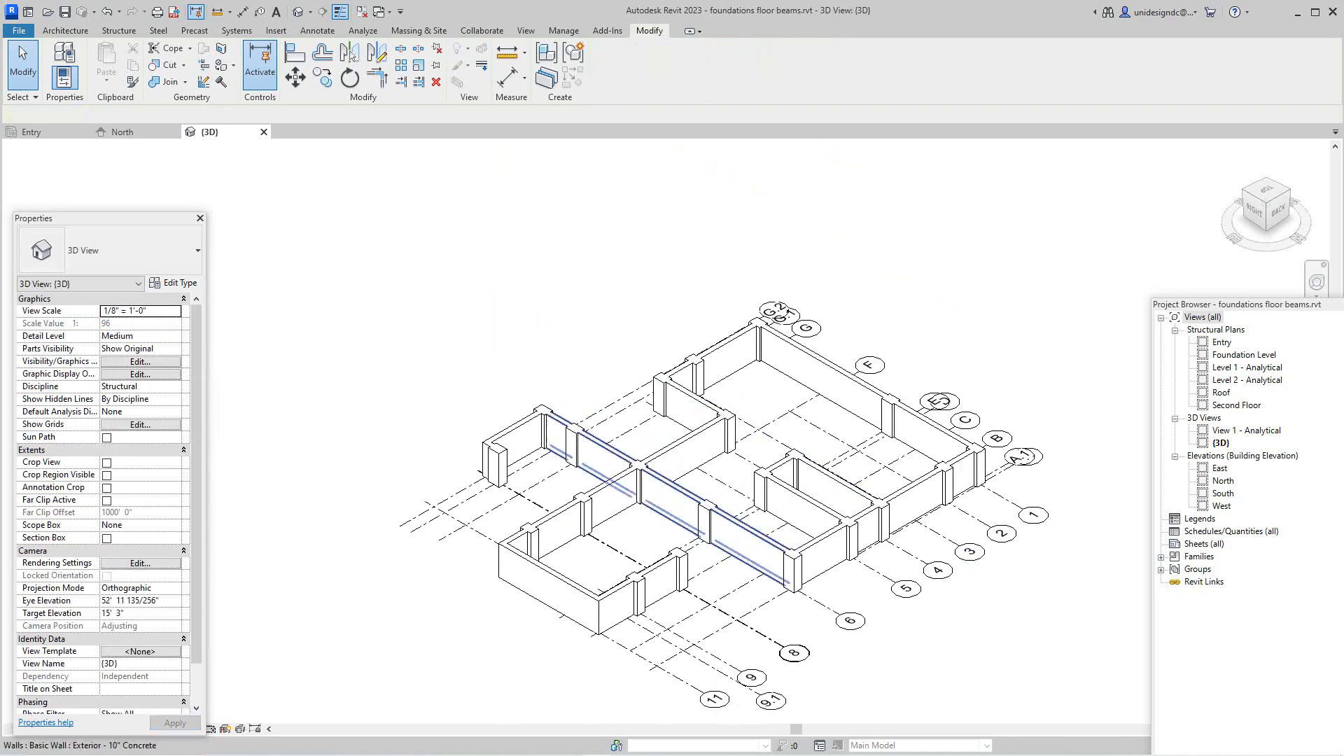
scroll(600, 502, "up", 3)
scroll(457, 463, "down", 2)
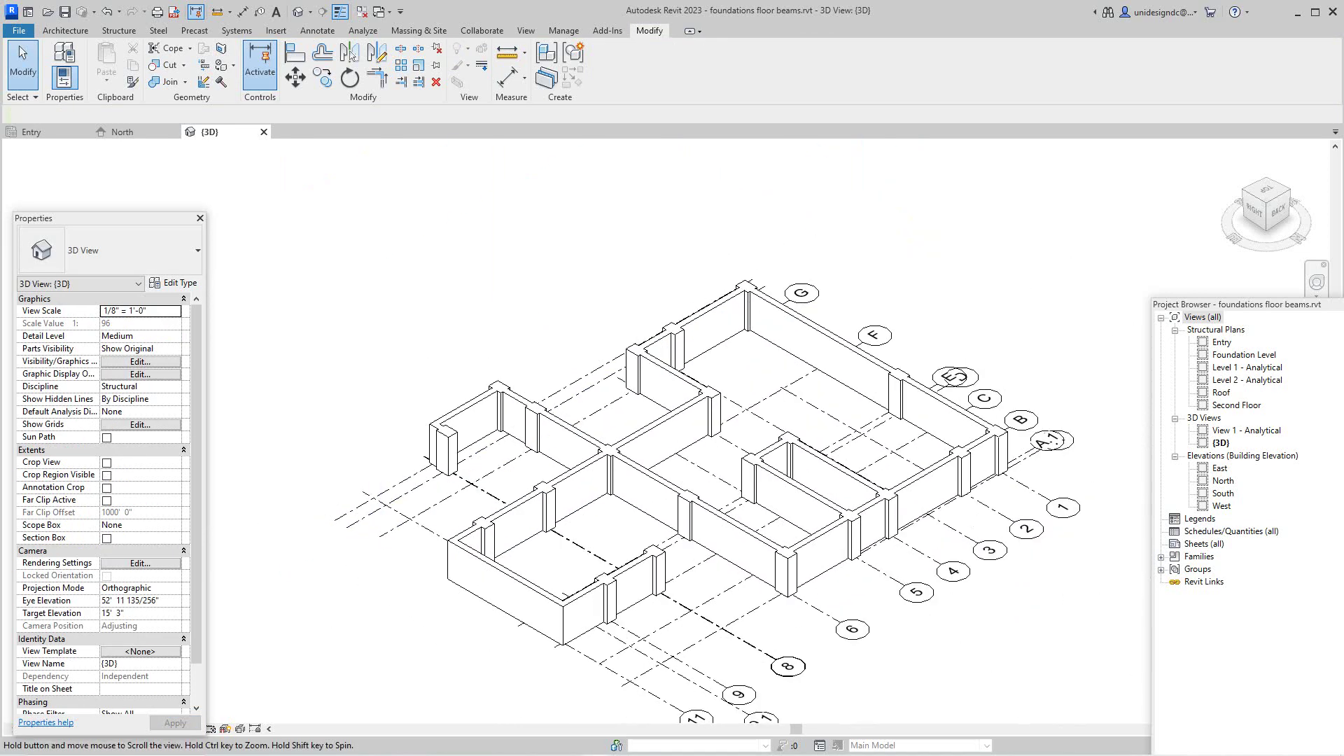
scroll(598, 490, "down", 2)
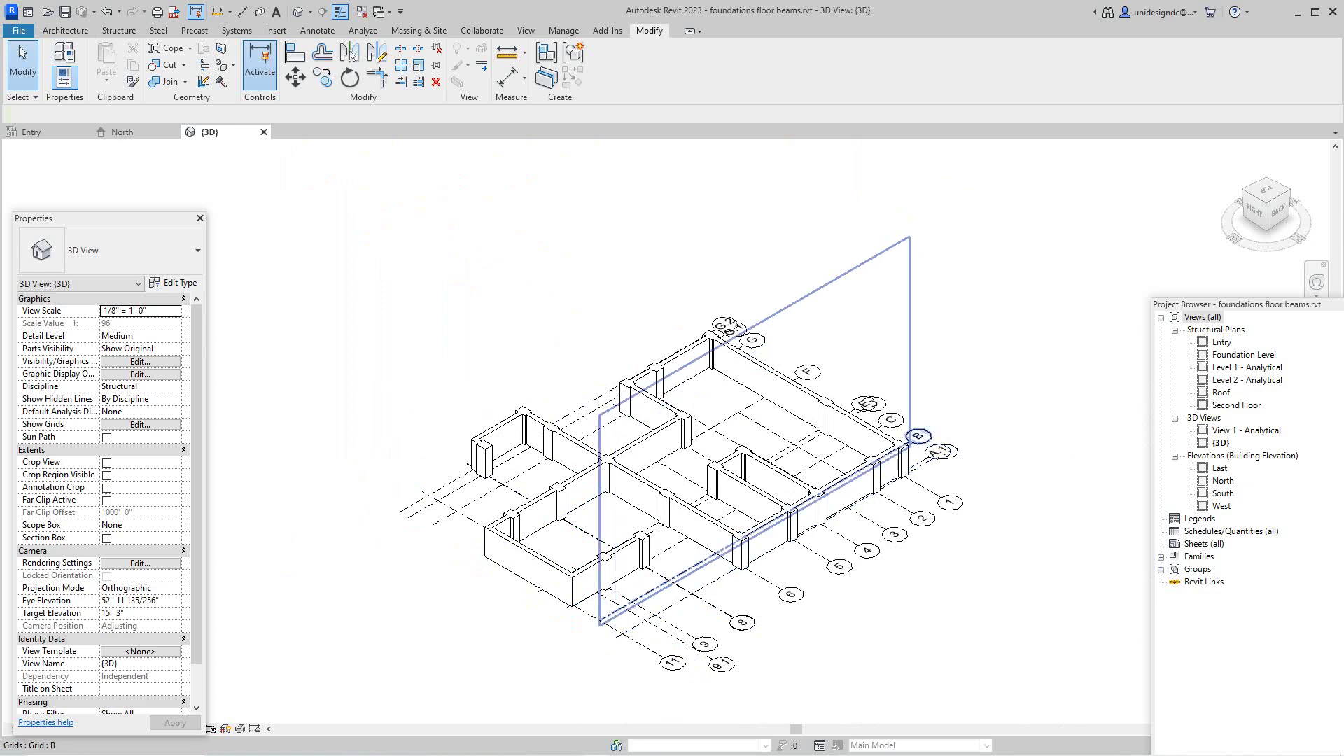
scroll(610, 578, "up", 1)
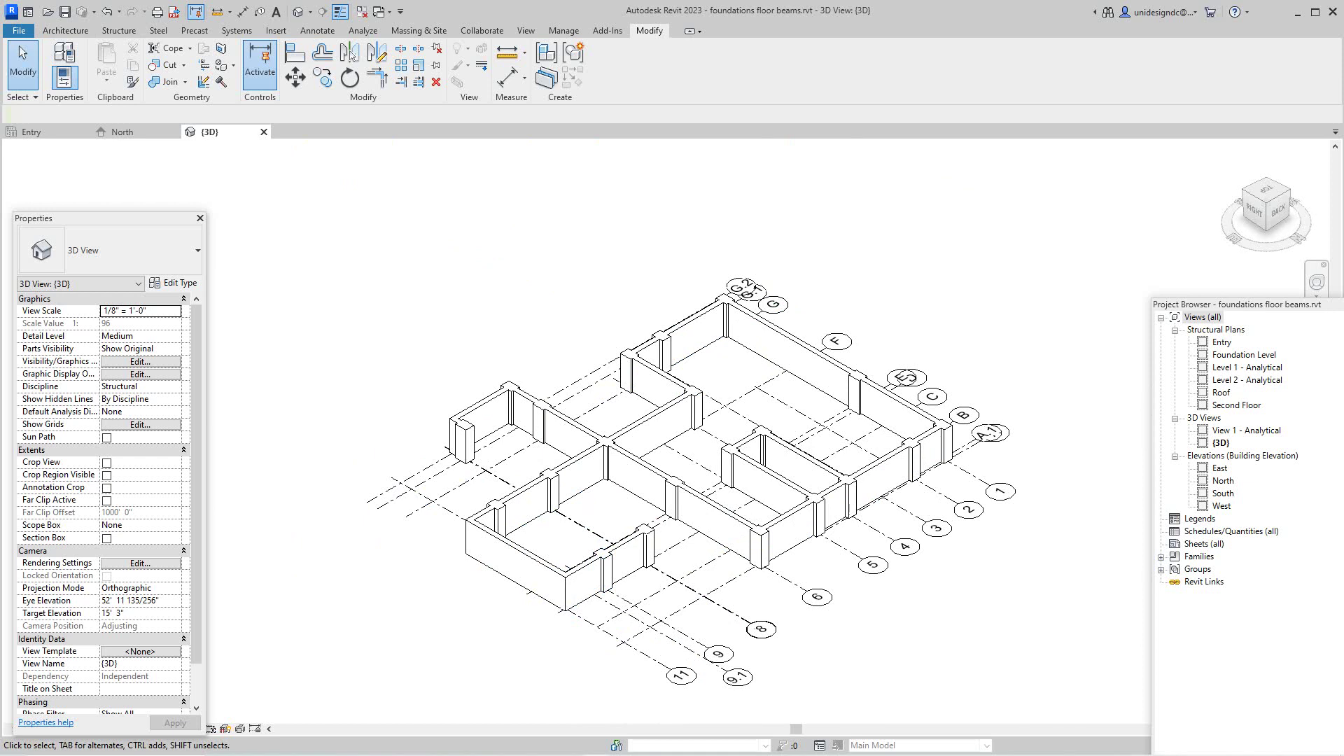
middle_click_drag(482, 420, 487, 413)
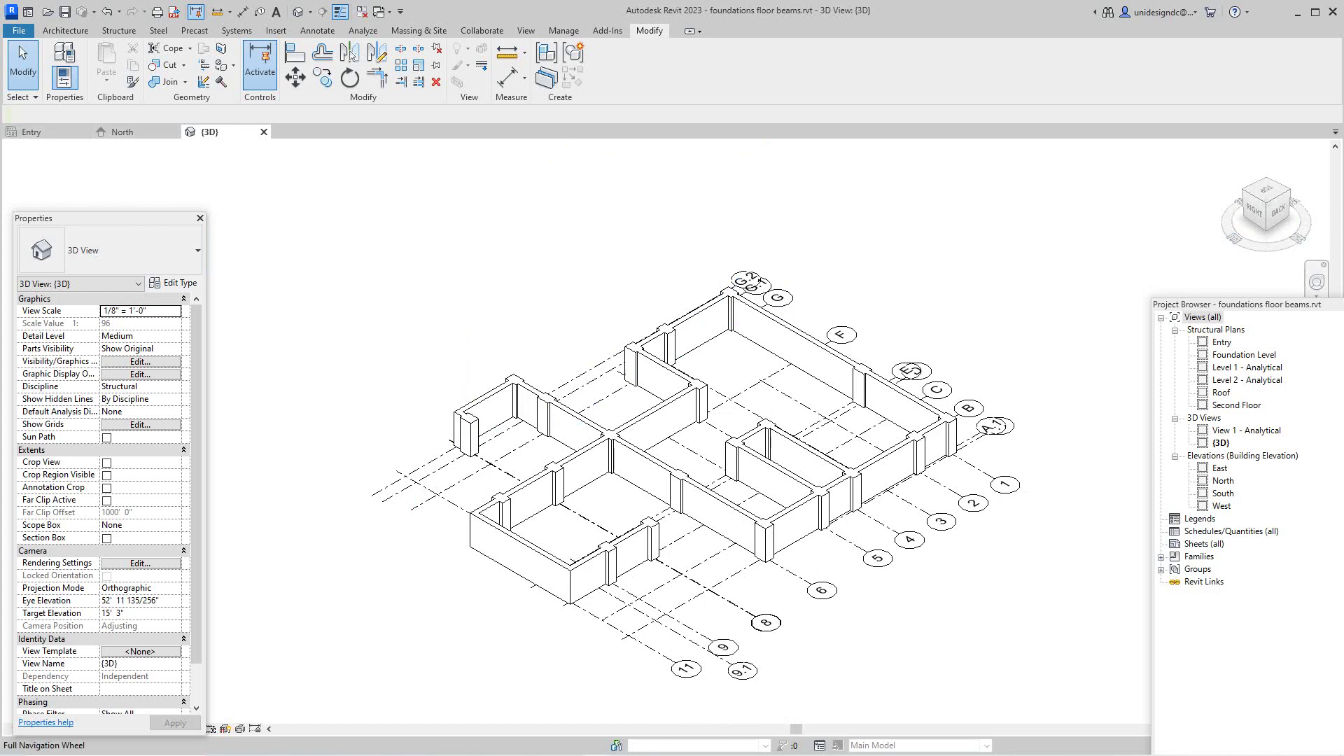
double_click(1245, 354)
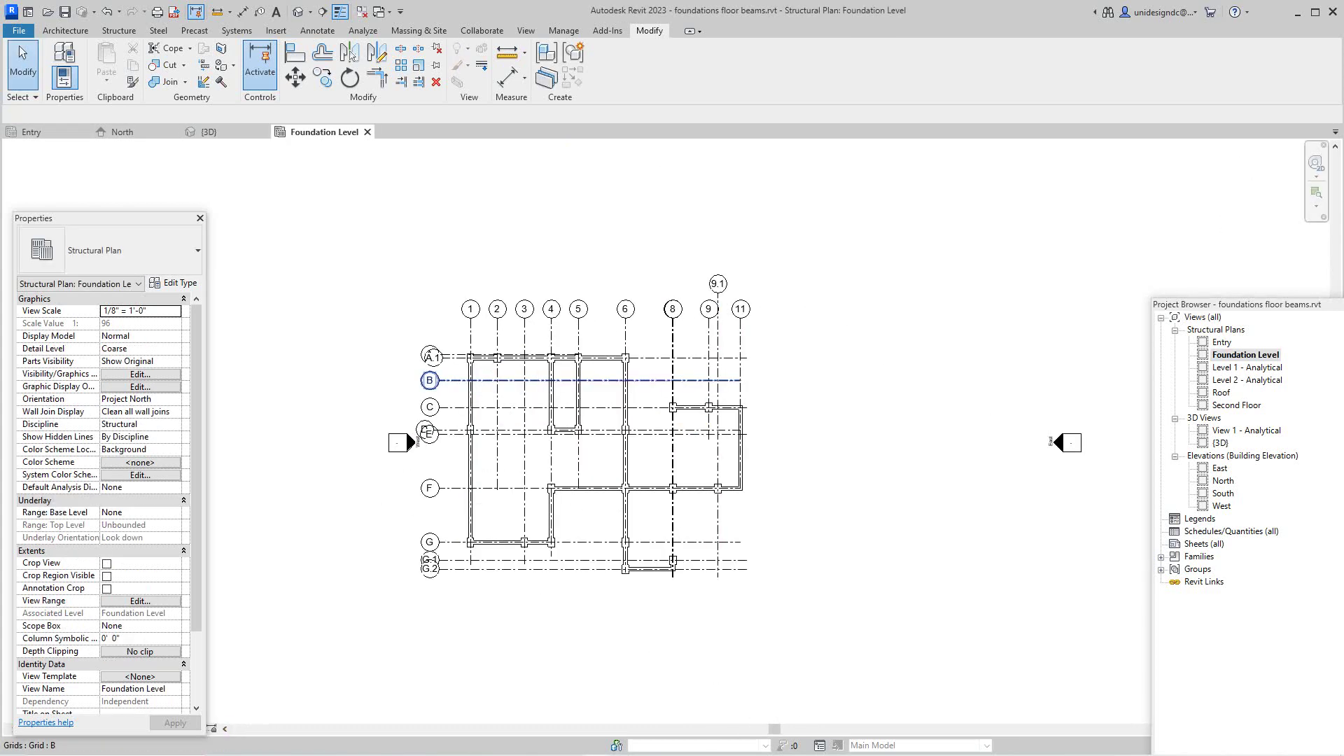
scroll(453, 352, "up", 4)
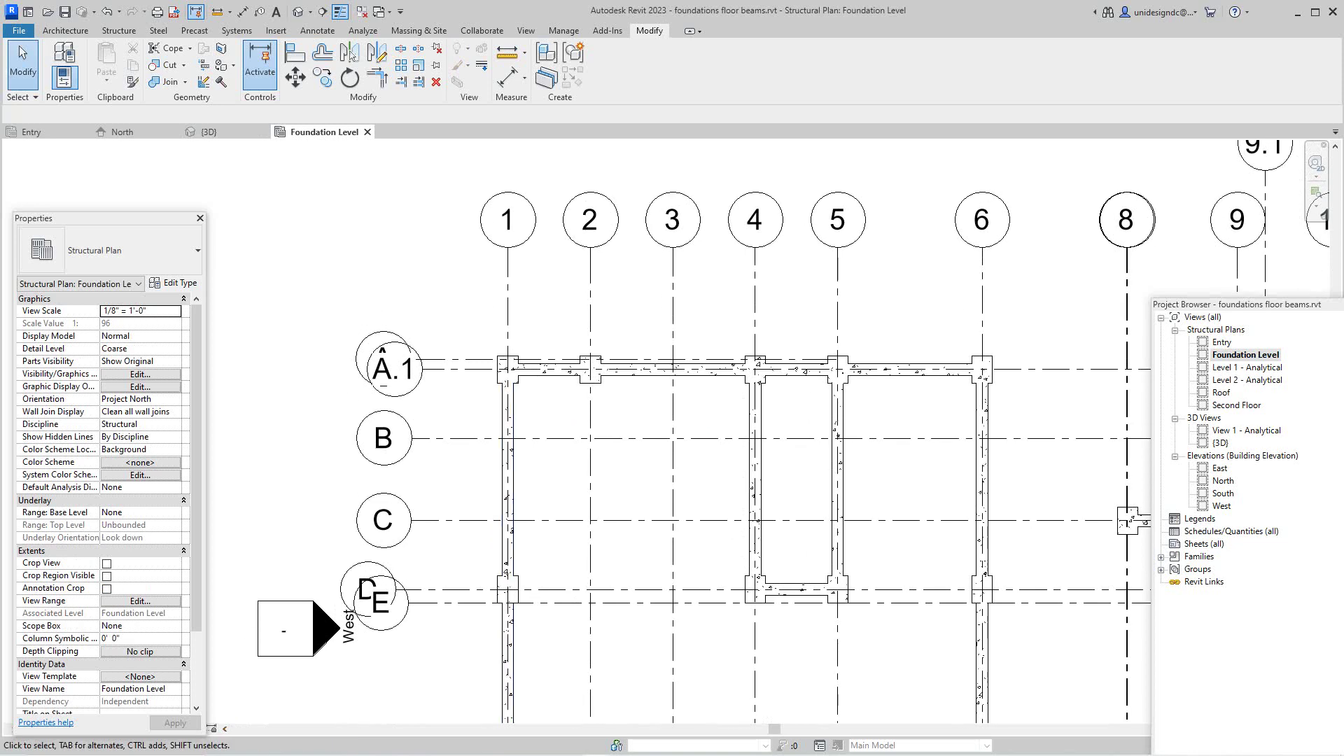
left_click(119, 30)
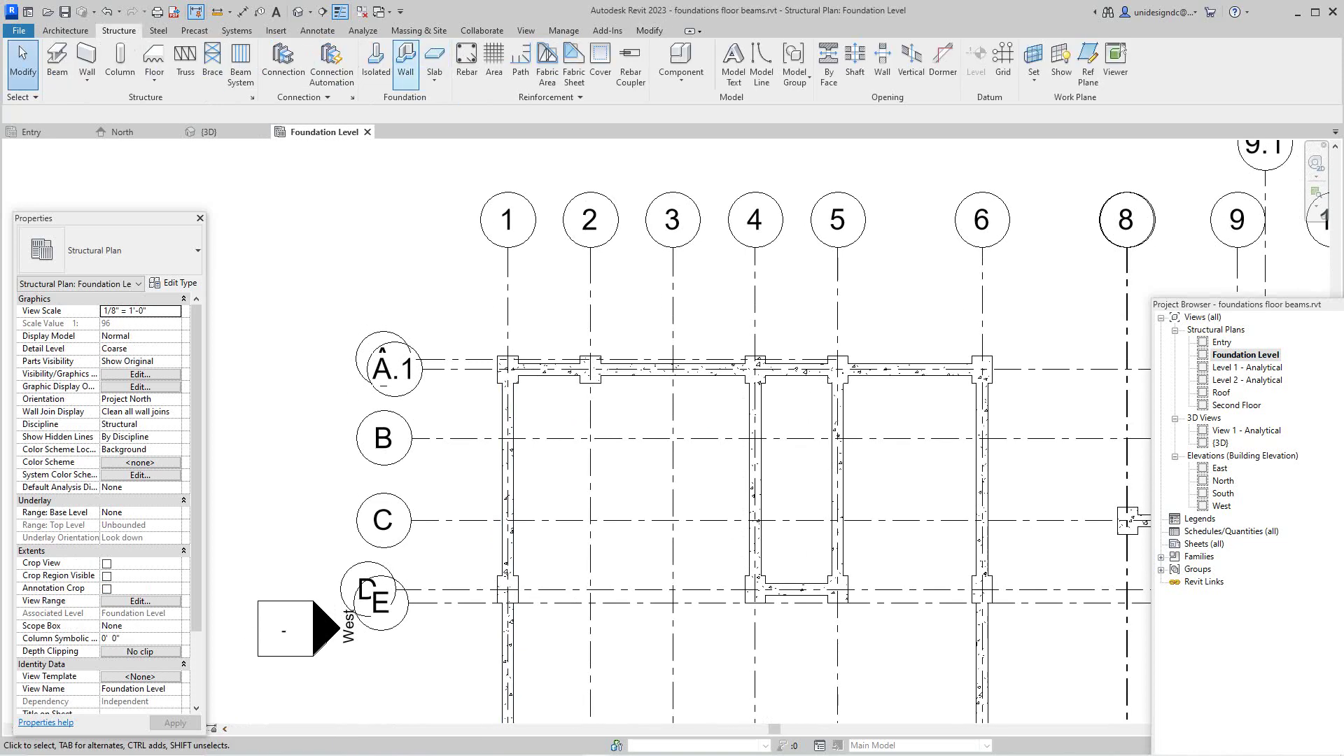
left_click(376, 64)
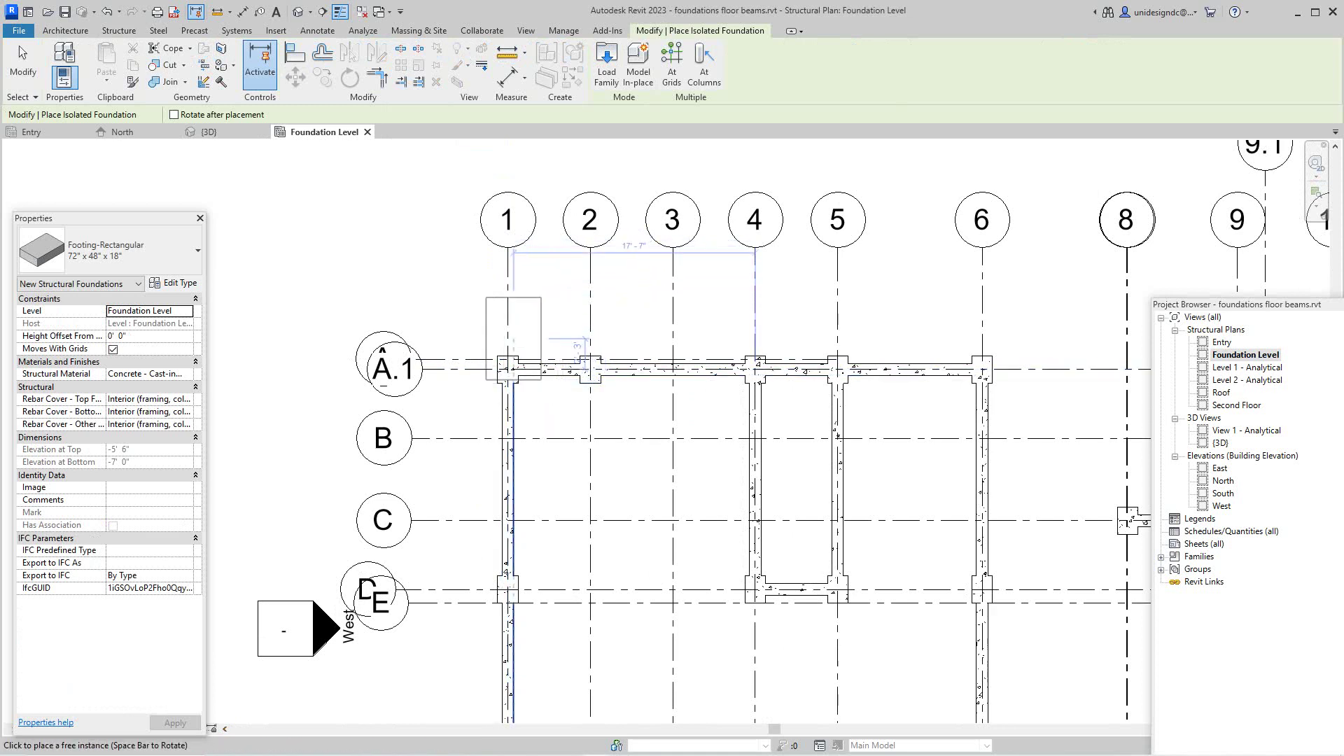
right_click(529, 339)
right_click(468, 302)
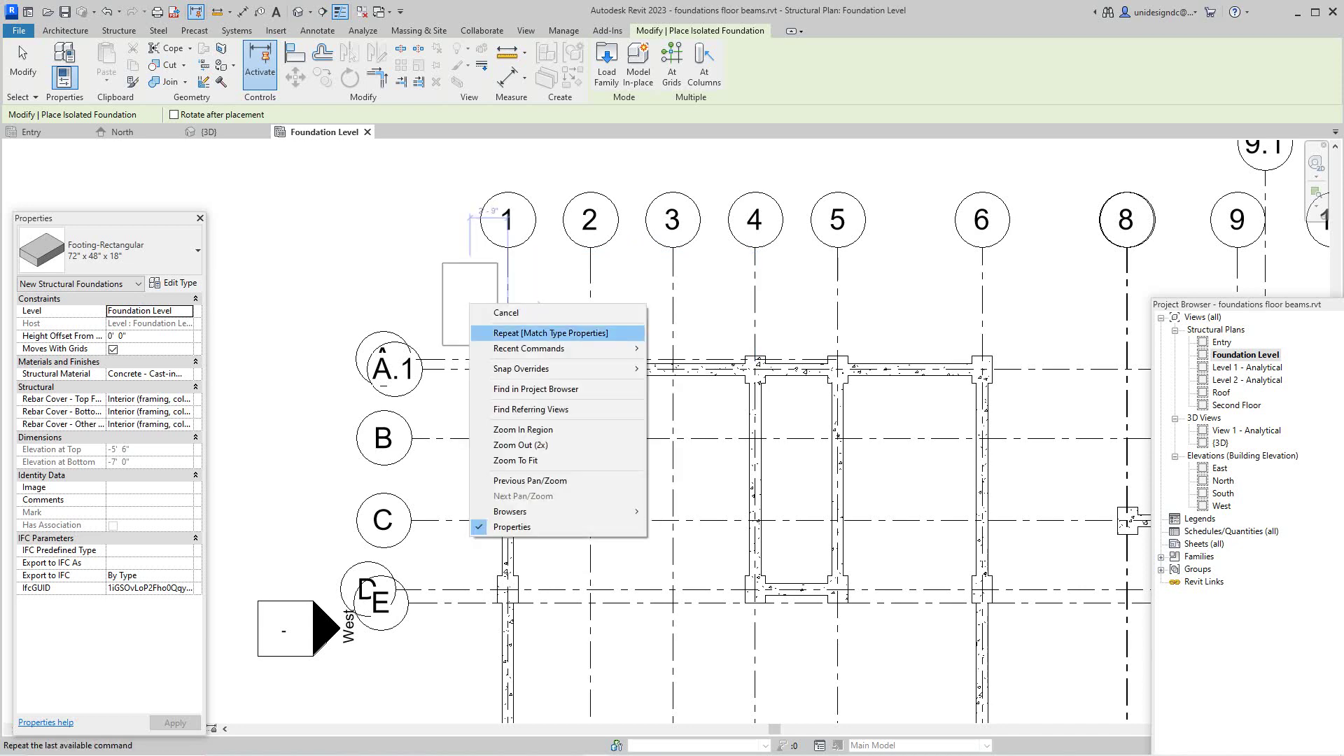
left_click(504, 312)
scroll(536, 323, "down", 3)
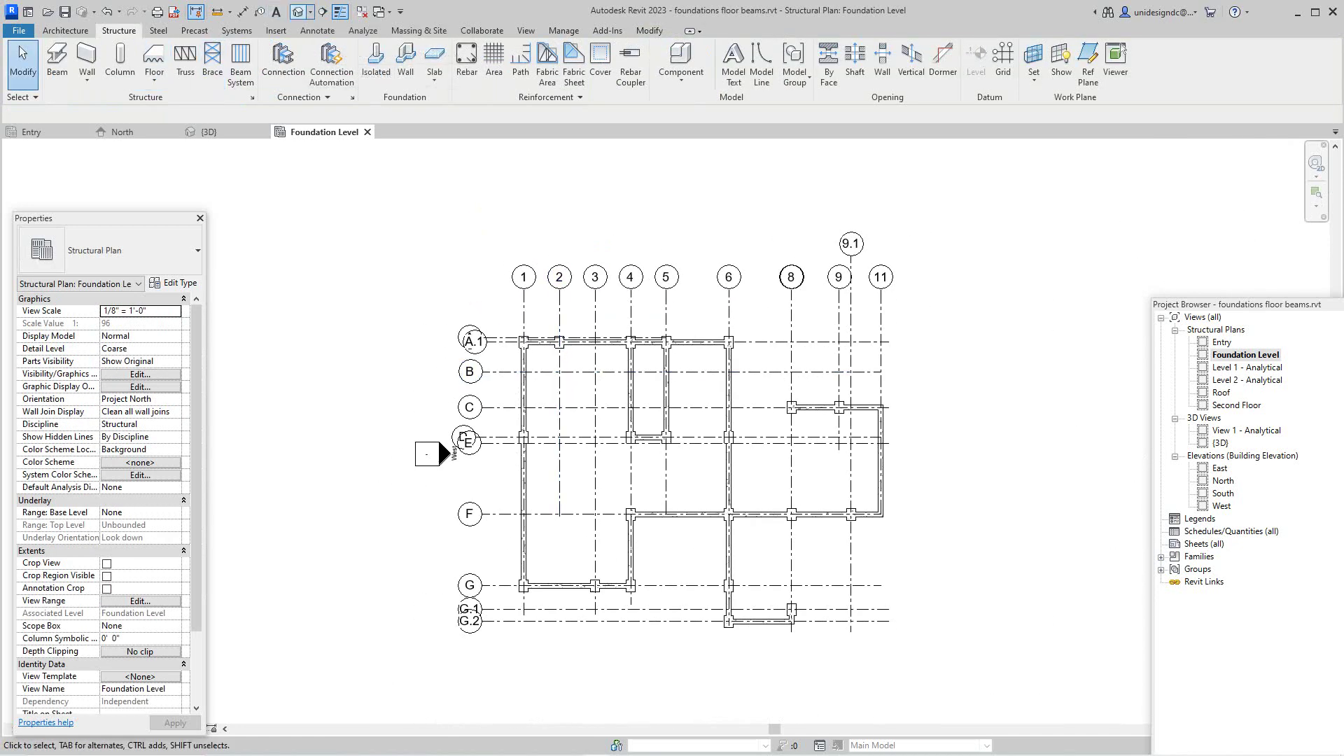
Open the default 3D view and set its visual style to Shaded, with the Properties palette moved clear of the view controls
left_click(298, 11)
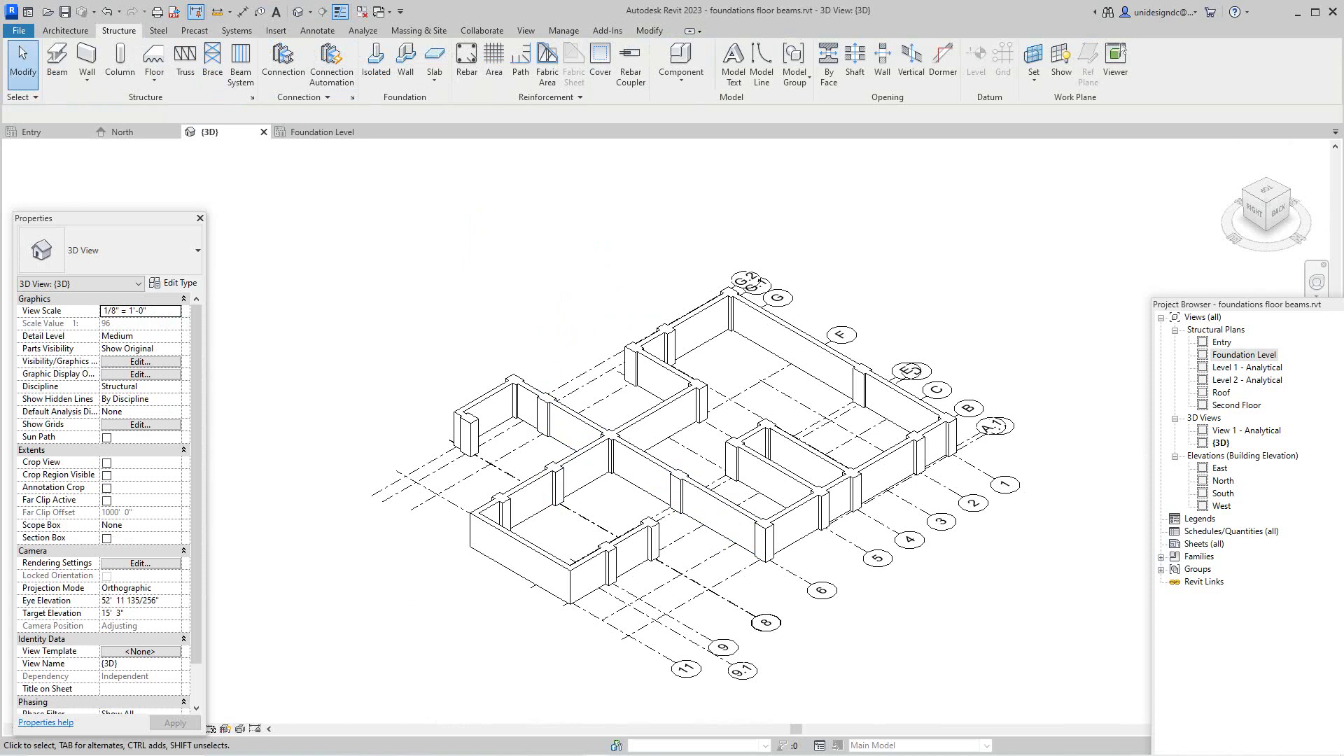
left_click_drag(119, 212, 113, 116)
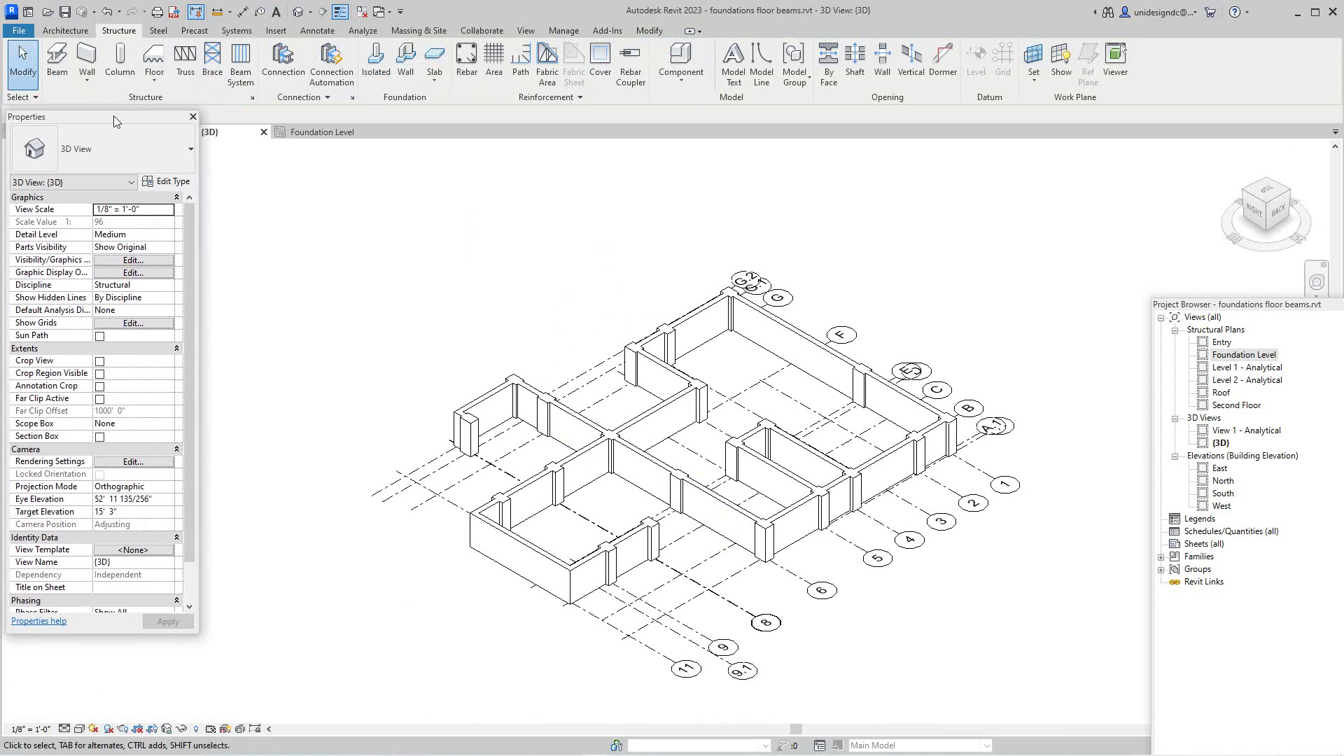
left_click(79, 728)
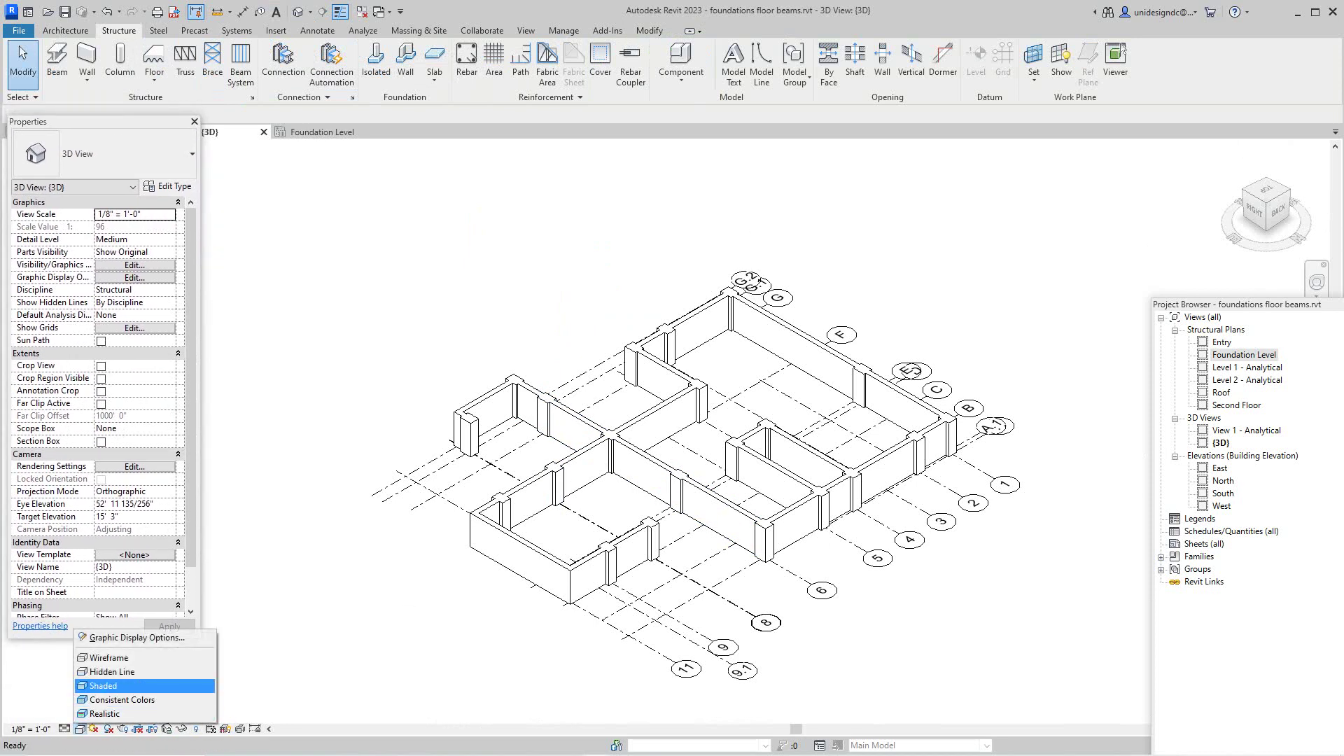
left_click(105, 686)
Examine the shaded foundation walls and columns in 3D, including the properties of the short outer wall on grid G
scroll(840, 474, "up", 3)
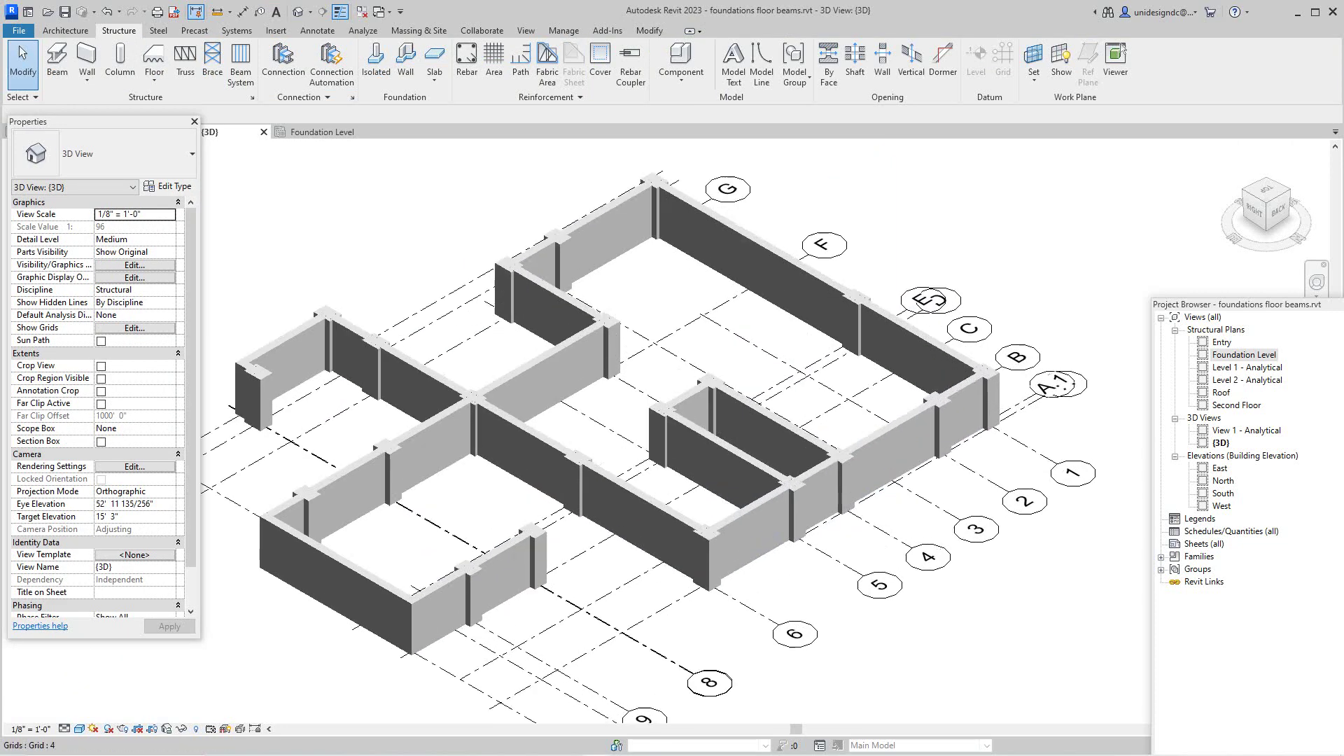
scroll(676, 447, "up", 3)
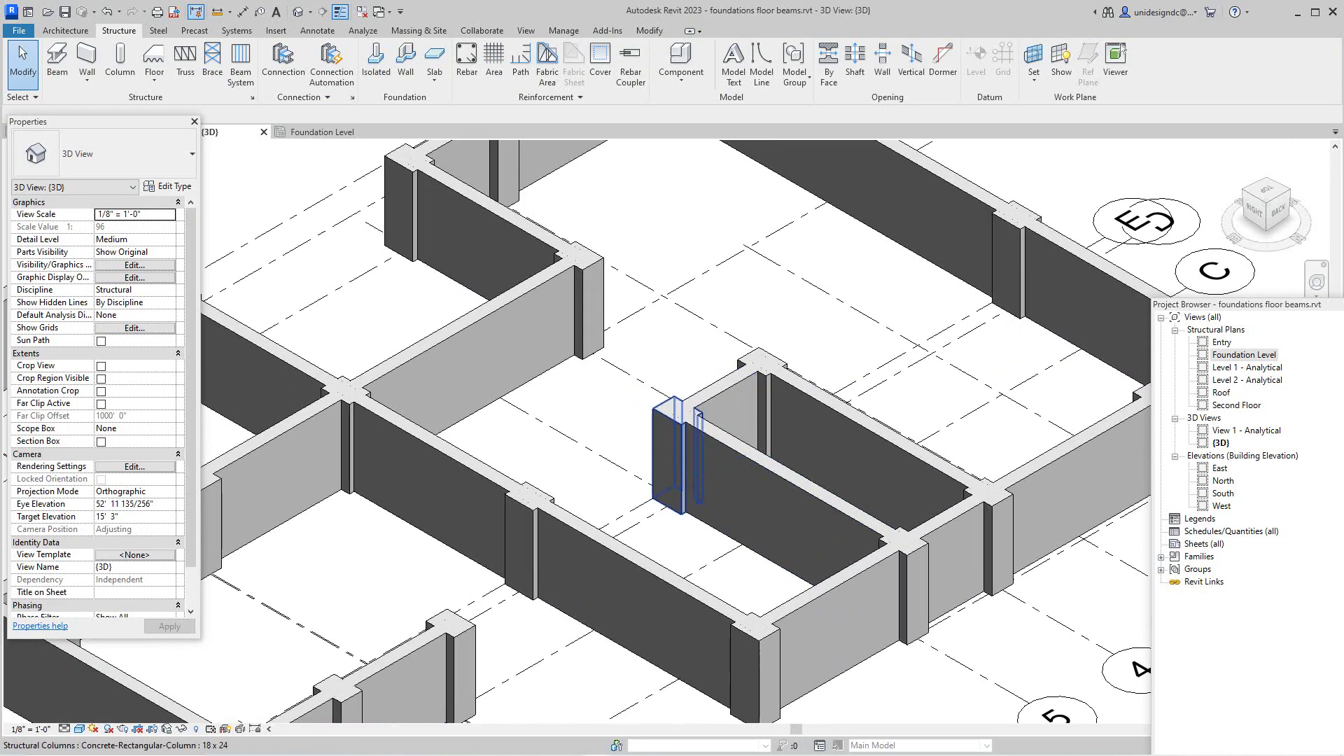
scroll(675, 448, "down", 3)
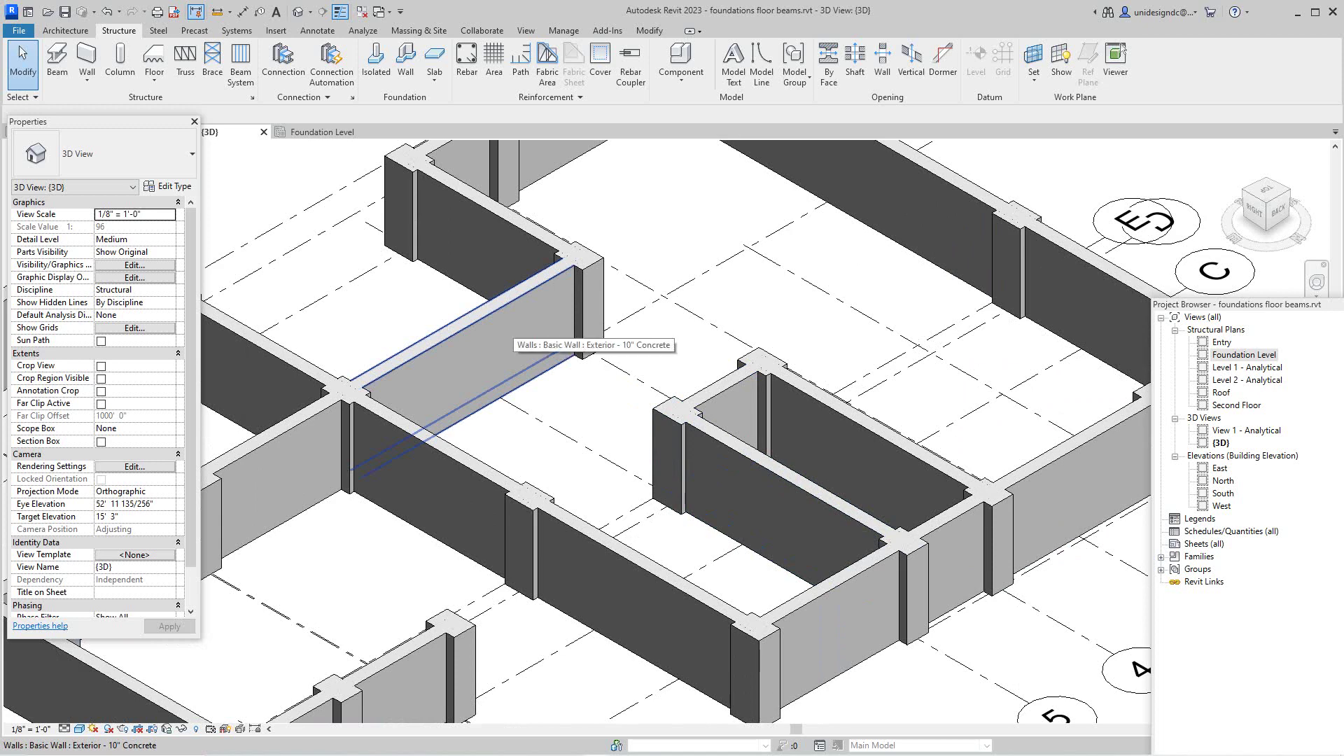
scroll(489, 336, "down", 2)
middle_click_drag(494, 336, 585, 439)
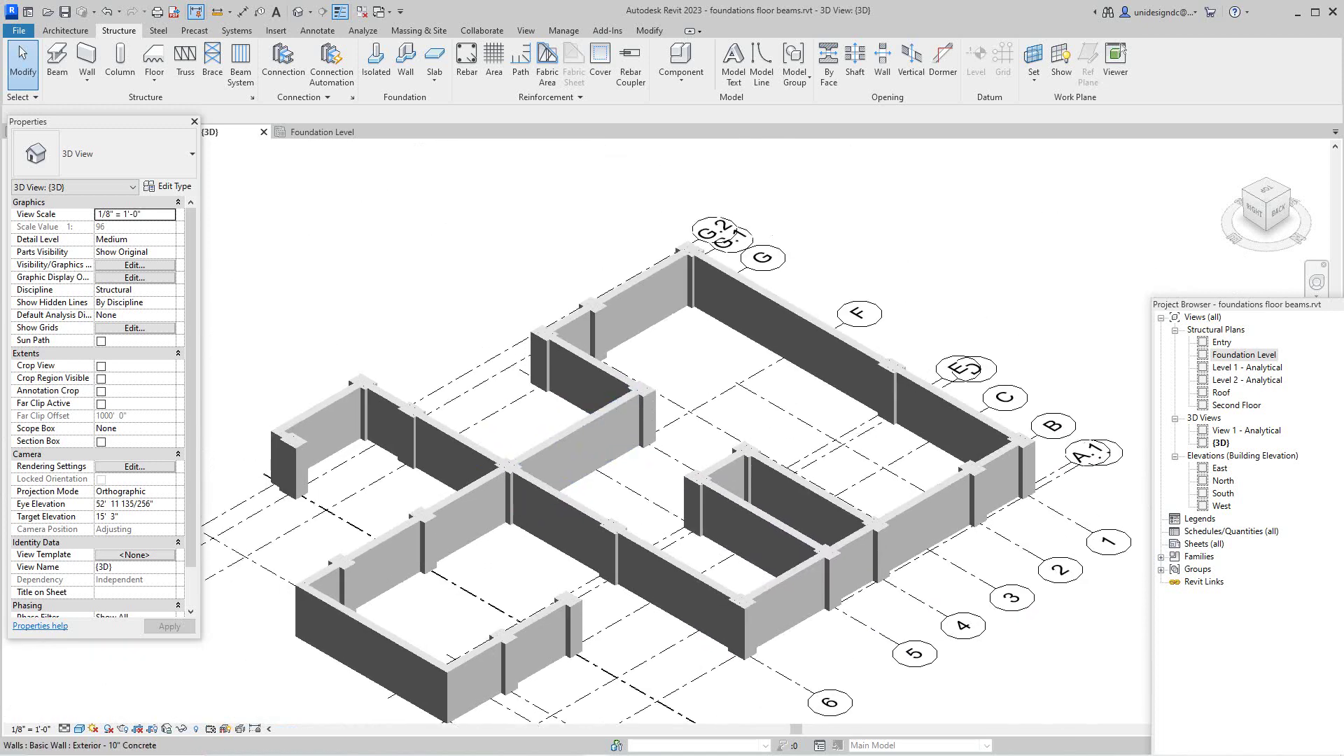
left_click(611, 319)
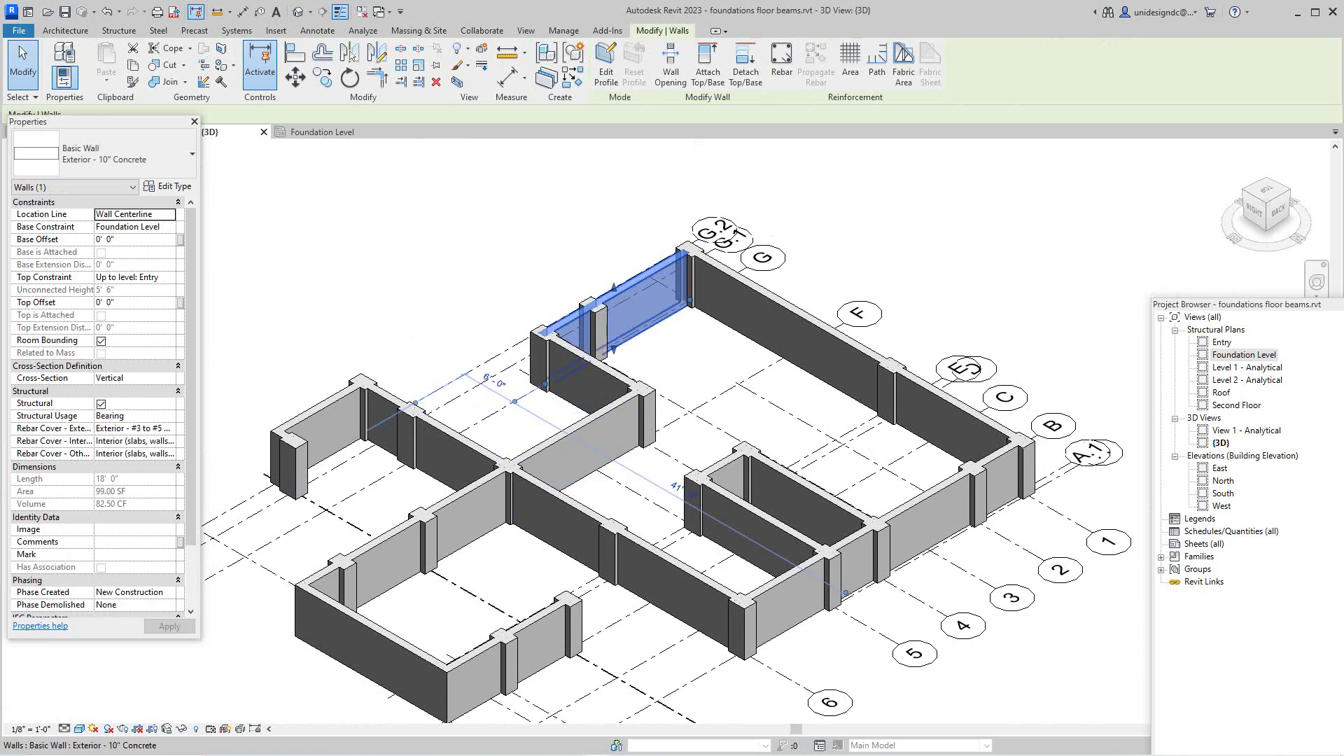
left_click(577, 295)
scroll(578, 296, "down", 2)
middle_click_drag(577, 295, 649, 297)
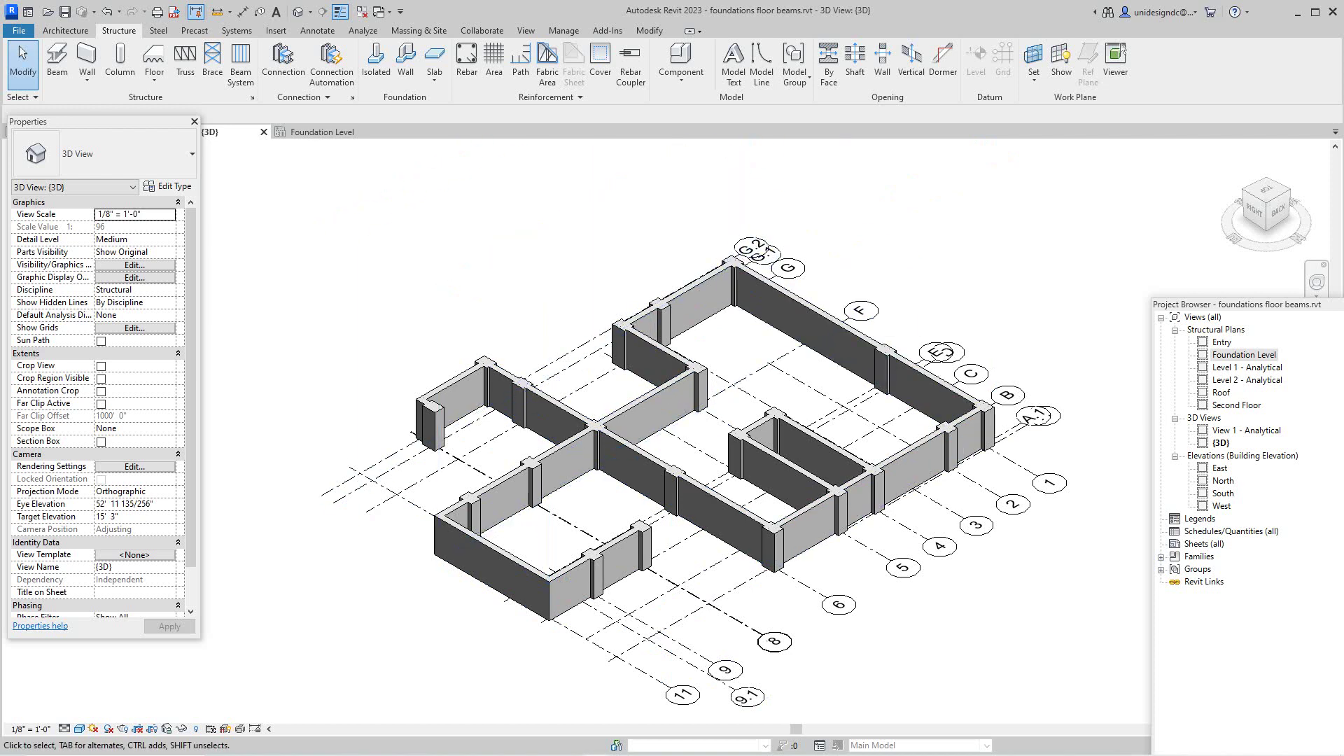
mouse_move(514, 754)
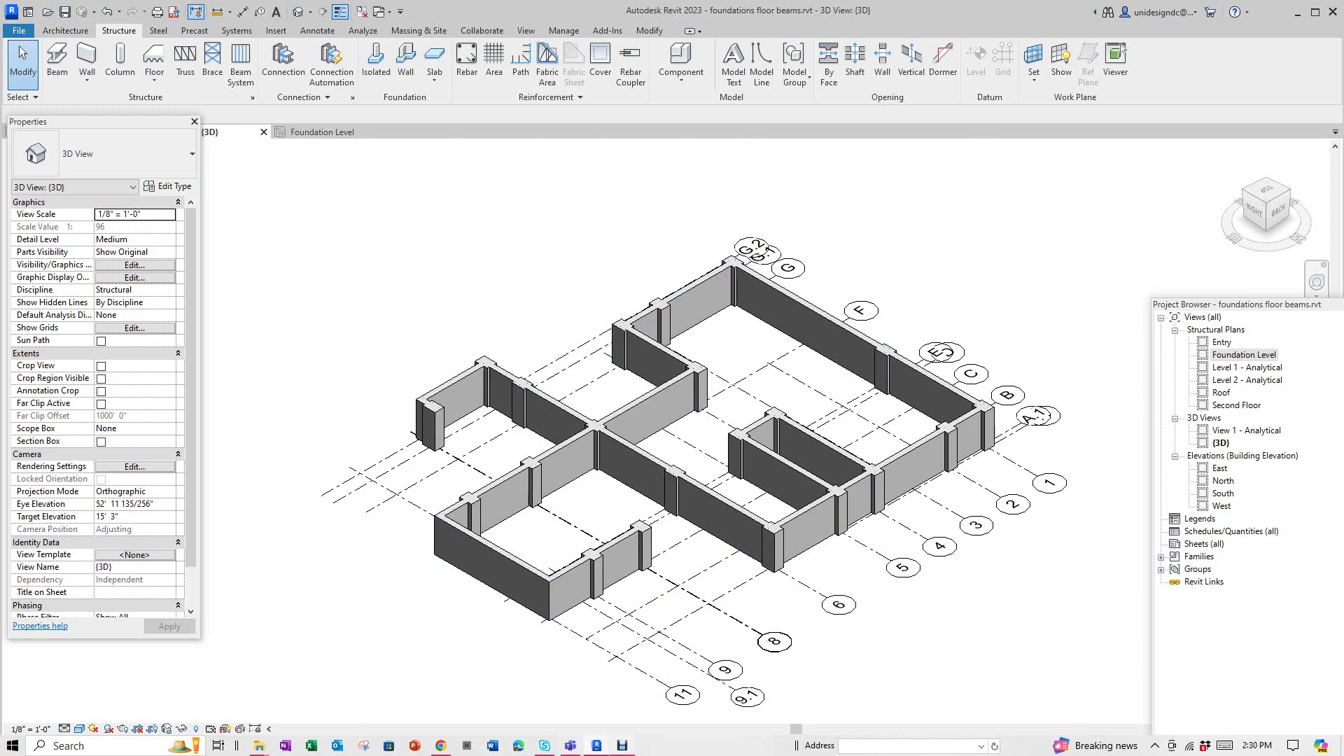
left_click(622, 746)
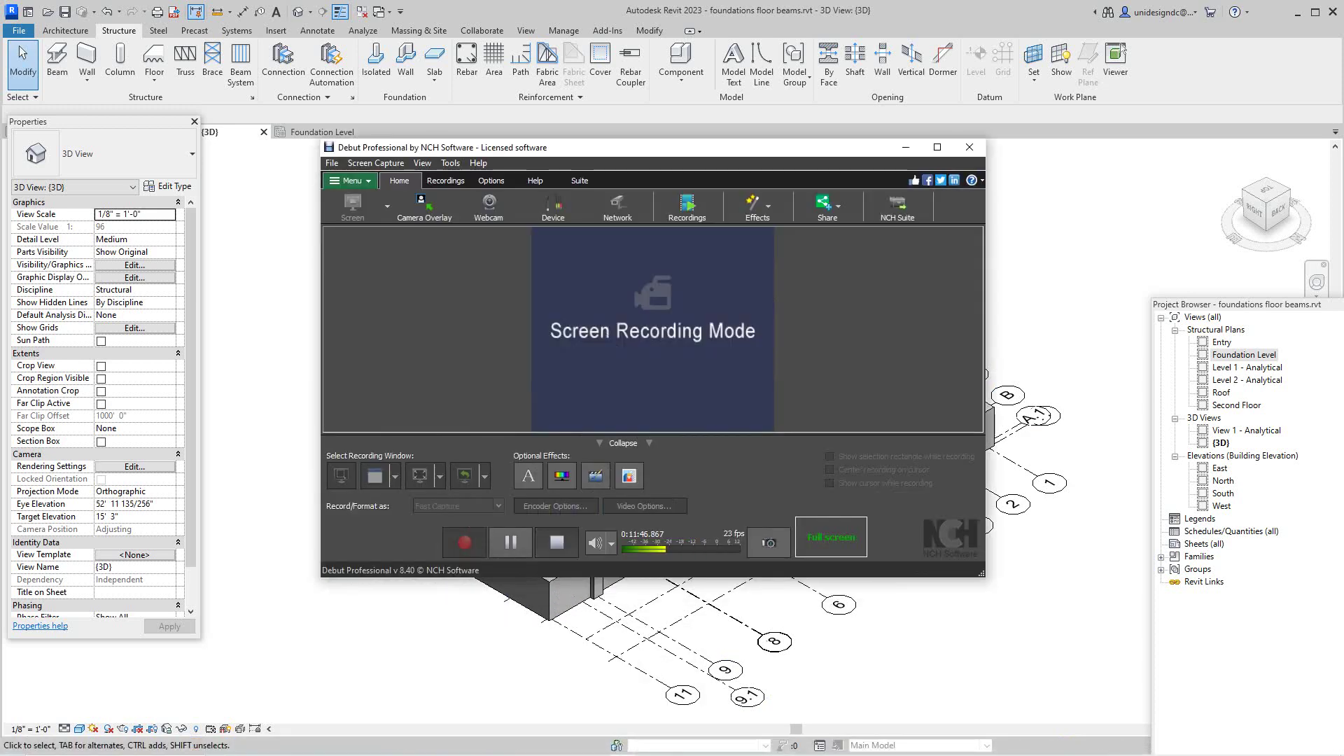